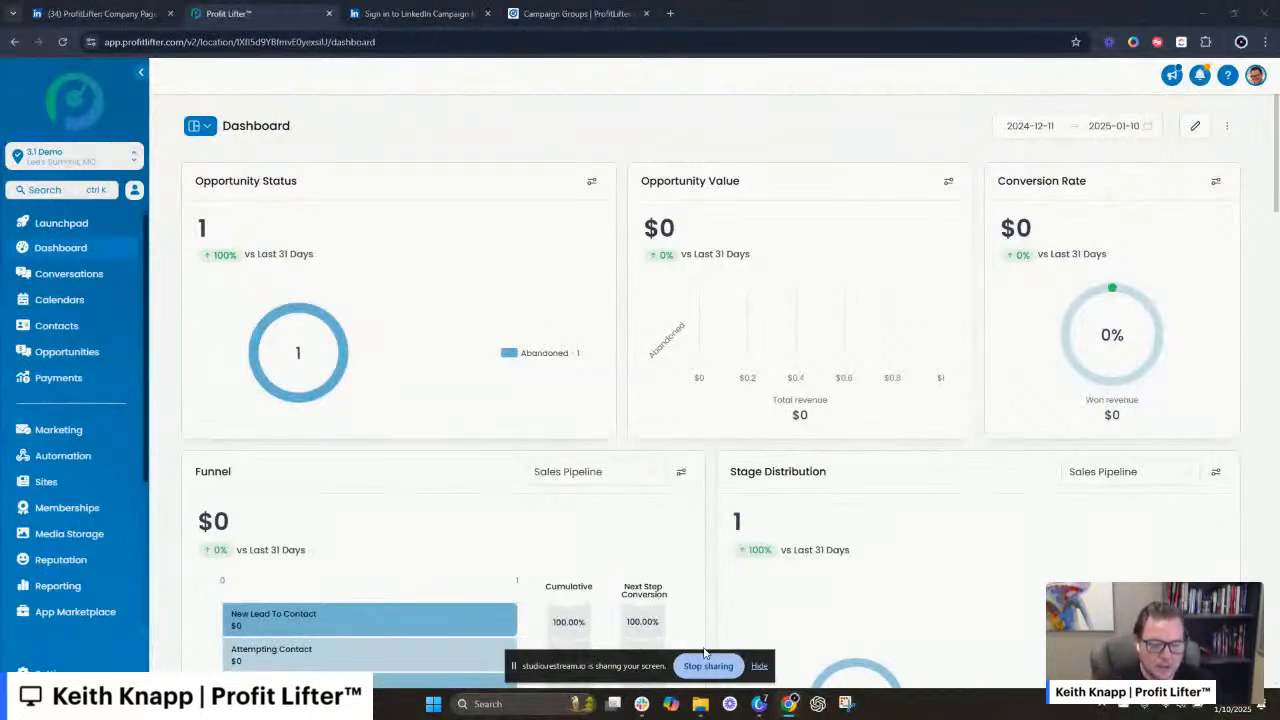
{"action": "left_click", "coordinate": [759, 666]}
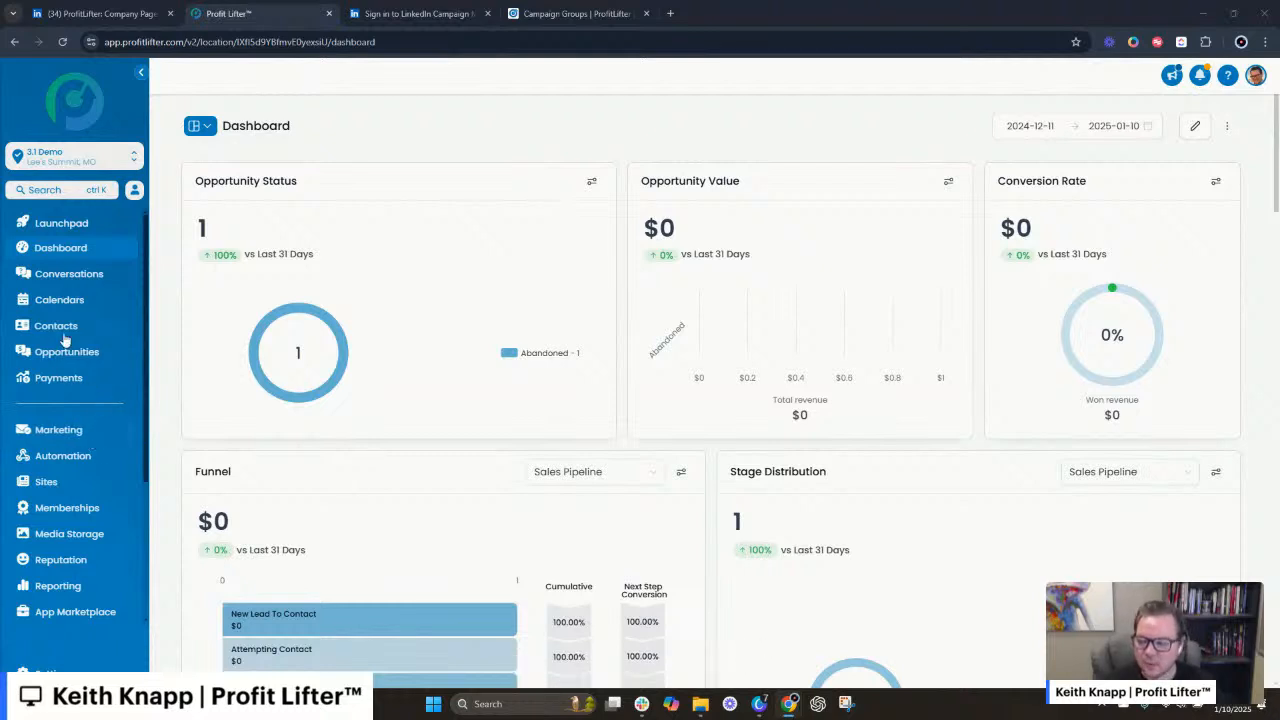
{"action": "scroll", "coordinate": [85, 390], "scroll_direction": "down", "scroll_amount": 3}
{"action": "scroll", "coordinate": [85, 391], "scroll_direction": "up", "scroll_amount": 3}
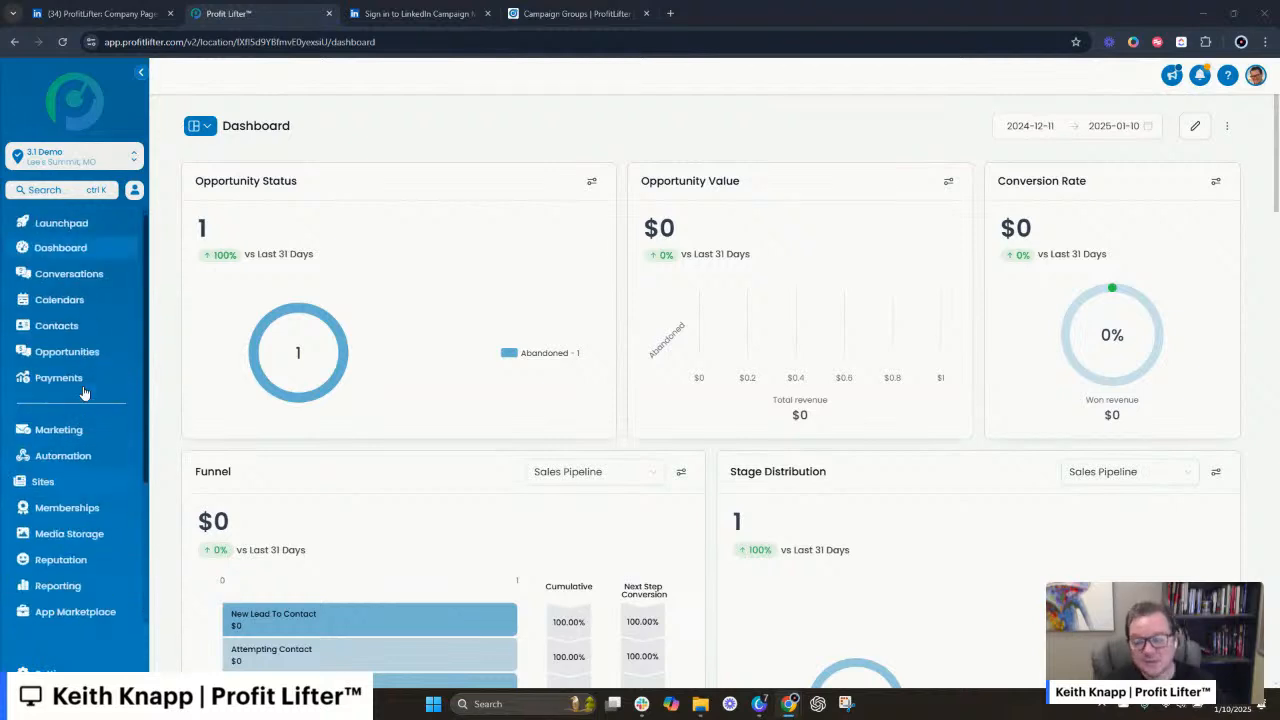
{"action": "left_click", "coordinate": [478, 118]}
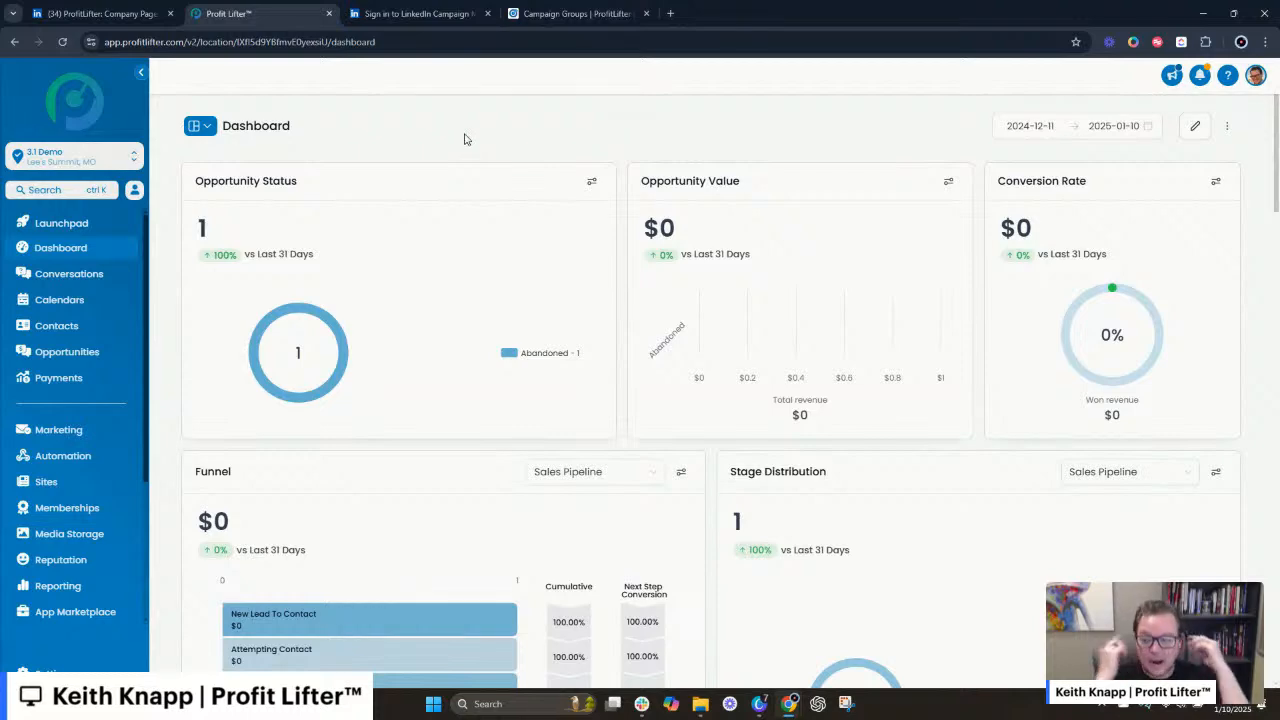
- Close the open conversation and collapse the messaging list on the ProfitLifter LinkedIn company page
{"action": "left_click", "coordinate": [115, 22]}
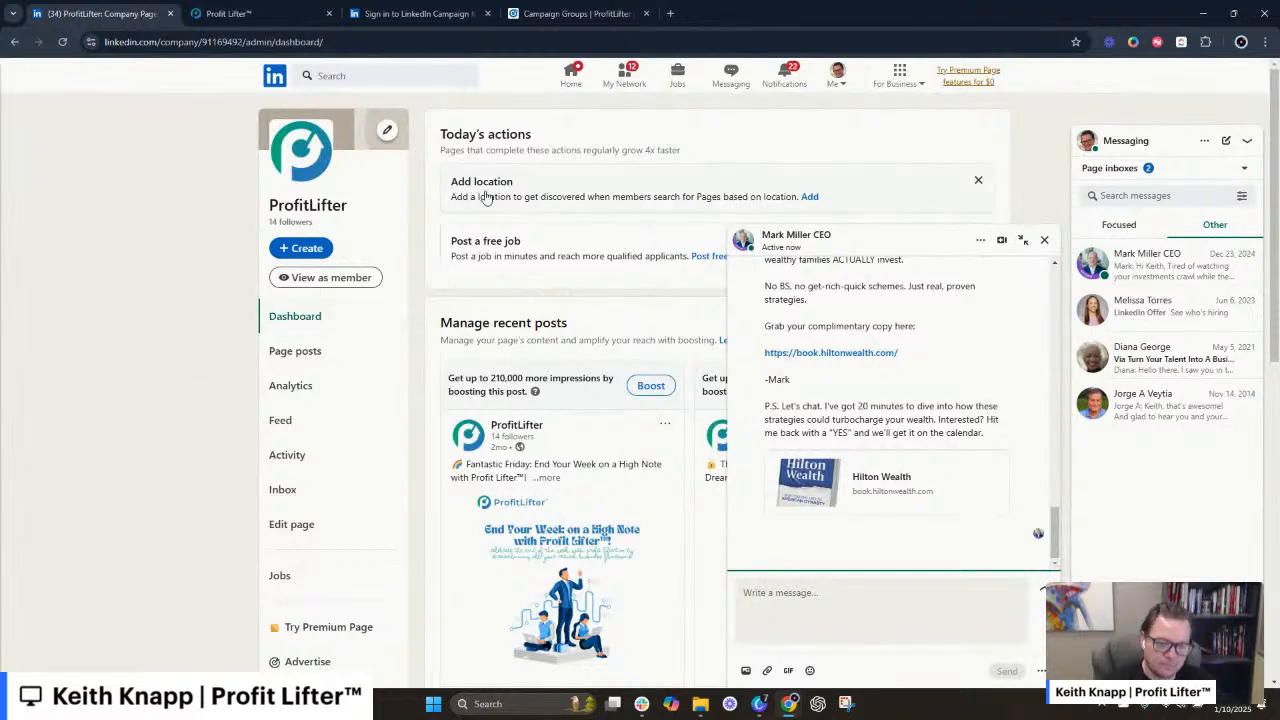
{"action": "left_click", "coordinate": [1044, 240]}
{"action": "left_click", "coordinate": [1247, 140]}
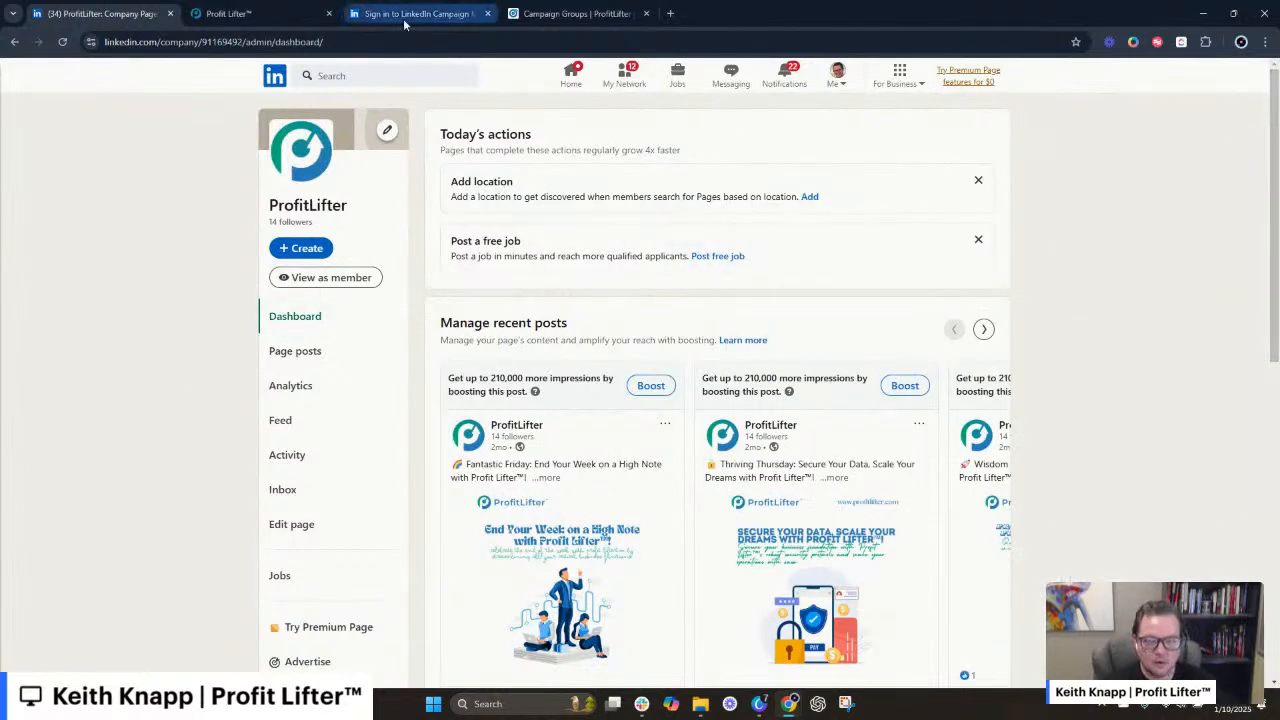
- Move the LinkedIn Campaign Manager sign-in page to the front of the open browser pages and show ProfitLifter's campaign groups
{"action": "left_click", "coordinate": [267, 10]}
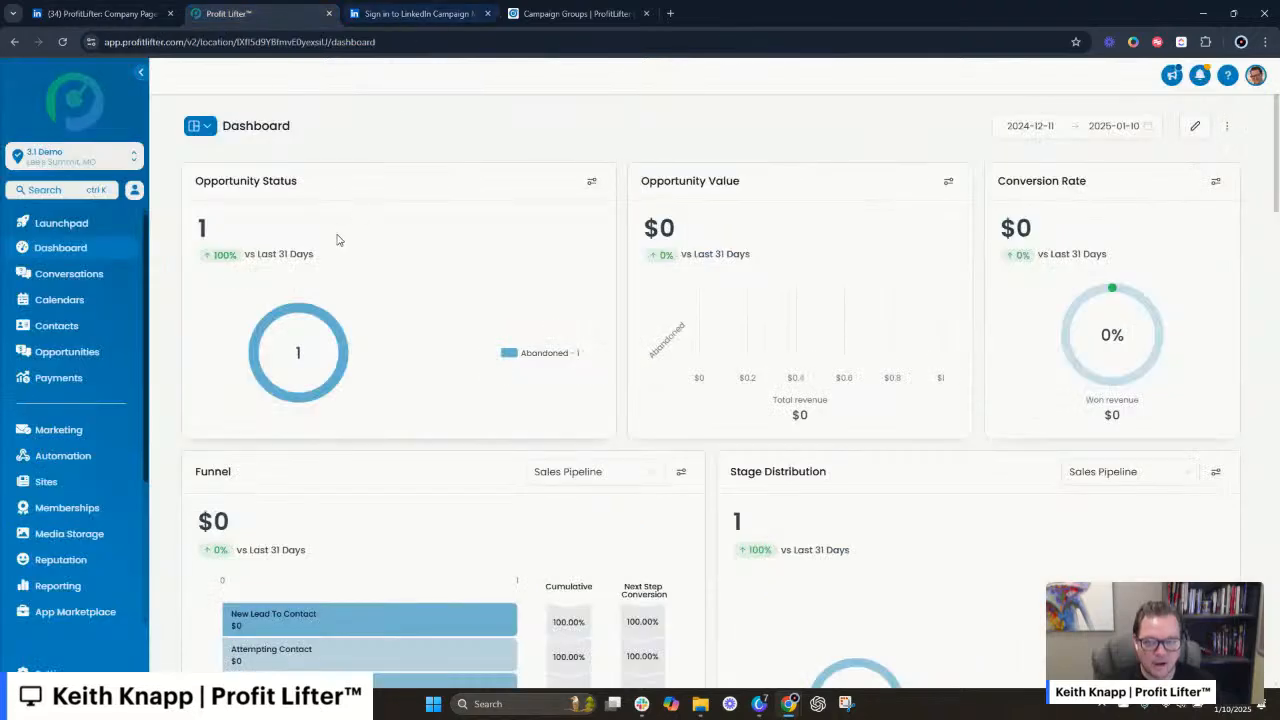
{"action": "left_click", "coordinate": [418, 10]}
{"action": "left_click", "coordinate": [568, 14]}
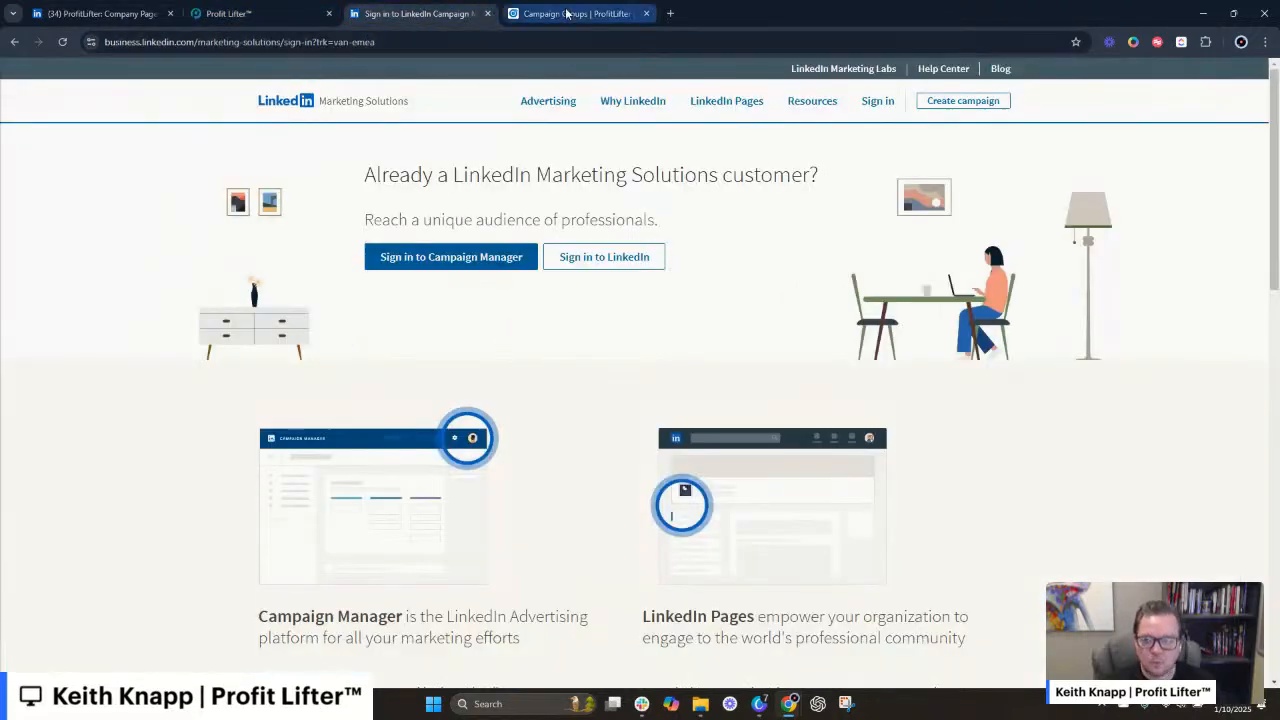
{"action": "left_click", "coordinate": [422, 10]}
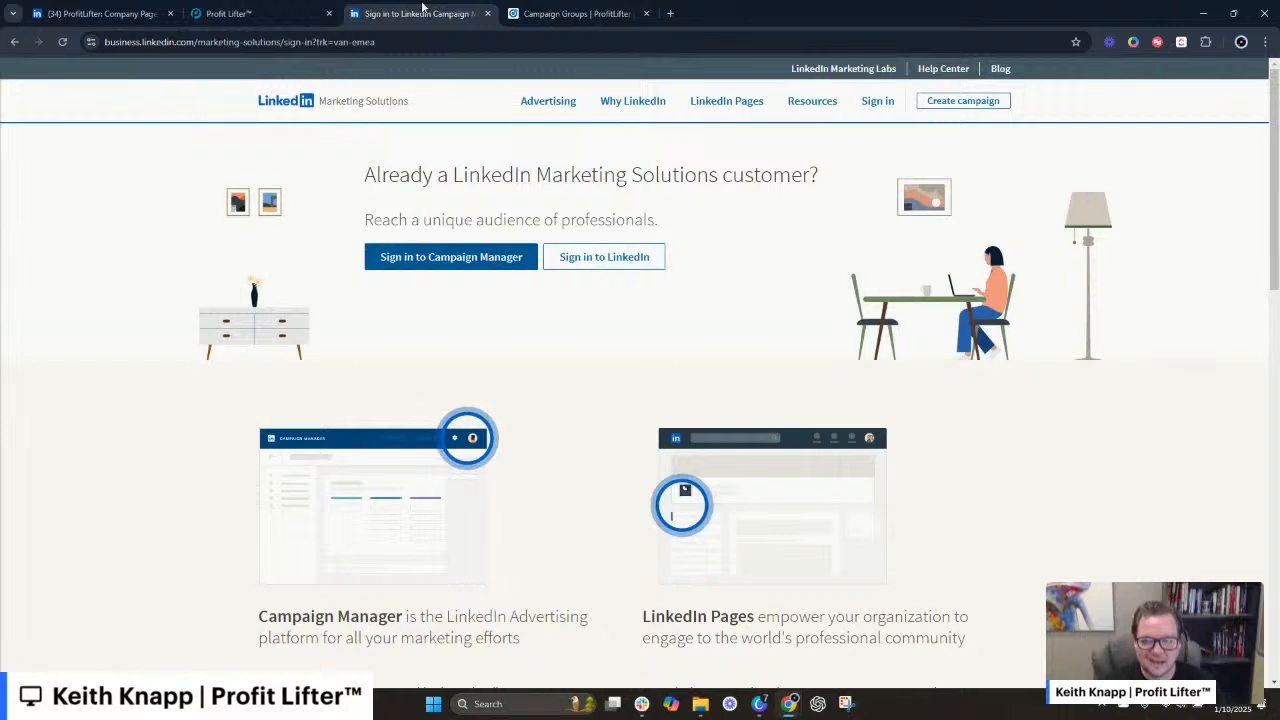
{"action": "left_click_drag", "start_coordinate": [422, 8], "coordinate": [106, 10]}
{"action": "left_click", "coordinate": [567, 14]}
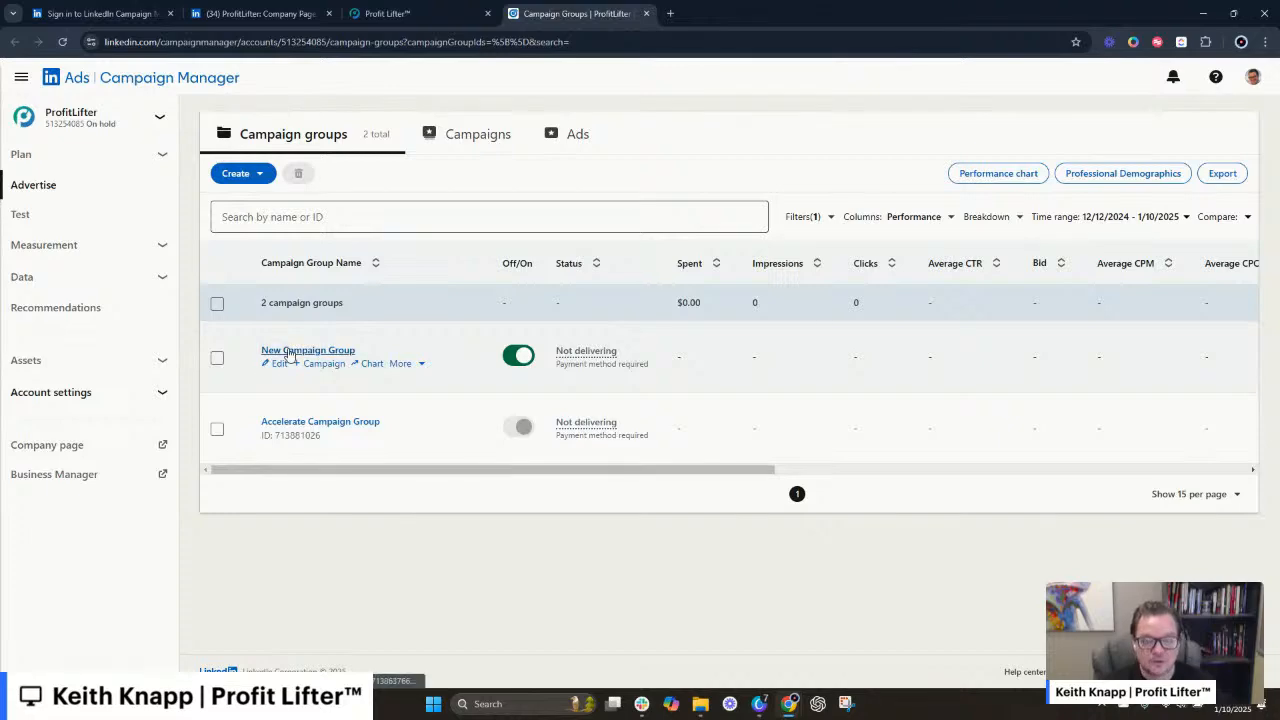
- Open whitelabel.plai.io on a new browser page and start a new LinkedIn ad from its Advertise section
{"action": "left_click", "coordinate": [668, 14]}
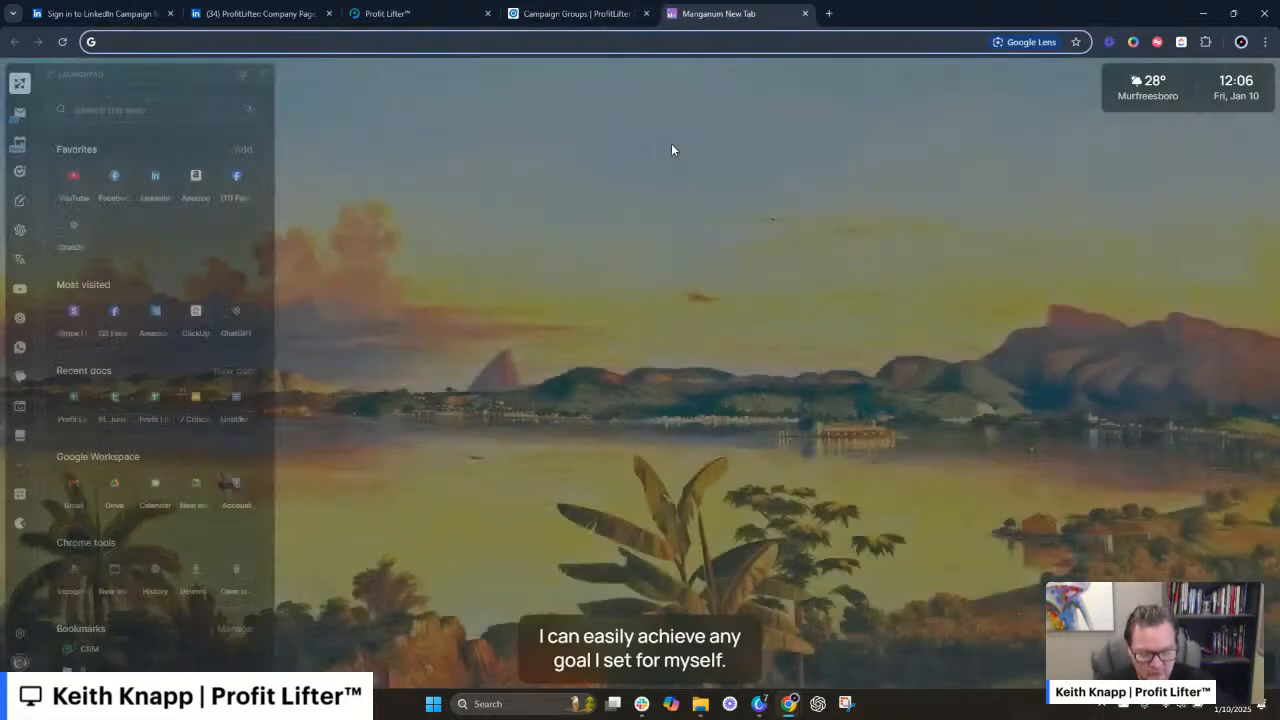
{"action": "type", "text": "white"}
{"action": "key", "text": "Return"}
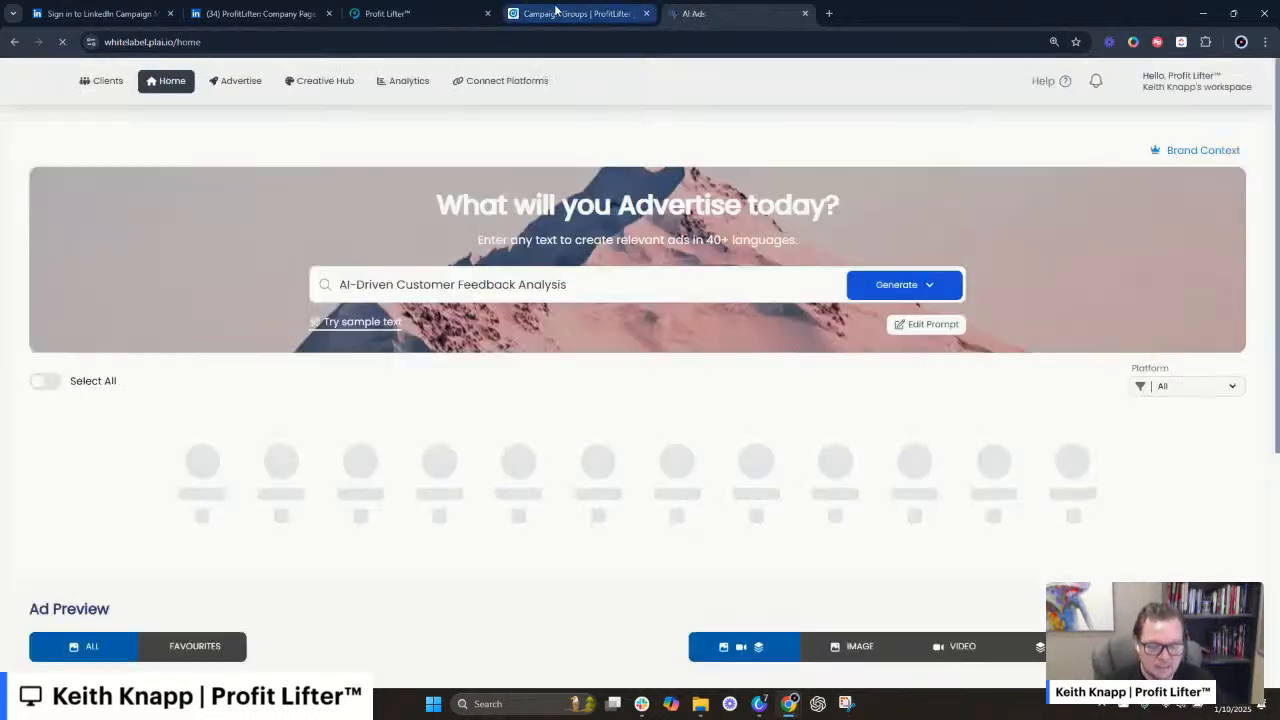
{"action": "left_click", "coordinate": [238, 84]}
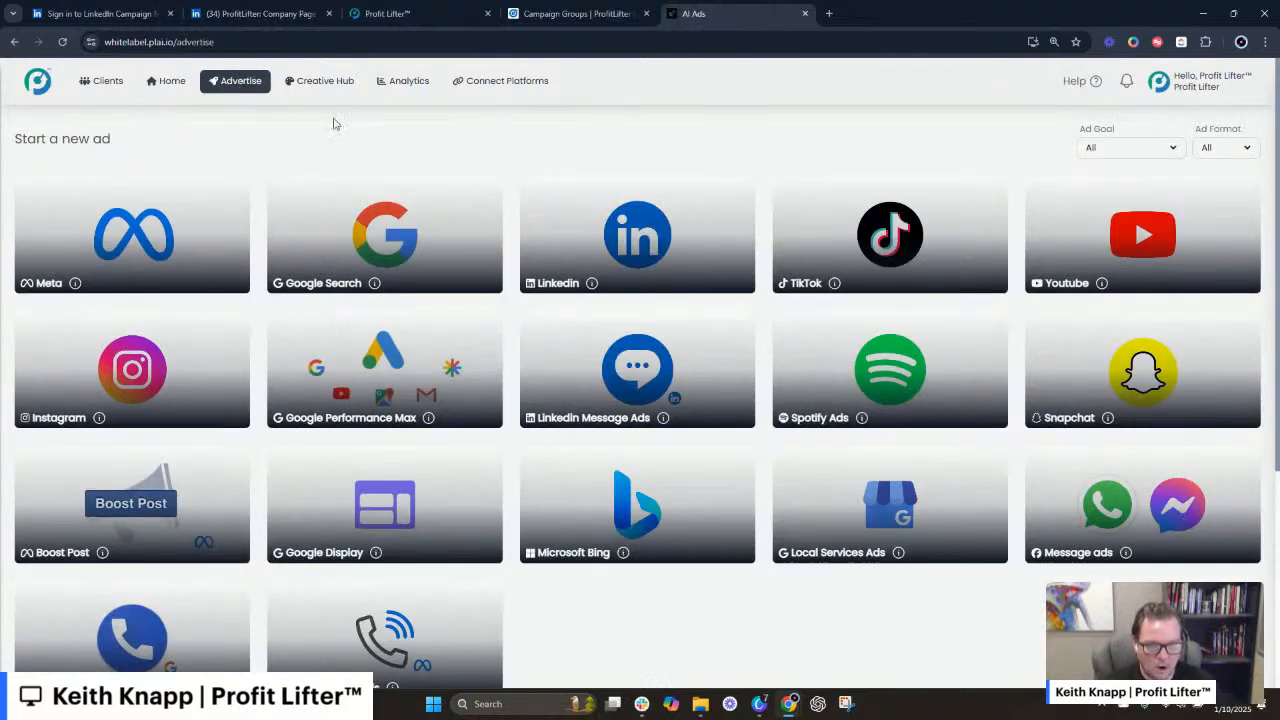
{"action": "left_click", "coordinate": [676, 236]}
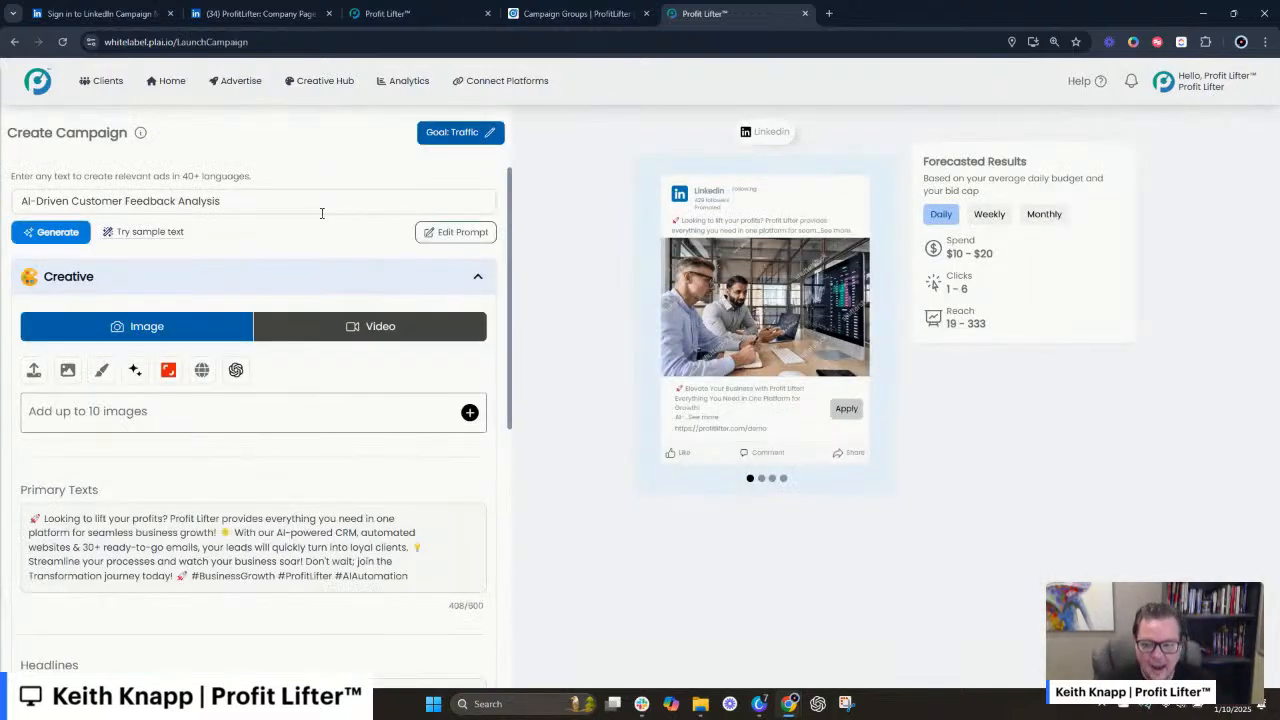
- Review the LinkedIn campaign's ad texts, call to action options, and targeting, website and budget sections
{"action": "scroll", "coordinate": [300, 285], "scroll_direction": "down", "scroll_amount": 3}
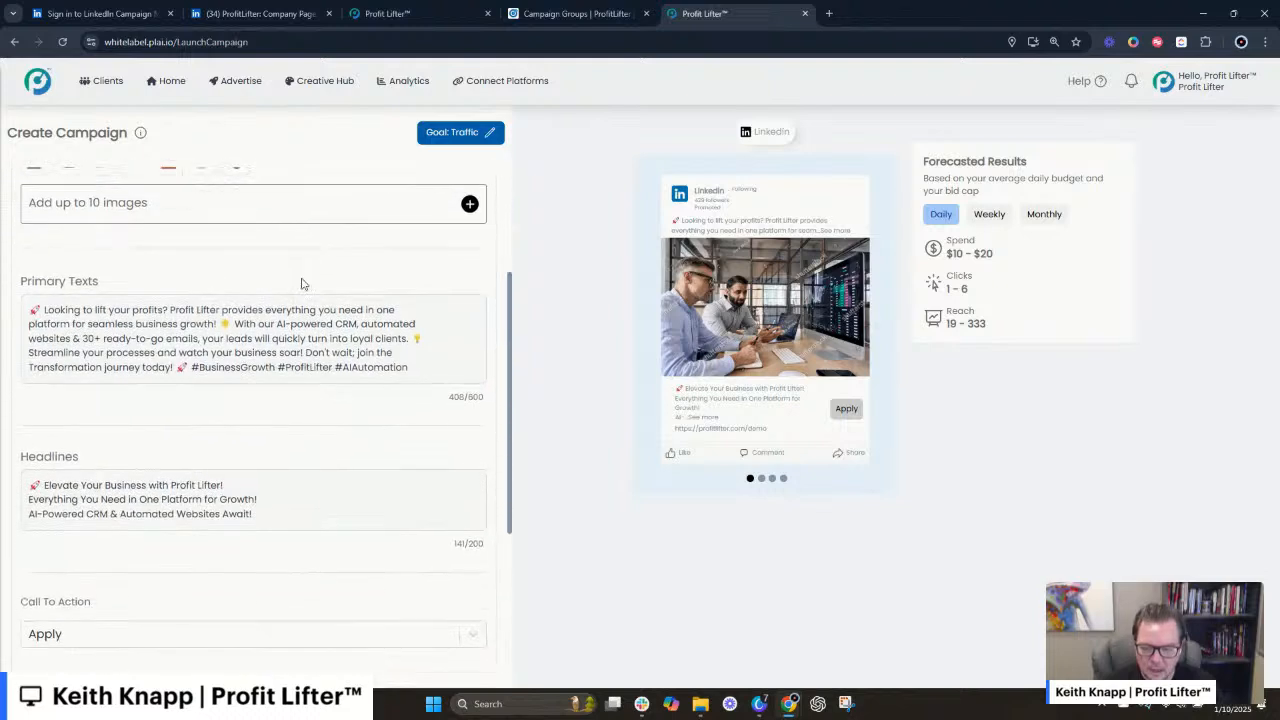
{"action": "scroll", "coordinate": [296, 291], "scroll_direction": "down", "scroll_amount": 3}
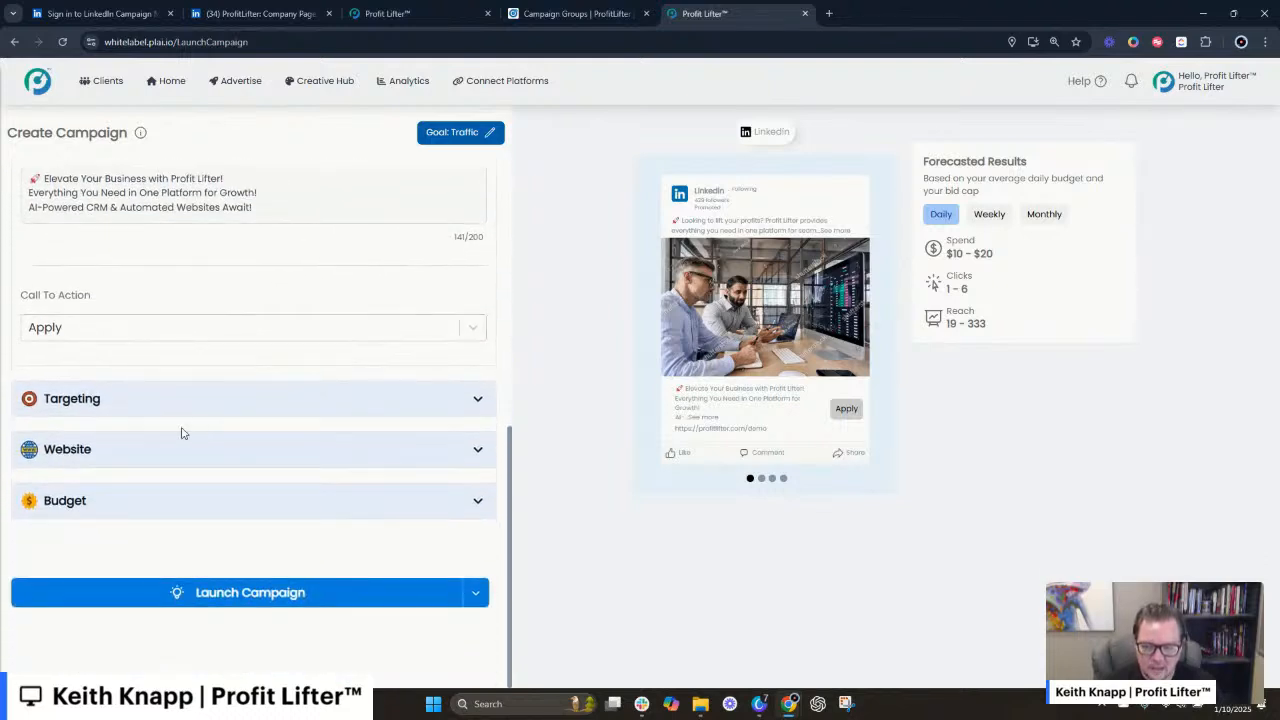
{"action": "left_click", "coordinate": [168, 331]}
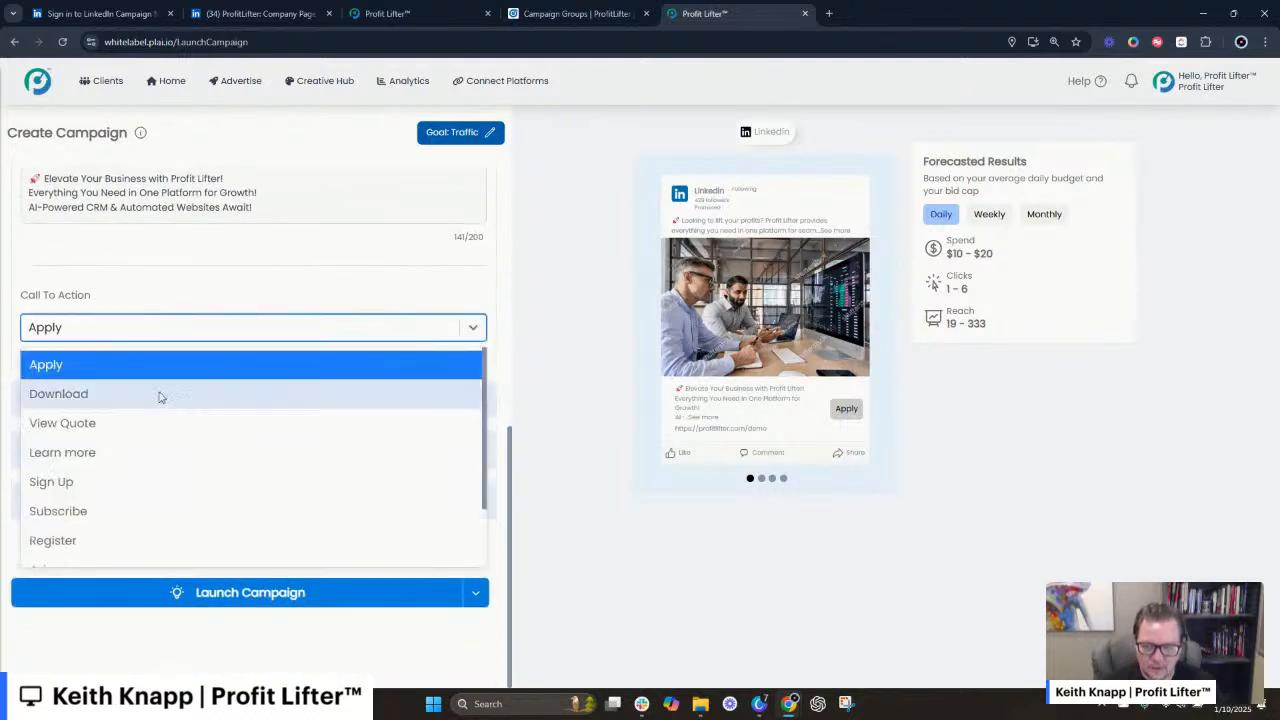
{"action": "scroll", "coordinate": [197, 486], "scroll_direction": "down", "scroll_amount": 1}
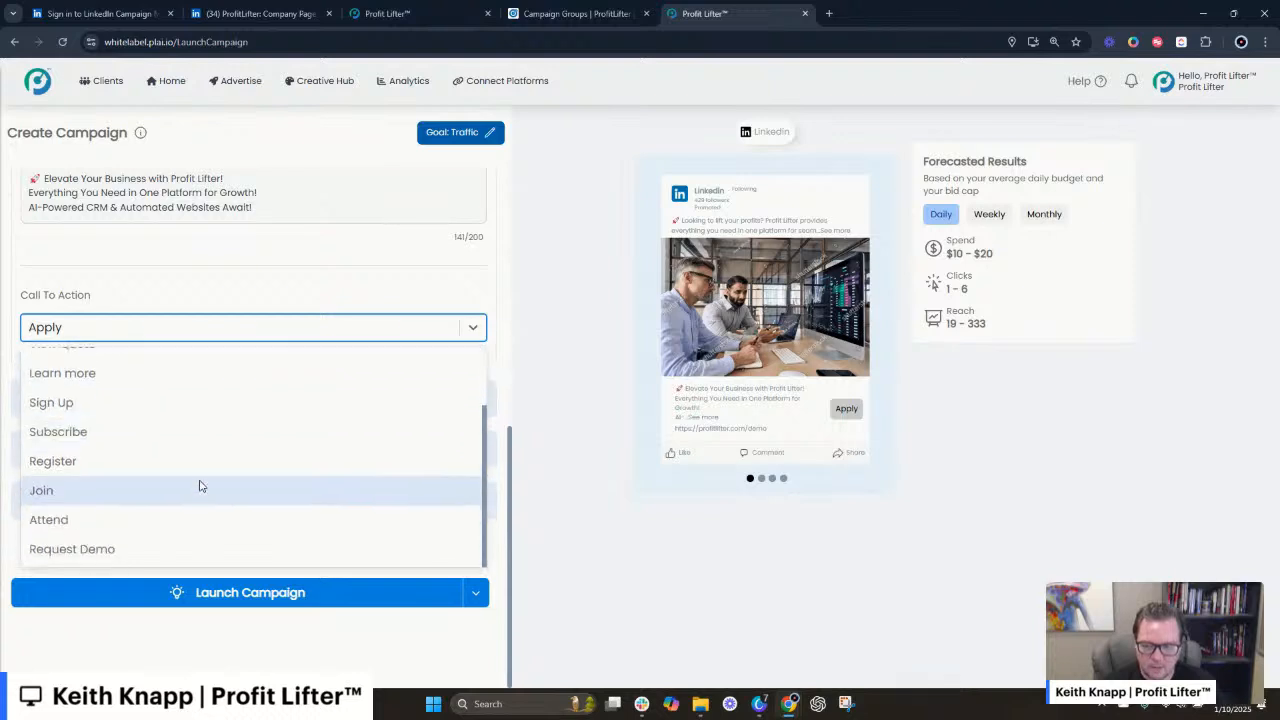
{"action": "left_click", "coordinate": [286, 277]}
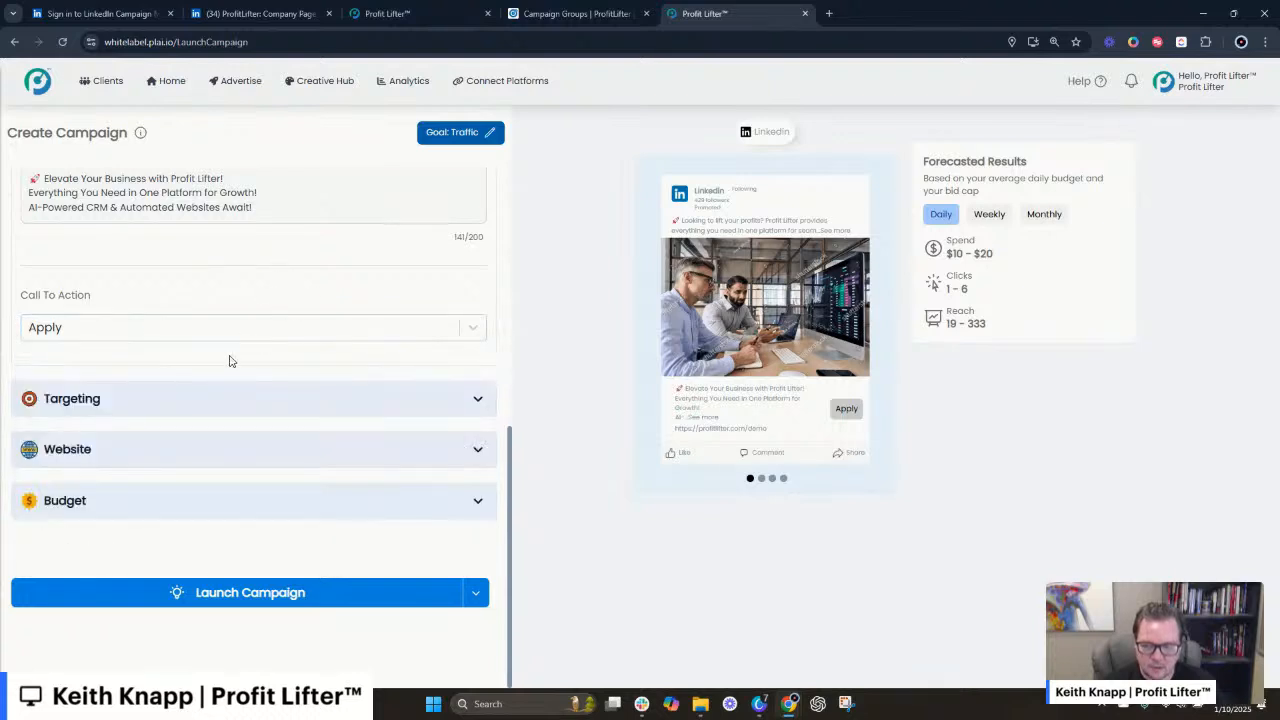
{"action": "left_click", "coordinate": [214, 399]}
{"action": "left_click", "coordinate": [212, 397]}
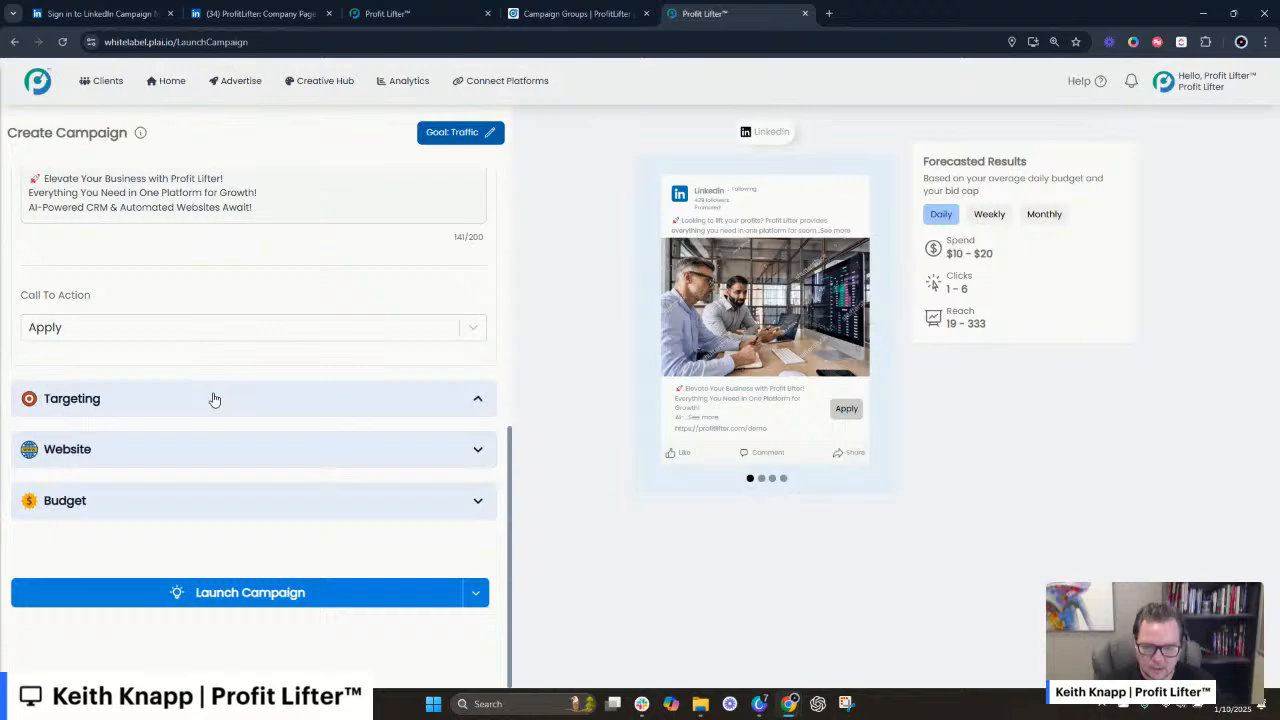
{"action": "left_click", "coordinate": [208, 456]}
{"action": "left_click", "coordinate": [208, 463]}
{"action": "left_click", "coordinate": [204, 503]}
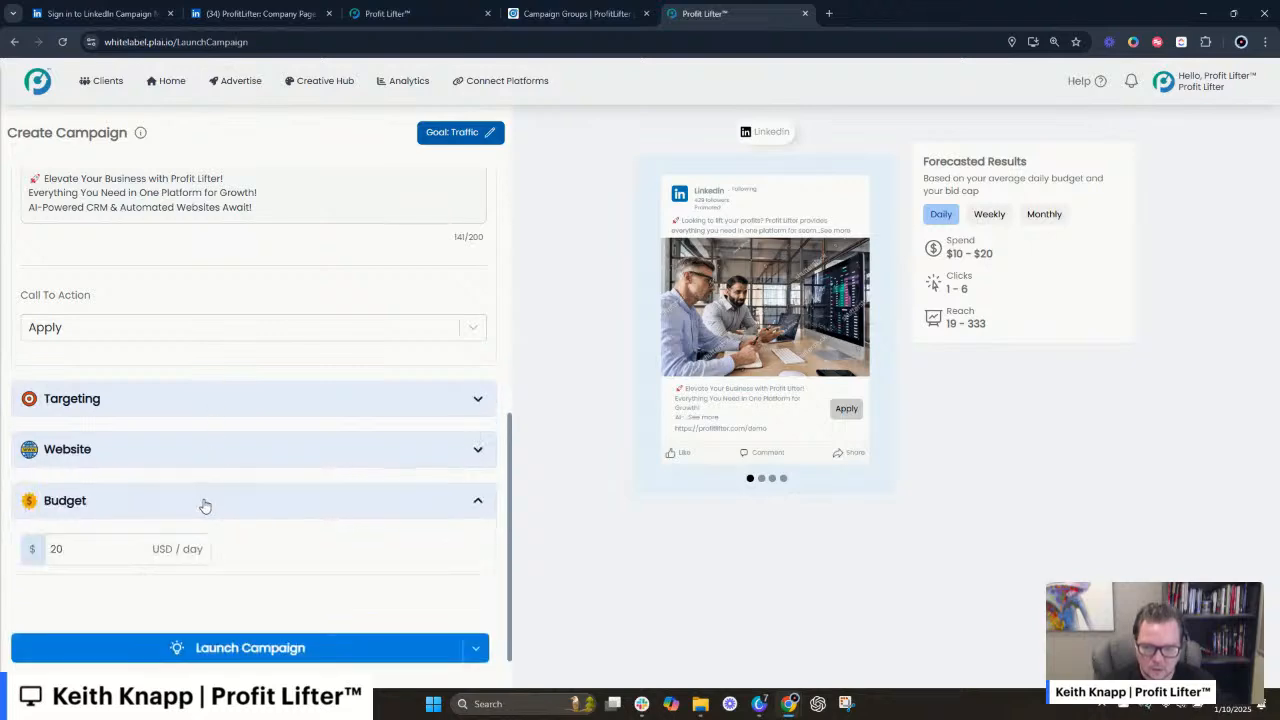
{"action": "left_click", "coordinate": [205, 503]}
{"action": "scroll", "coordinate": [320, 497], "scroll_direction": "up", "scroll_amount": 10}
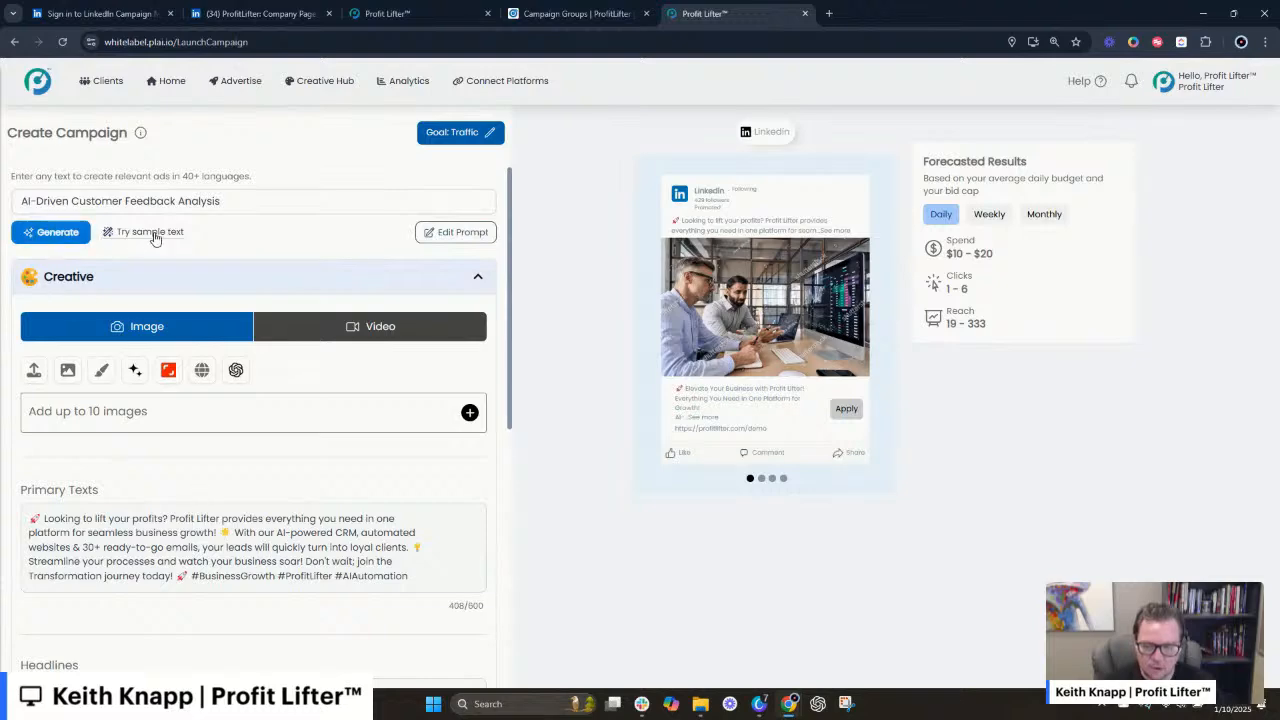
- Change the campaign's ad objective to Leads and save the goal
{"action": "left_click", "coordinate": [459, 139]}
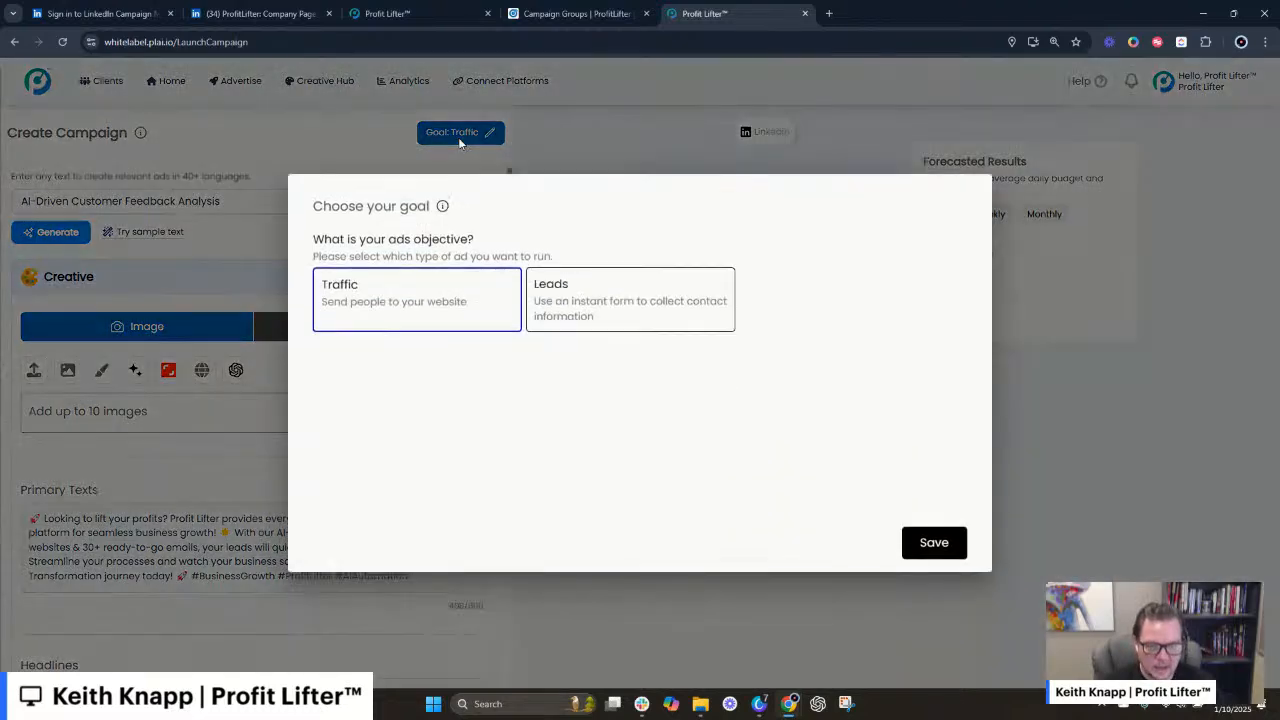
{"action": "left_click", "coordinate": [587, 314]}
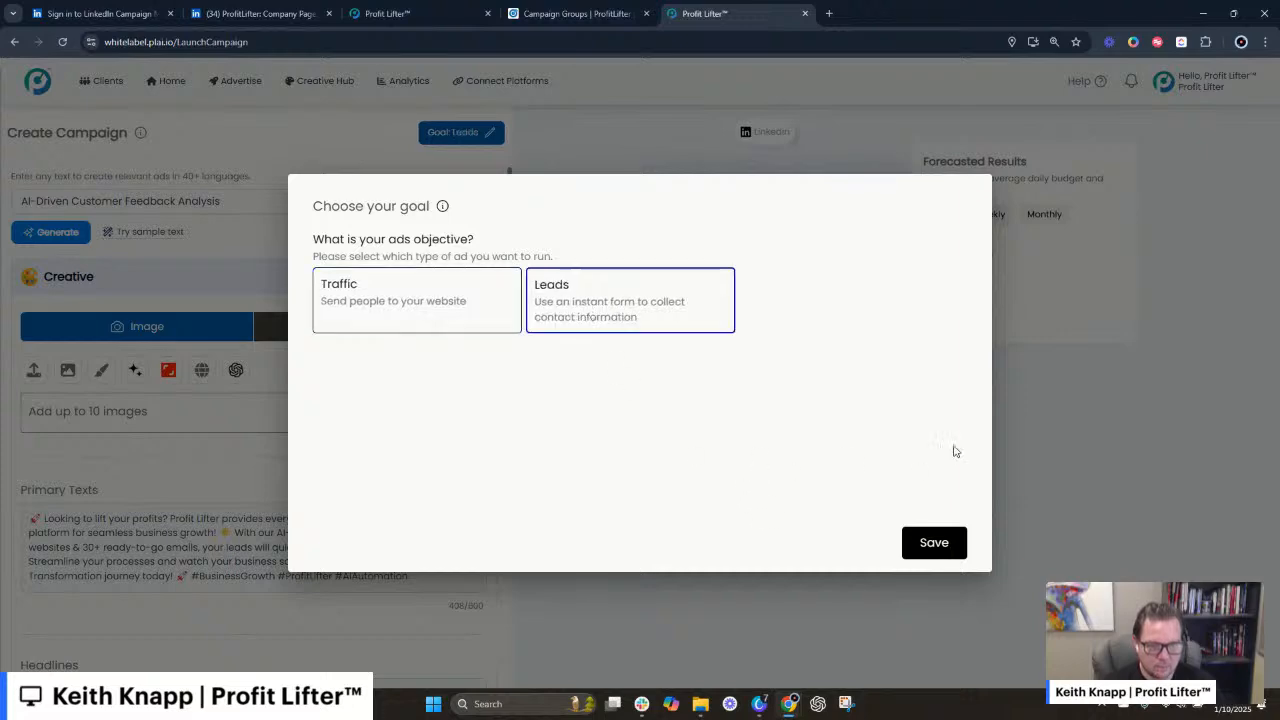
{"action": "left_click", "coordinate": [934, 541]}
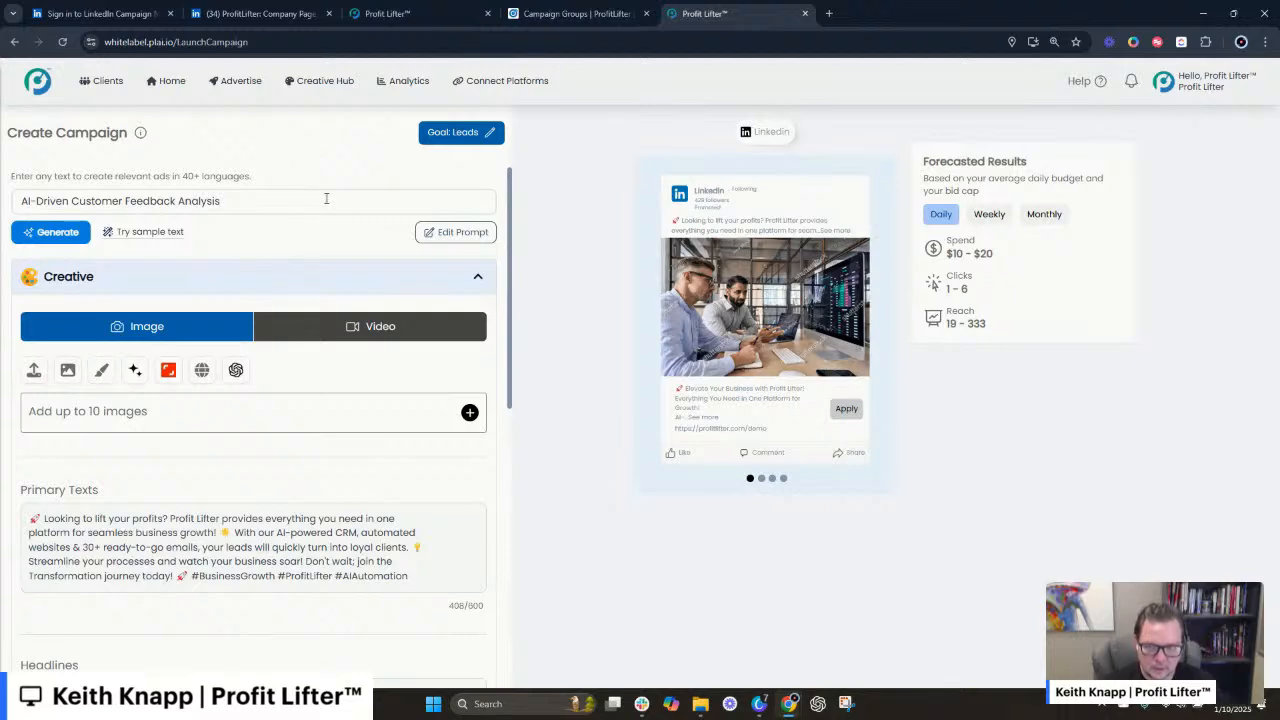
- Start a new leads form for the campaign and name it "Will it Automate?"
{"action": "scroll", "coordinate": [326, 197], "scroll_direction": "down", "scroll_amount": 1}
{"action": "scroll", "coordinate": [300, 215], "scroll_direction": "up", "scroll_amount": 1}
{"action": "scroll", "coordinate": [285, 250], "scroll_direction": "down", "scroll_amount": 3}
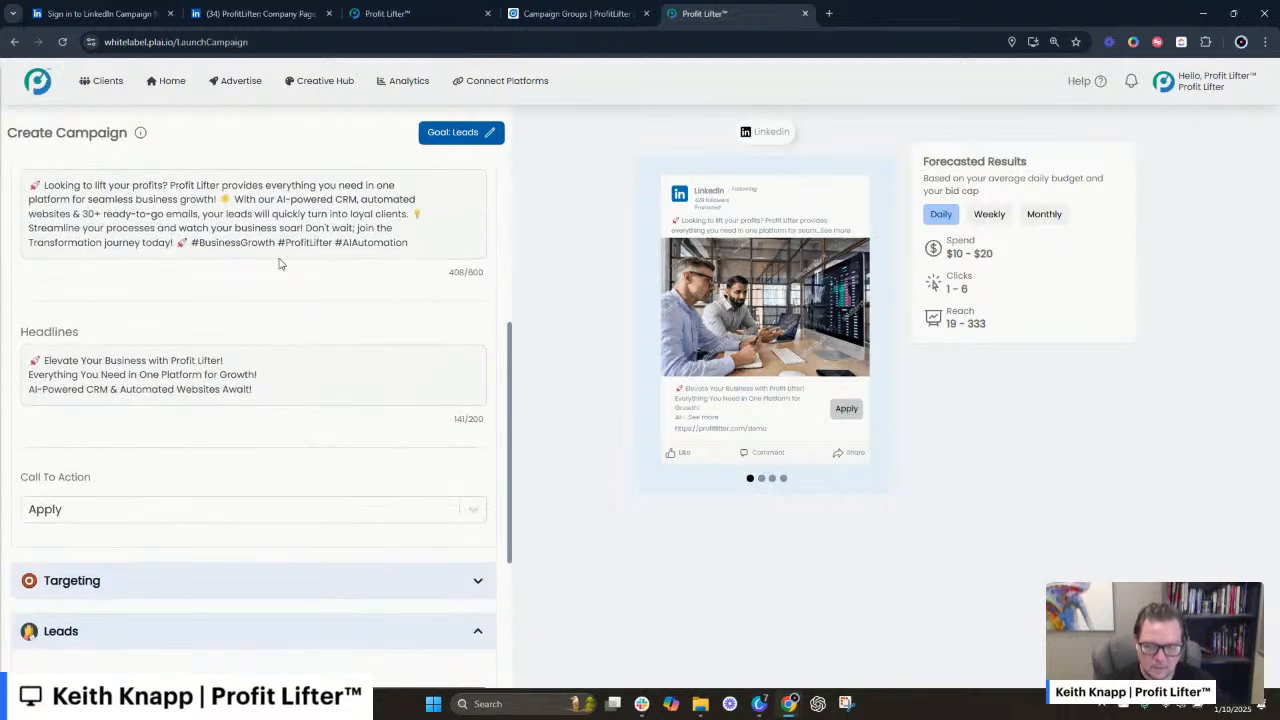
{"action": "scroll", "coordinate": [280, 264], "scroll_direction": "down", "scroll_amount": 2}
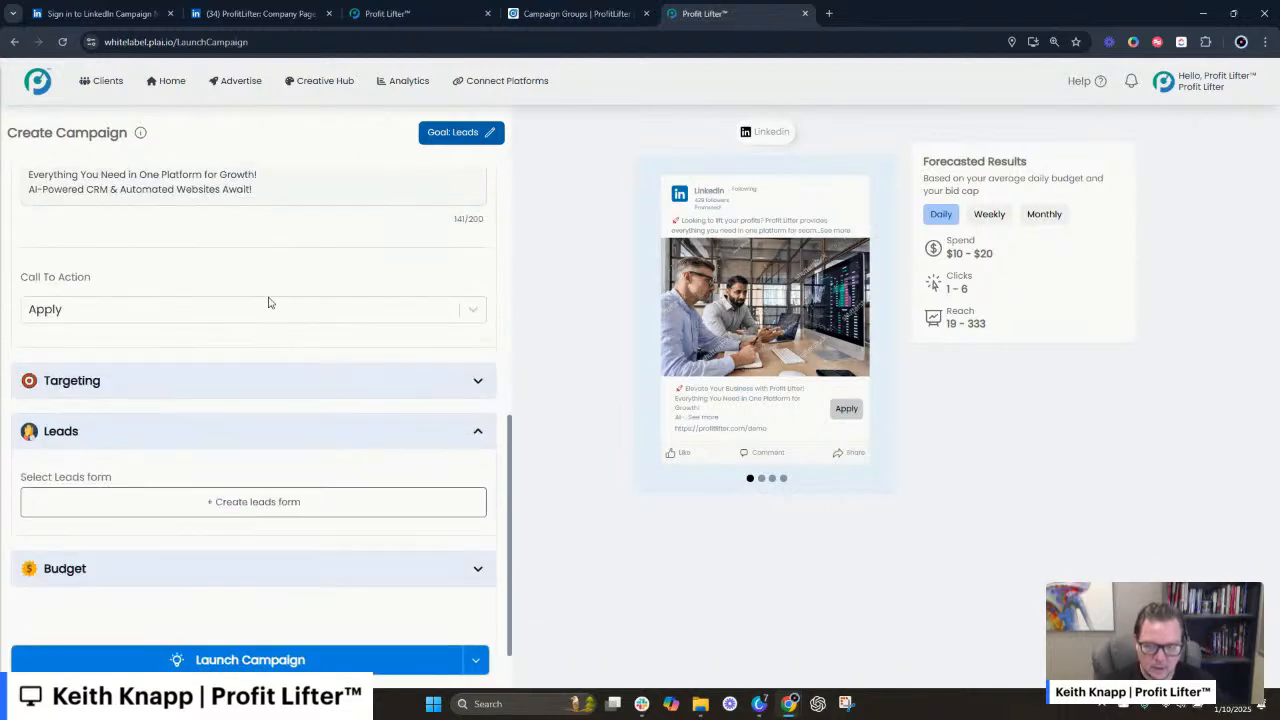
{"action": "left_click", "coordinate": [268, 508]}
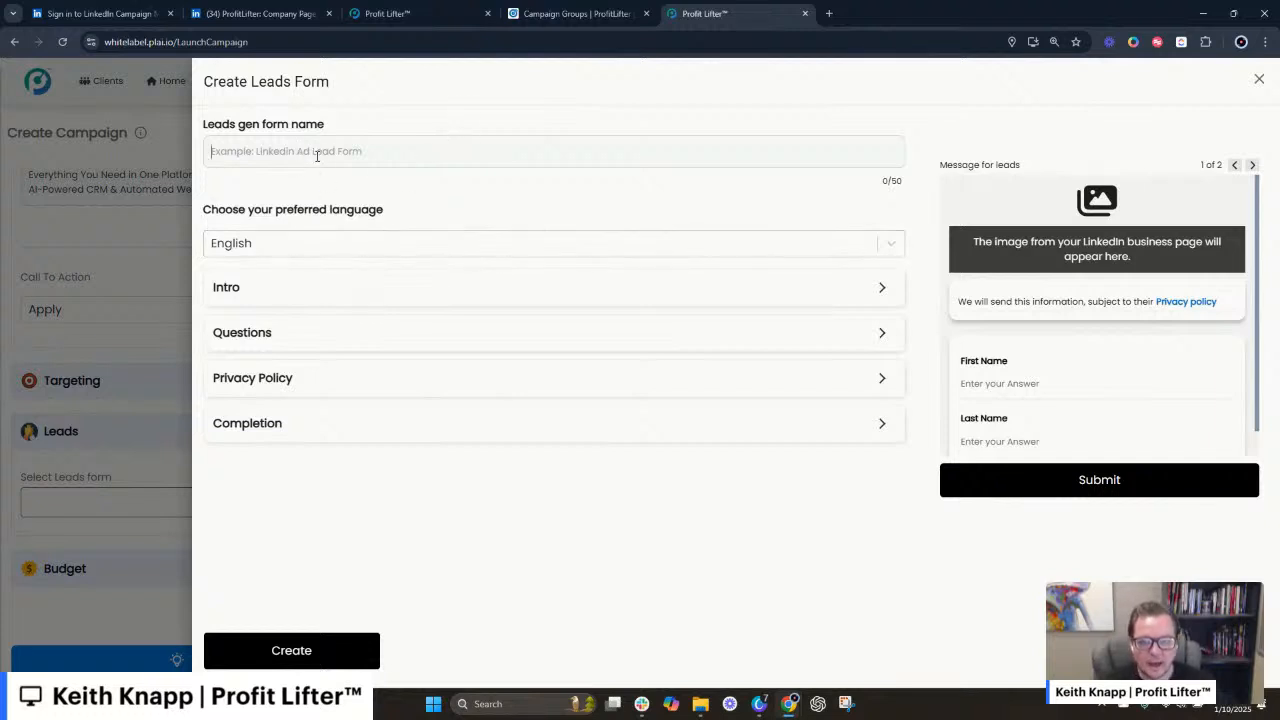
{"action": "type", "text": "Will"}
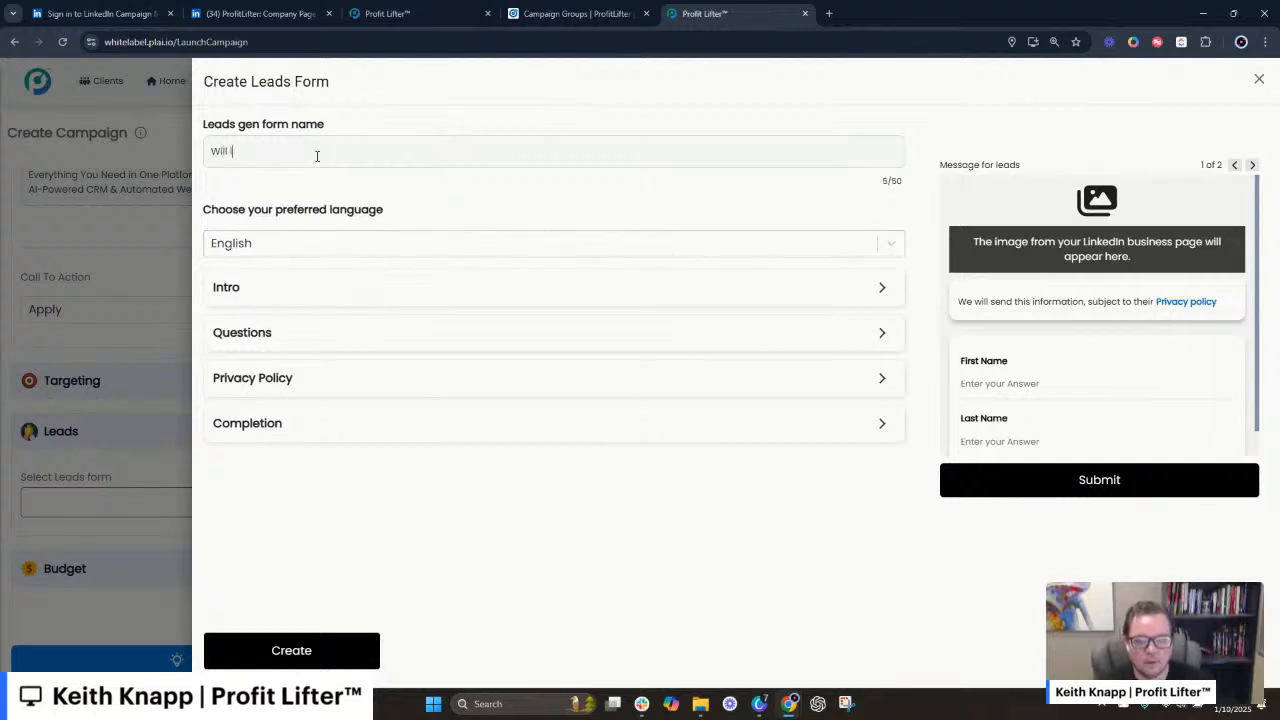
{"action": "key", "text": "Tab"}
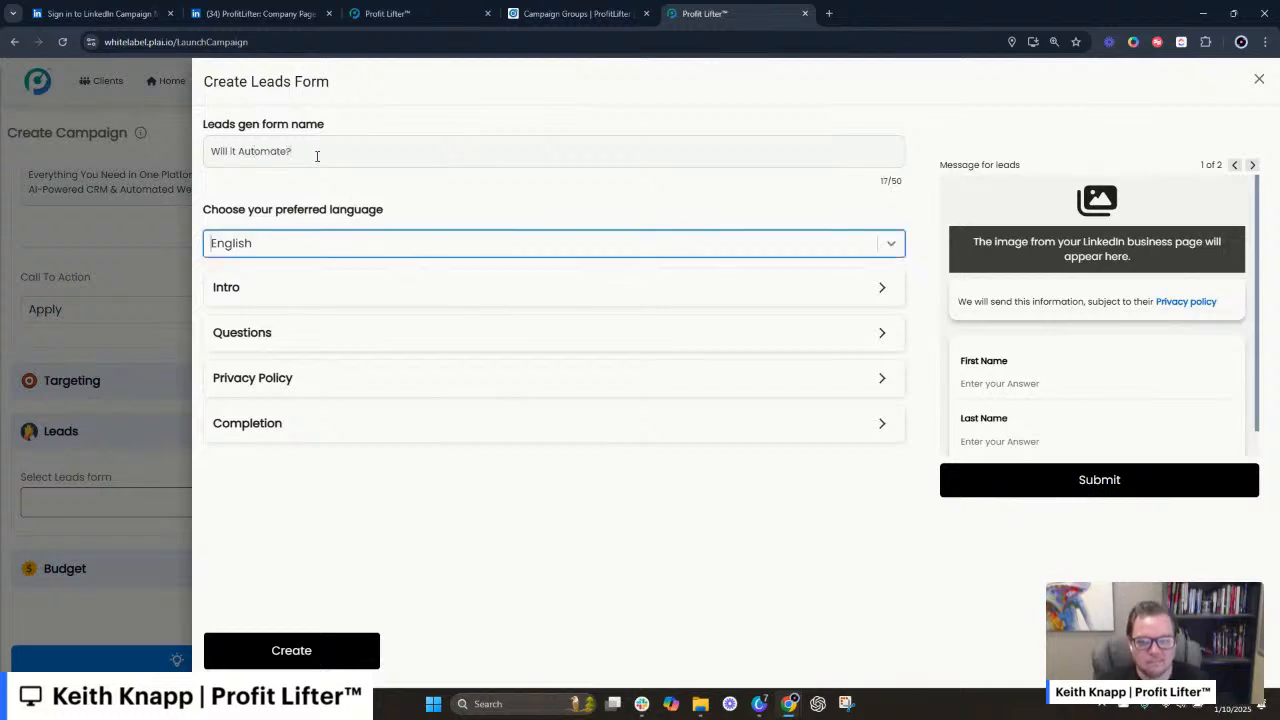
- Set the form intro's headline to "Can You Automate Leads from LinkedIn?"
{"action": "left_click", "coordinate": [396, 285]}
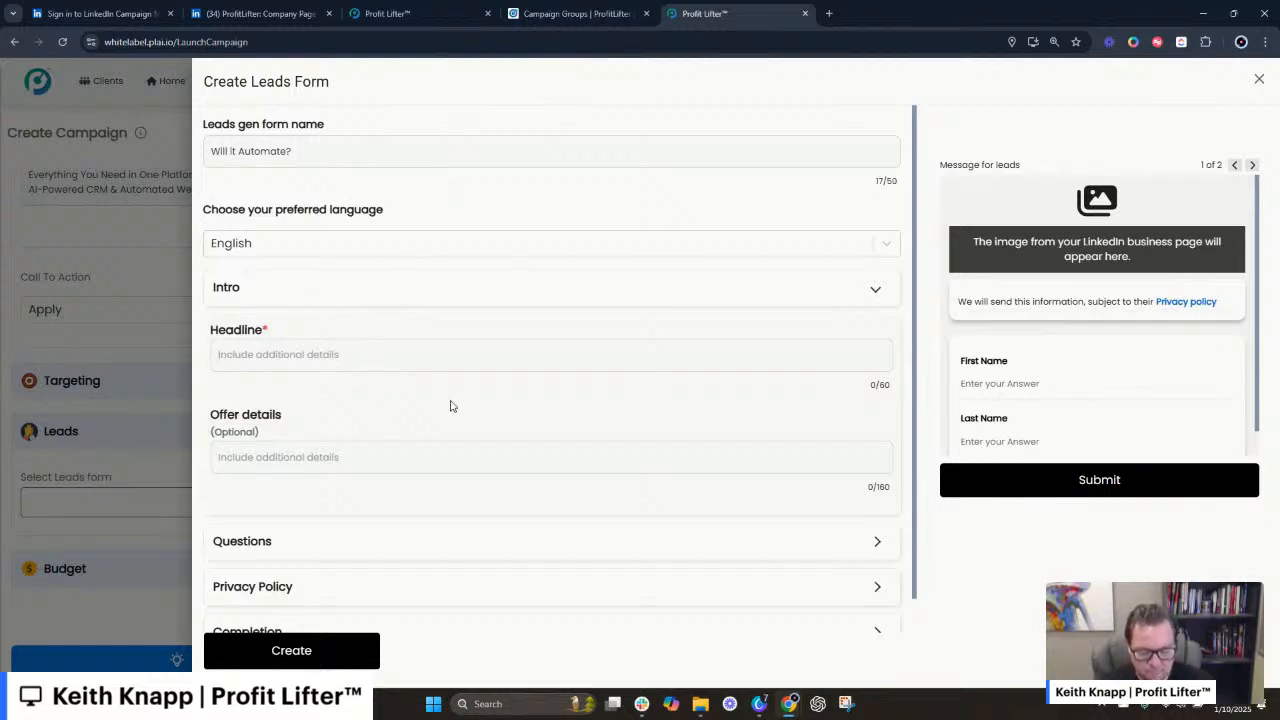
{"action": "type", "text": "Can"}
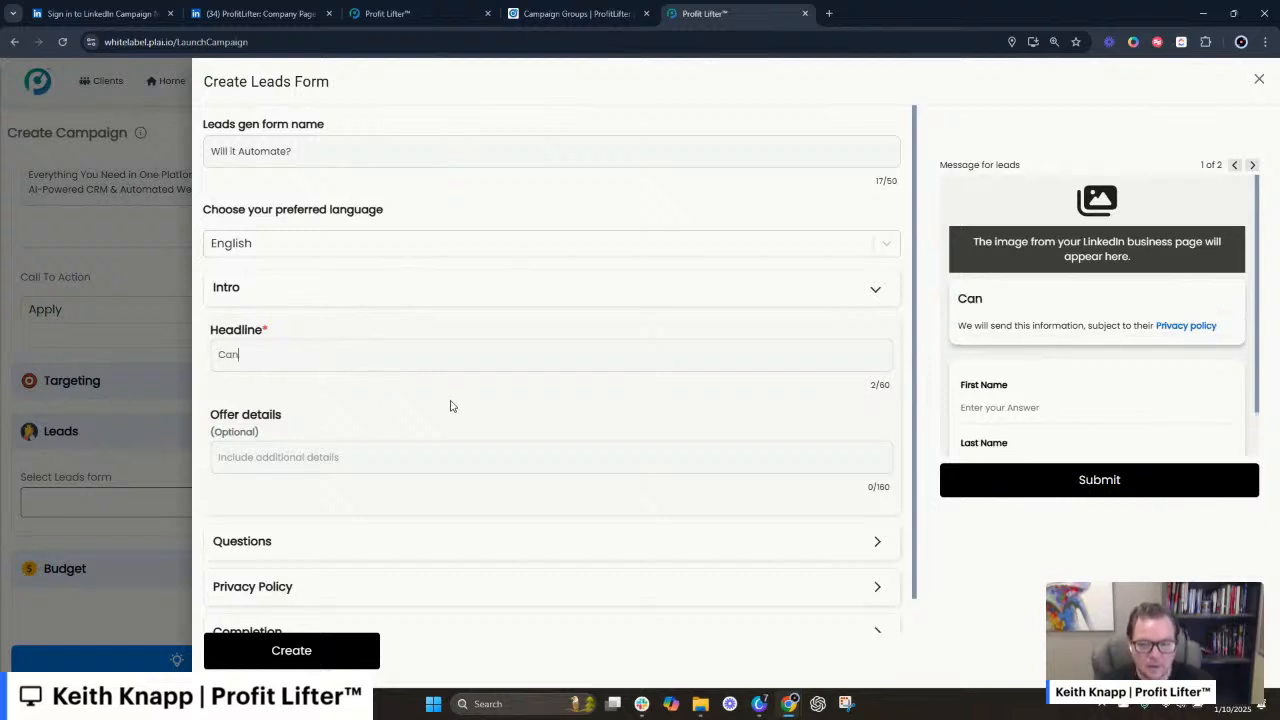
{"action": "type", "text": " You Automated"}
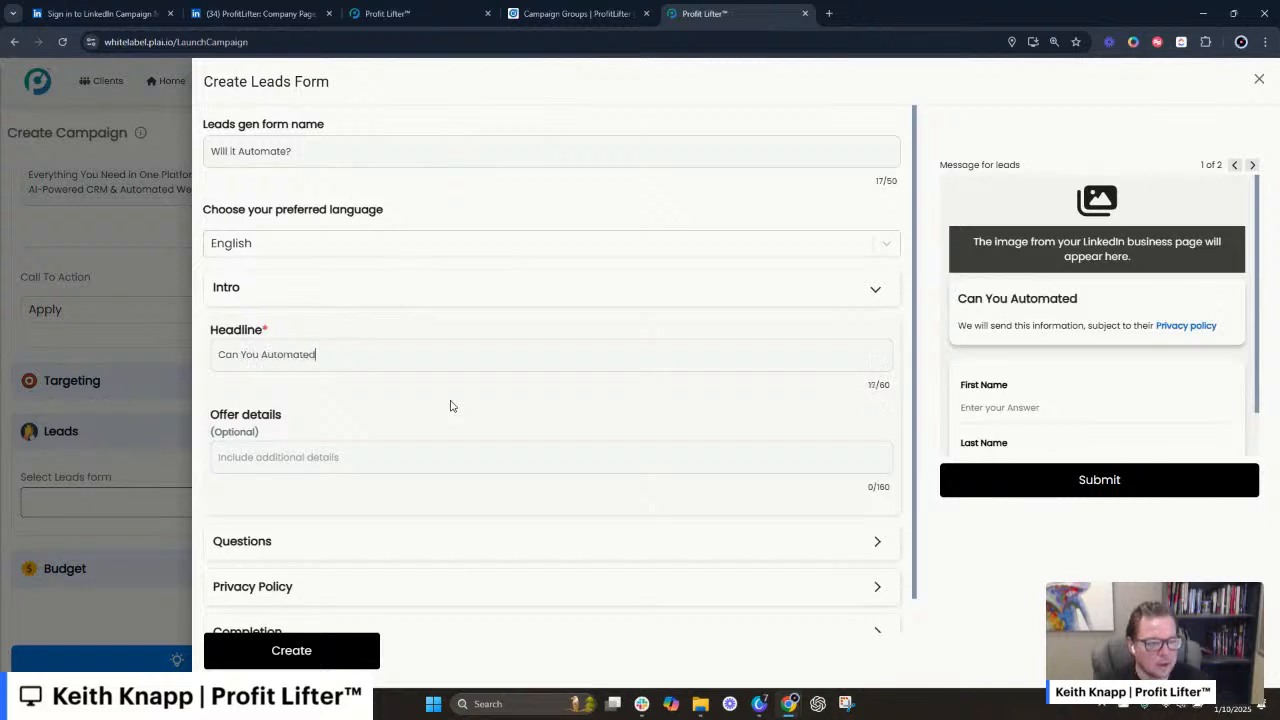
{"action": "key", "text": "BackSpace"}
{"action": "type", "text": " Le"}
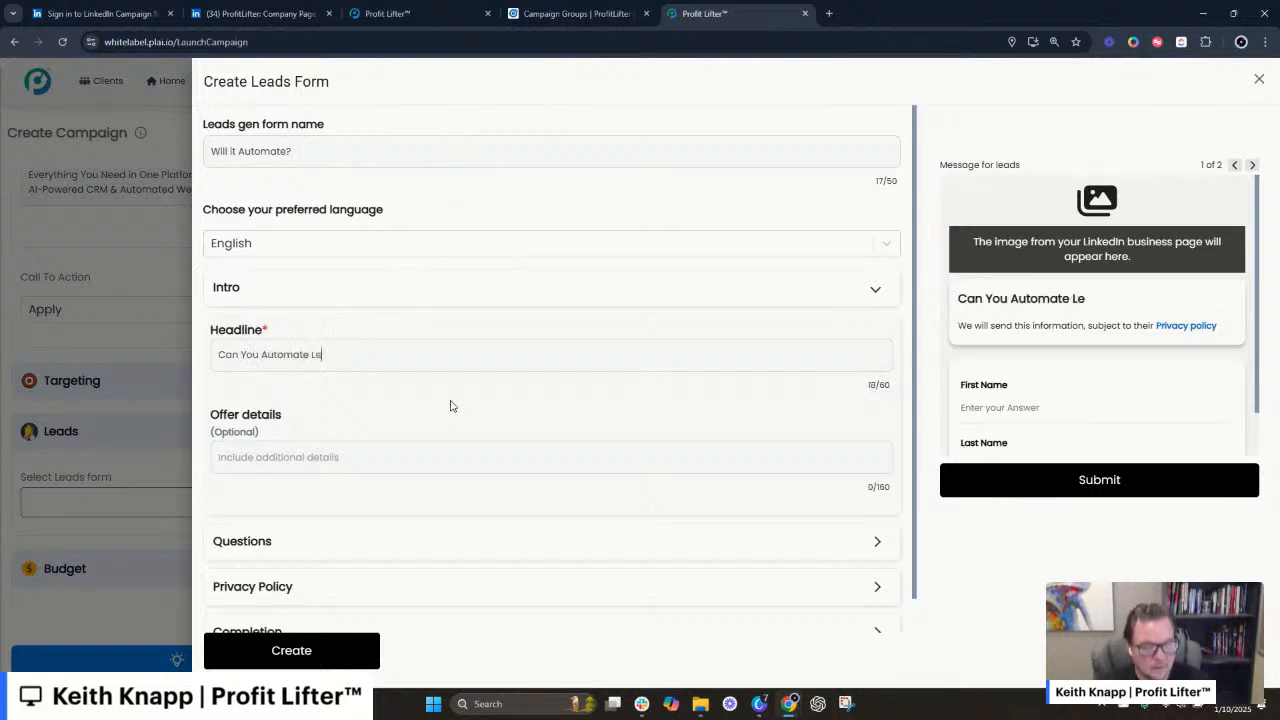
{"action": "type", "text": "ads from Linked"}
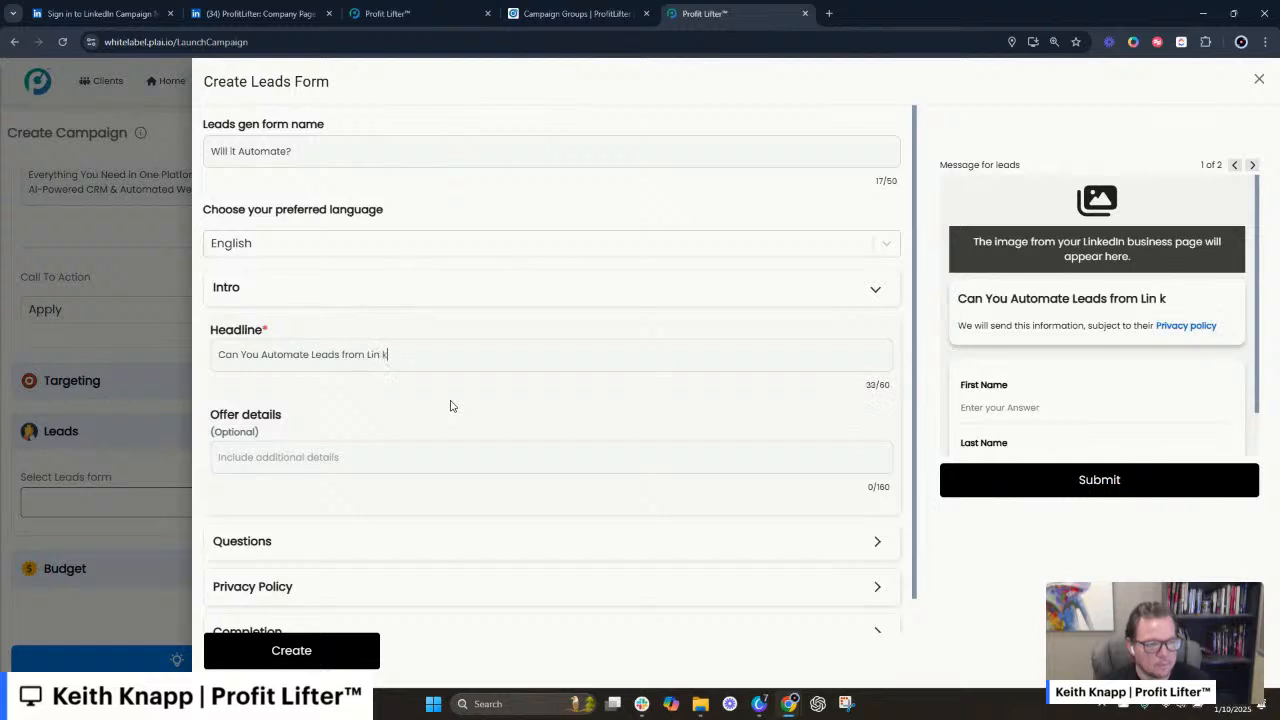
{"action": "key", "text": "BackSpace"}
{"action": "key", "text": "BackSpace"}
{"action": "key", "text": "BackSpace"}
{"action": "type", "text": "ked"}
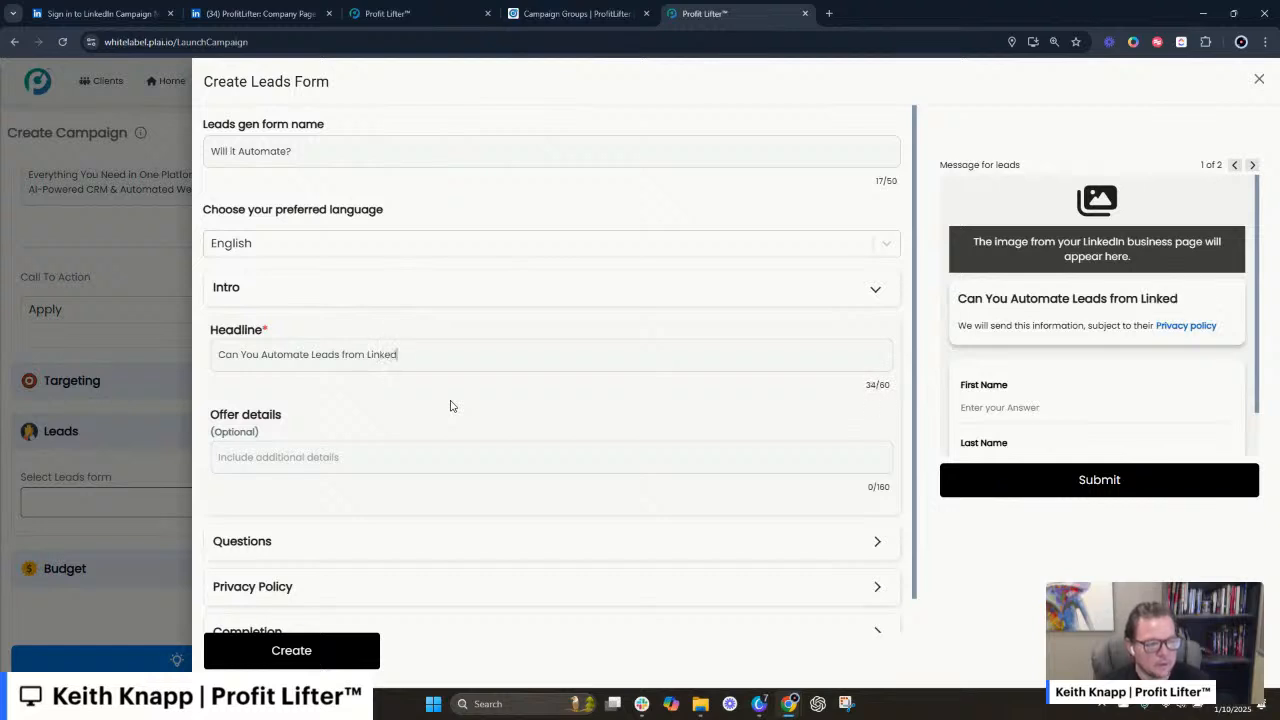
{"action": "type", "text": "In to "}
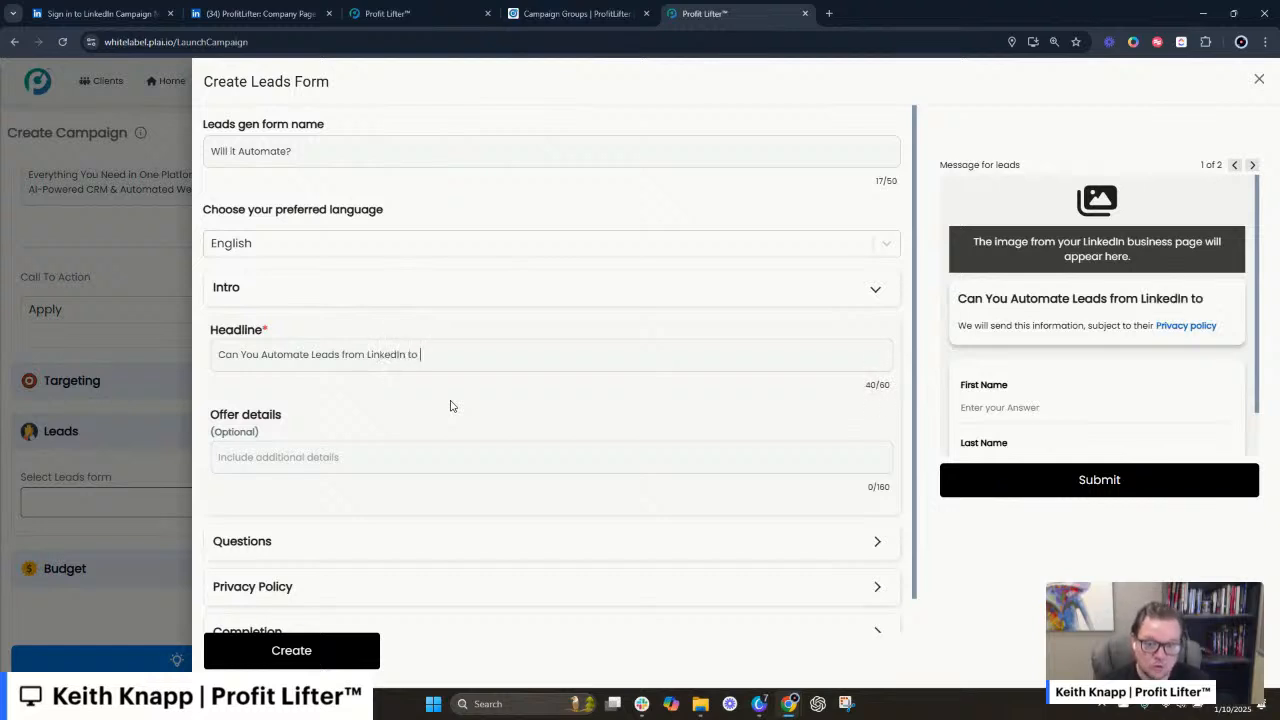
{"action": "type", "text": "your"}
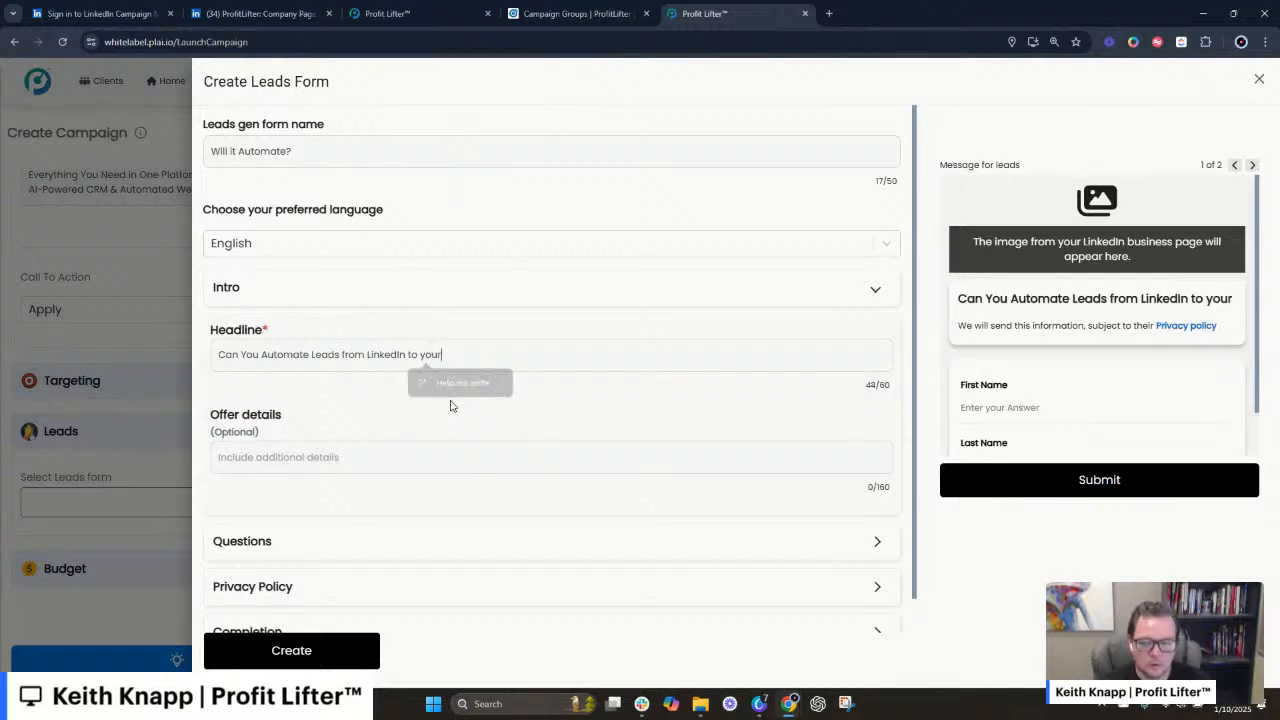
{"action": "key", "text": "BackSpace"}
{"action": "key", "text": "BackSpace"}
{"action": "key", "text": "BackSpace"}
{"action": "key", "text": "BackSpace"}
{"action": "key", "text": "BackSpace"}
{"action": "key", "text": "BackSpace"}
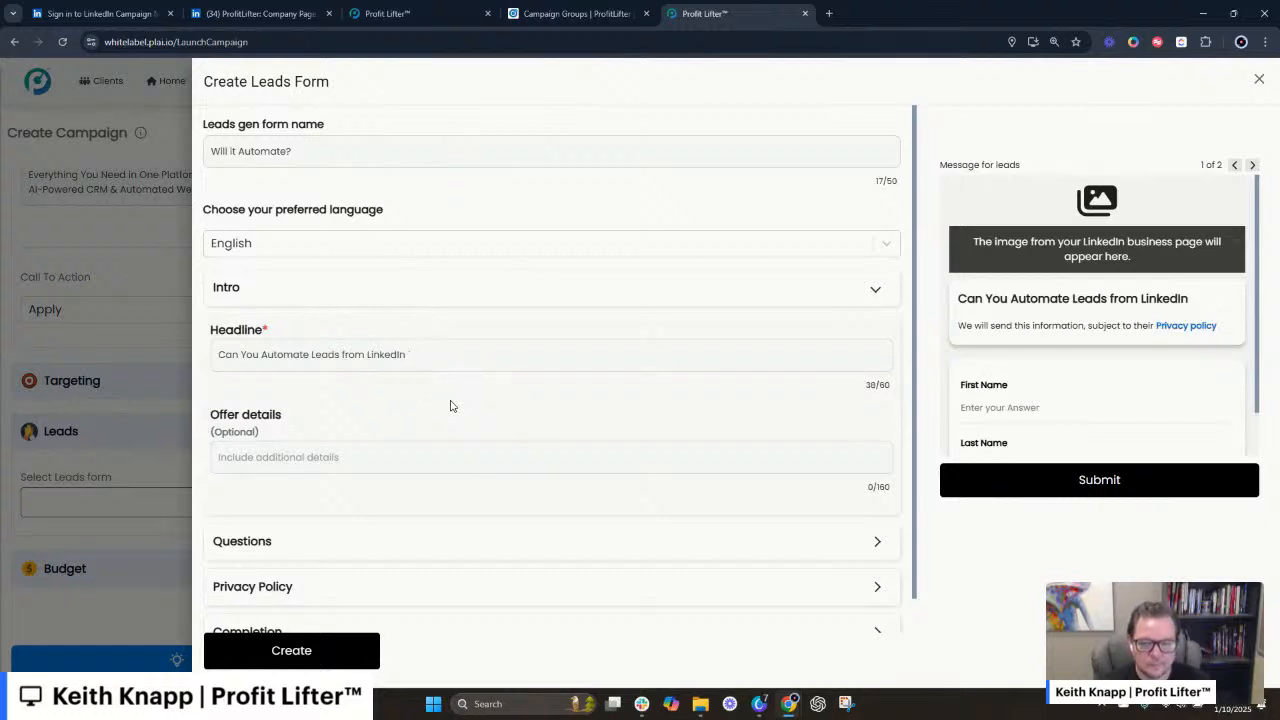
{"action": "type", "text": "?"}
{"action": "key", "text": "Tab"}
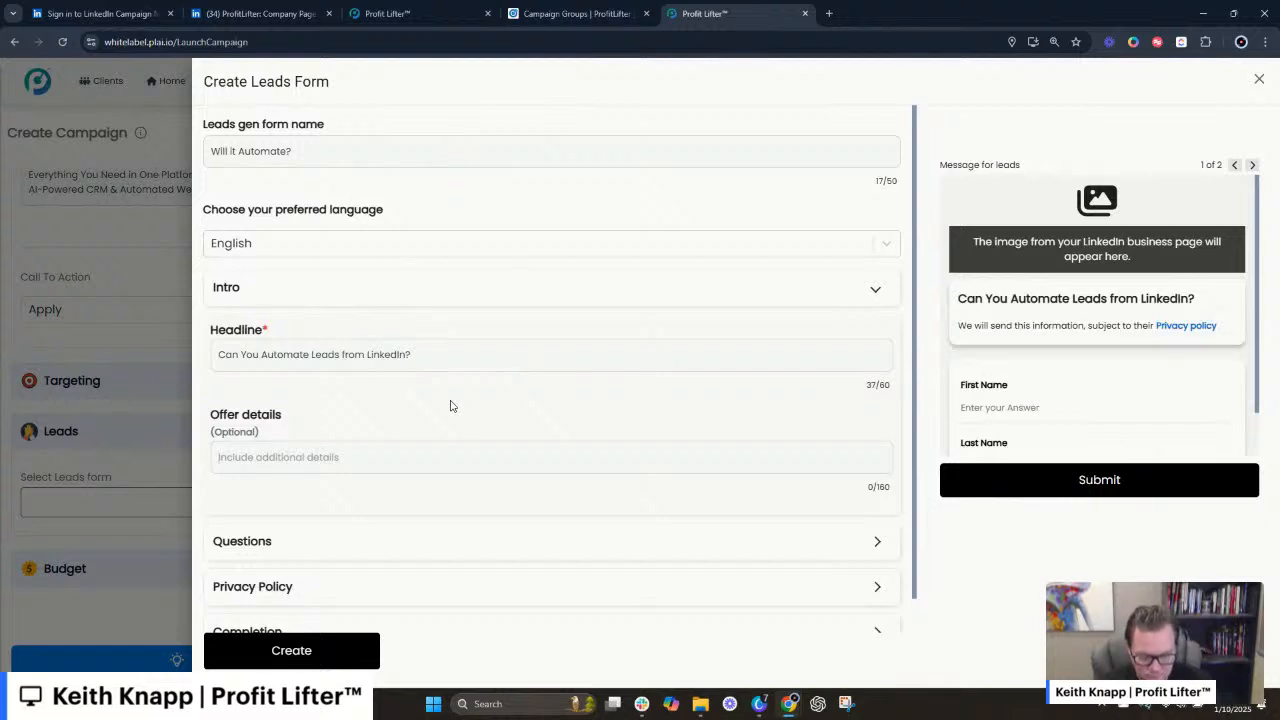
- Enter the offer details "Are you running ads on LinkedIn but struggling to automate the lead capture process?"
{"action": "type", "text": "Have y"}
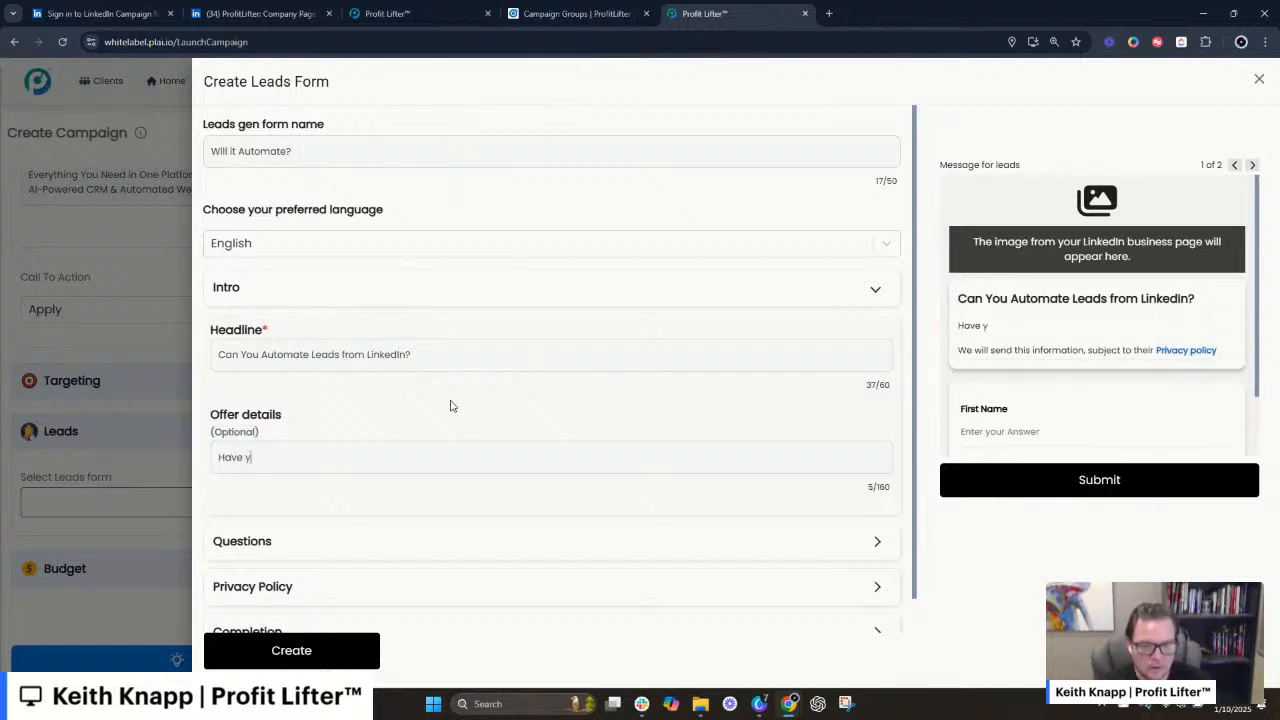
{"action": "type", "text": "ou ev"}
{"action": "key", "text": "ctrl+a"}
{"action": "type", "text": "A"}
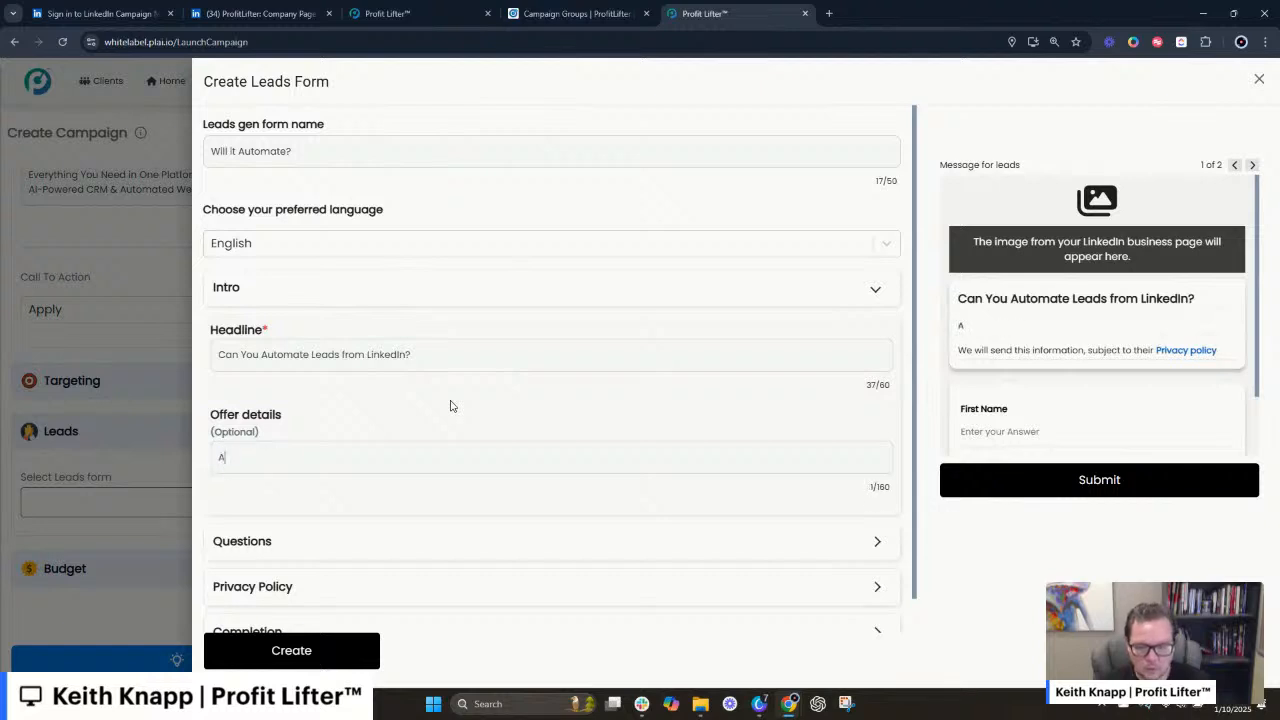
{"action": "type", "text": "re you running ad"}
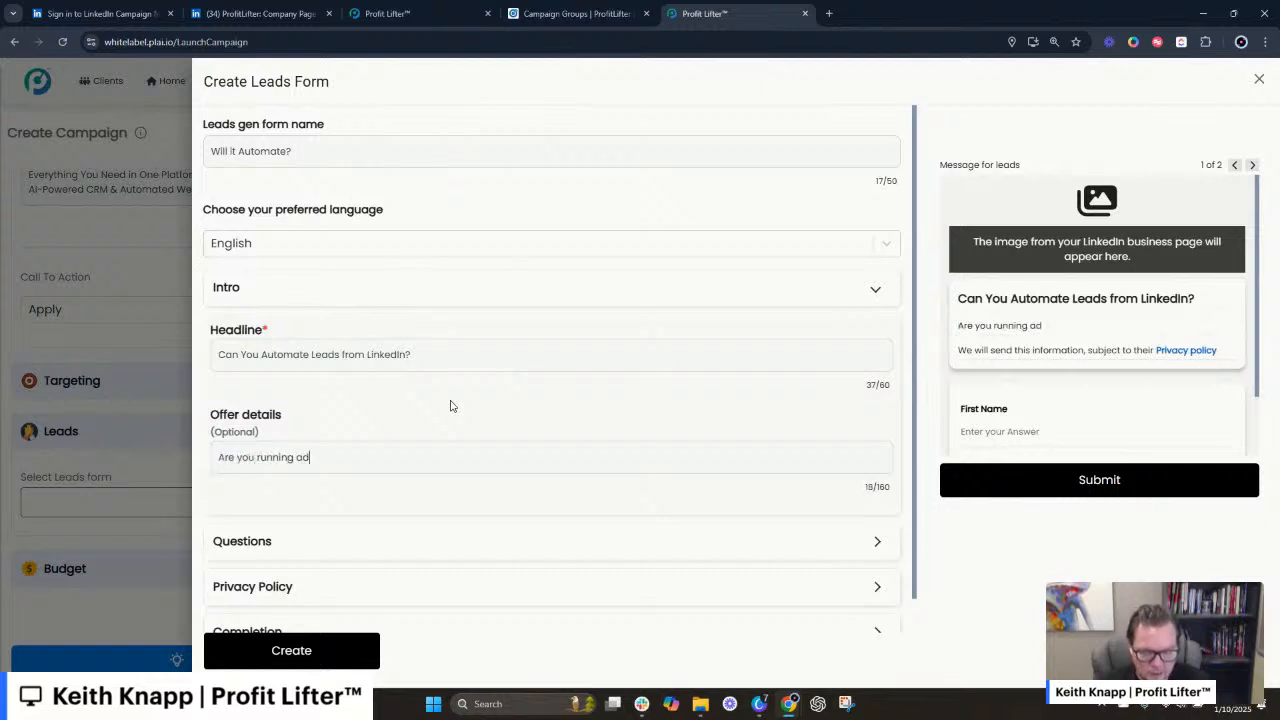
{"action": "type", "text": "s on Li"}
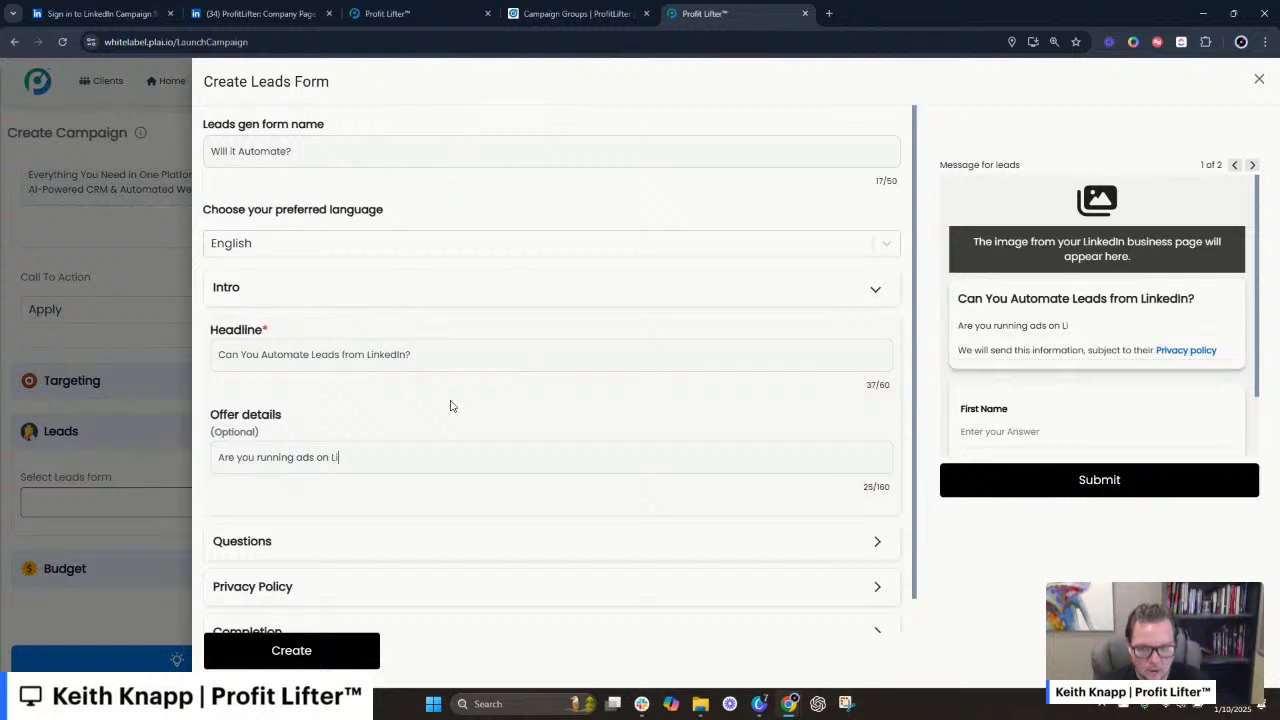
{"action": "type", "text": "nkedIn but"}
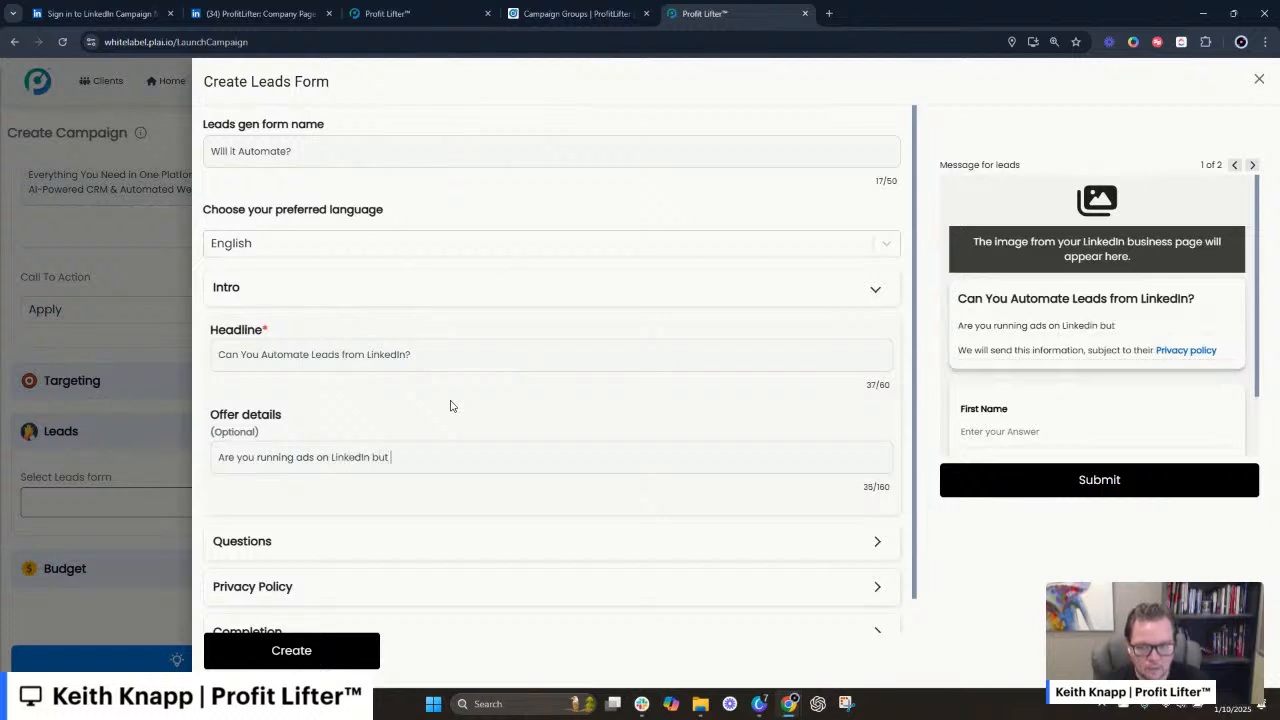
{"action": "type", "text": " strtug"}
{"action": "key", "text": "BackSpace"}
{"action": "key", "text": "BackSpace"}
{"action": "type", "text": "uggling to fi"}
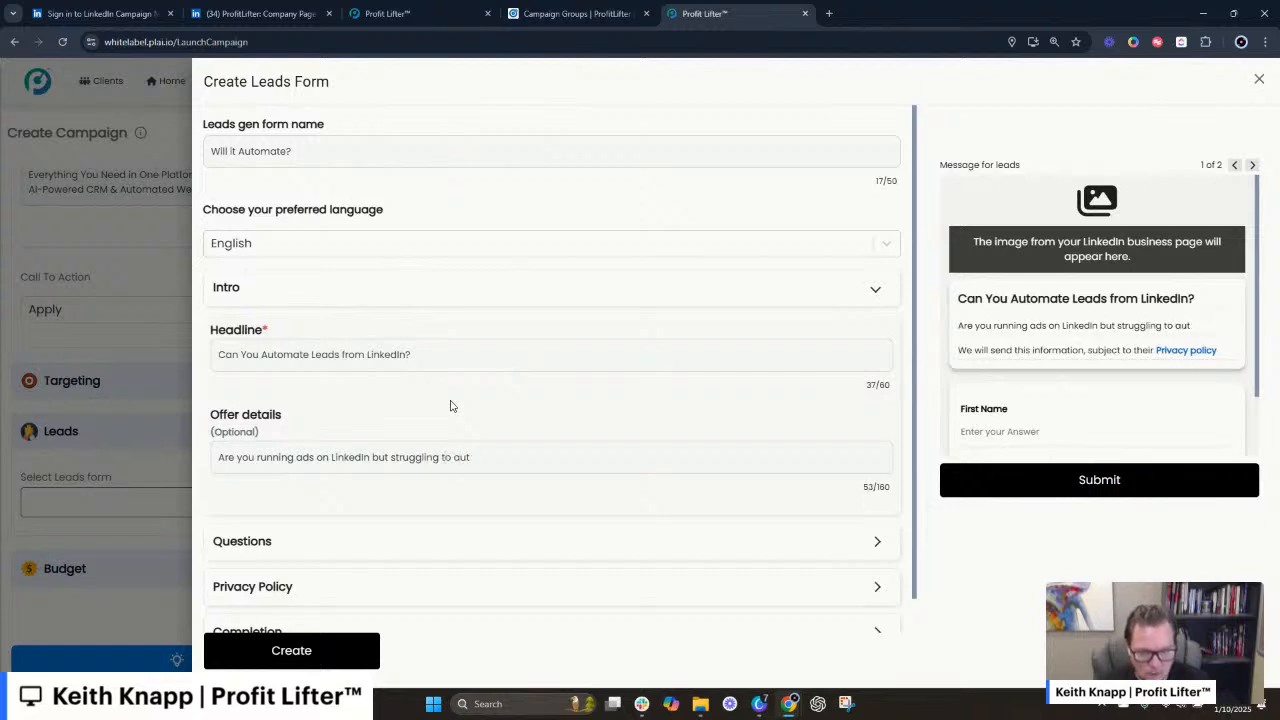
{"action": "type", "text": "omate the le"}
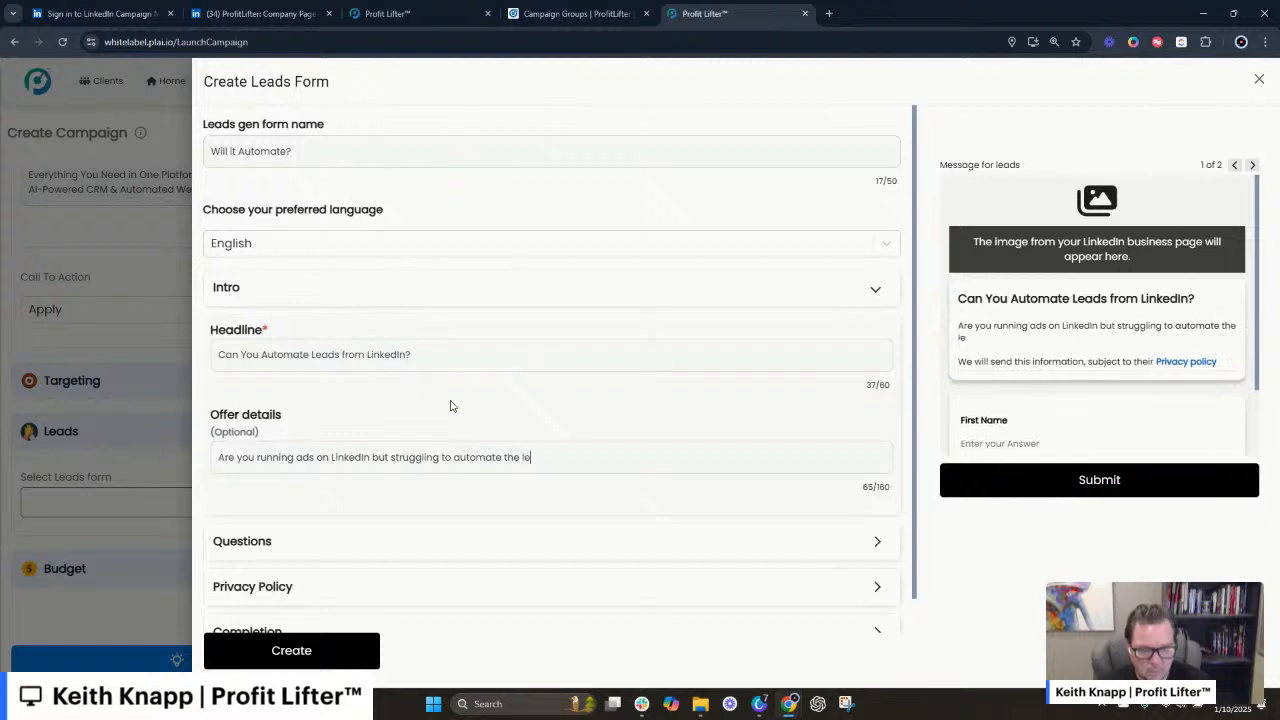
{"action": "type", "text": "ad capture process?"}
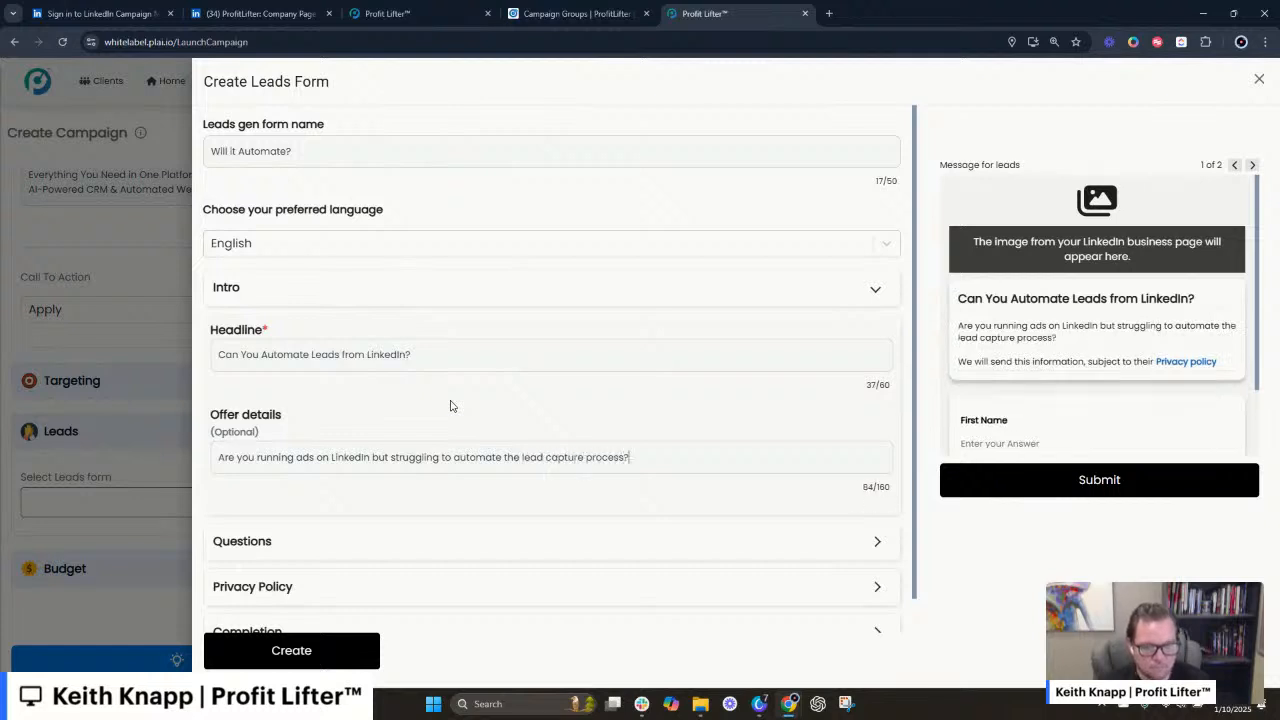
- Add Phone Number and Email to the leads form's prefill questions
{"action": "scroll", "coordinate": [589, 323], "scroll_direction": "down", "scroll_amount": 1}
{"action": "left_click", "coordinate": [334, 512]}
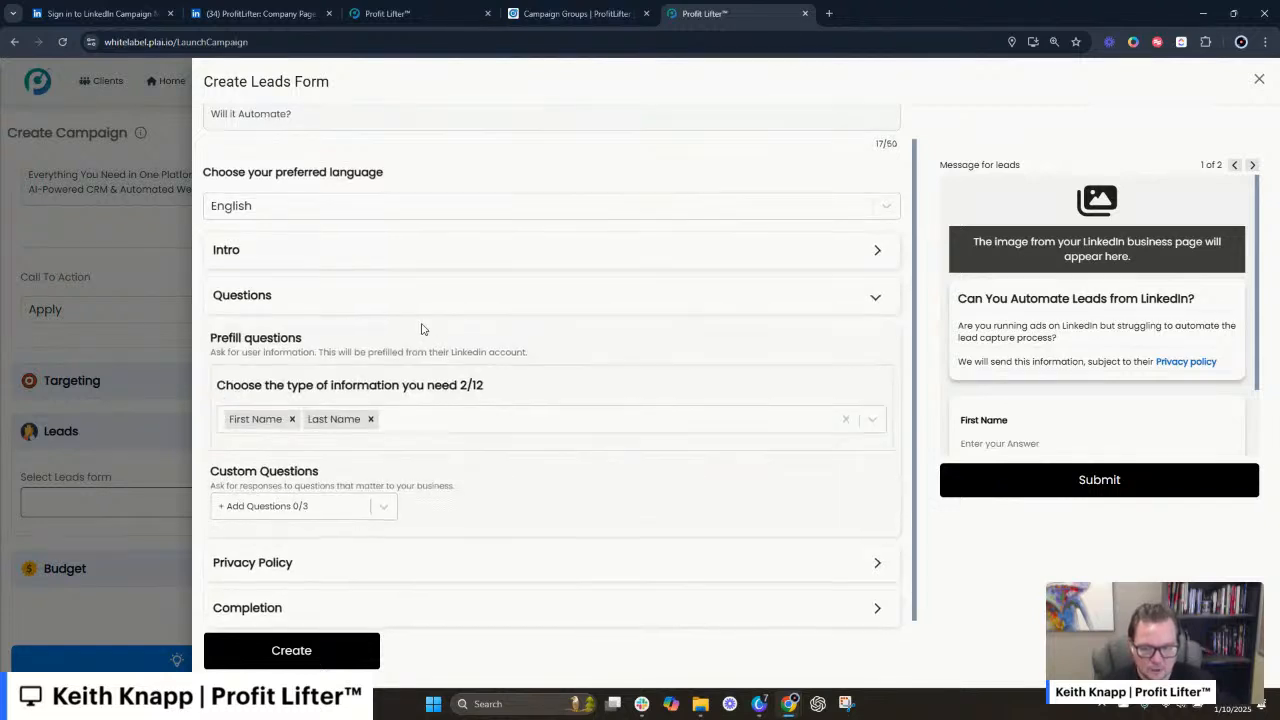
{"action": "scroll", "coordinate": [421, 329], "scroll_direction": "down", "scroll_amount": 1}
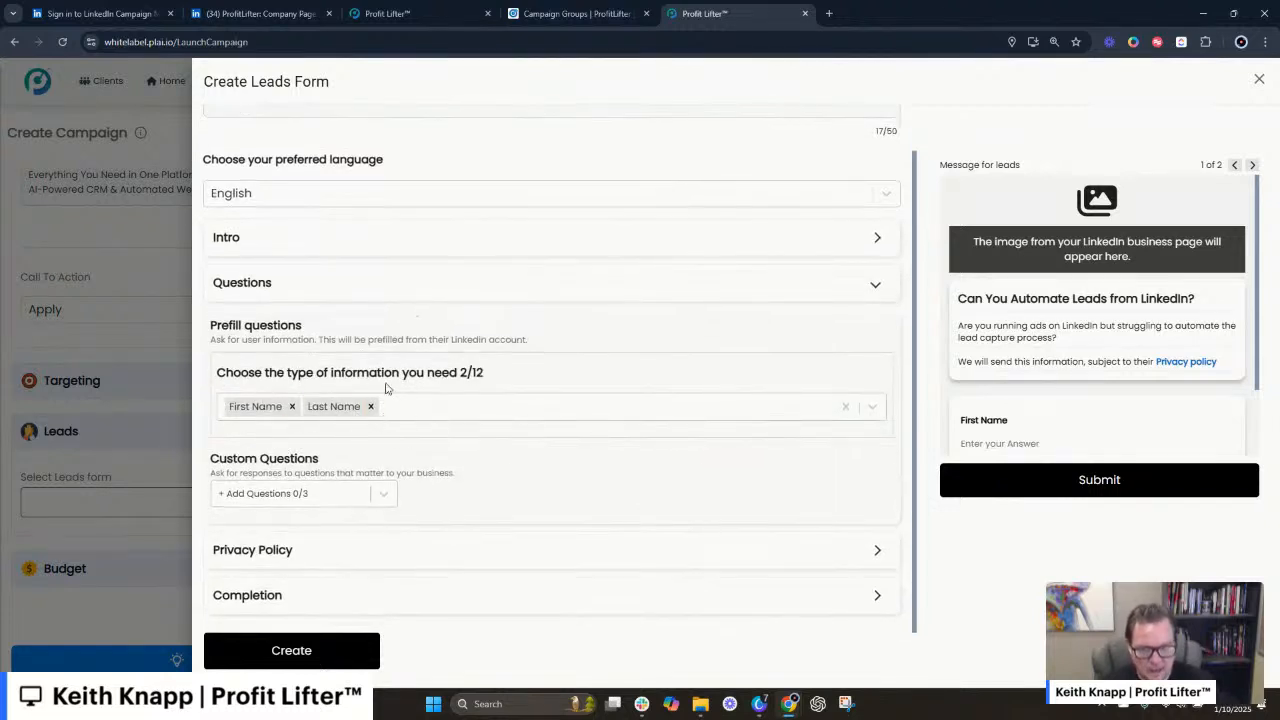
{"action": "left_click", "coordinate": [267, 494]}
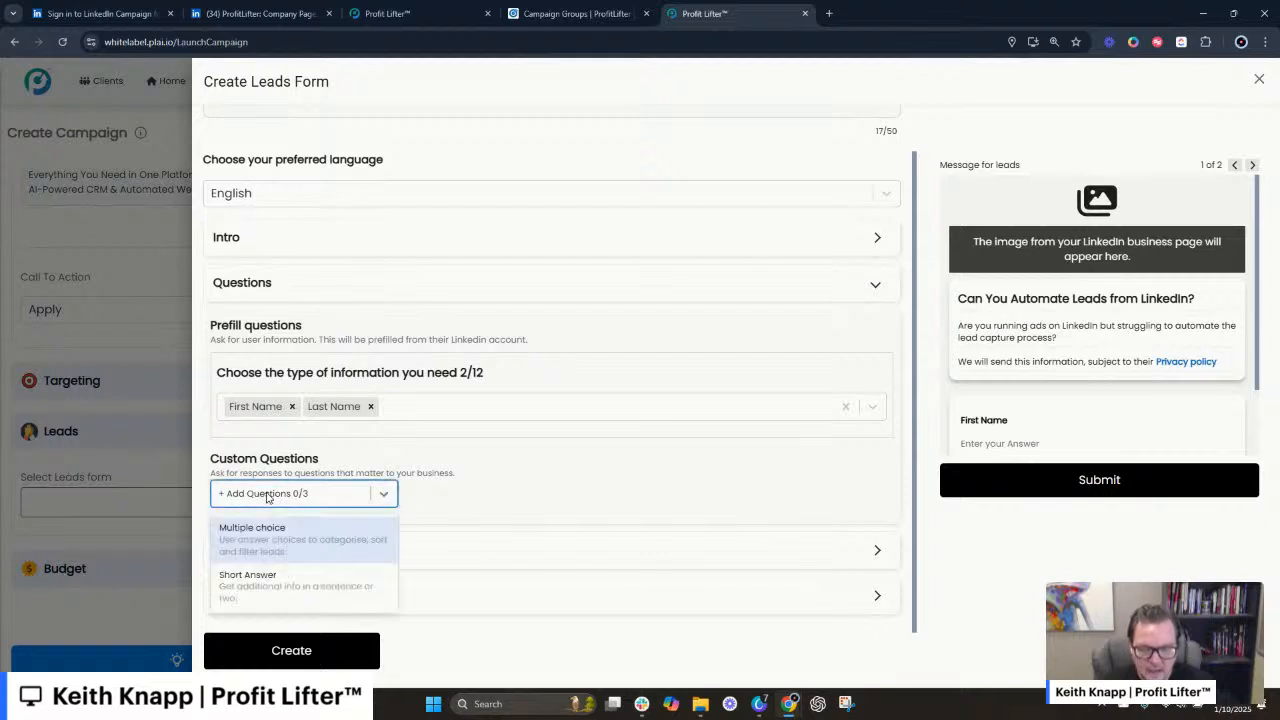
{"action": "left_click", "coordinate": [461, 460]}
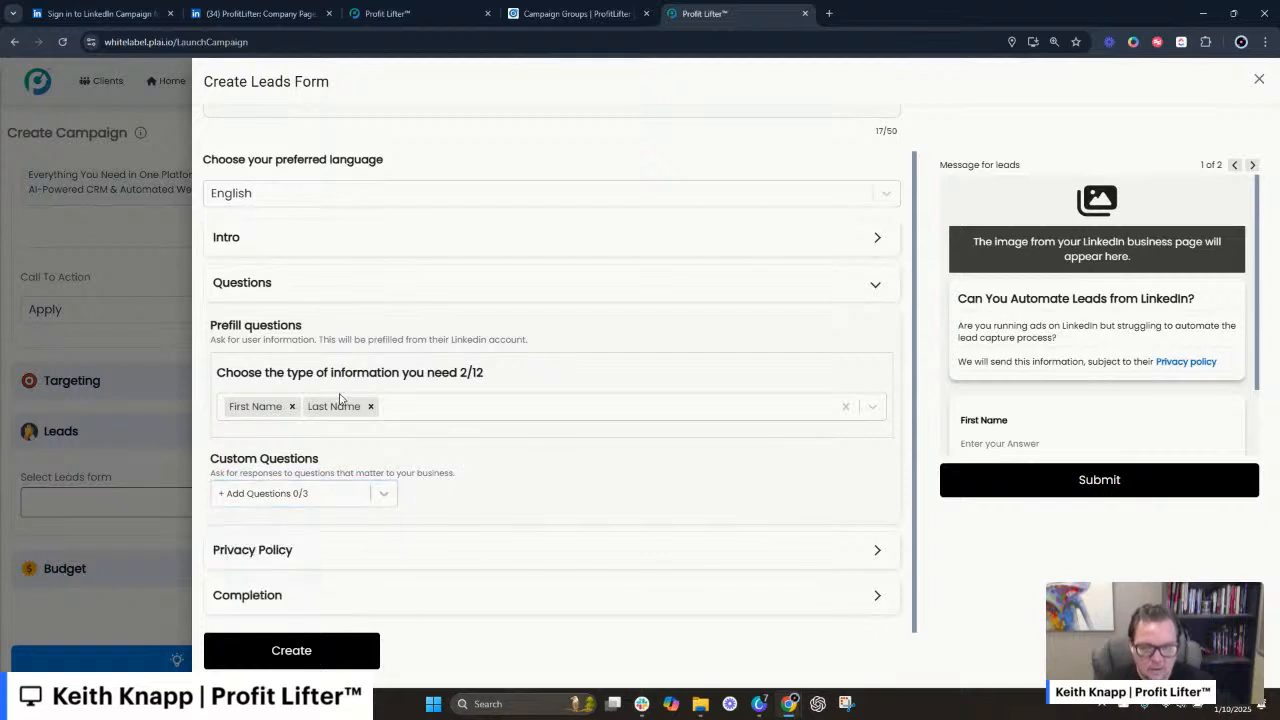
{"action": "left_click", "coordinate": [443, 408]}
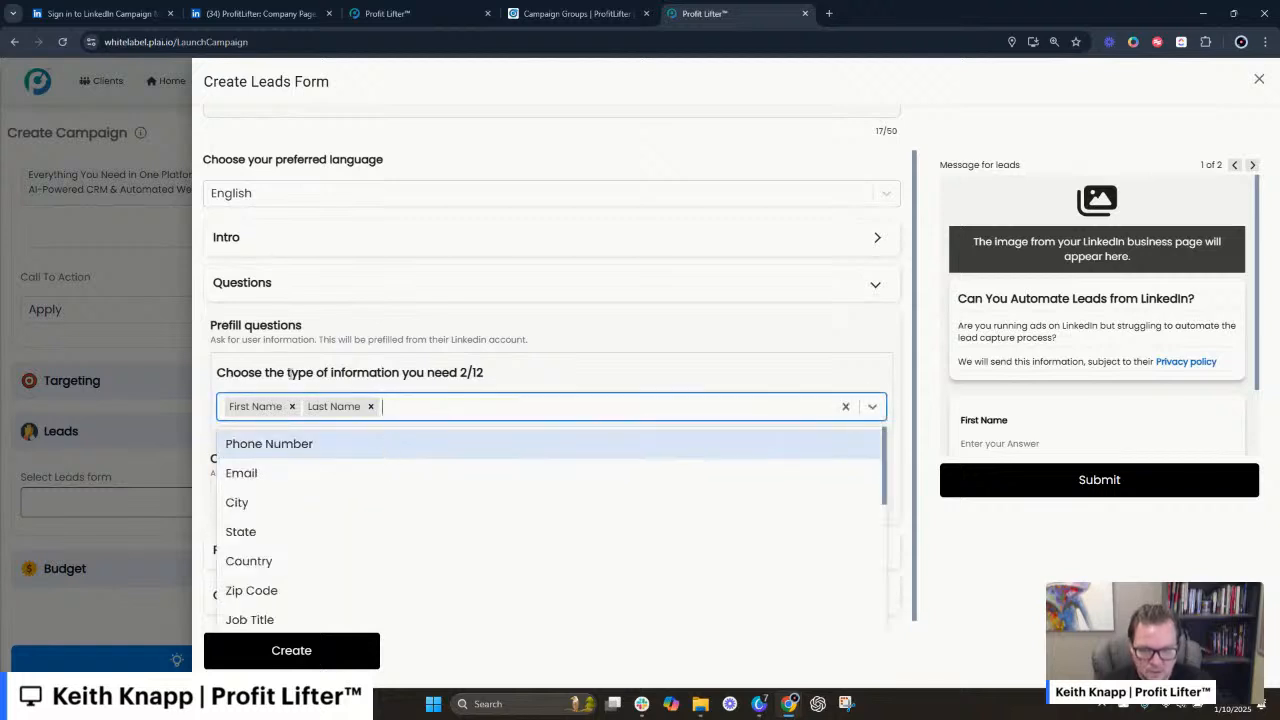
{"action": "left_click", "coordinate": [293, 445]}
{"action": "left_click", "coordinate": [537, 407]}
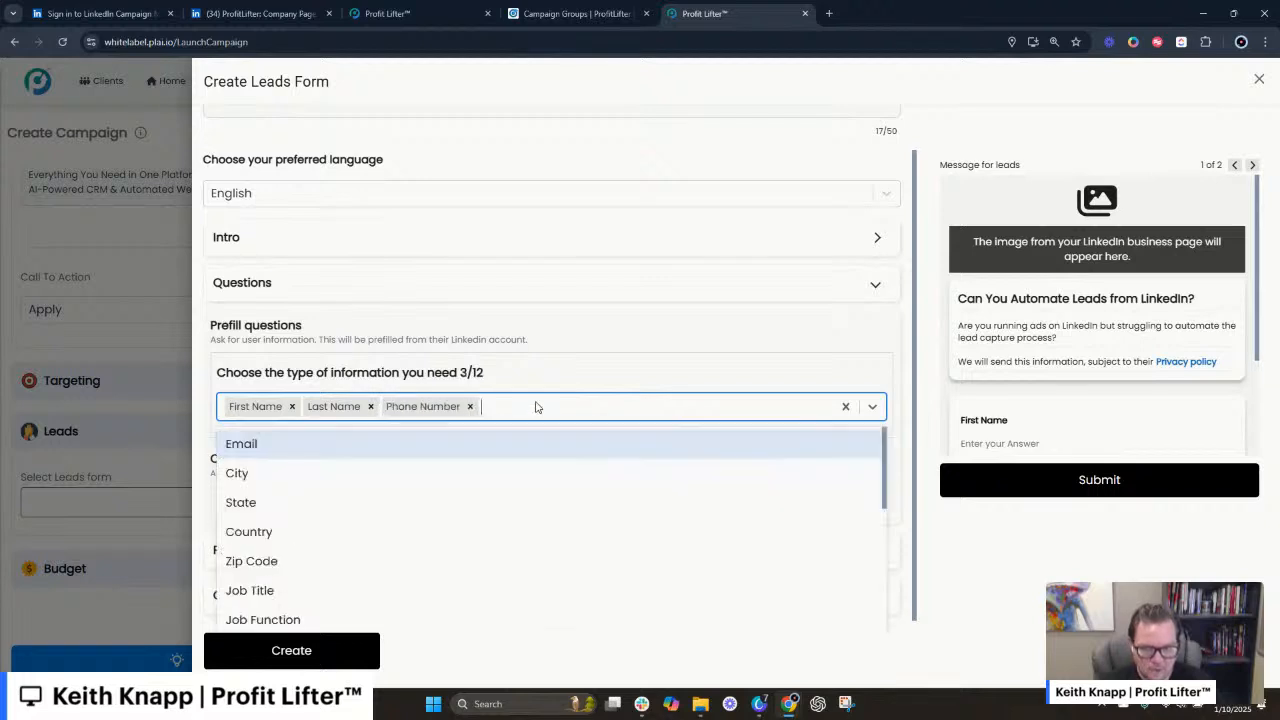
{"action": "left_click", "coordinate": [395, 443]}
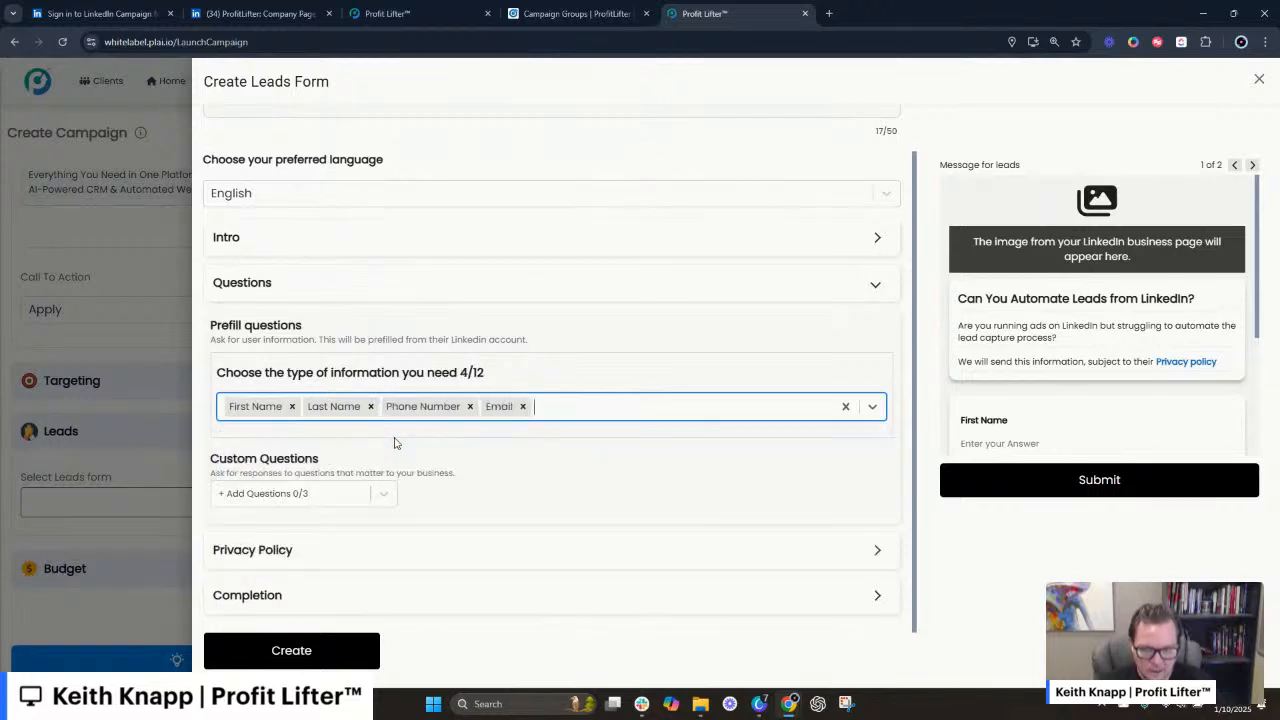
{"action": "left_click", "coordinate": [585, 407]}
{"action": "scroll", "coordinate": [523, 478], "scroll_direction": "down", "scroll_amount": 4}
{"action": "scroll", "coordinate": [523, 478], "scroll_direction": "up", "scroll_amount": 5}
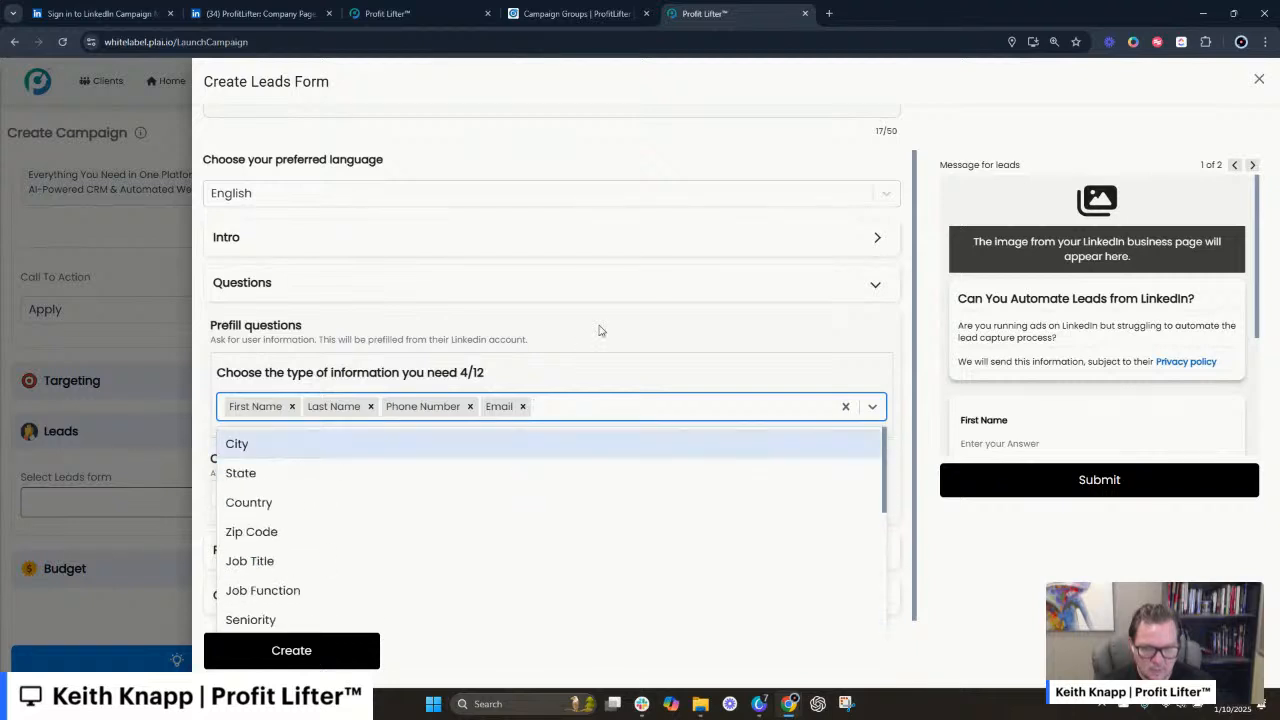
{"action": "left_click", "coordinate": [640, 350]}
- Add a multiple choice custom question asking "Are you currently running Ads on LinkedIn?"
{"action": "left_click", "coordinate": [290, 494]}
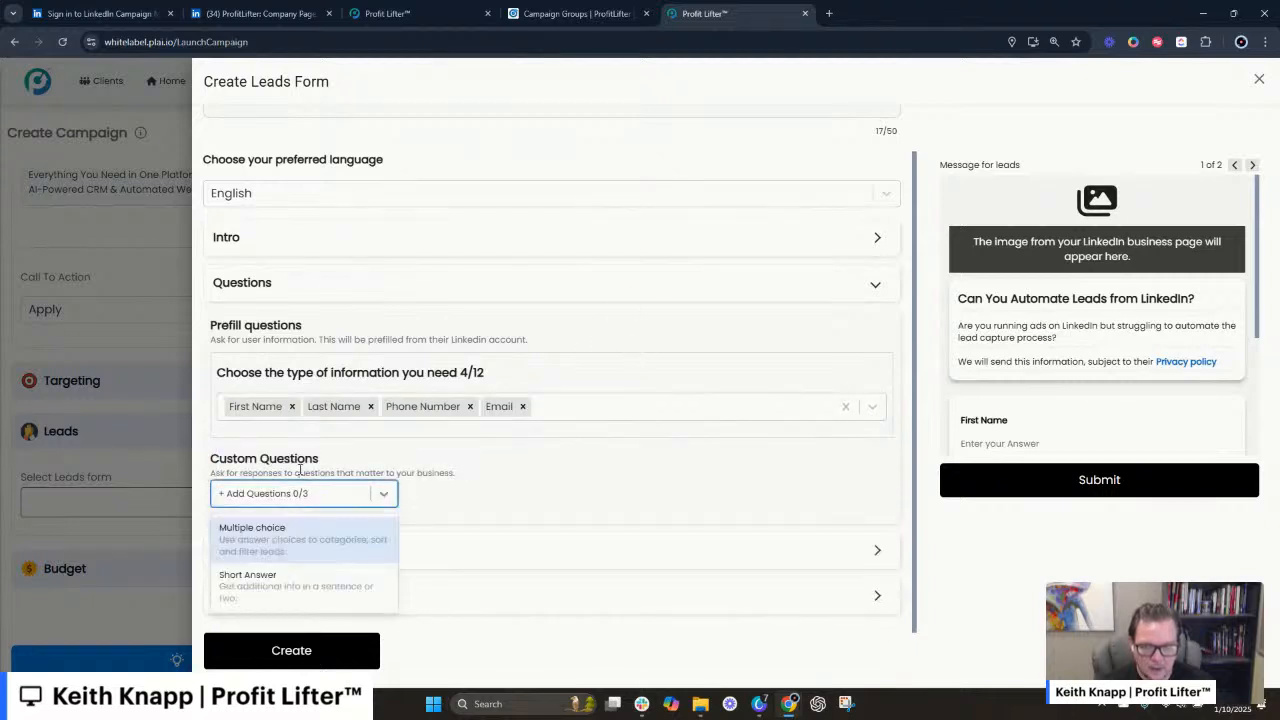
{"action": "left_click", "coordinate": [294, 540]}
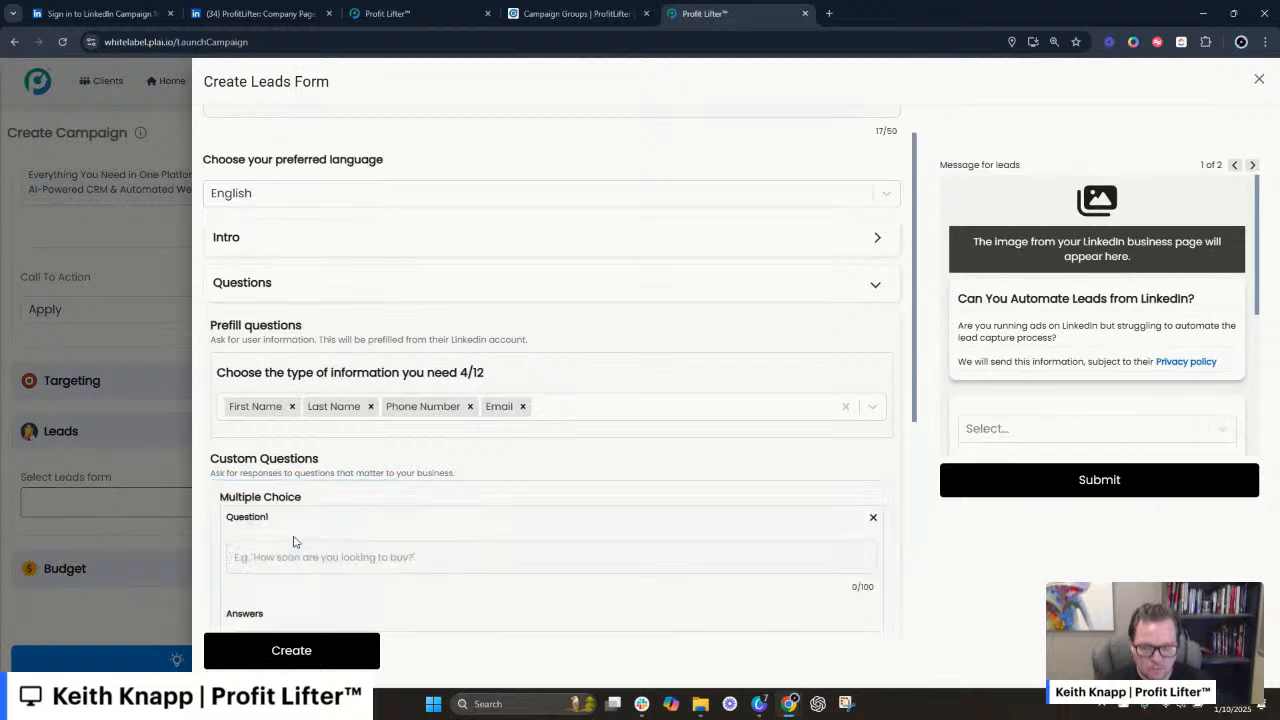
{"action": "scroll", "coordinate": [340, 470], "scroll_direction": "down", "scroll_amount": 3}
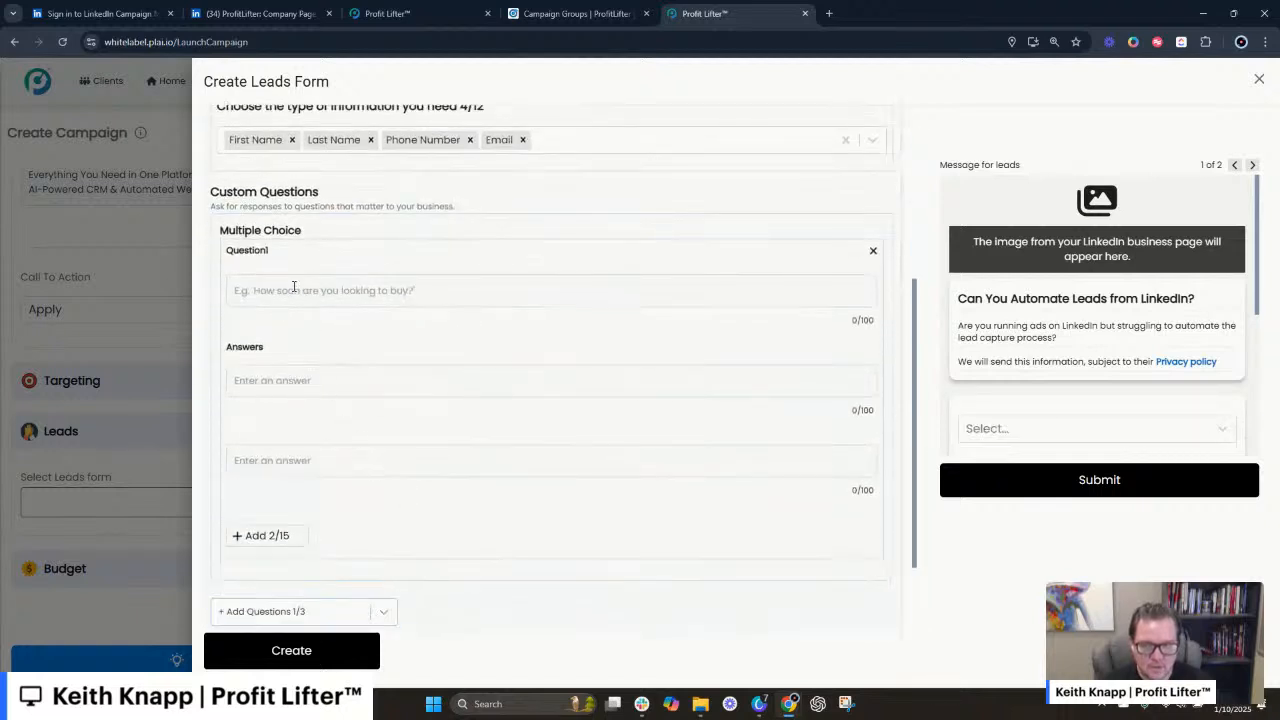
{"action": "type", "text": "Are you "}
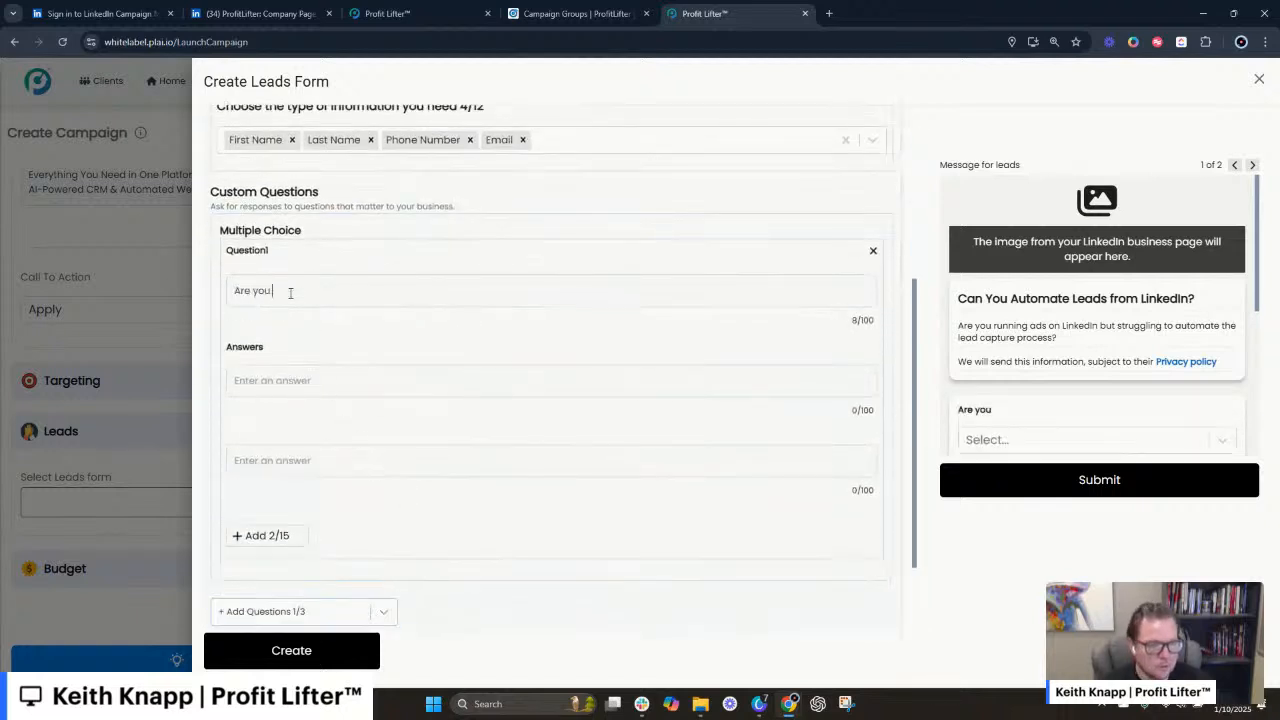
{"action": "type", "text": "currently running on A"}
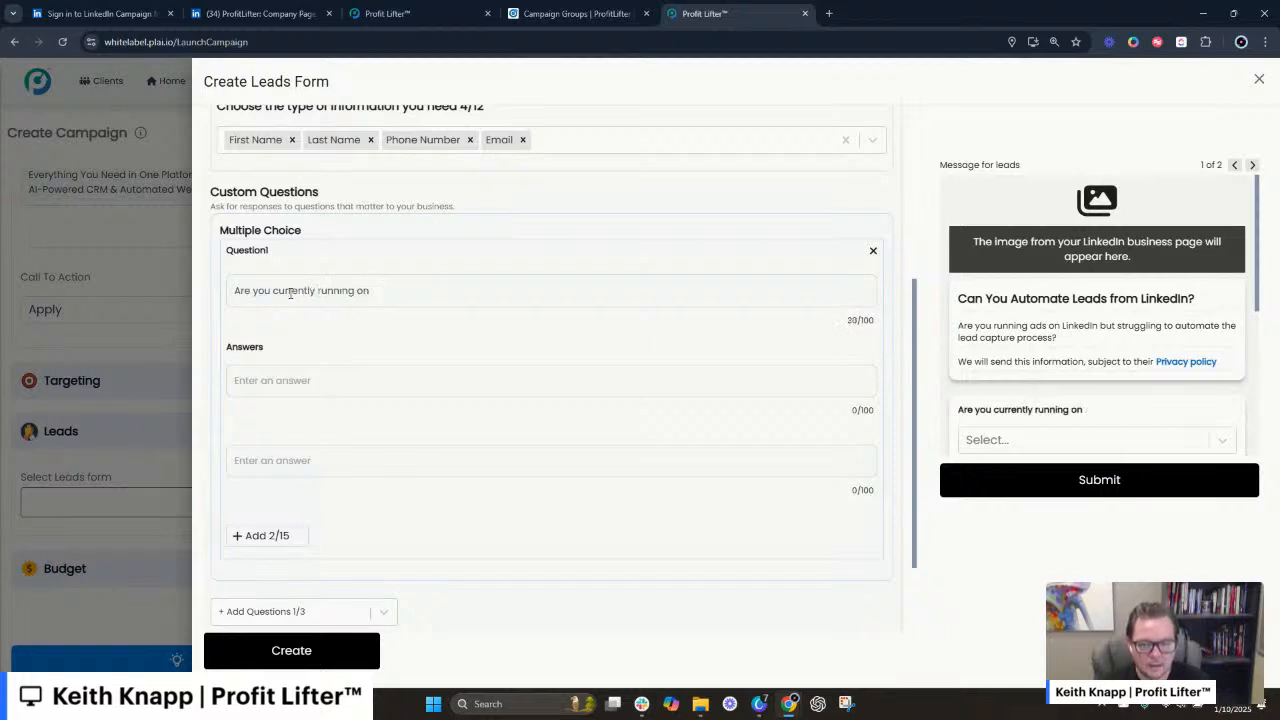
{"action": "key", "text": "BackSpace"}
{"action": "type", "text": "Ads on LinkedIn?"}
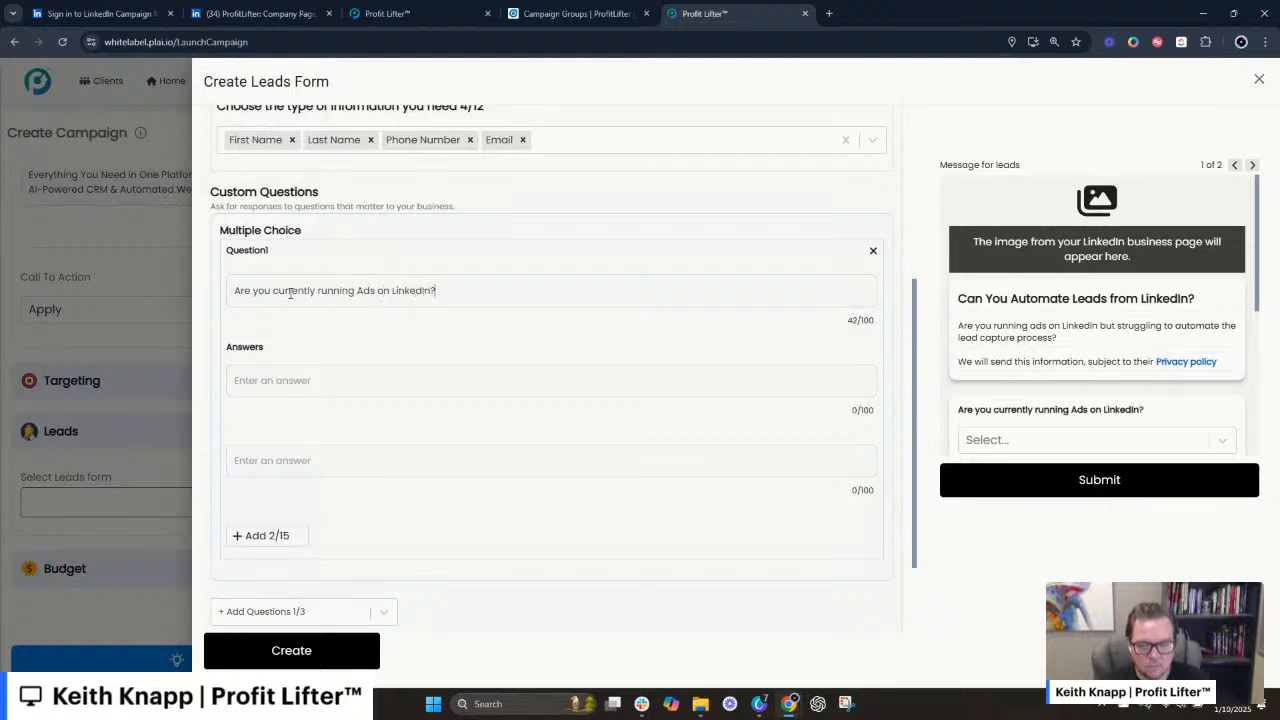
- Enter "Yes" and "No" as the two answers to the custom LinkedIn ads question
{"action": "left_click", "coordinate": [291, 381]}
{"action": "type", "text": "Yes"}
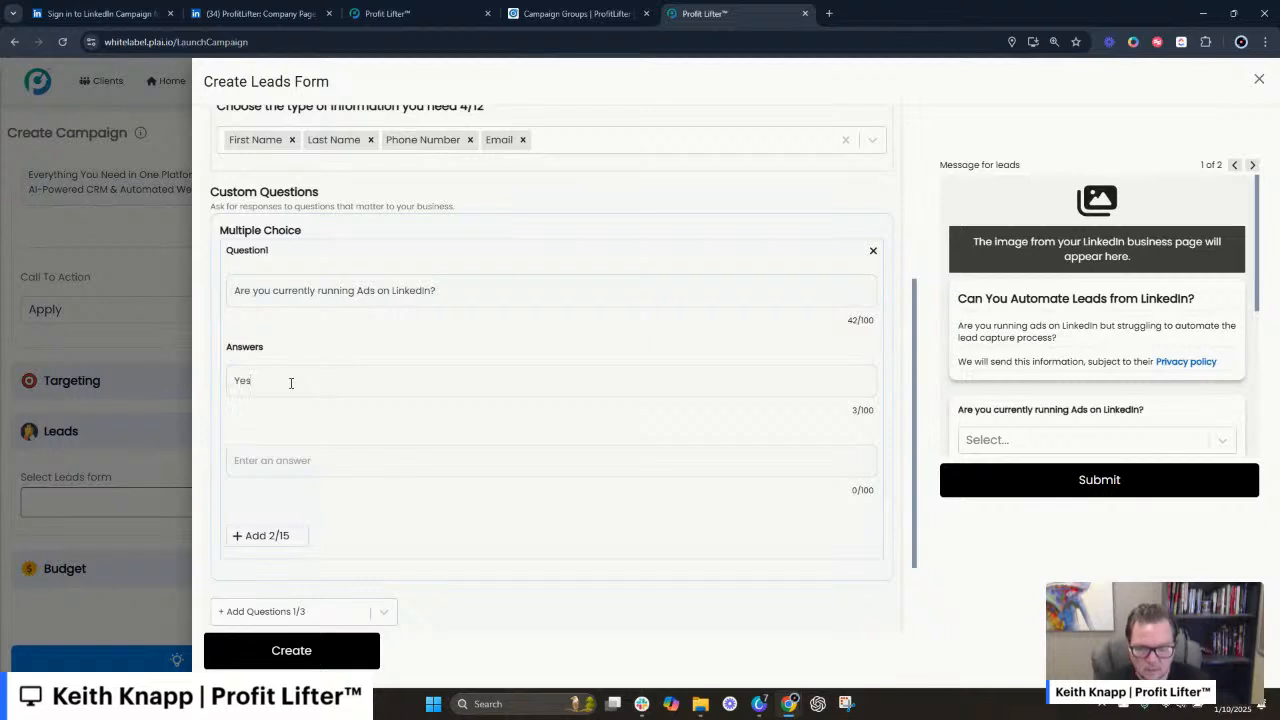
{"action": "type", "text": "N"}
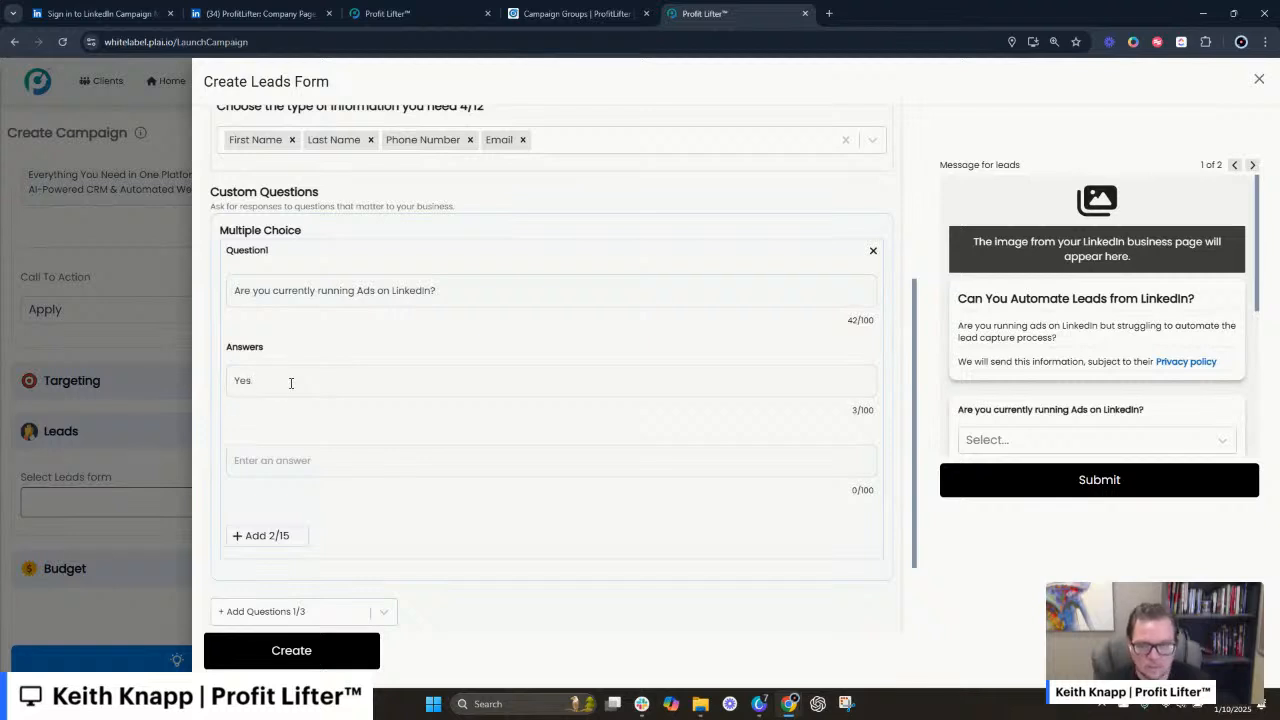
{"action": "left_click", "coordinate": [286, 468]}
{"action": "type", "text": "Mo"}
{"action": "key", "text": "BackSpace"}
{"action": "key", "text": "BackSpace"}
{"action": "type", "text": "N"}
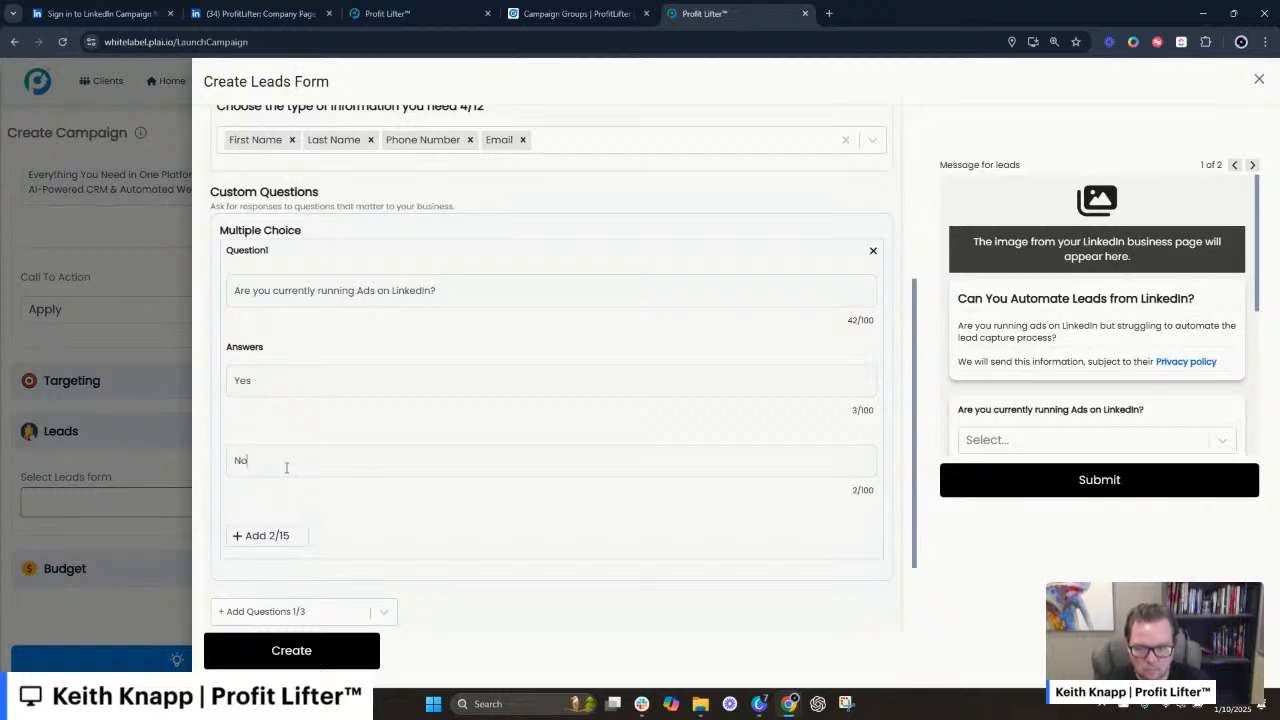
- Complete the second answer of the LinkedIn ads question as "No"
{"action": "type", "text": "o"}
{"action": "scroll", "coordinate": [420, 460], "scroll_direction": "down", "scroll_amount": 2}
{"action": "left_click", "coordinate": [290, 493]}
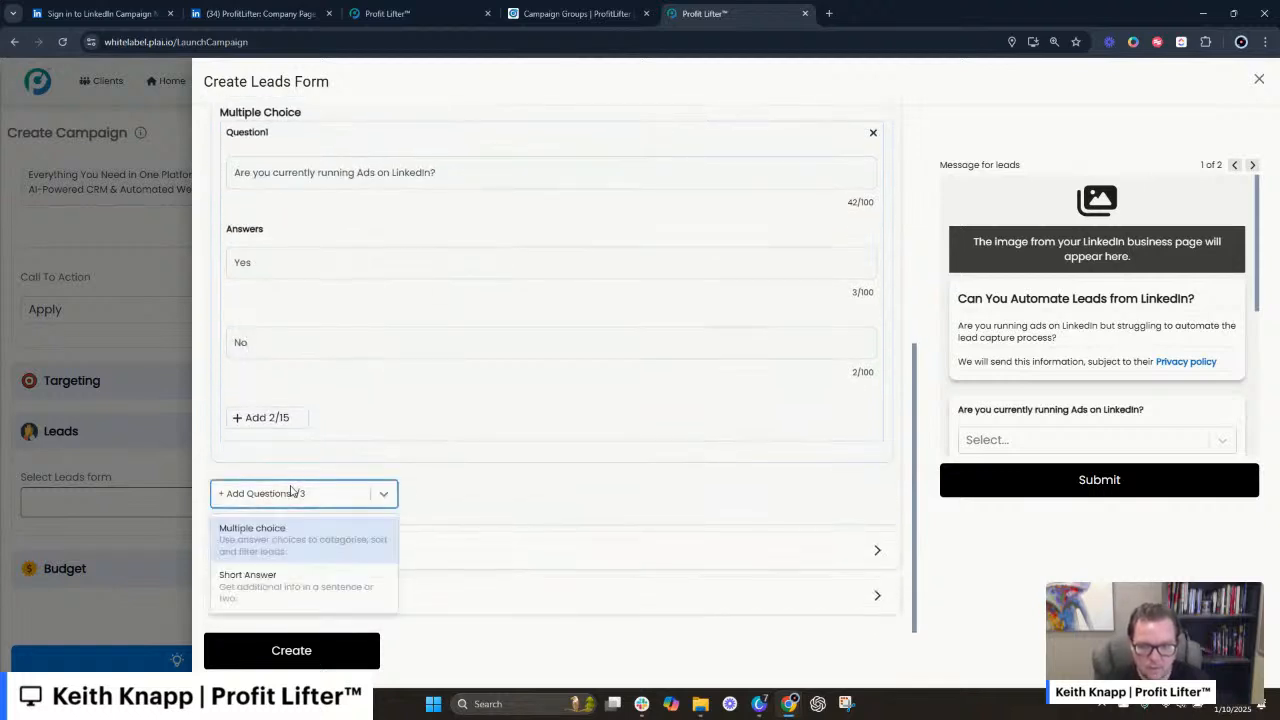
{"action": "left_click", "coordinate": [296, 482]}
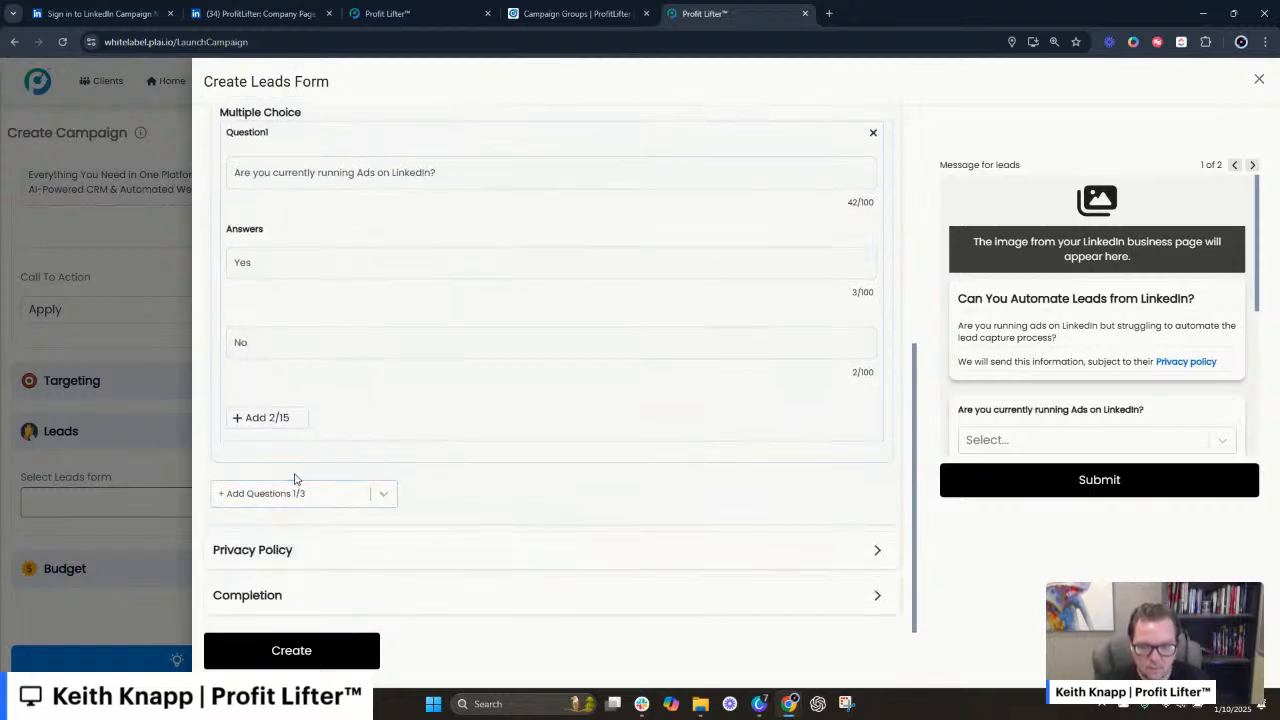
{"action": "left_click", "coordinate": [261, 418]}
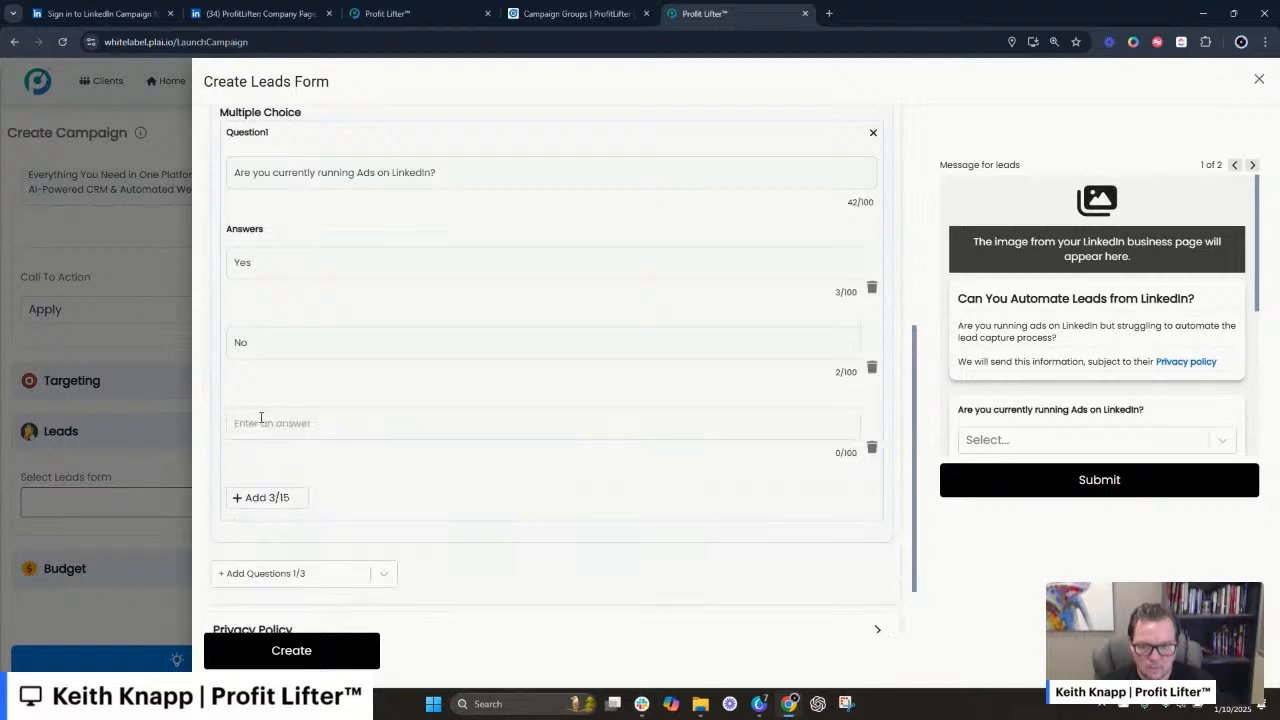
{"action": "left_click", "coordinate": [871, 448]}
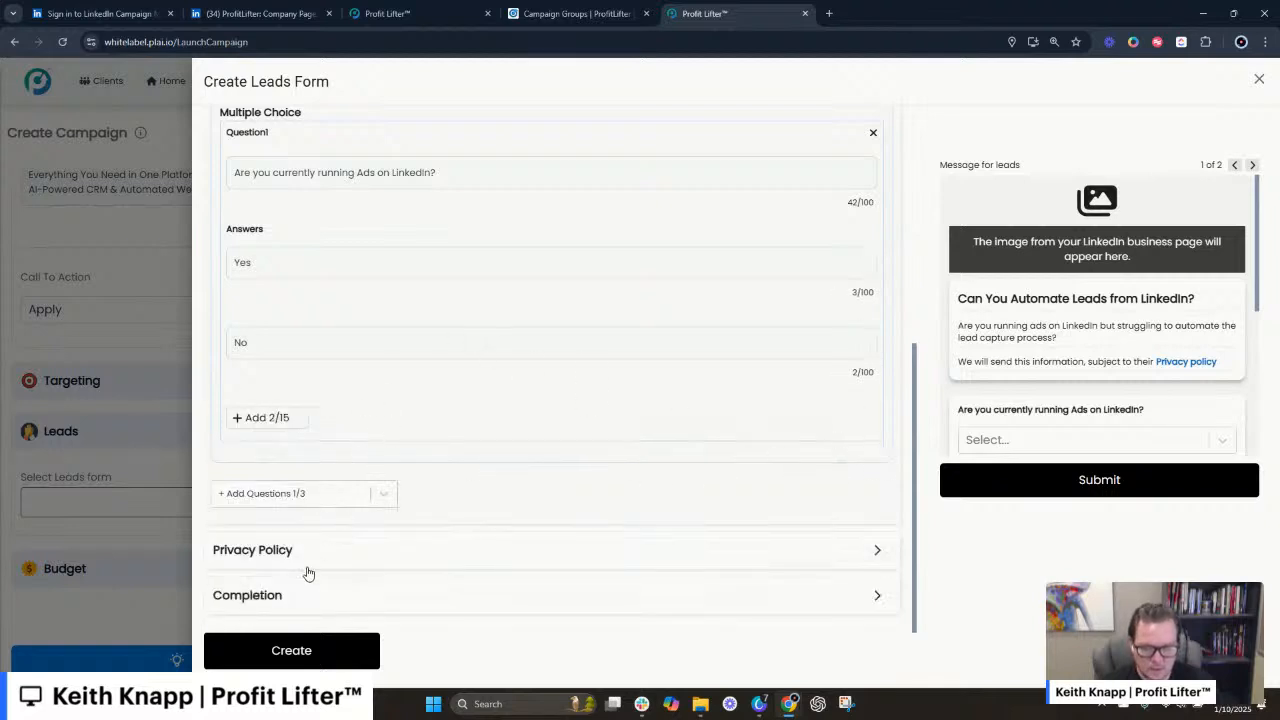
- Add a second multiple choice question, "Are you struggling to automate your leads to your CRM?", with the answers "Yes" and "No"
{"action": "left_click", "coordinate": [385, 496]}
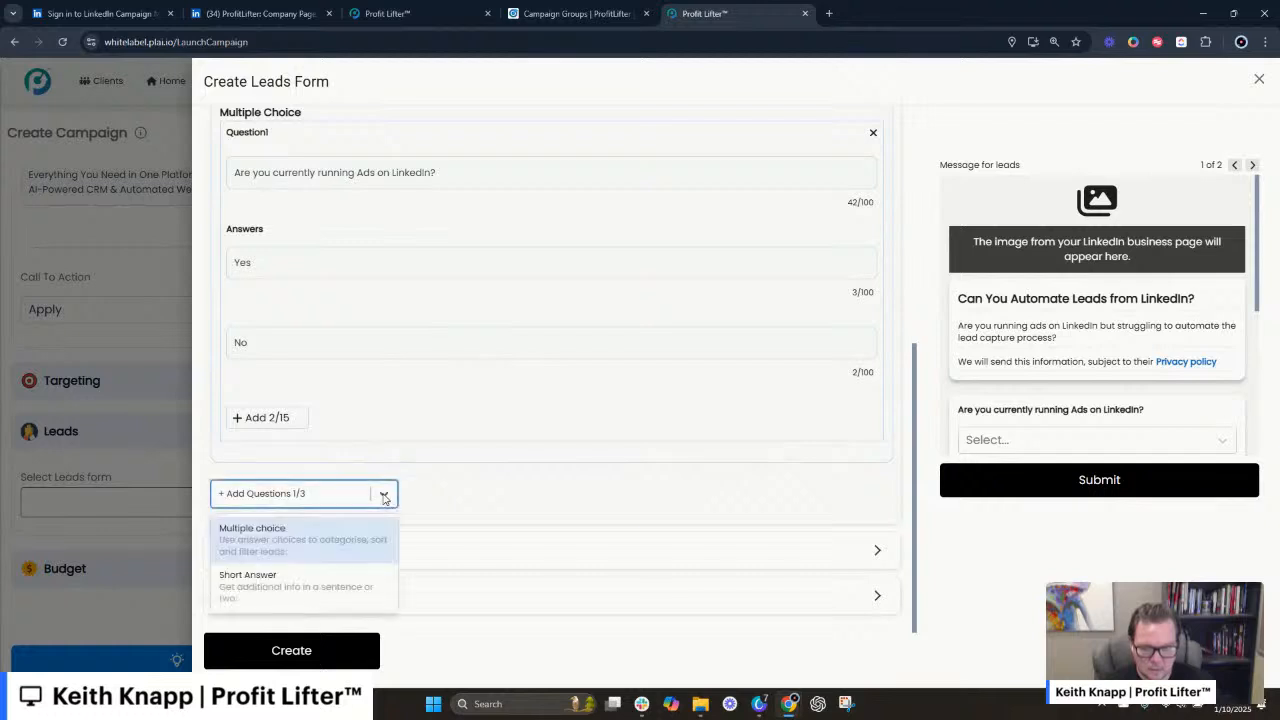
{"action": "left_click", "coordinate": [286, 548]}
{"action": "scroll", "coordinate": [345, 375], "scroll_direction": "down", "scroll_amount": 2}
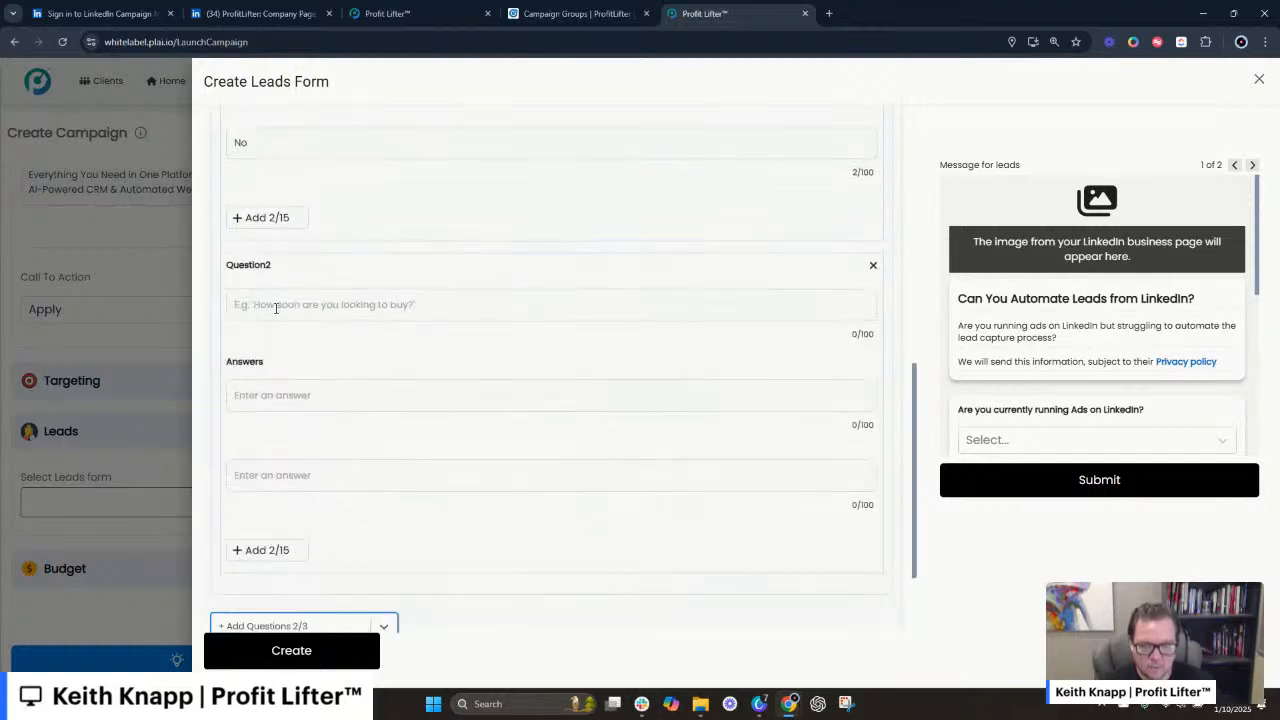
{"action": "type", "text": "Are you"}
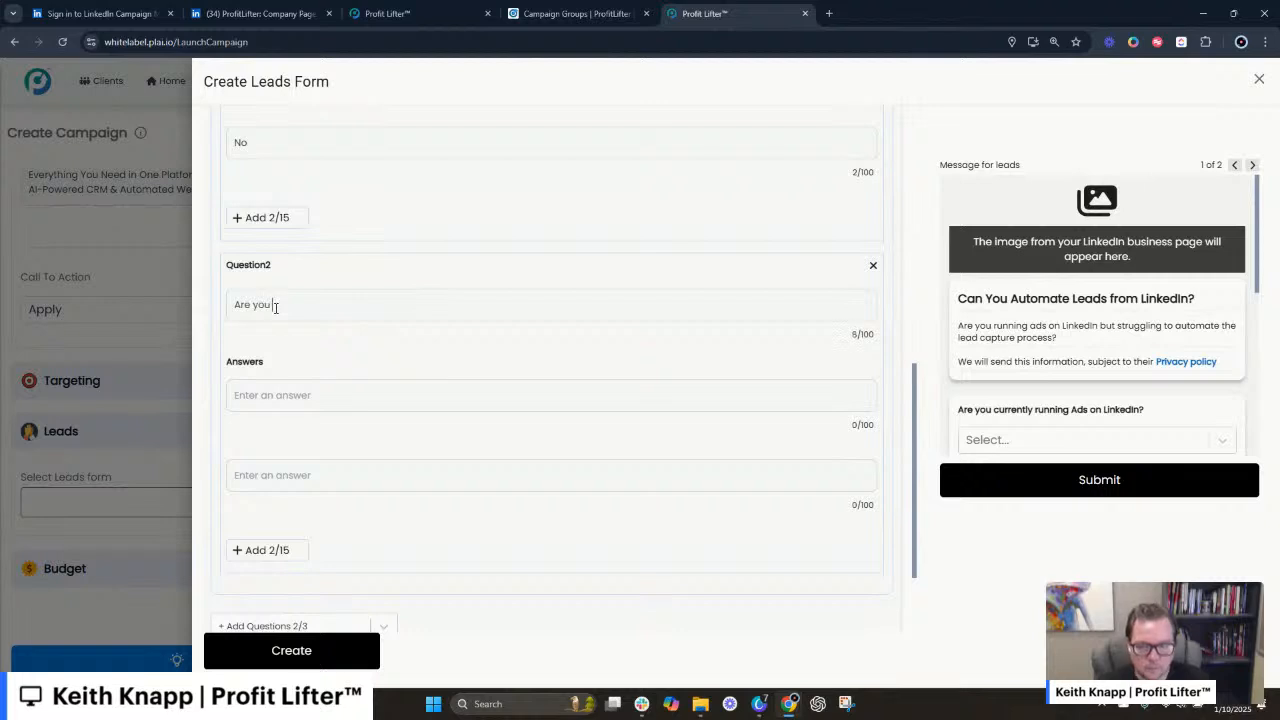
{"action": "type", "text": " struggling to automated"}
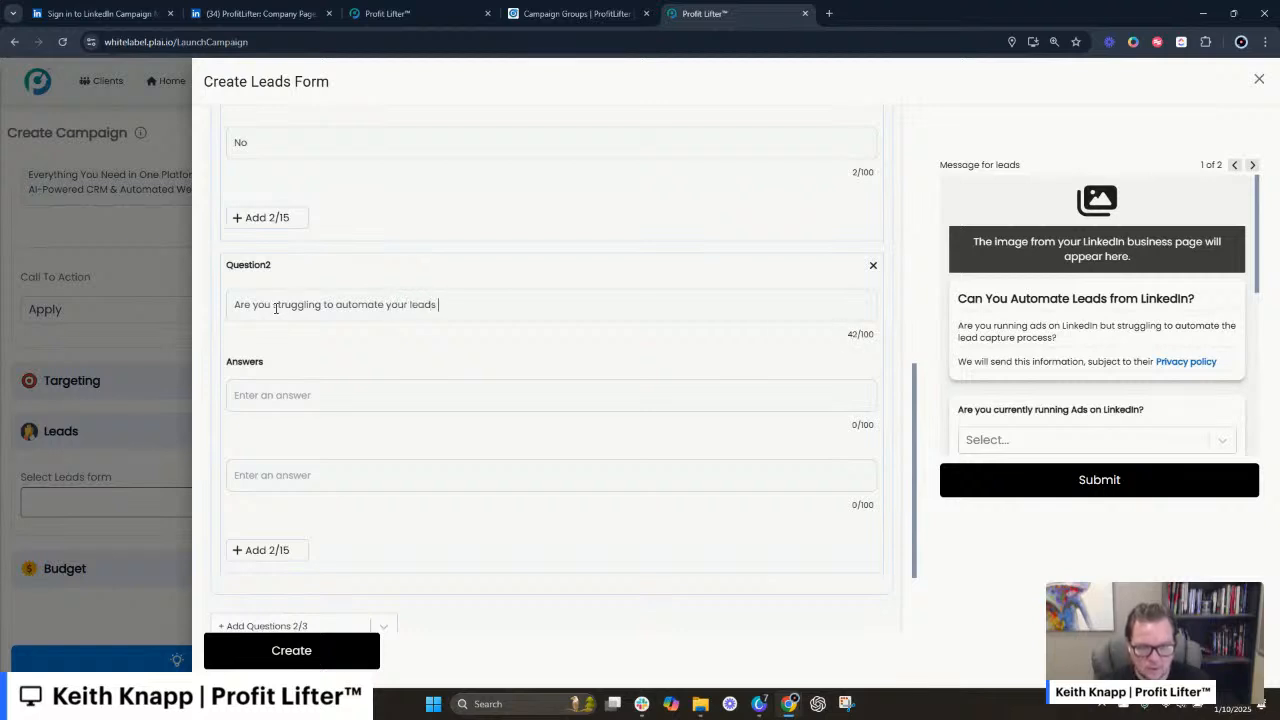
{"action": "type", "text": "CRM"}
{"action": "type", "text": "Yes"}
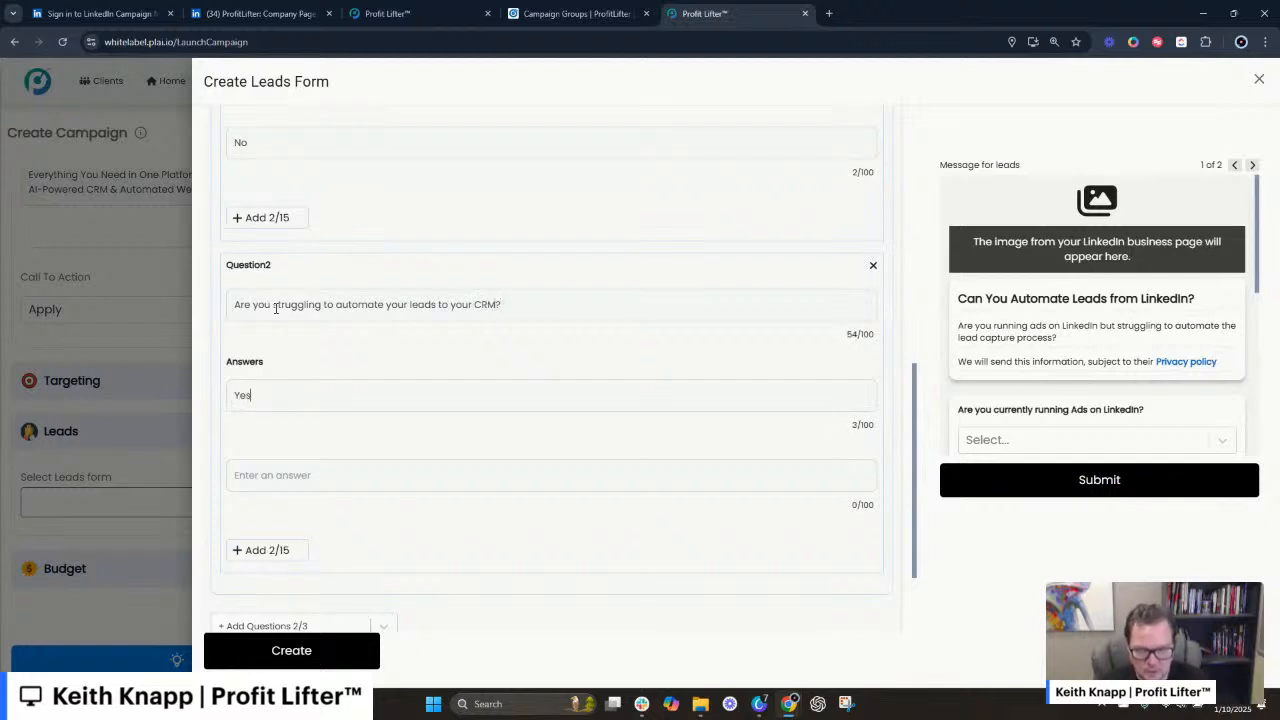
{"action": "type", "text": "No"}
- Enter "profitlifter.com/privacy-policy" as the leads form's optional privacy policy text
{"action": "scroll", "coordinate": [278, 556], "scroll_direction": "down", "scroll_amount": 3}
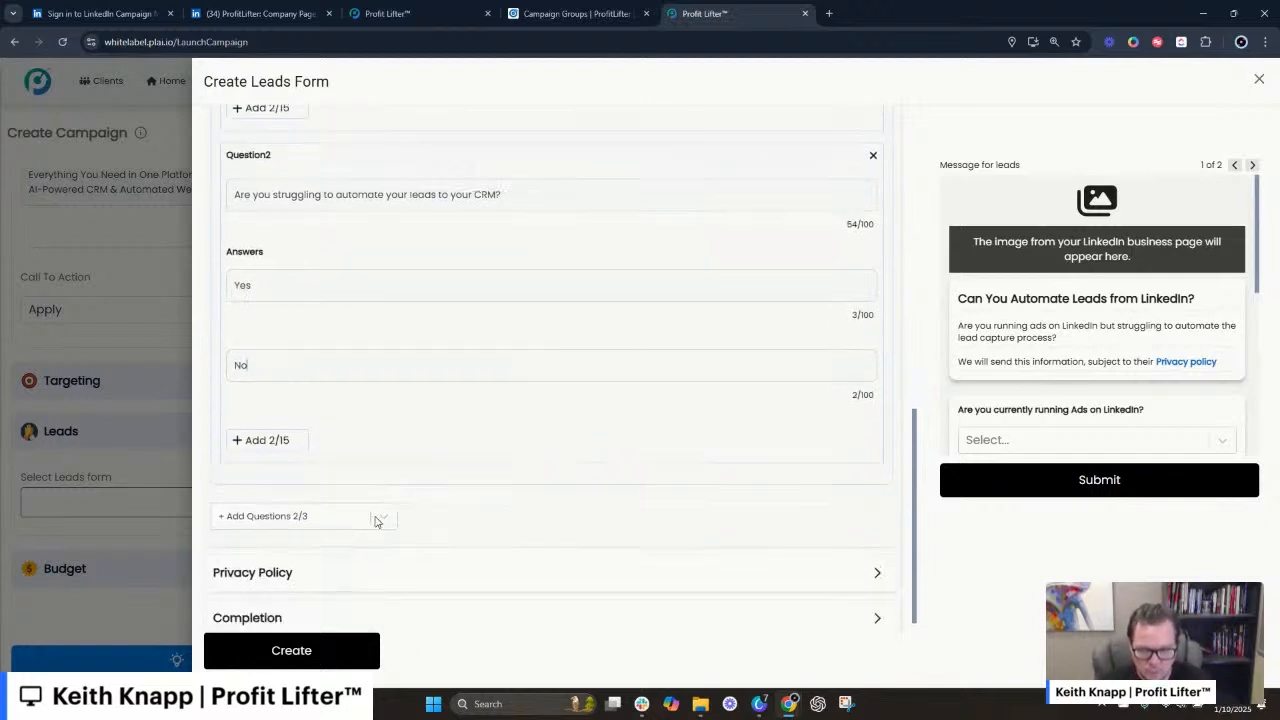
{"action": "left_click", "coordinate": [309, 549]}
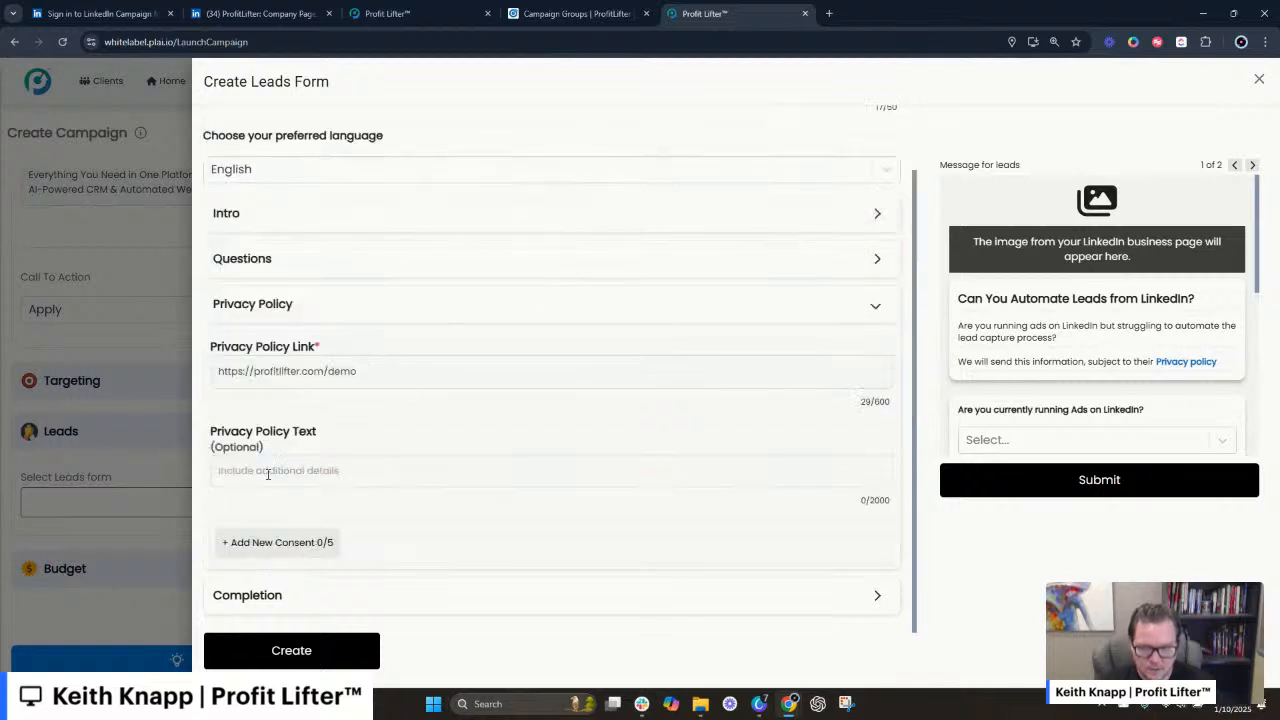
{"action": "type", "text": "profitlifter.com/privacy-policy"}
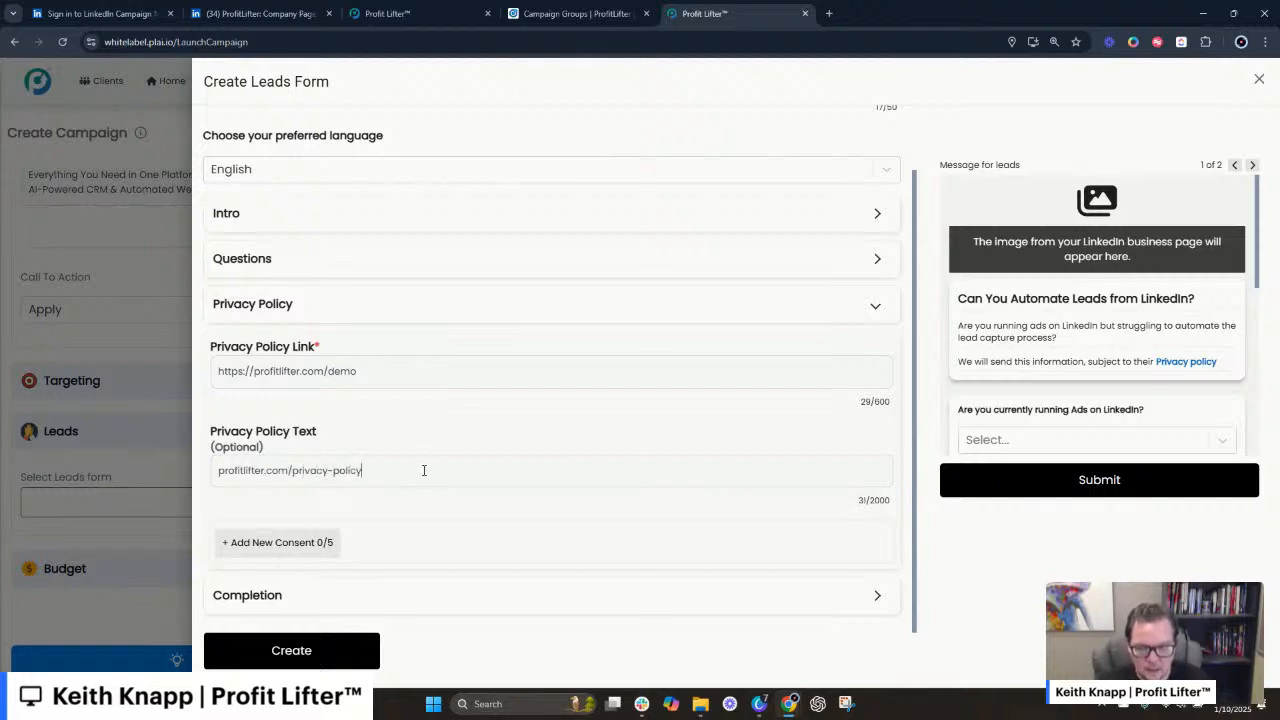
- Set the completion message's call-to-action text to Try Now and create the leads form
{"action": "left_click", "coordinate": [268, 605]}
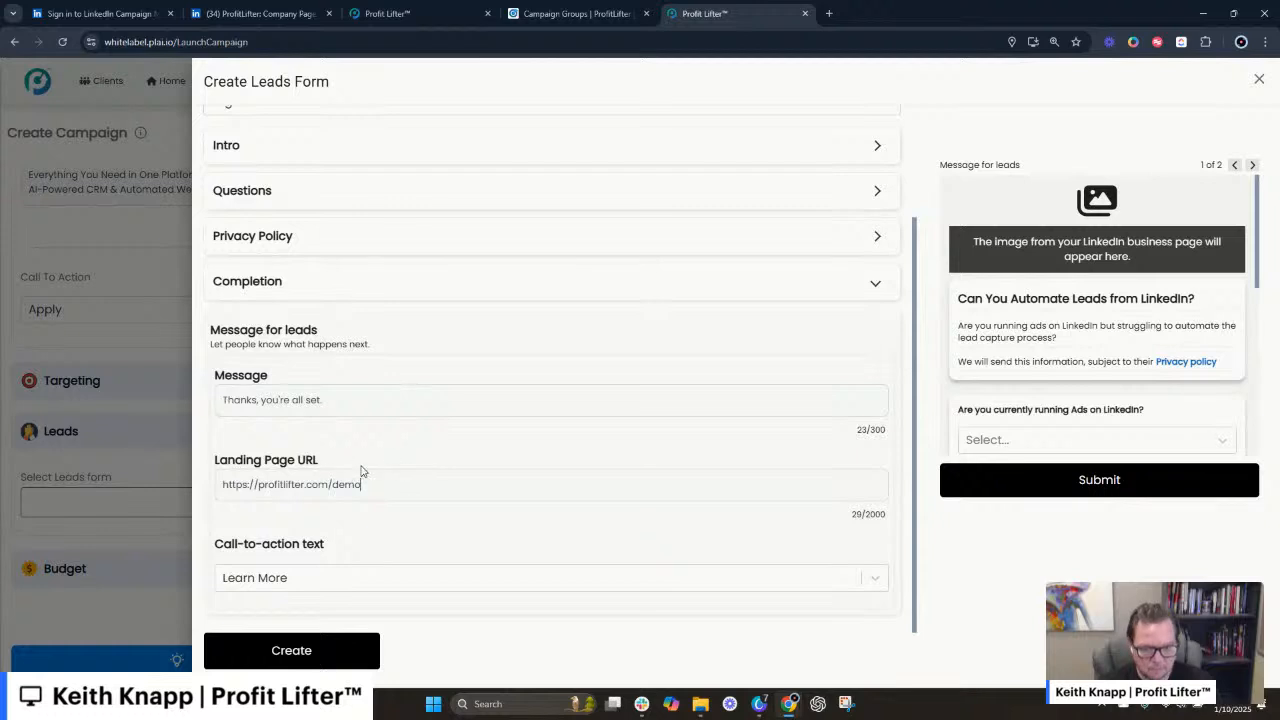
{"action": "left_click", "coordinate": [300, 579]}
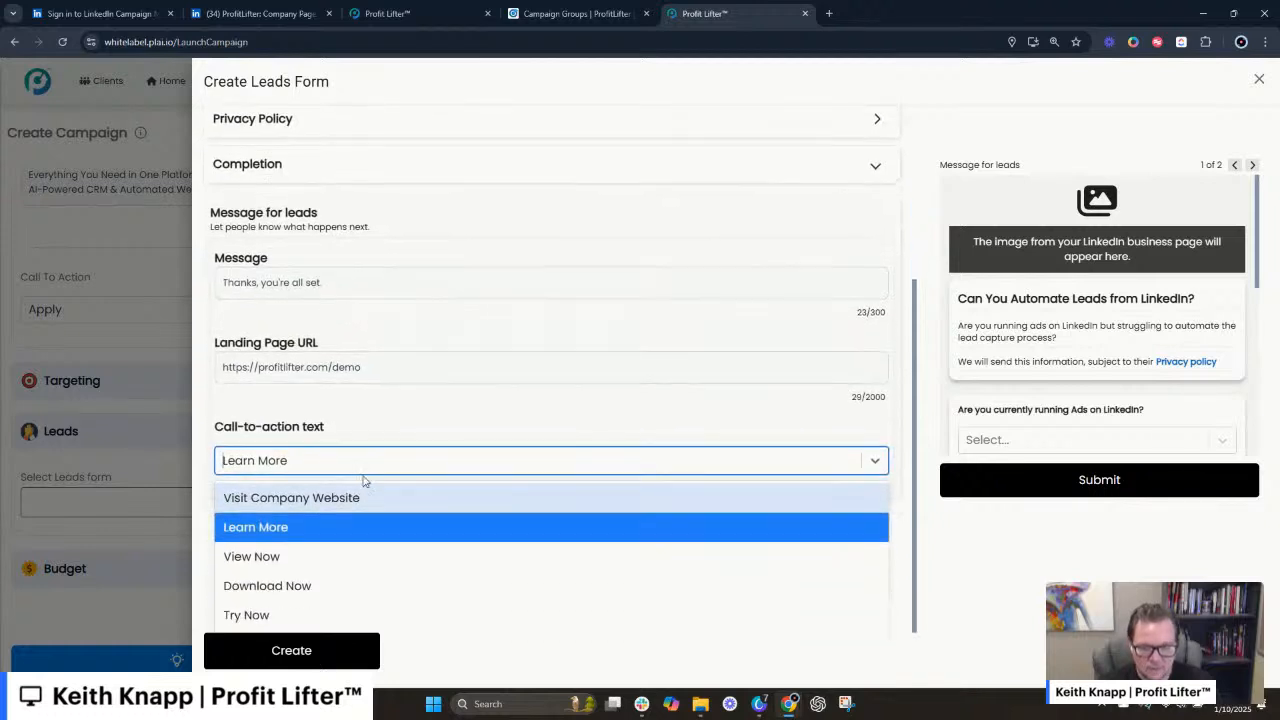
{"action": "left_click", "coordinate": [349, 613]}
{"action": "left_click", "coordinate": [316, 663]}
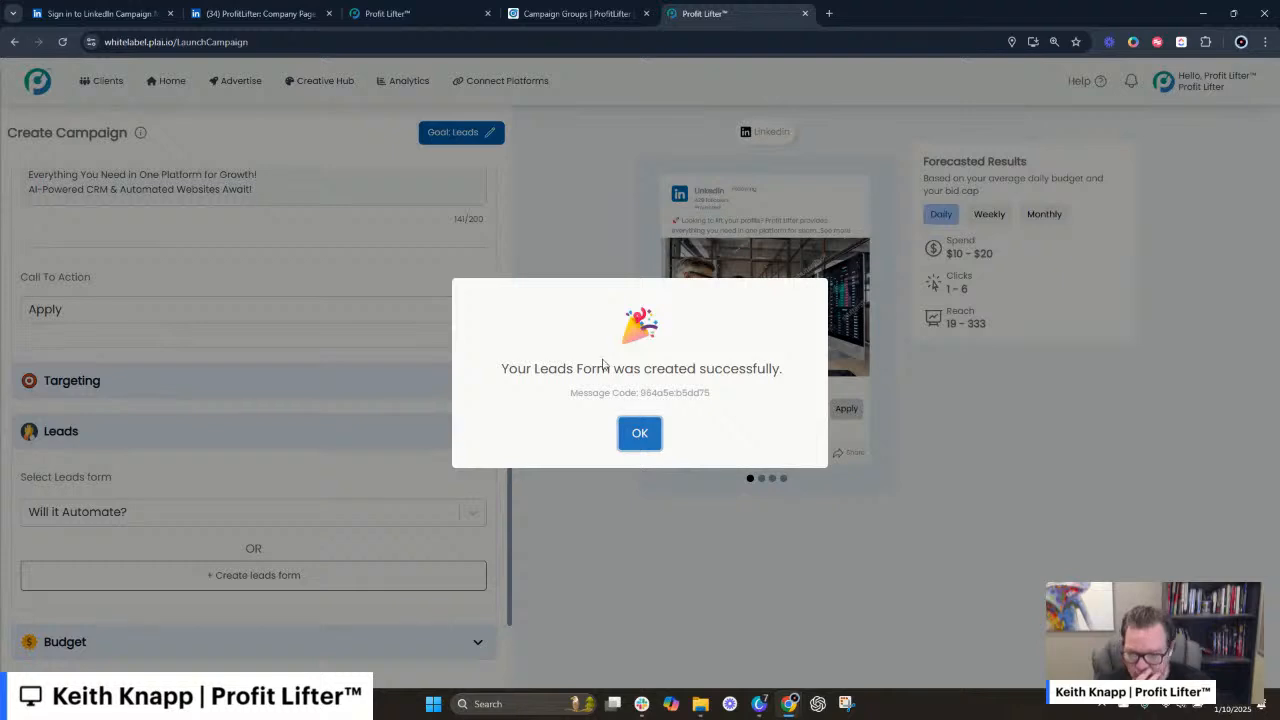
{"action": "left_click", "coordinate": [643, 437]}
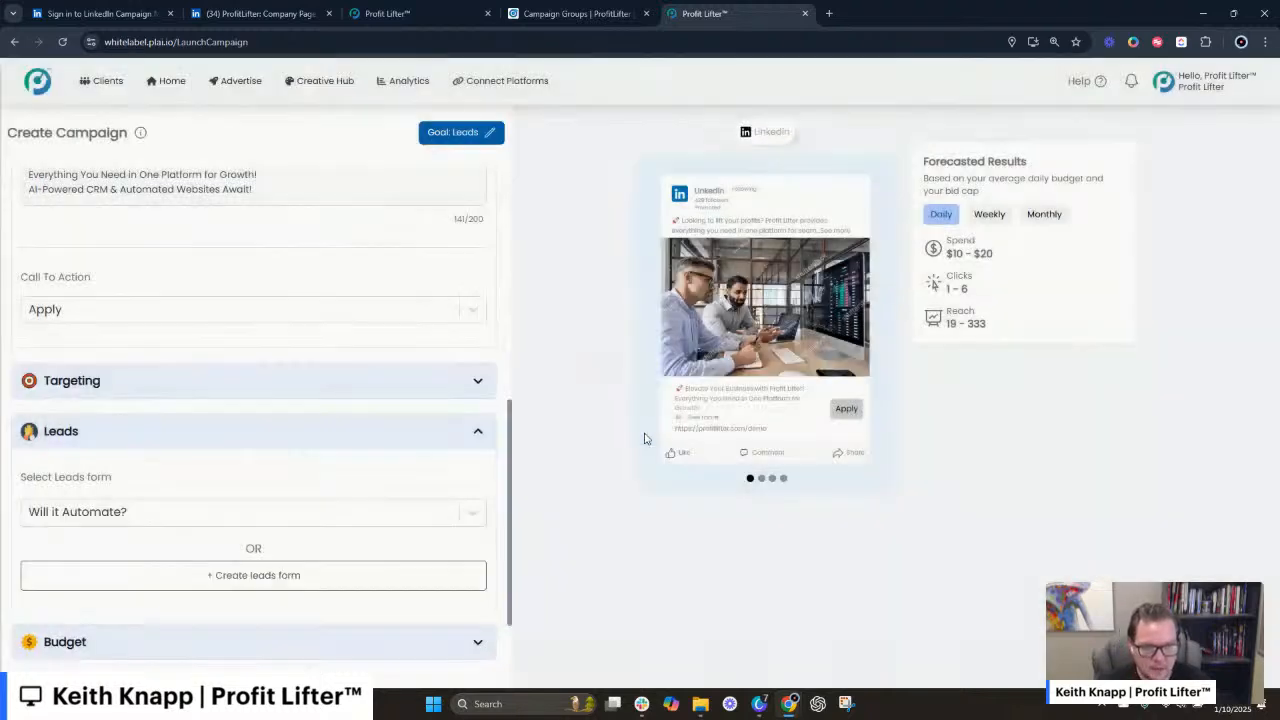
- Switch to the Profit Lifter CRM and open the automation workflow list of the Profit Lifter sub-account
{"action": "scroll", "coordinate": [251, 486], "scroll_direction": "down", "scroll_amount": 2}
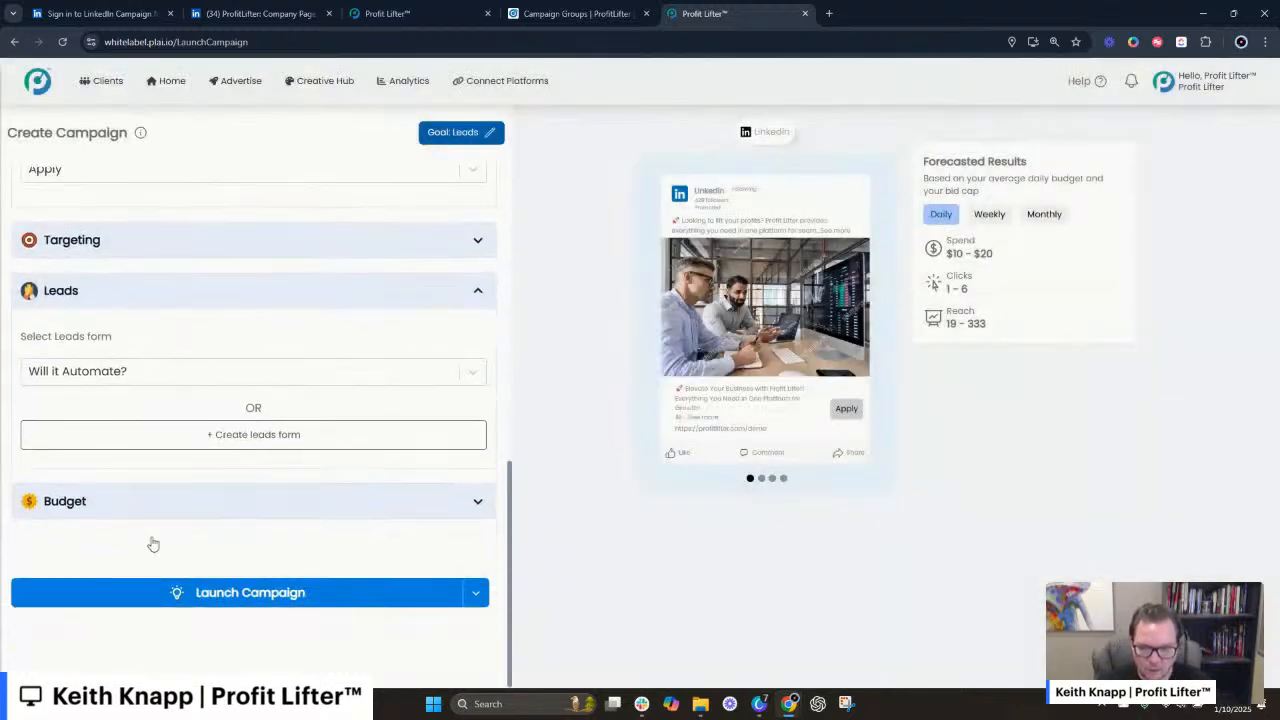
{"action": "scroll", "coordinate": [317, 300], "scroll_direction": "up", "scroll_amount": 10}
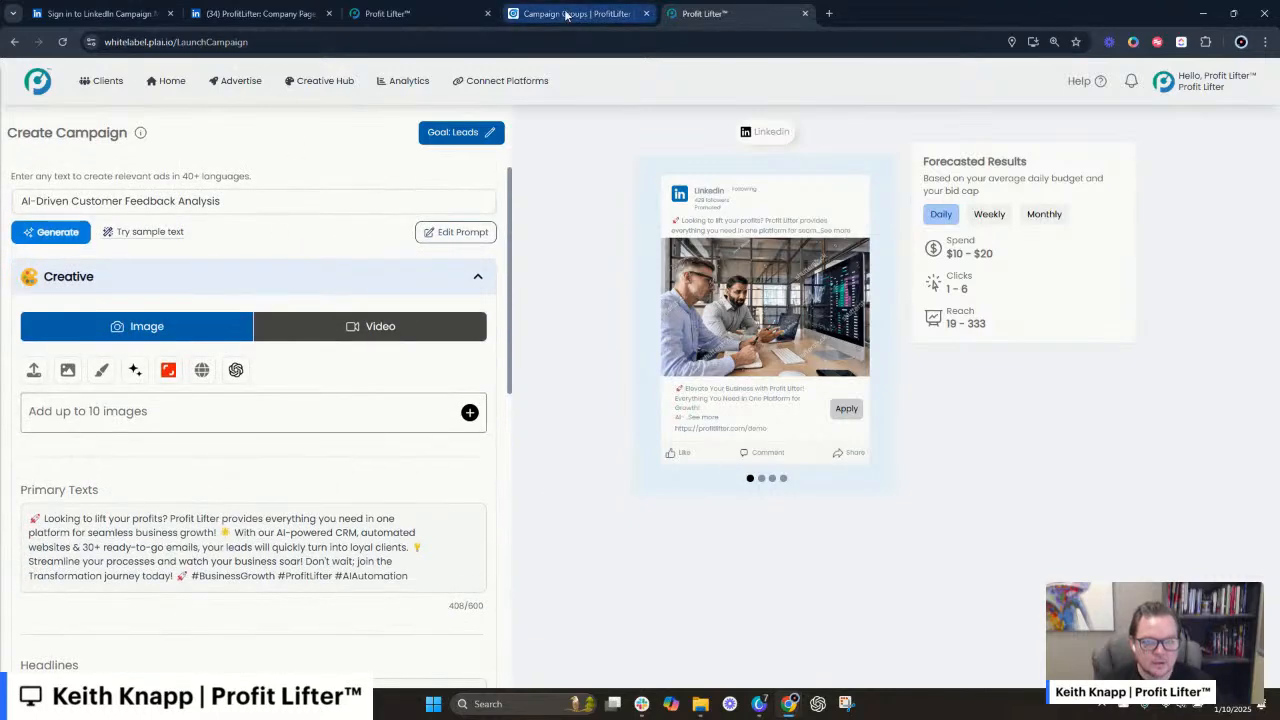
{"action": "left_click", "coordinate": [571, 14]}
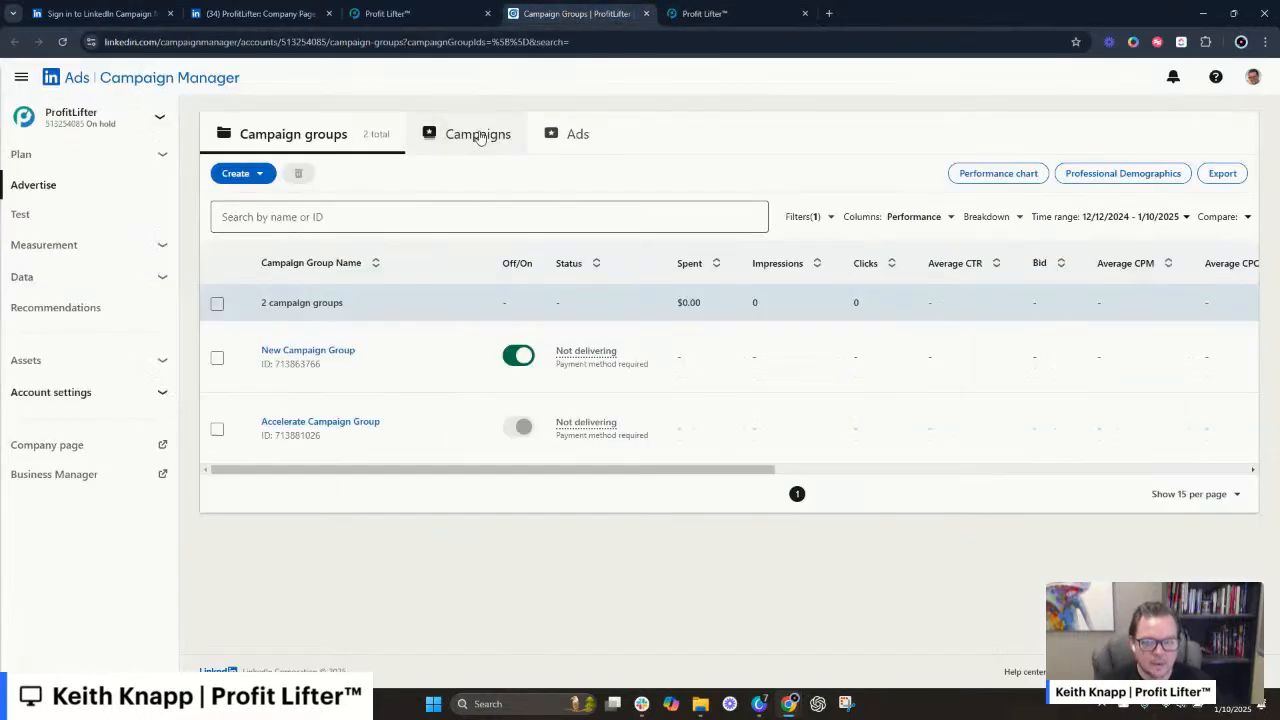
{"action": "left_click", "coordinate": [405, 12]}
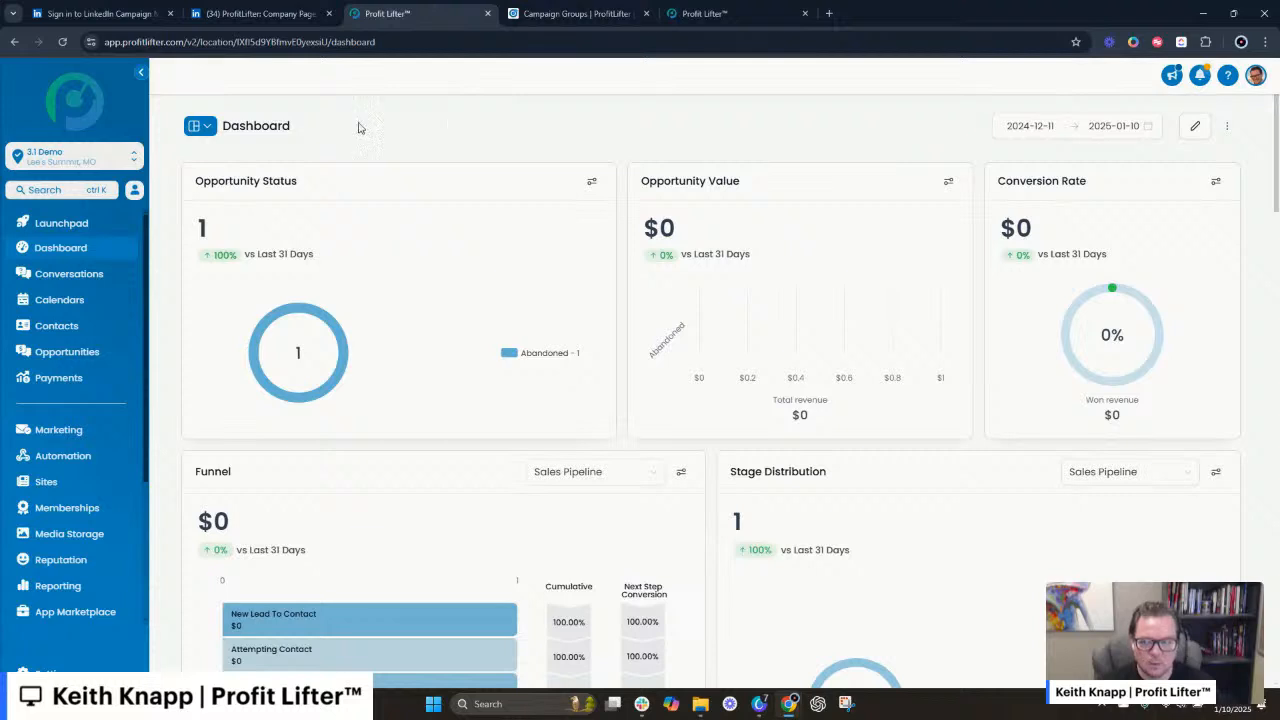
{"action": "left_click", "coordinate": [80, 462]}
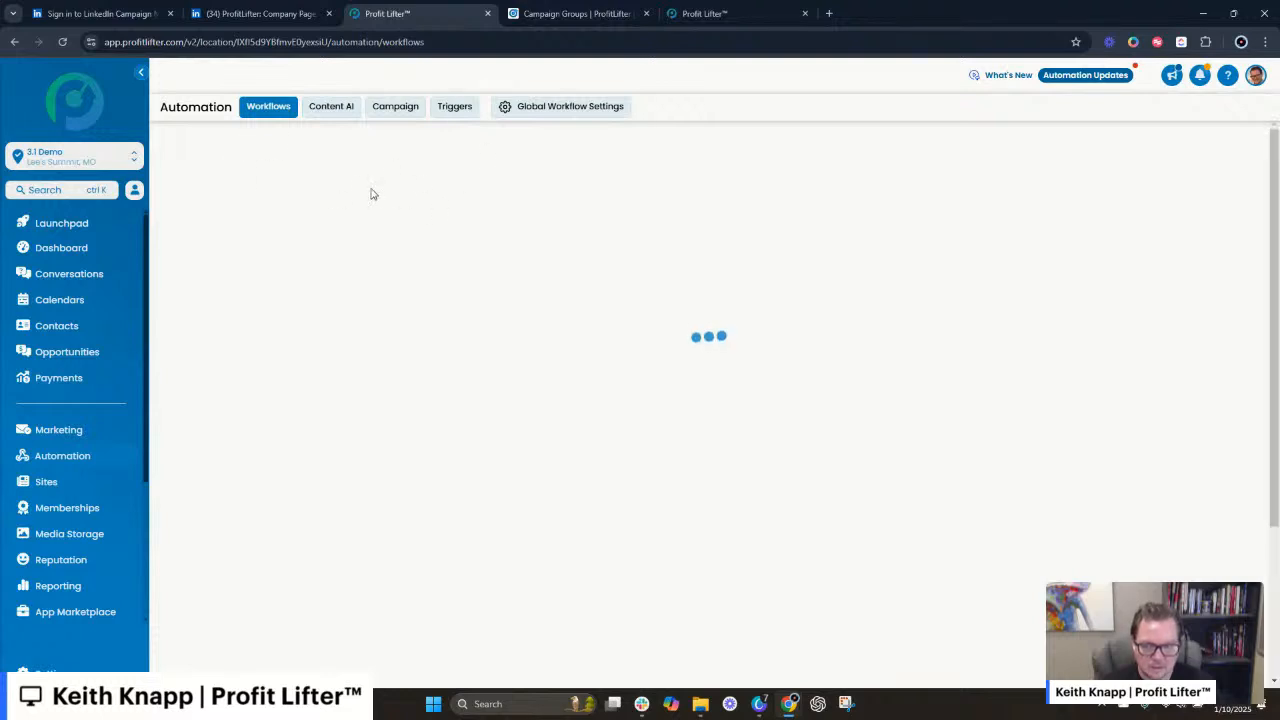
{"action": "left_click", "coordinate": [70, 156]}
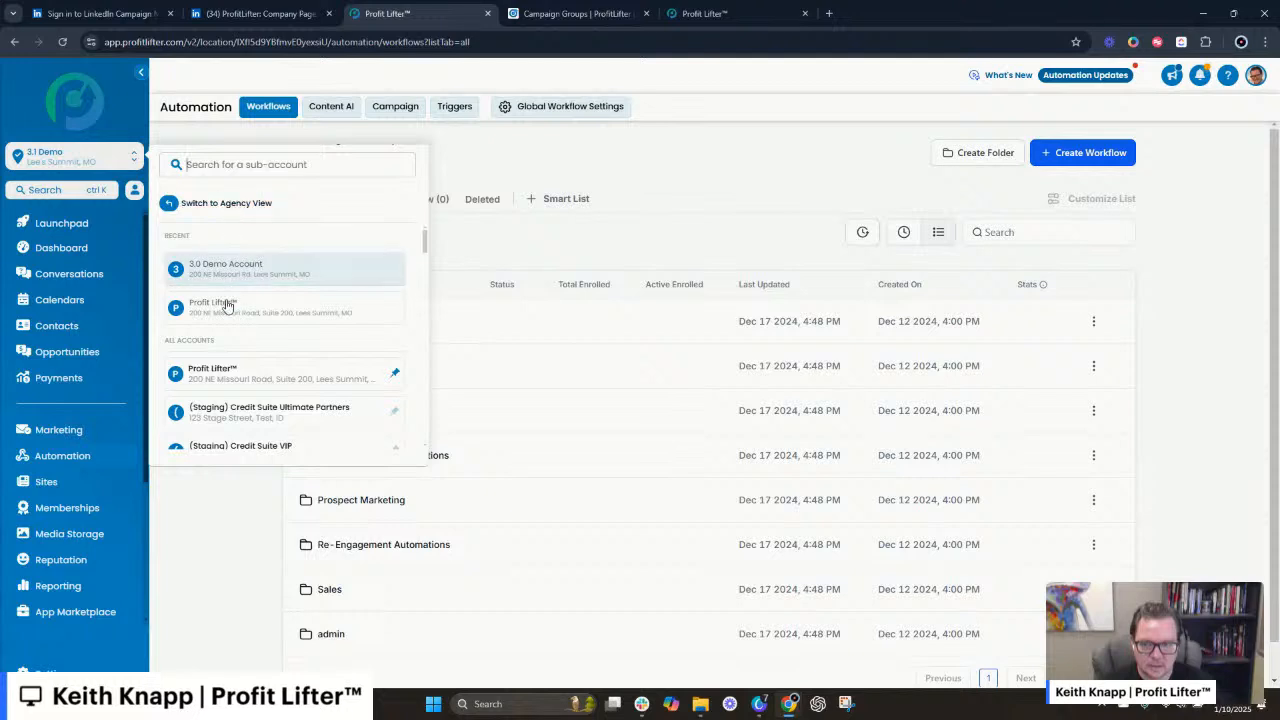
{"action": "left_click", "coordinate": [220, 372]}
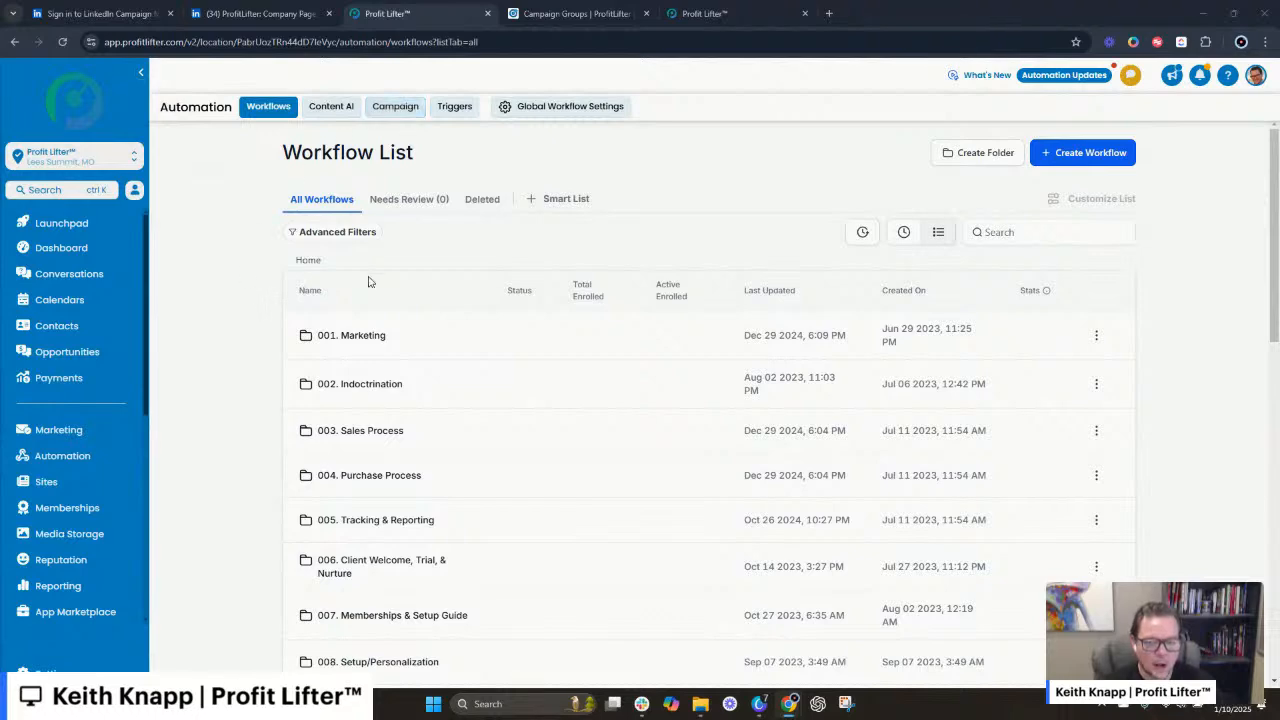
- Create a new folder named TESTING in the workflow list
{"action": "scroll", "coordinate": [531, 331], "scroll_direction": "down", "scroll_amount": 5}
{"action": "scroll", "coordinate": [531, 331], "scroll_direction": "up", "scroll_amount": 5}
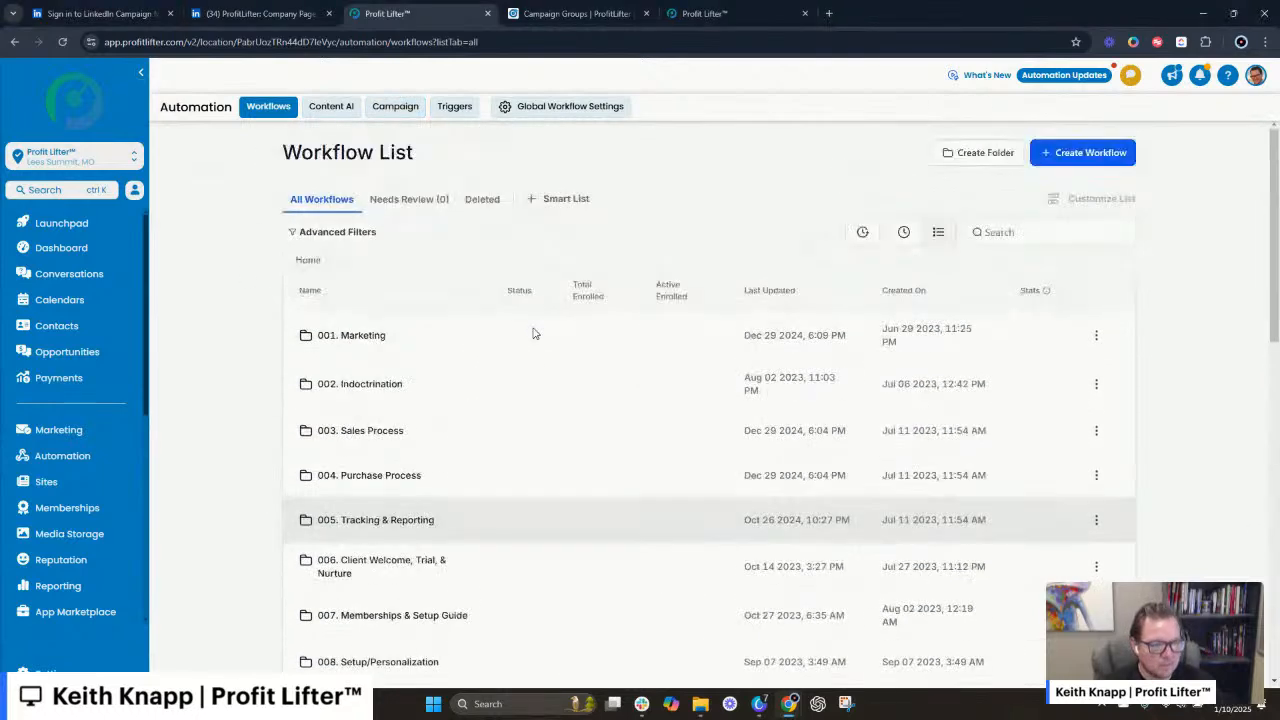
{"action": "scroll", "coordinate": [535, 529], "scroll_direction": "down", "scroll_amount": 10}
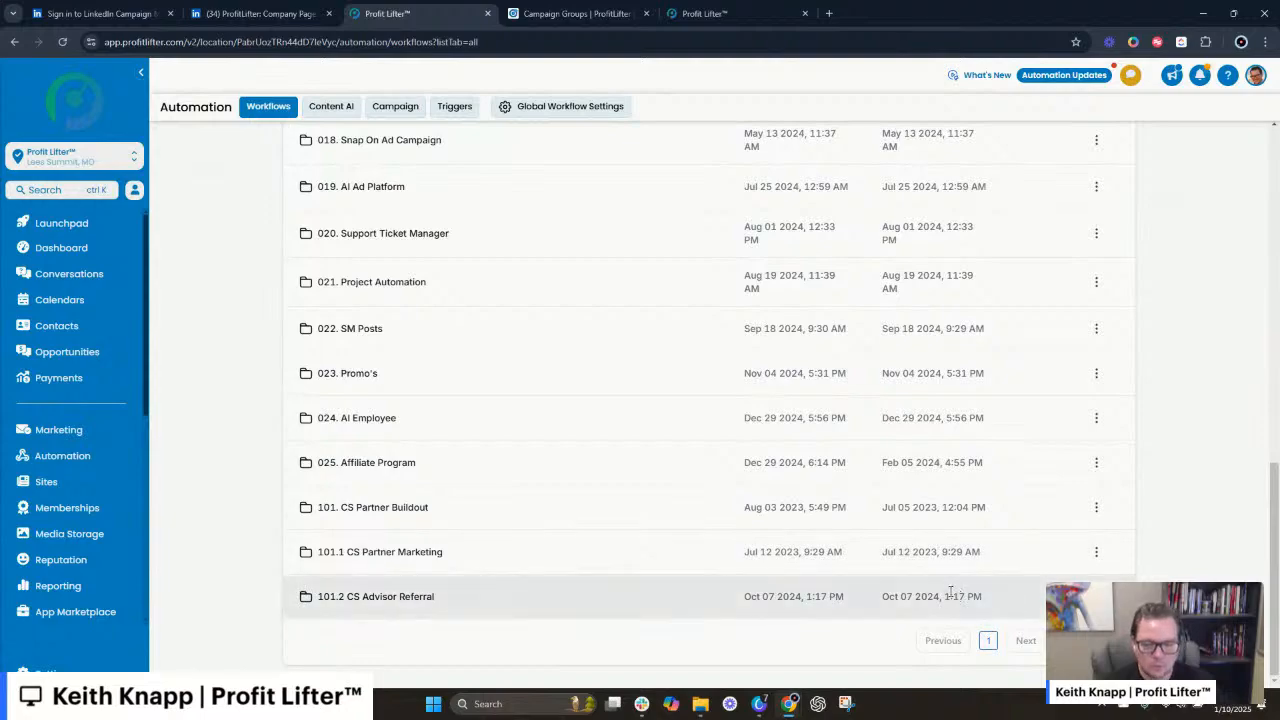
{"action": "scroll", "coordinate": [950, 592], "scroll_direction": "up", "scroll_amount": 10}
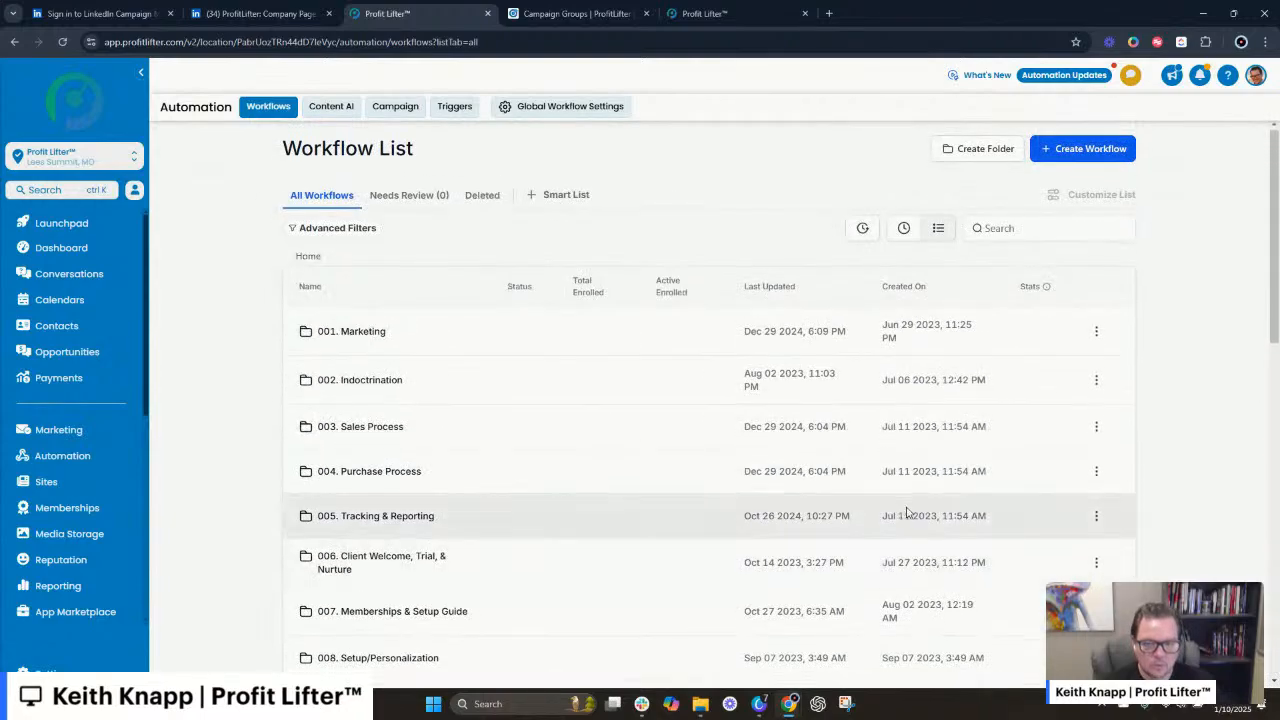
{"action": "scroll", "coordinate": [906, 512], "scroll_direction": "down", "scroll_amount": 10}
{"action": "scroll", "coordinate": [903, 515], "scroll_direction": "up", "scroll_amount": 10}
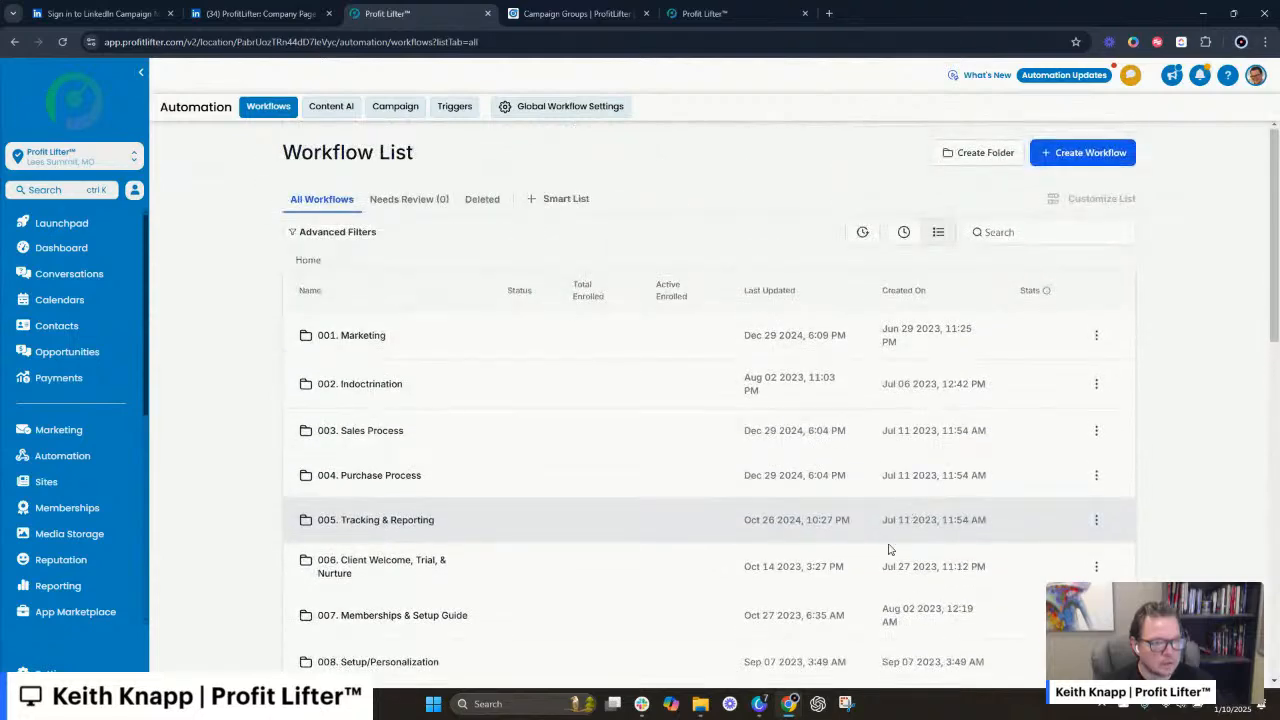
{"action": "left_click", "coordinate": [985, 155]}
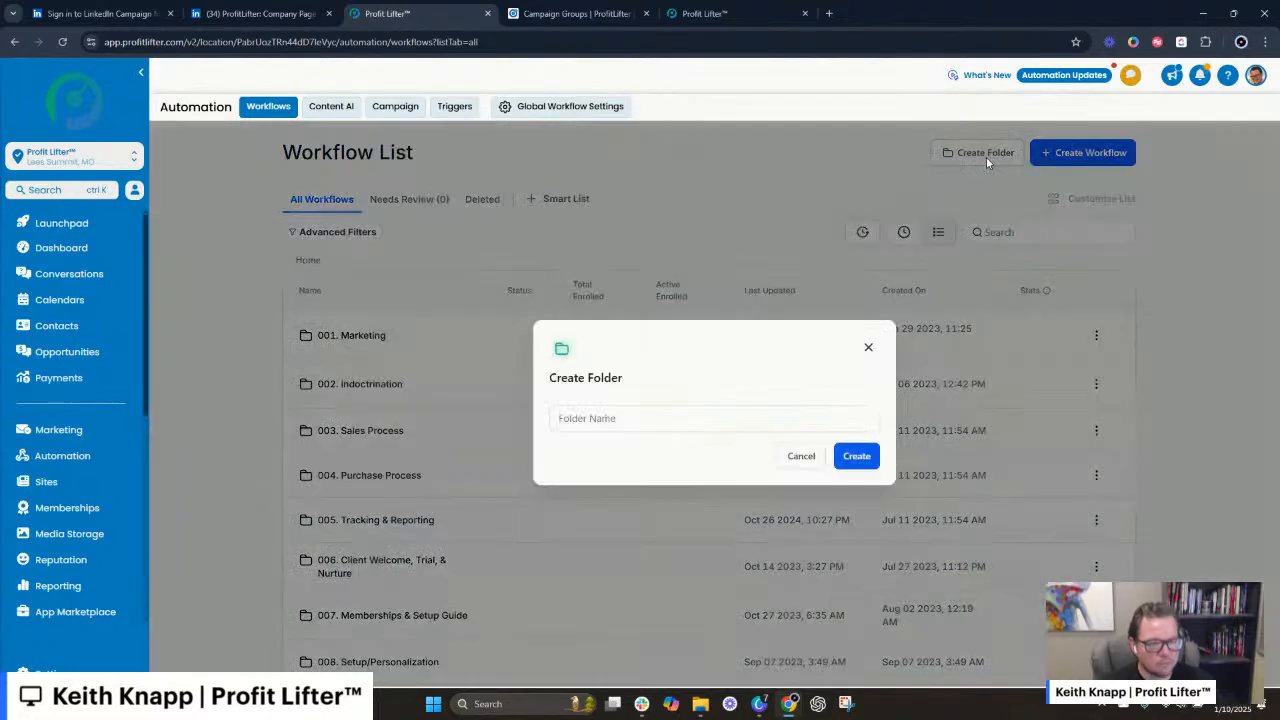
{"action": "left_click", "coordinate": [634, 420]}
{"action": "type", "text": "TEST"}
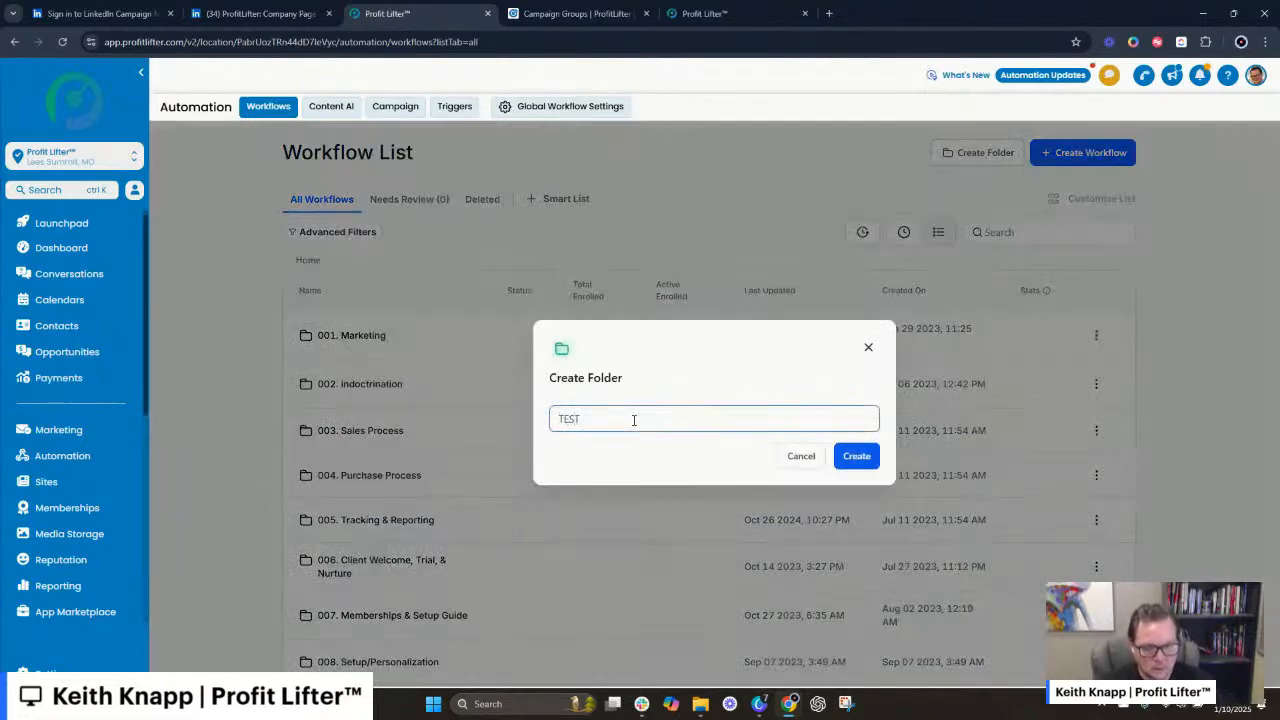
{"action": "type", "text": "ING"}
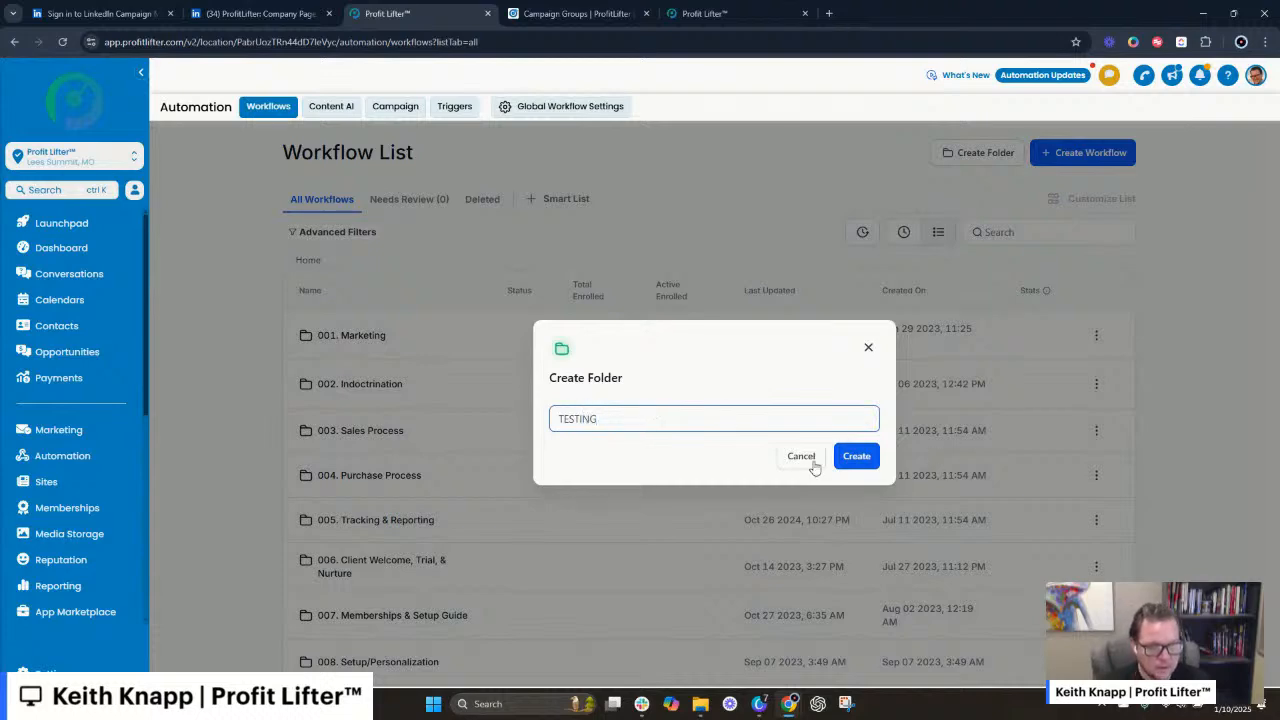
{"action": "left_click", "coordinate": [857, 456]}
- Open the TESTING folder and create a new workflow from scratch in it
{"action": "scroll", "coordinate": [698, 387], "scroll_direction": "down", "scroll_amount": 5}
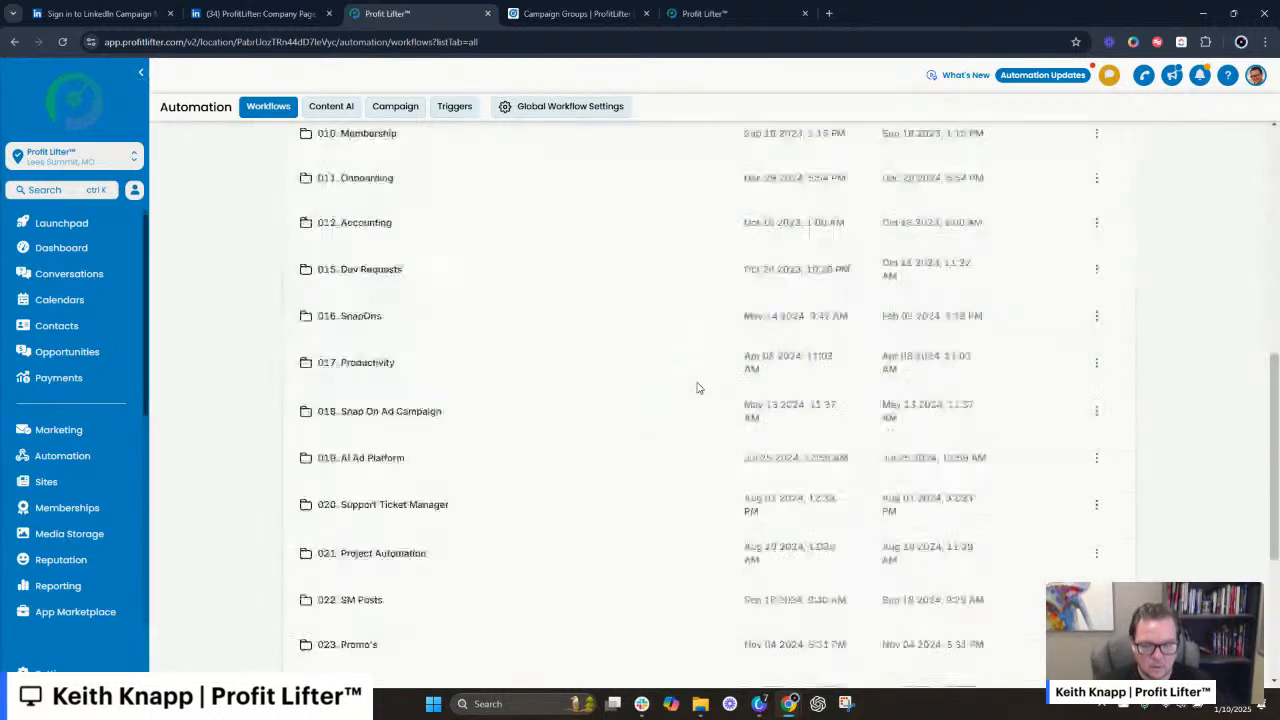
{"action": "scroll", "coordinate": [698, 387], "scroll_direction": "down", "scroll_amount": 4}
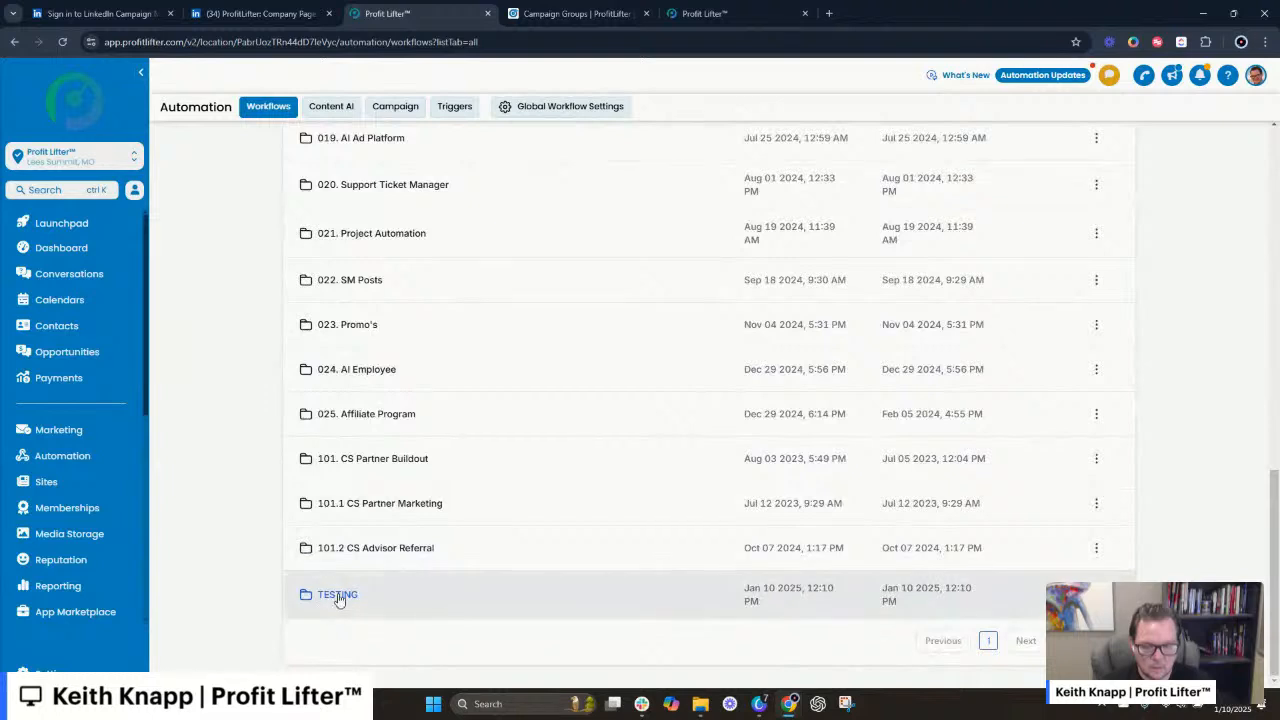
{"action": "left_click", "coordinate": [338, 596]}
{"action": "left_click", "coordinate": [1090, 152]}
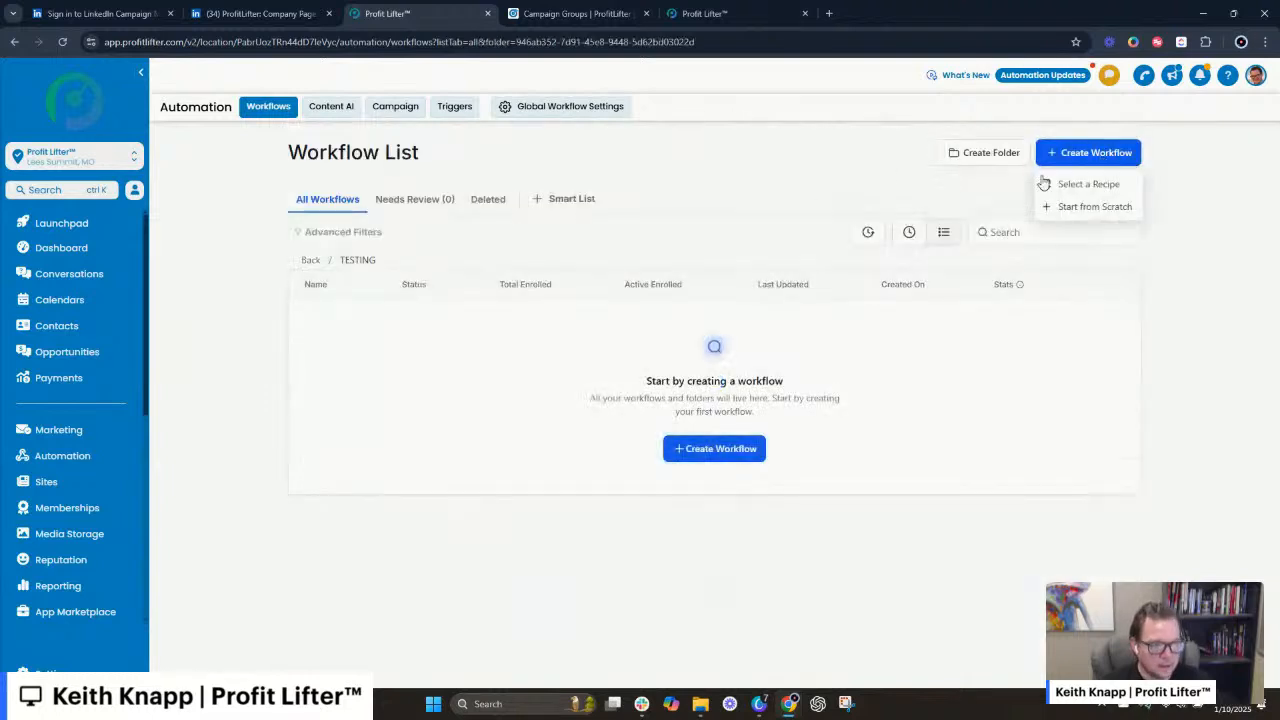
{"action": "left_click", "coordinate": [1090, 207]}
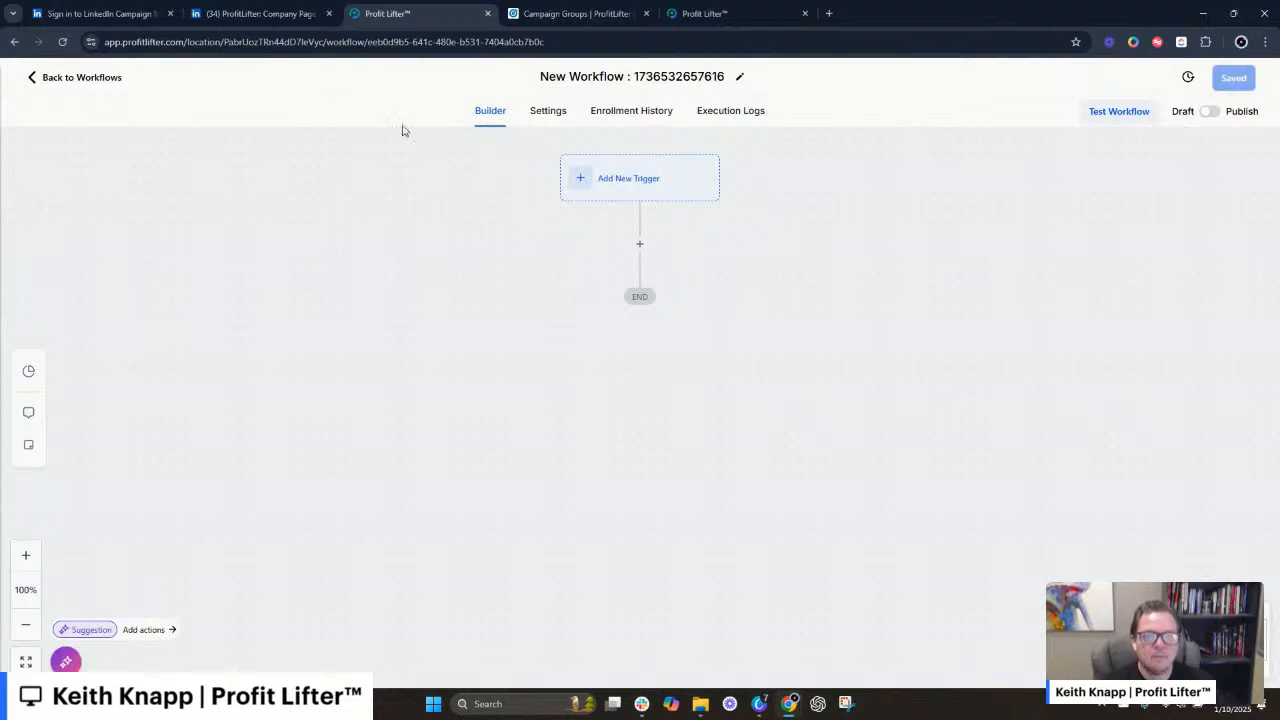
- Rename the new workflow as Will it Automate
{"action": "left_click", "coordinate": [592, 77]}
{"action": "type", "text": "wILL"}
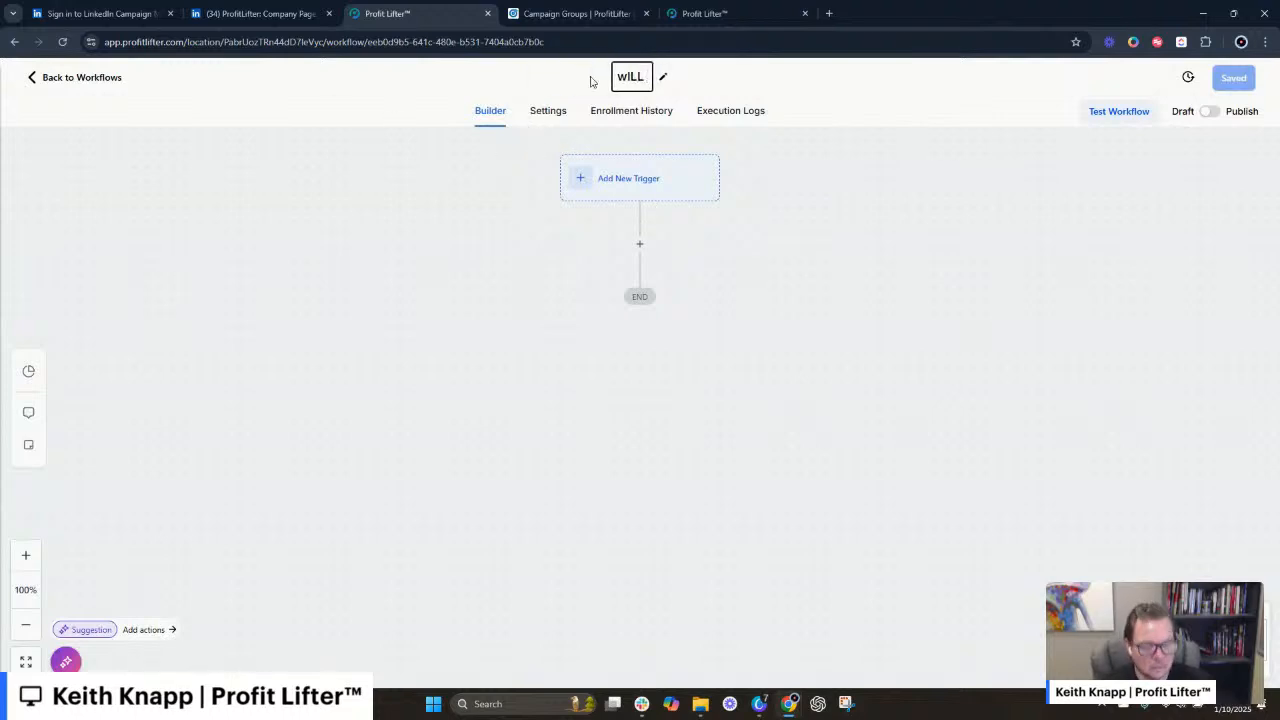
{"action": "key", "text": "ctrl+a"}
{"action": "type", "text": "Wi"}
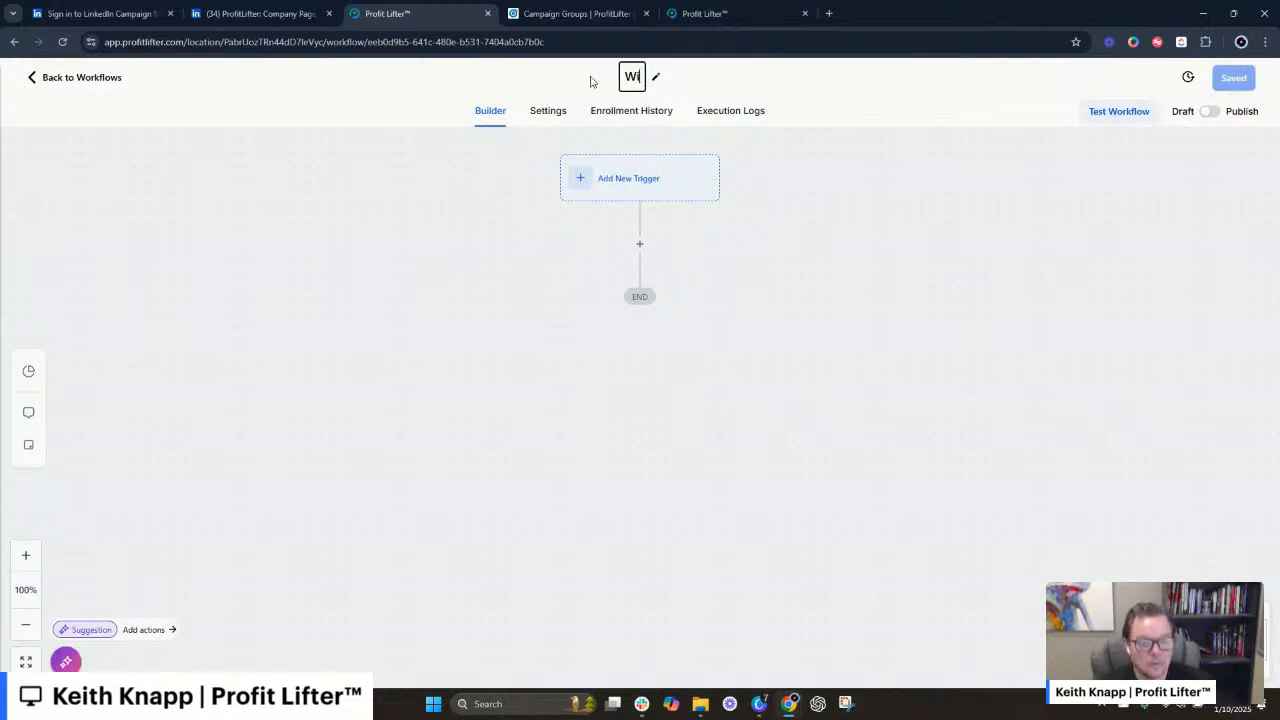
{"action": "type", "text": "ll it Automate"}
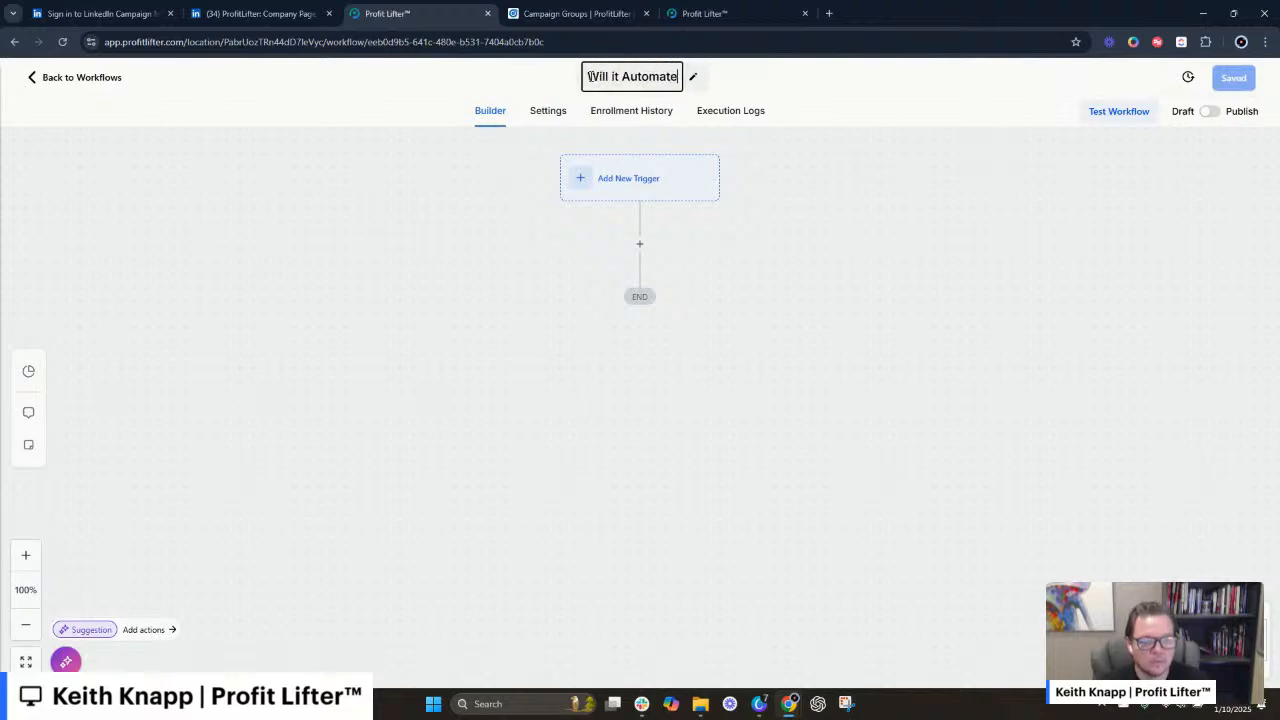
{"action": "key", "text": "Return"}
- Try to set up a LinkedIn Lead Form Submitted trigger with a filter on Page using the Is operator
{"action": "left_click", "coordinate": [660, 174]}
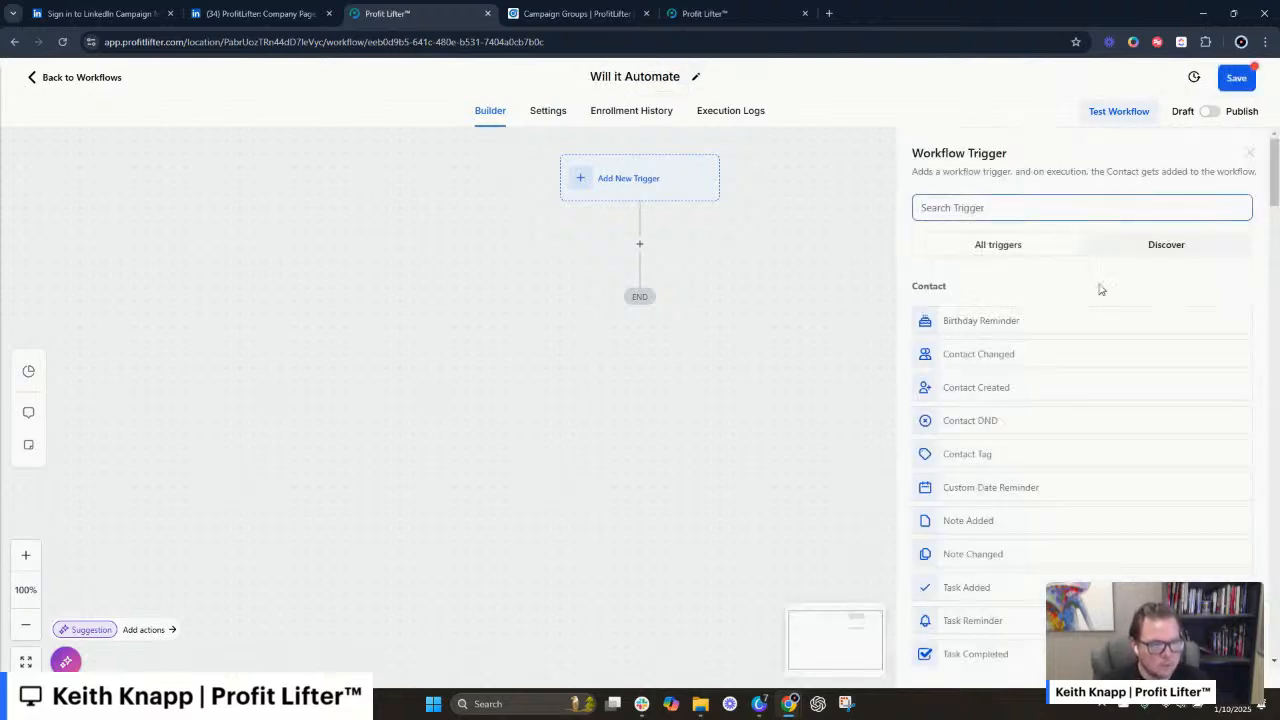
{"action": "type", "text": "link"}
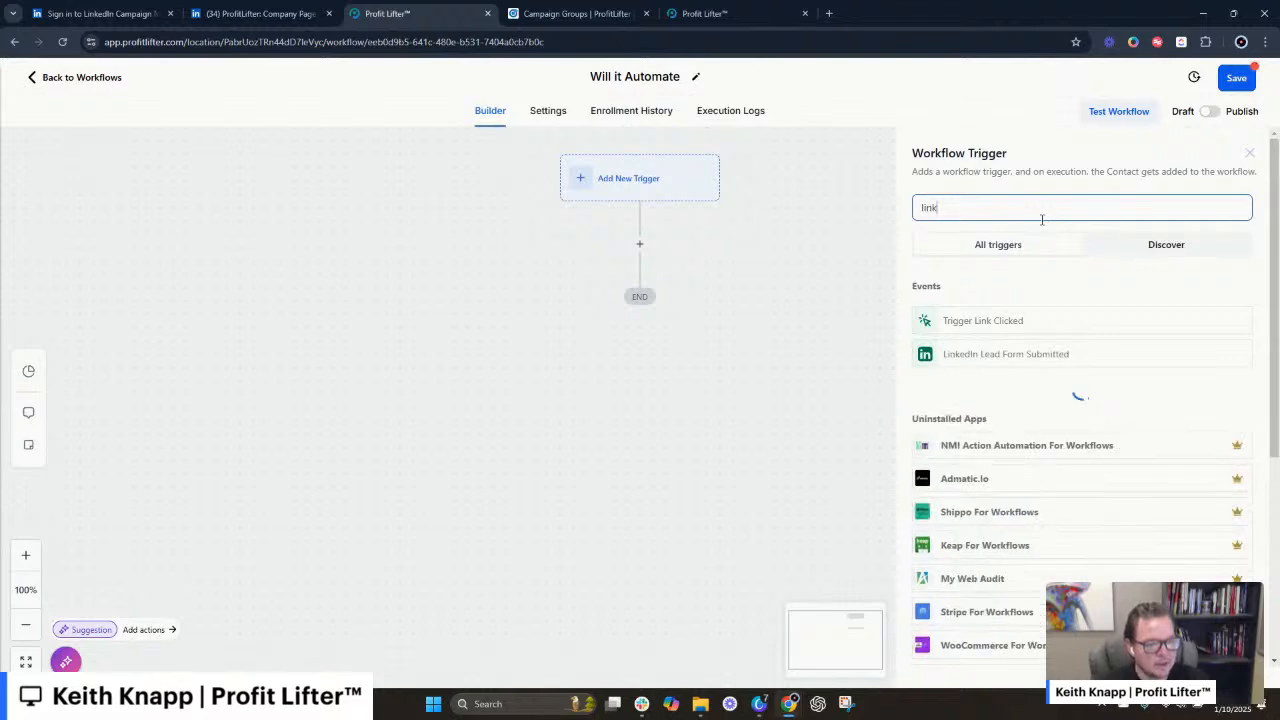
{"action": "left_click", "coordinate": [989, 358]}
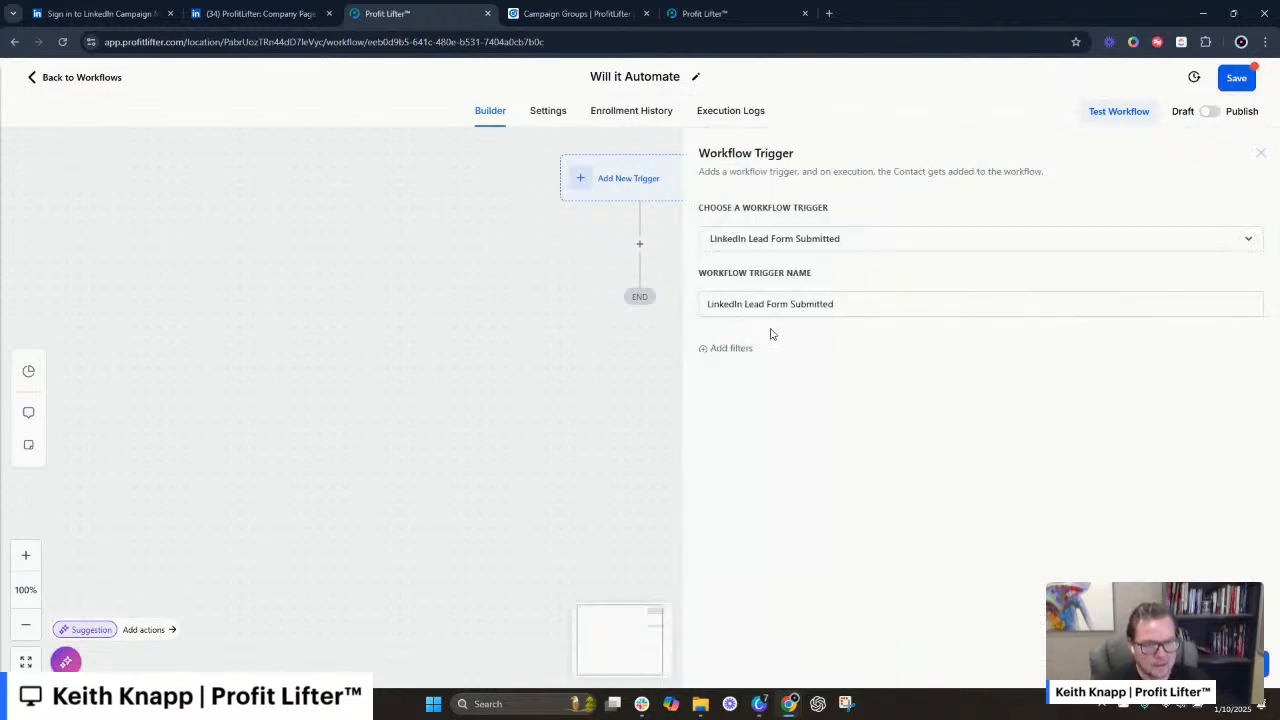
{"action": "left_click", "coordinate": [733, 349]}
{"action": "left_click", "coordinate": [778, 367]}
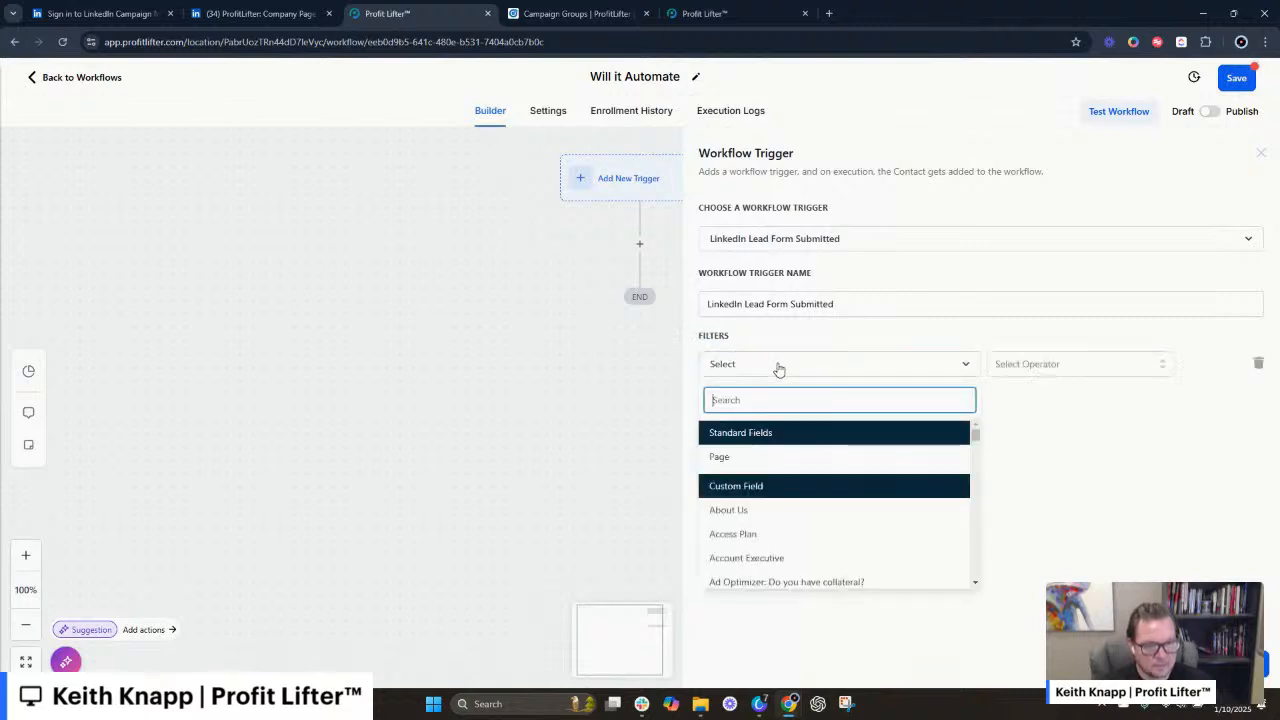
{"action": "left_click", "coordinate": [745, 458]}
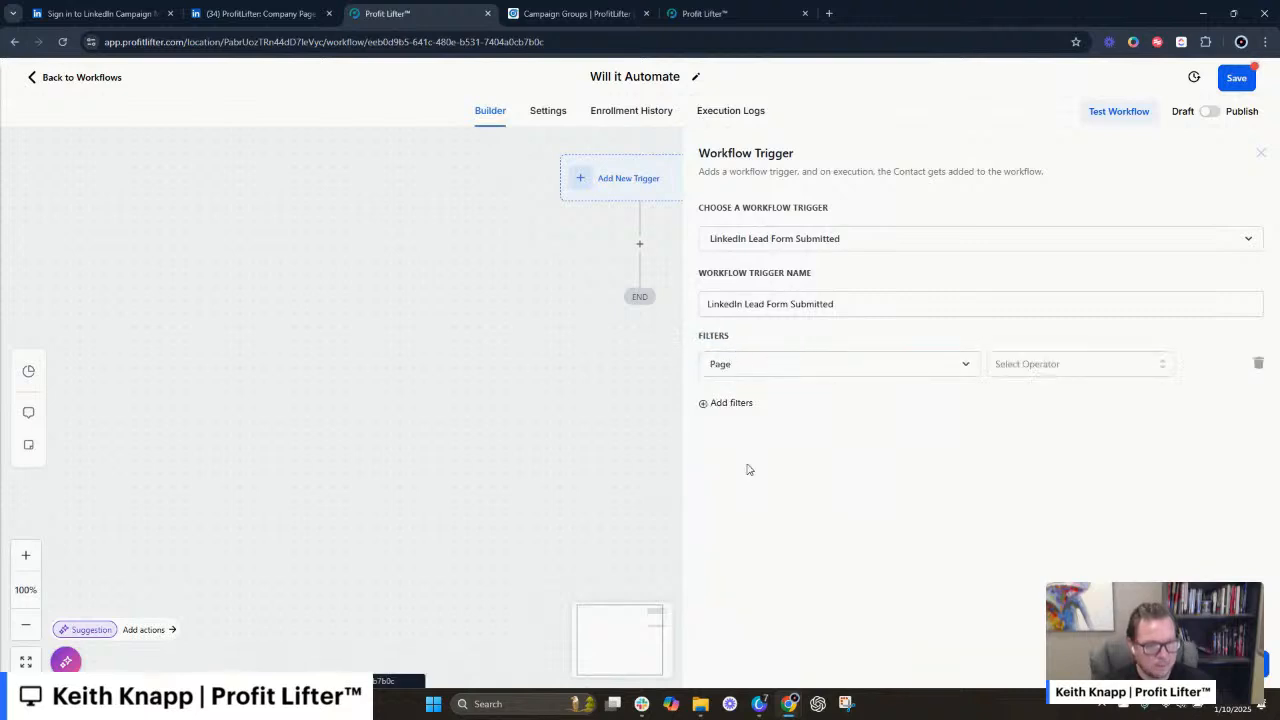
{"action": "left_click", "coordinate": [1043, 363]}
{"action": "left_click", "coordinate": [1025, 402]}
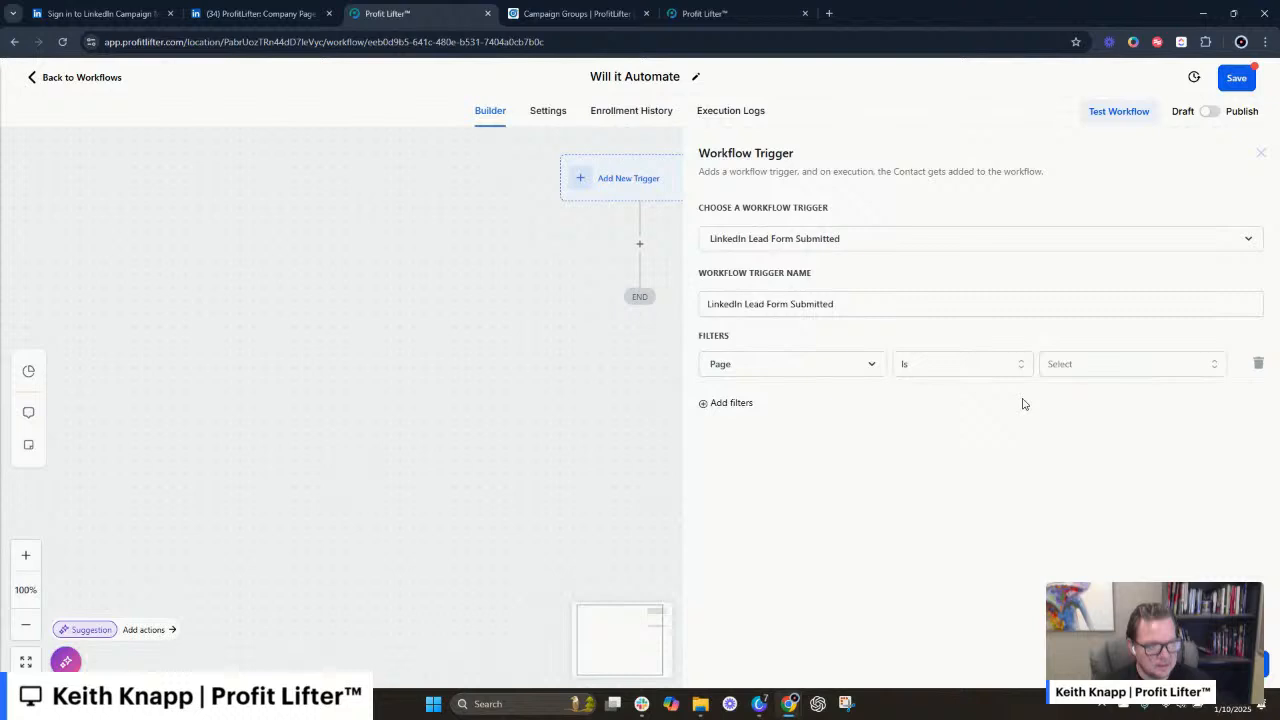
- Try to choose a page for the trigger's Page filter, and close the trigger setup without saving it
{"action": "left_click", "coordinate": [1084, 365]}
{"action": "left_click", "coordinate": [1126, 436]}
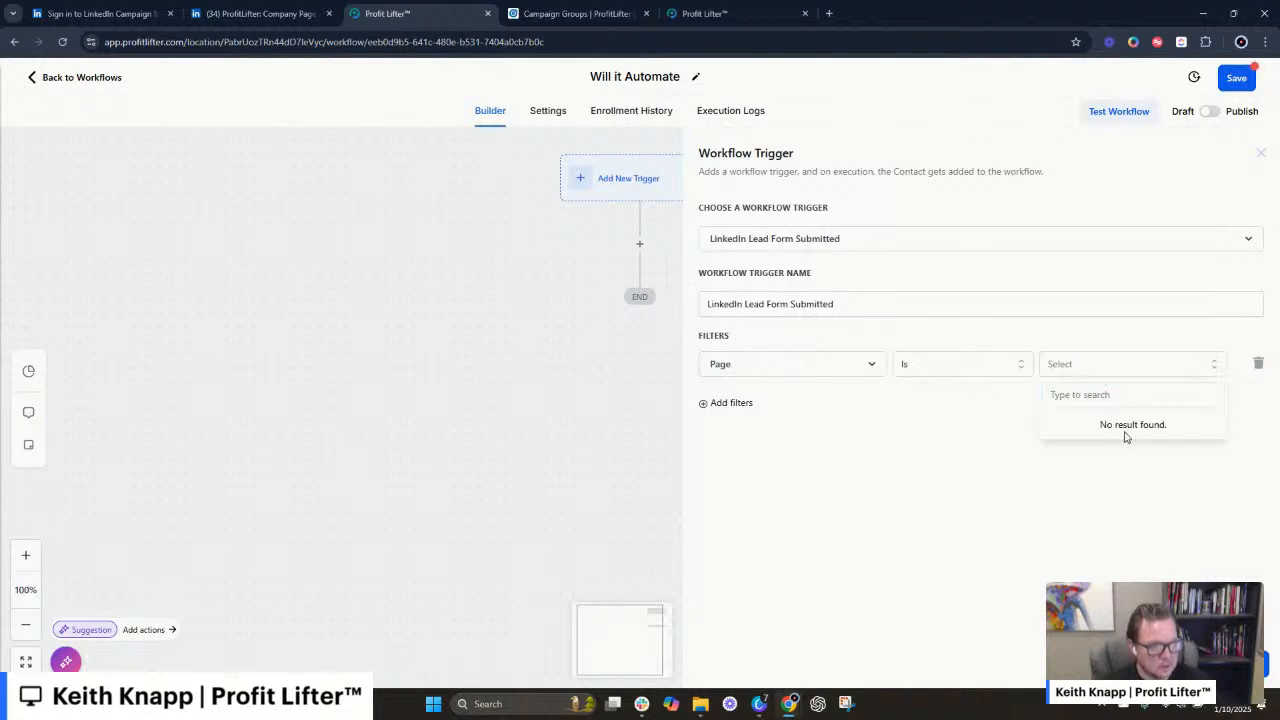
{"action": "left_click", "coordinate": [951, 403]}
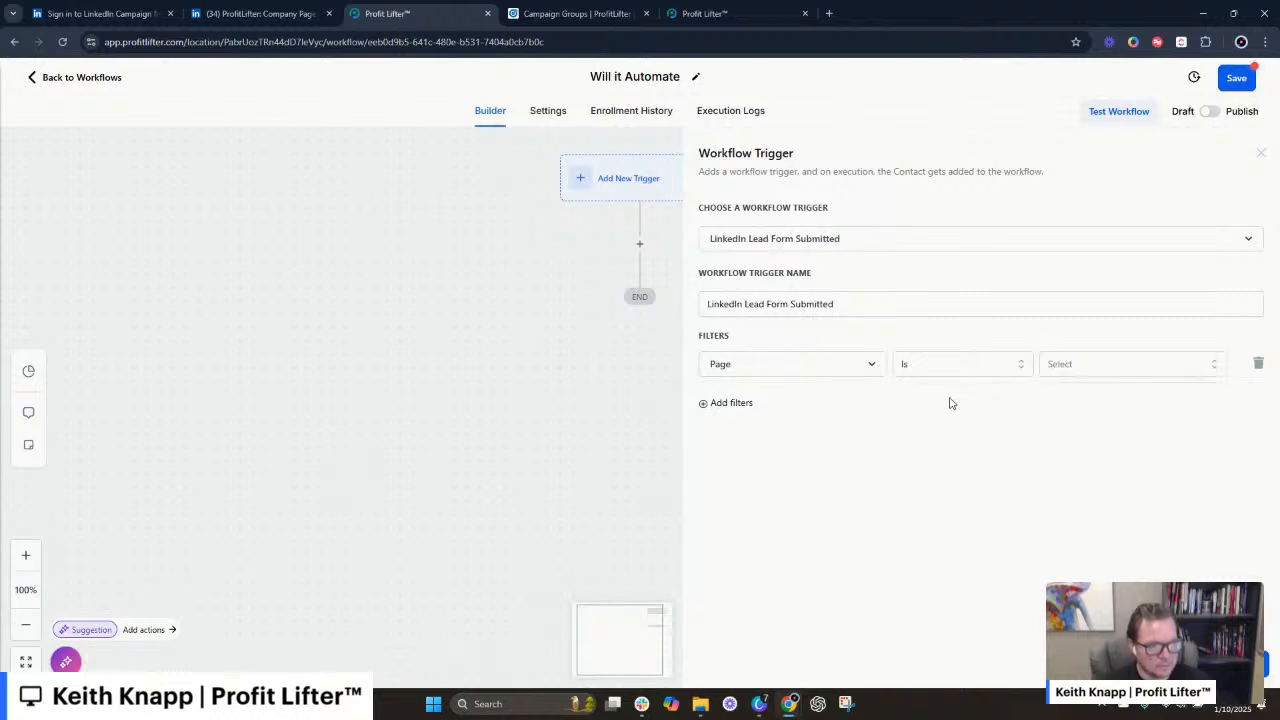
{"action": "left_click", "coordinate": [1172, 368]}
{"action": "left_click", "coordinate": [1127, 428]}
{"action": "left_click", "coordinate": [1117, 393]}
{"action": "left_click", "coordinate": [1105, 341]}
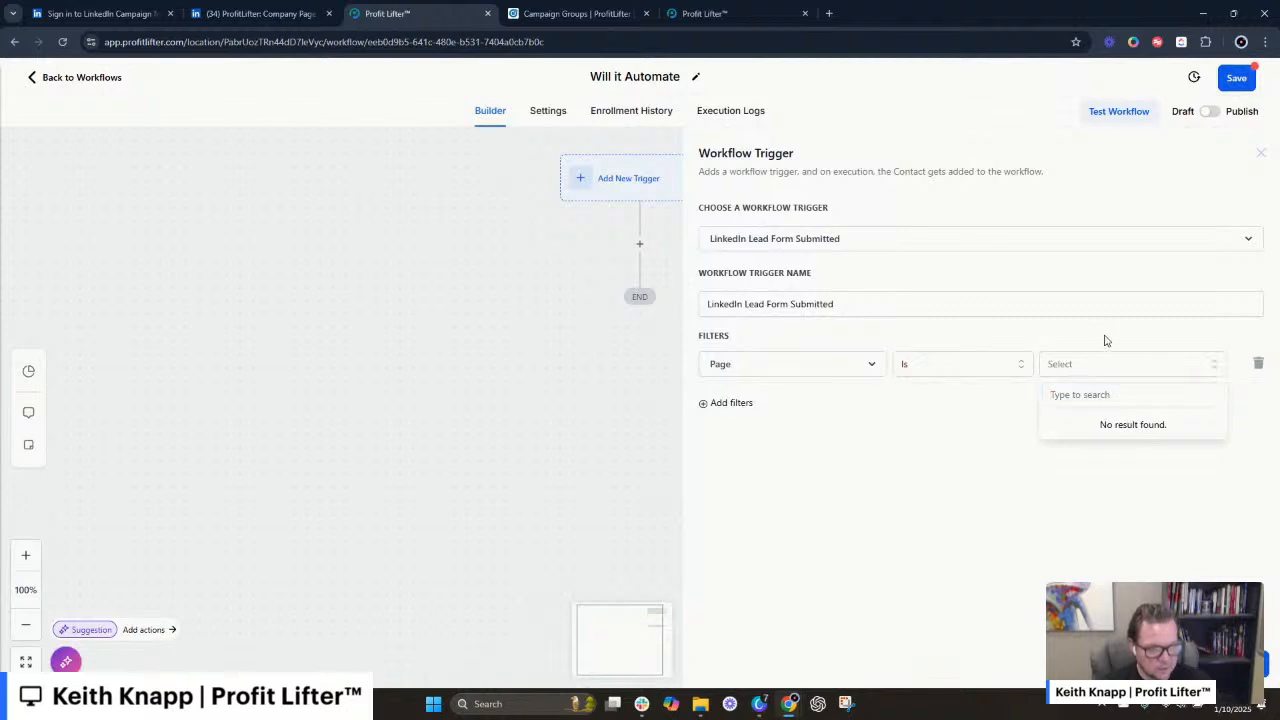
{"action": "left_click", "coordinate": [1105, 341]}
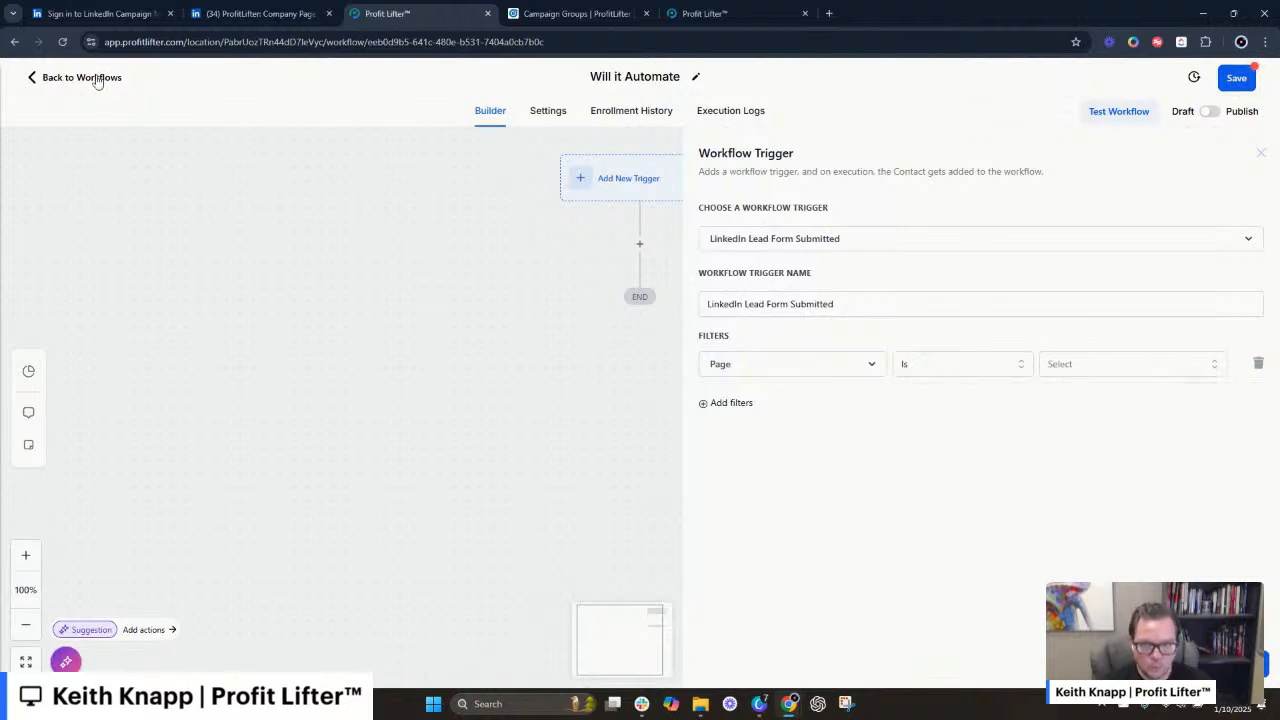
{"action": "left_click", "coordinate": [1263, 156]}
- Save the Will it Automate workflow, leave the builder and open the sub-account's Integrations settings
{"action": "left_click", "coordinate": [1232, 75]}
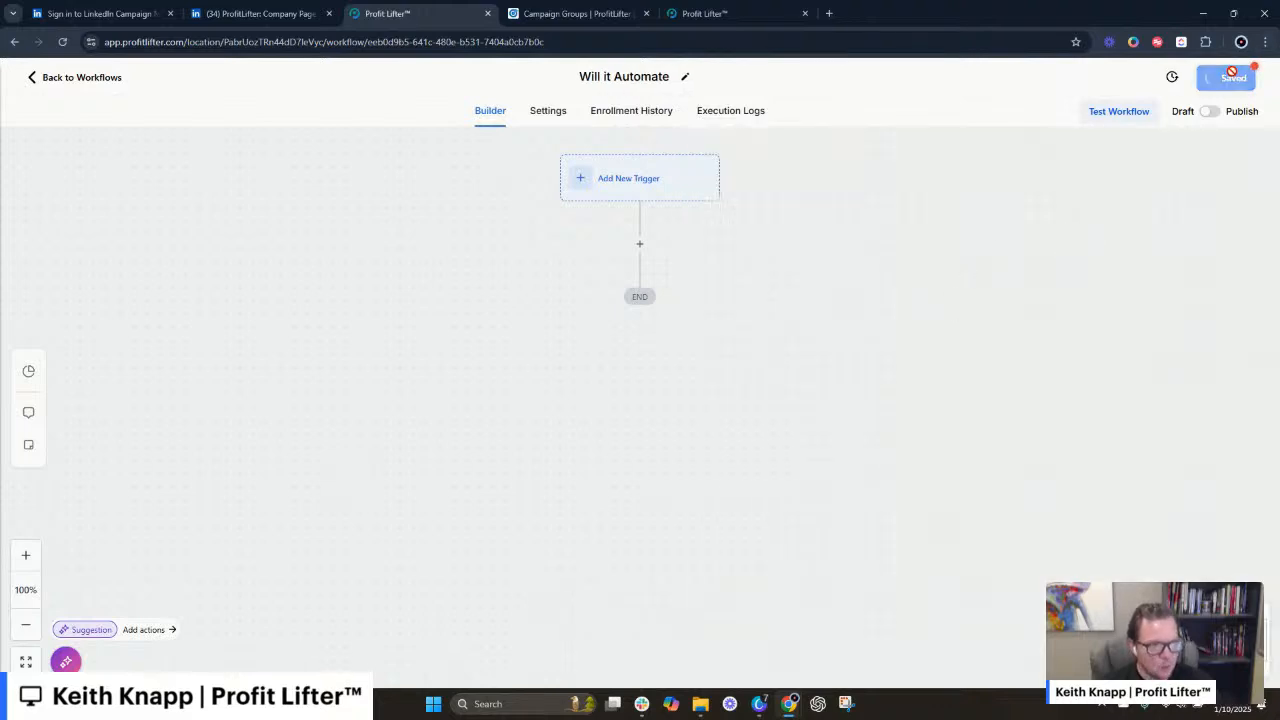
{"action": "left_click", "coordinate": [82, 80]}
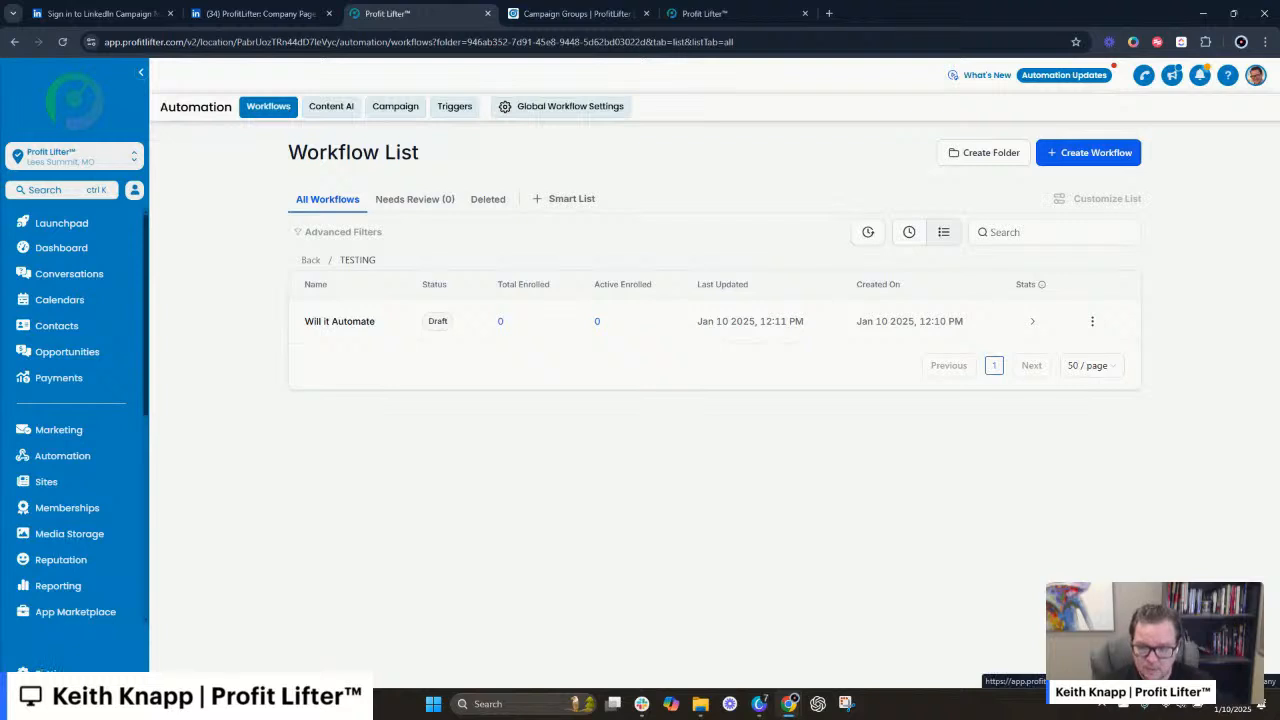
{"action": "left_click", "coordinate": [45, 673]}
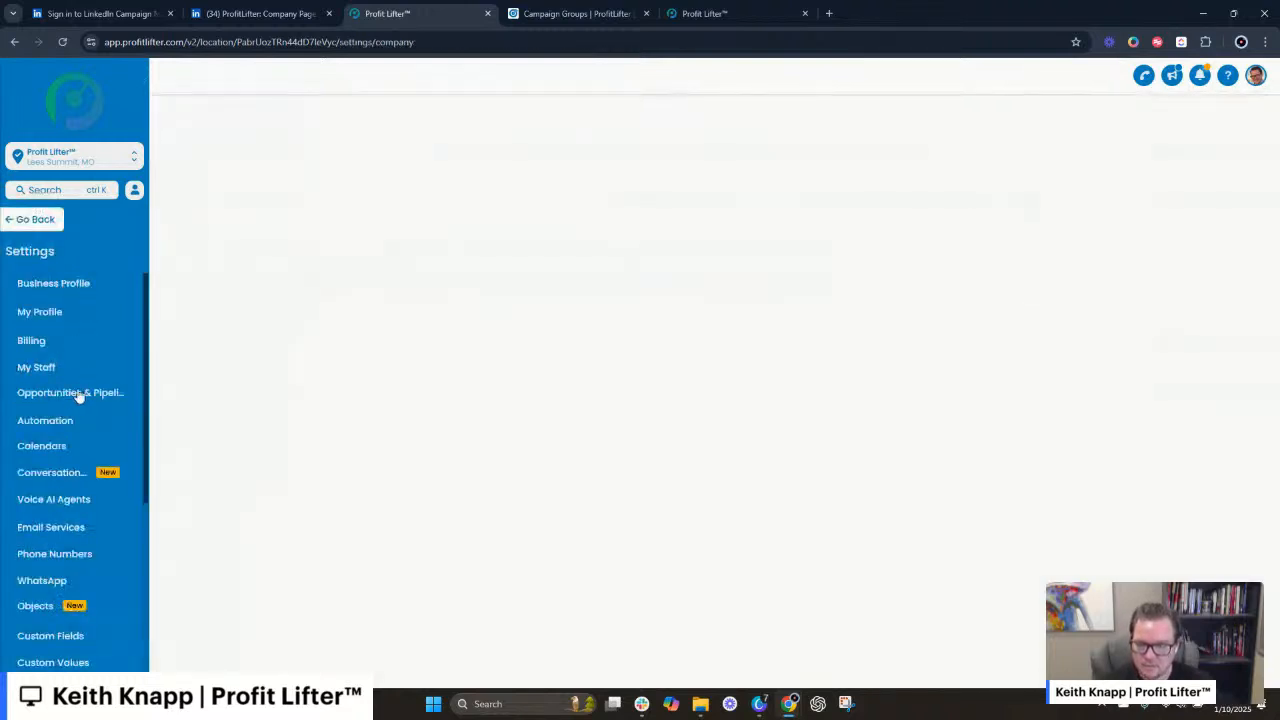
{"action": "scroll", "coordinate": [78, 396], "scroll_direction": "down", "scroll_amount": 5}
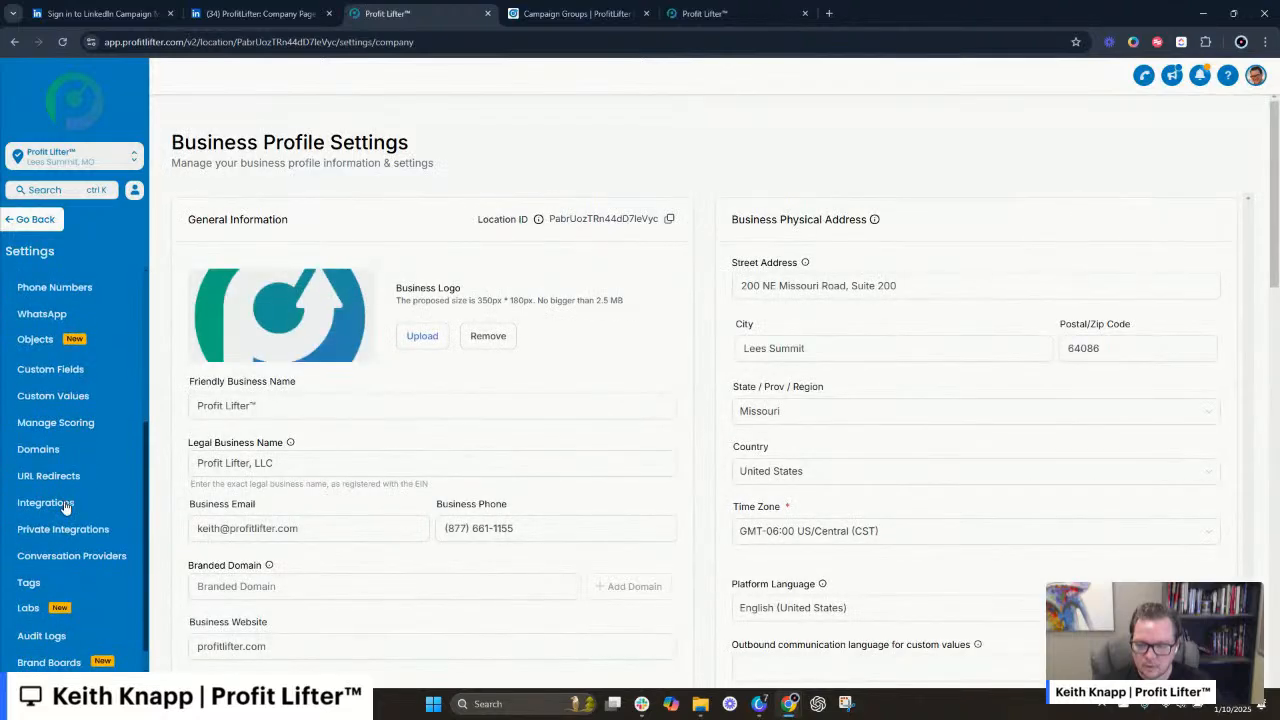
{"action": "left_click", "coordinate": [65, 505]}
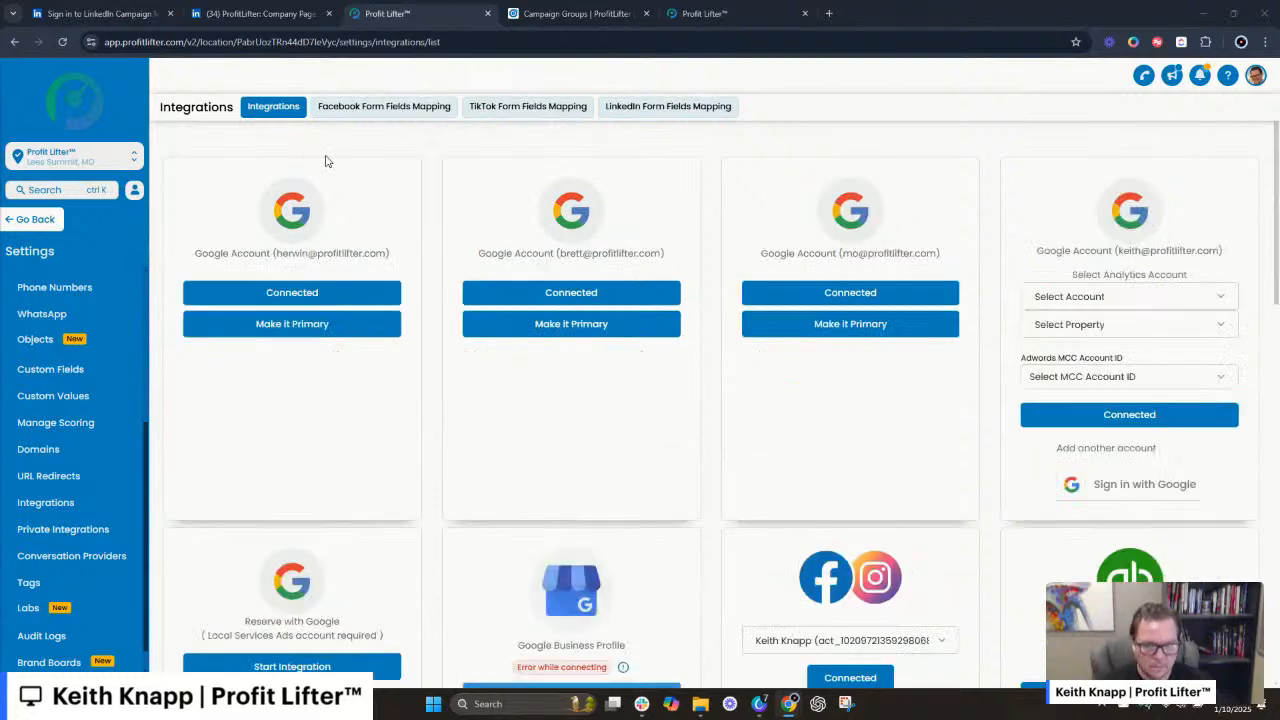
- Connect the LinkedIn integration by signing in with the prefilled LinkedIn login and allowing LeadConnector access
{"action": "scroll", "coordinate": [701, 263], "scroll_direction": "down", "scroll_amount": 1}
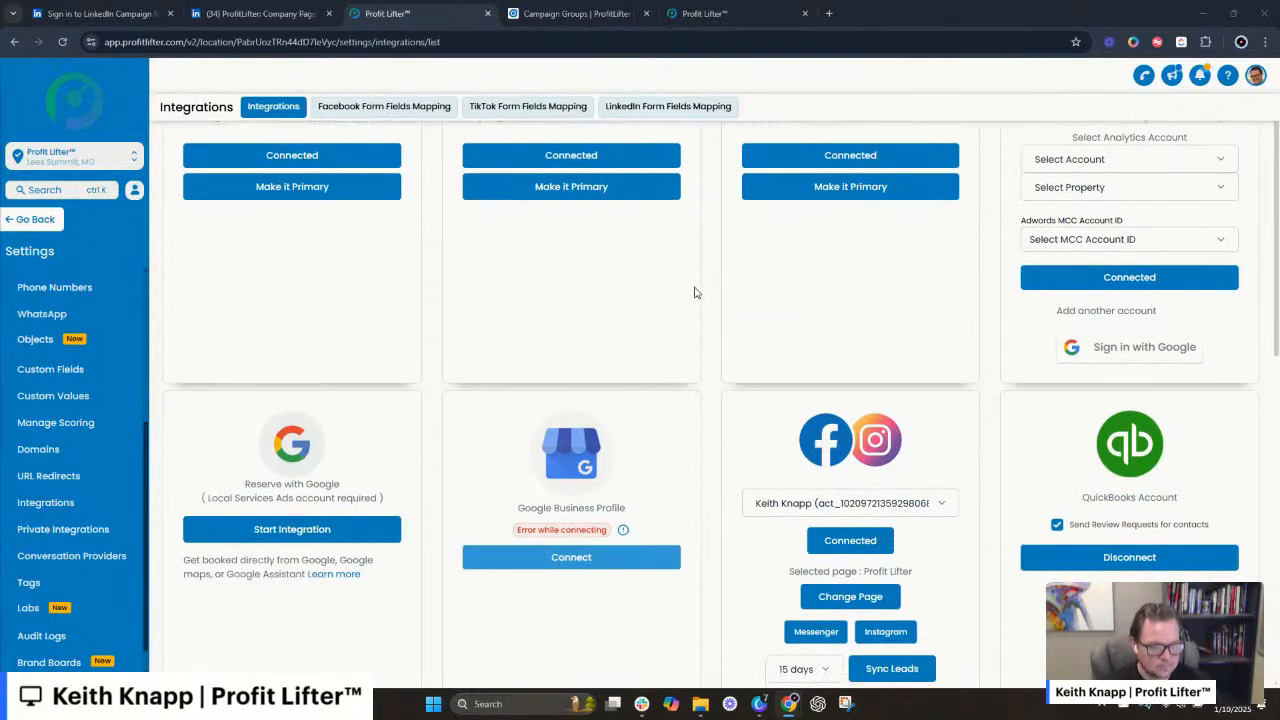
{"action": "scroll", "coordinate": [695, 292], "scroll_direction": "down", "scroll_amount": 4}
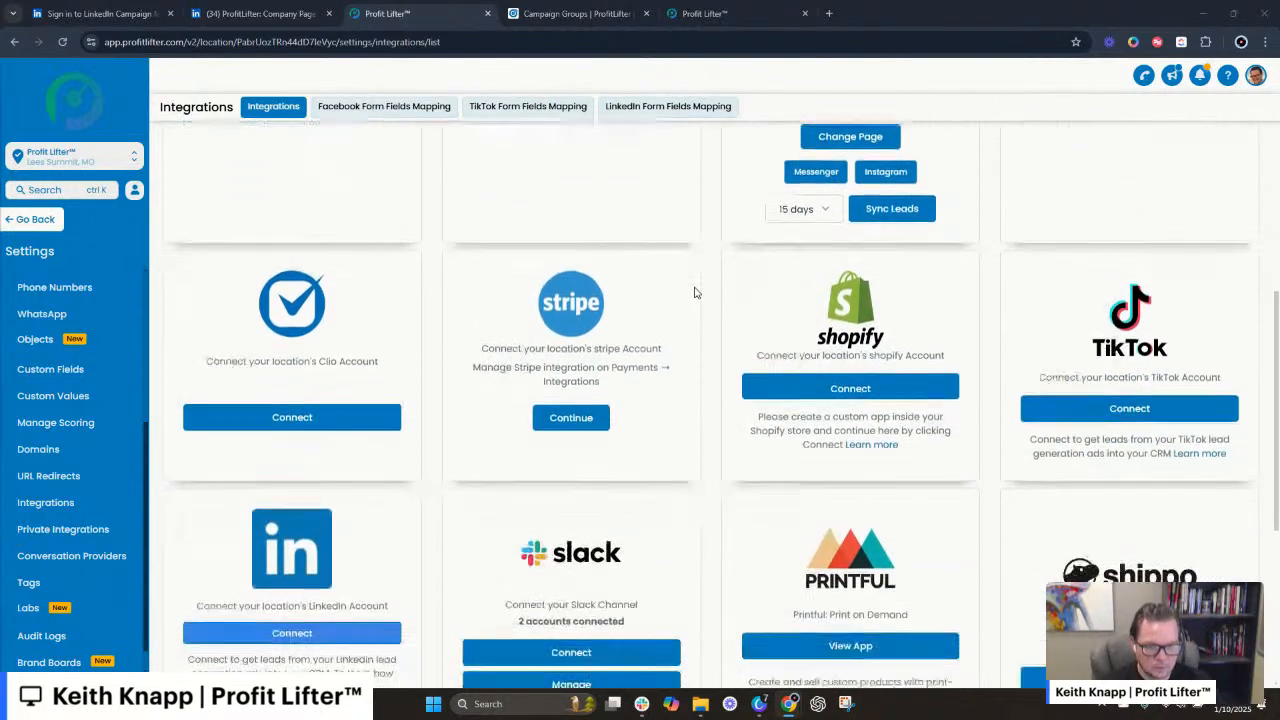
{"action": "scroll", "coordinate": [695, 292], "scroll_direction": "down", "scroll_amount": 2}
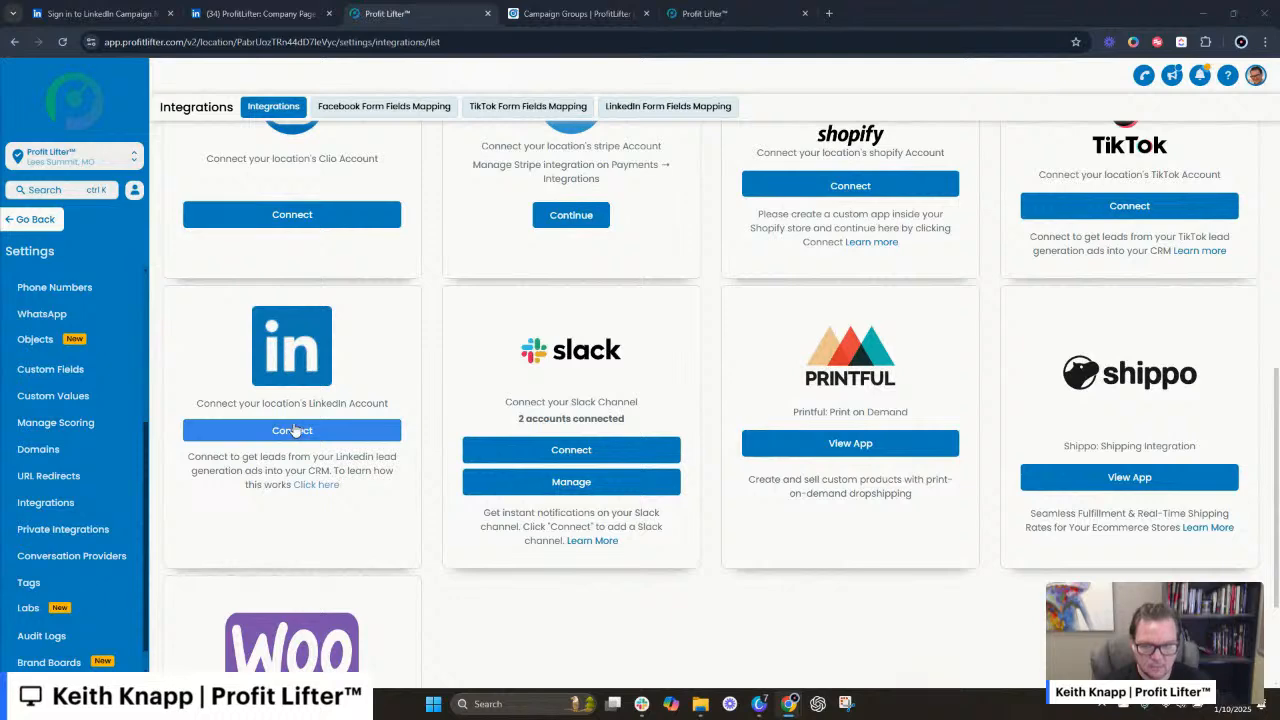
{"action": "left_click", "coordinate": [293, 430]}
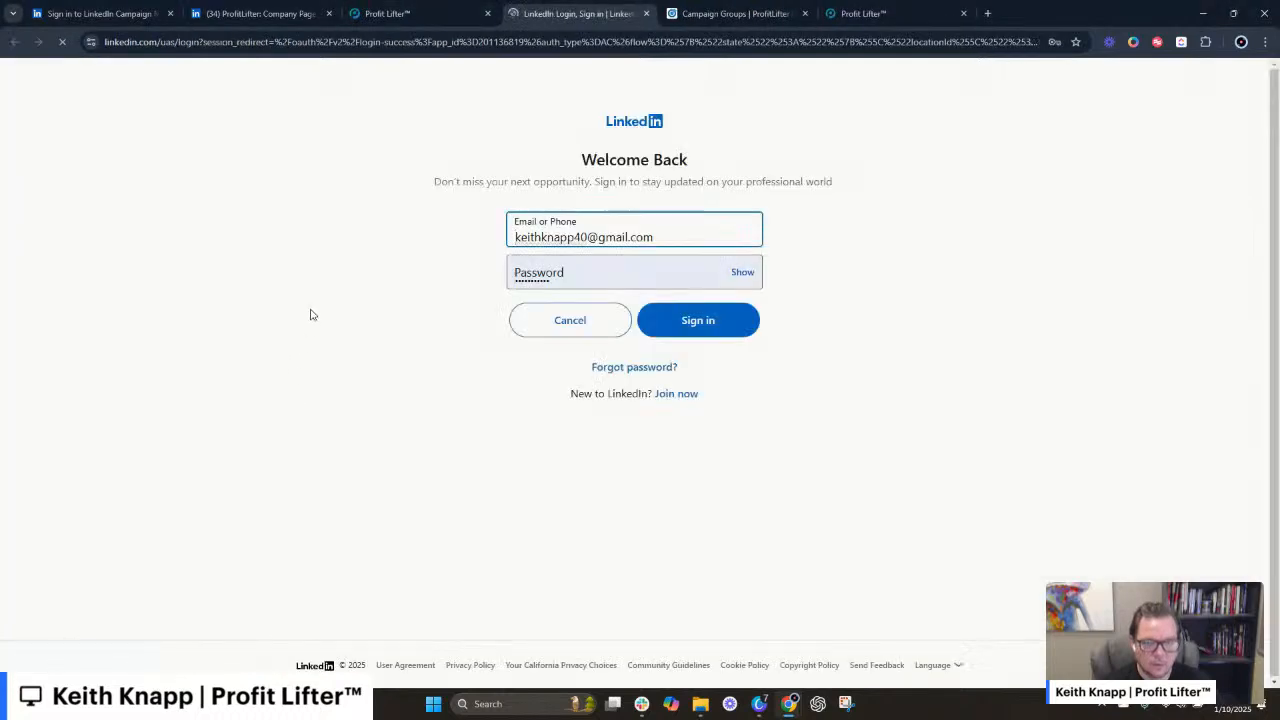
{"action": "left_click", "coordinate": [713, 316]}
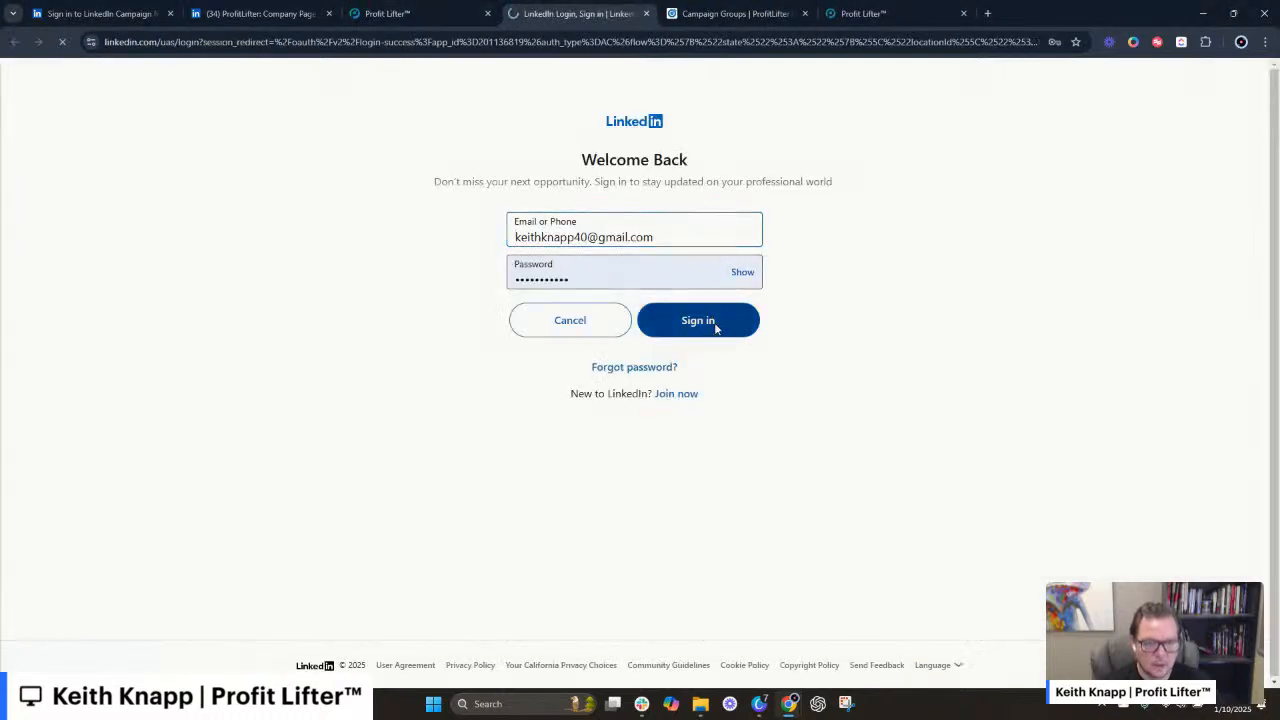
{"action": "scroll", "coordinate": [600, 400], "scroll_direction": "down", "scroll_amount": 1}
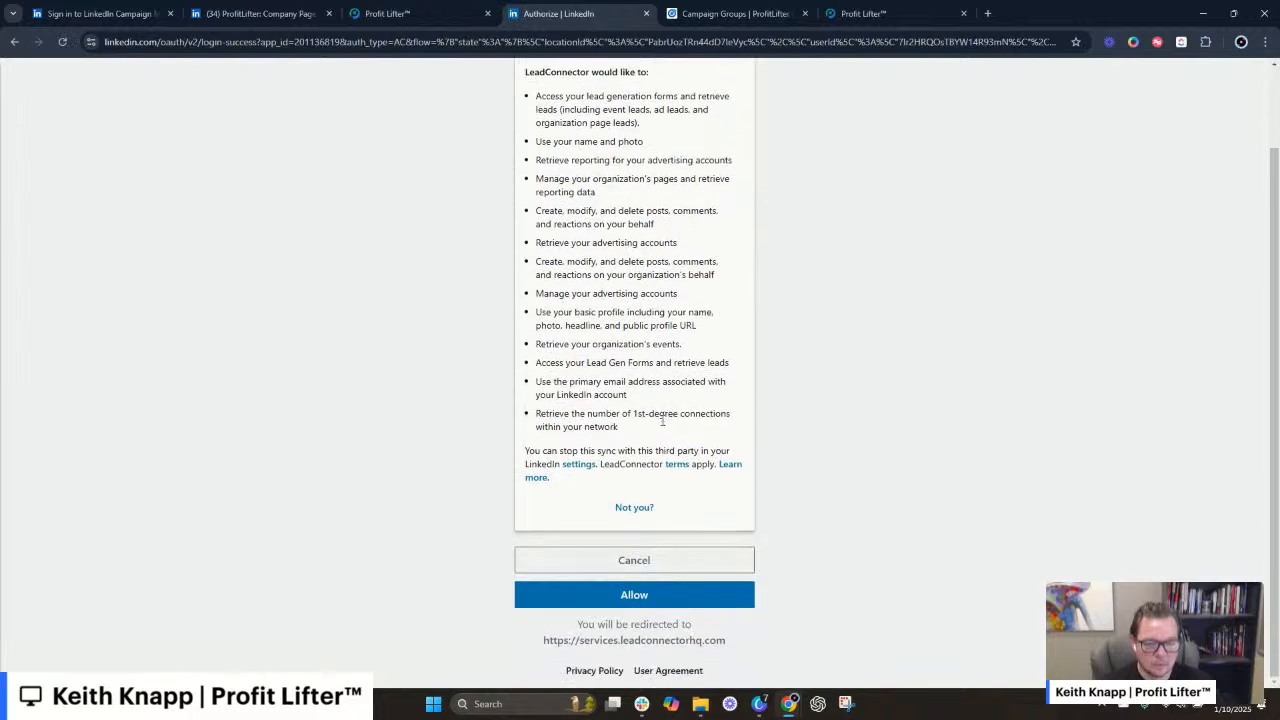
{"action": "left_click", "coordinate": [666, 598]}
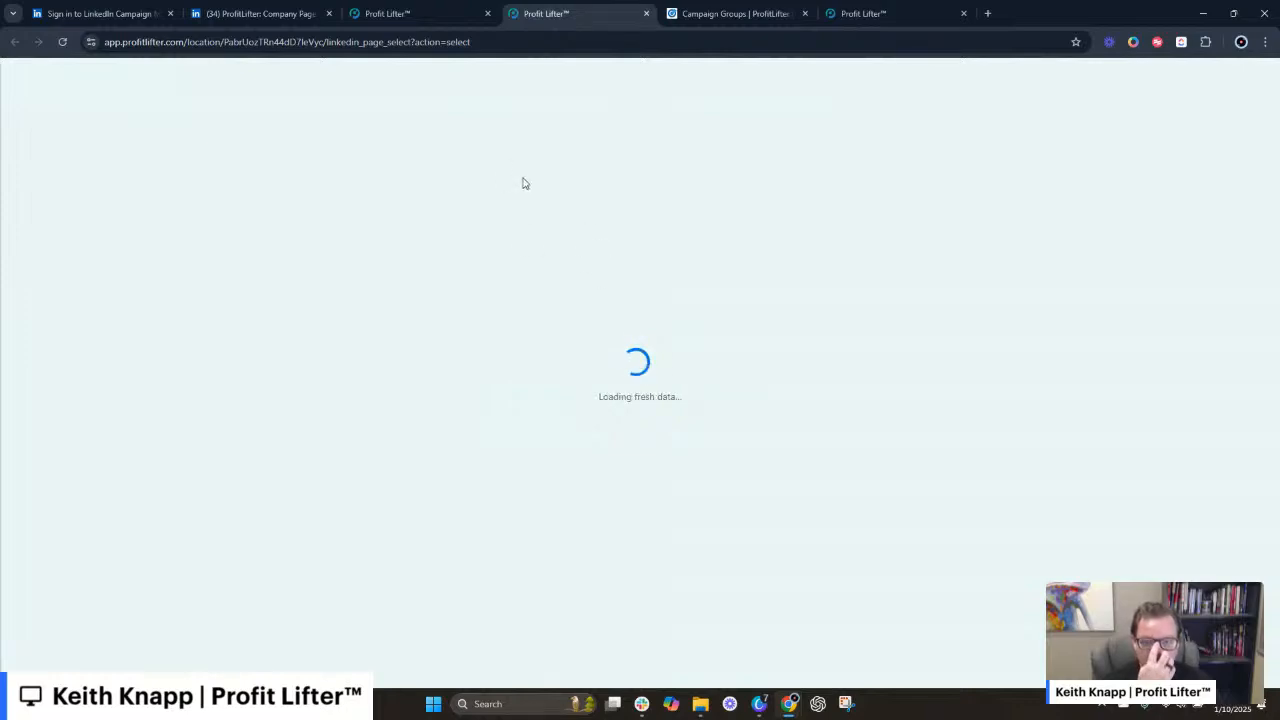
- Select the ProfitLifter ad account, set its sync time to New Leads and connect it to the CRM
{"action": "left_click", "coordinate": [400, 12]}
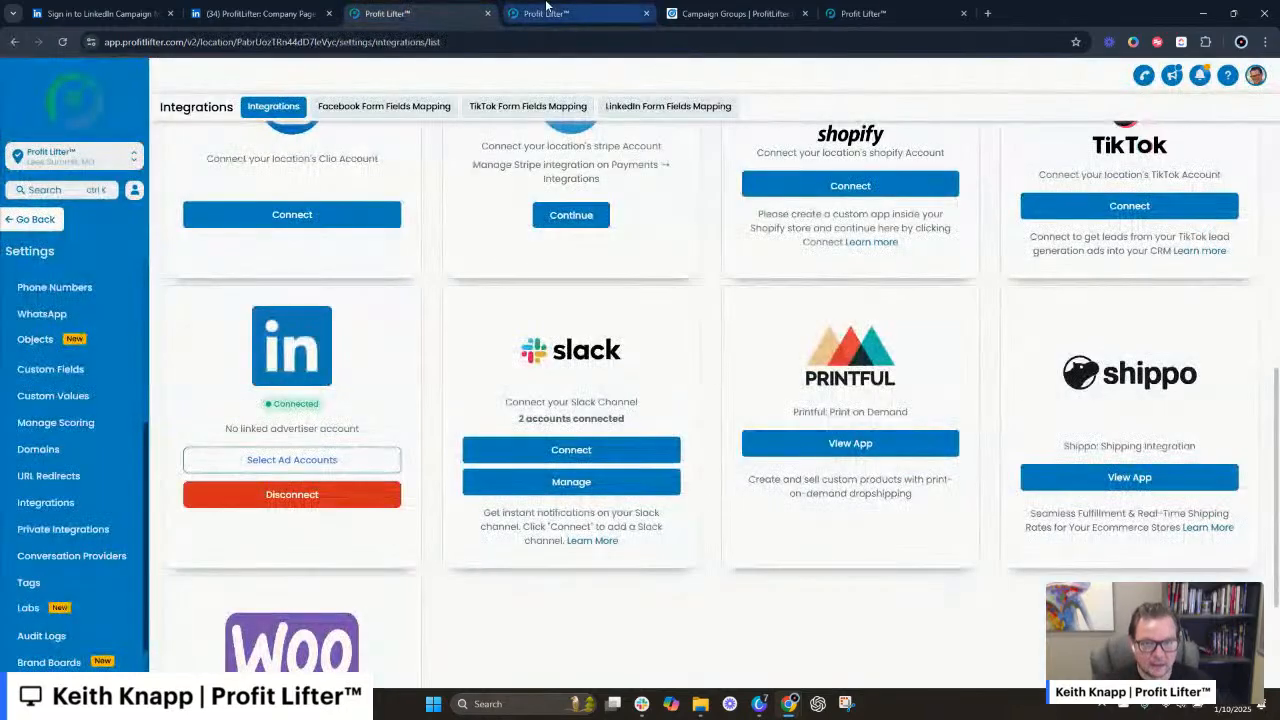
{"action": "left_click", "coordinate": [546, 8]}
{"action": "left_click", "coordinate": [407, 8]}
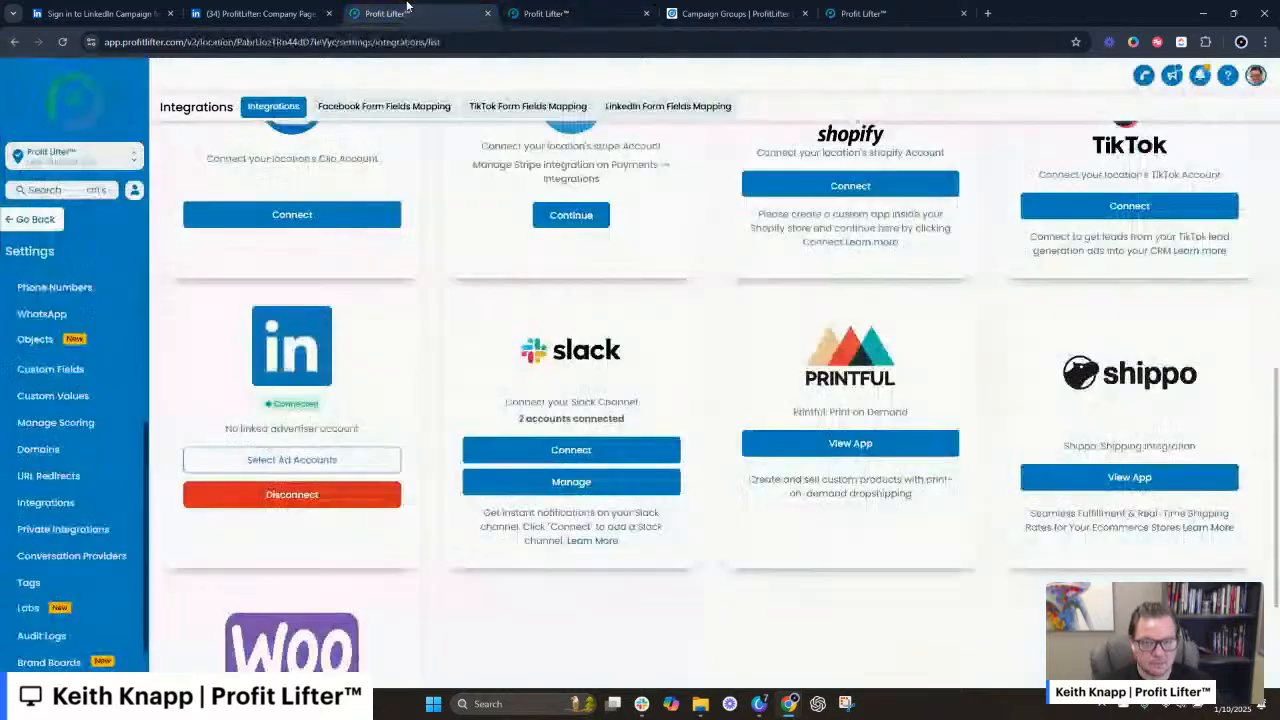
{"action": "left_click", "coordinate": [570, 13]}
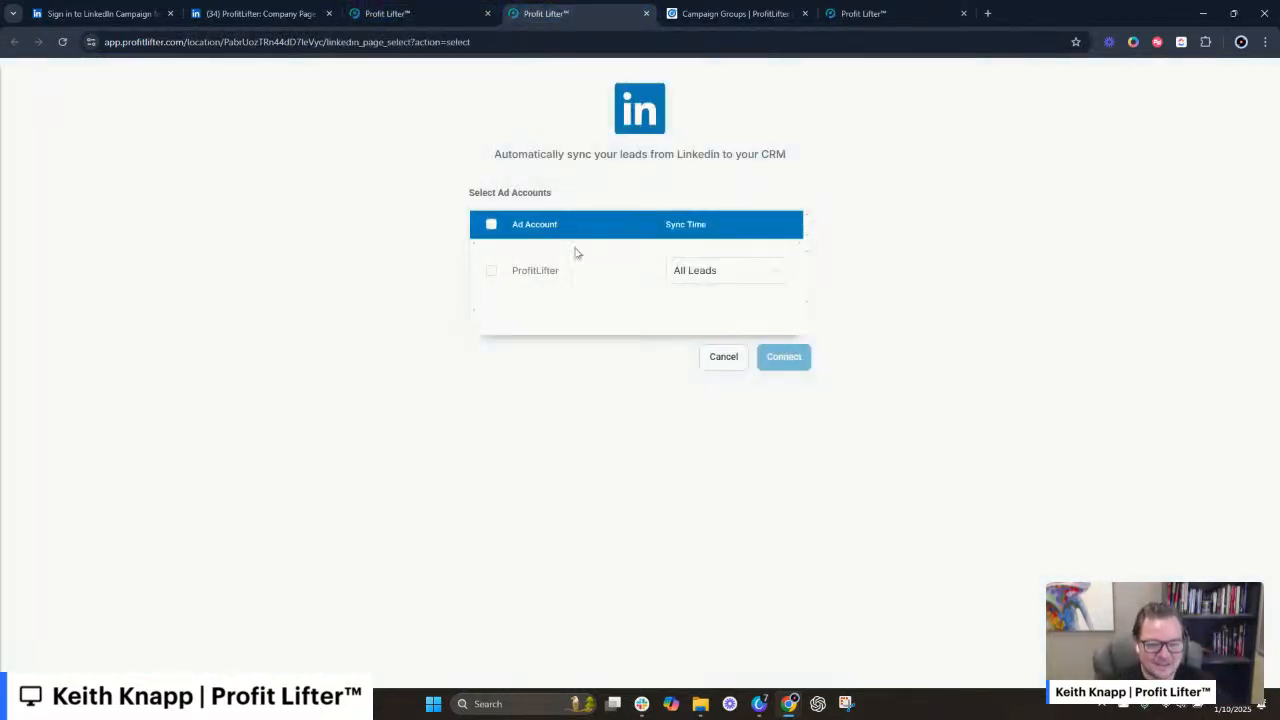
{"action": "left_click", "coordinate": [492, 272]}
{"action": "left_click", "coordinate": [727, 275]}
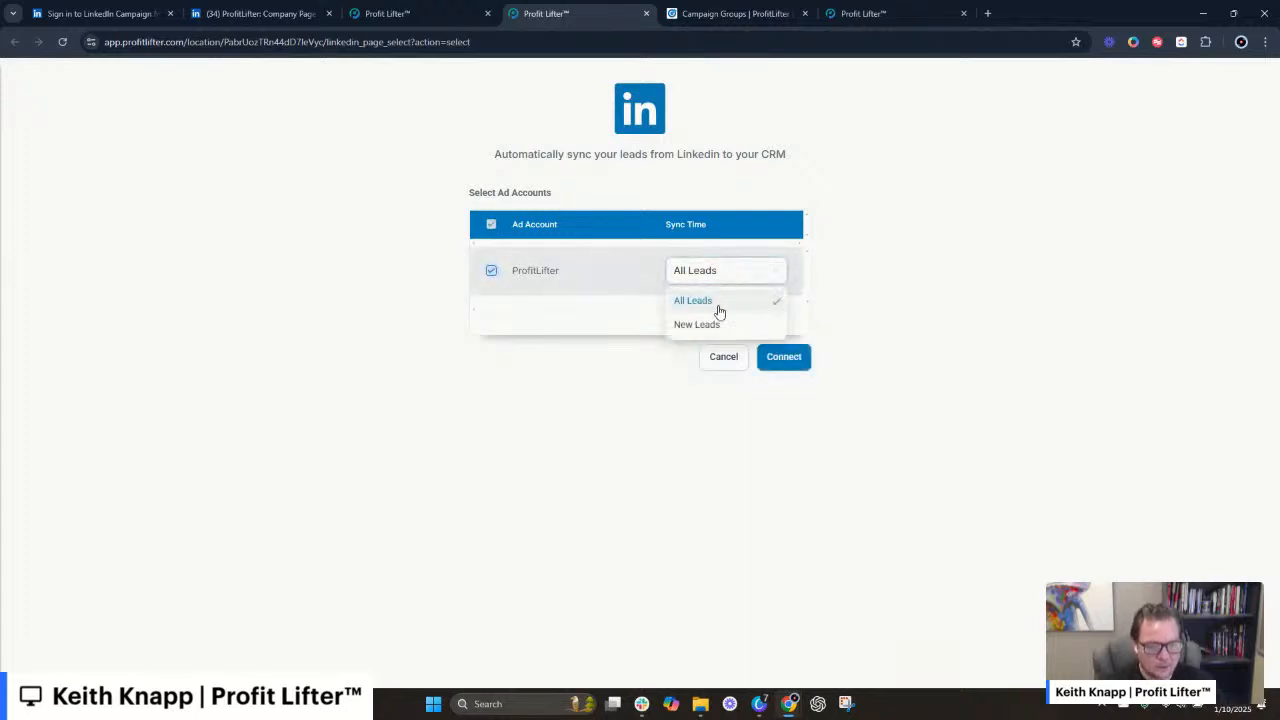
{"action": "left_click", "coordinate": [711, 327]}
{"action": "left_click", "coordinate": [711, 271]}
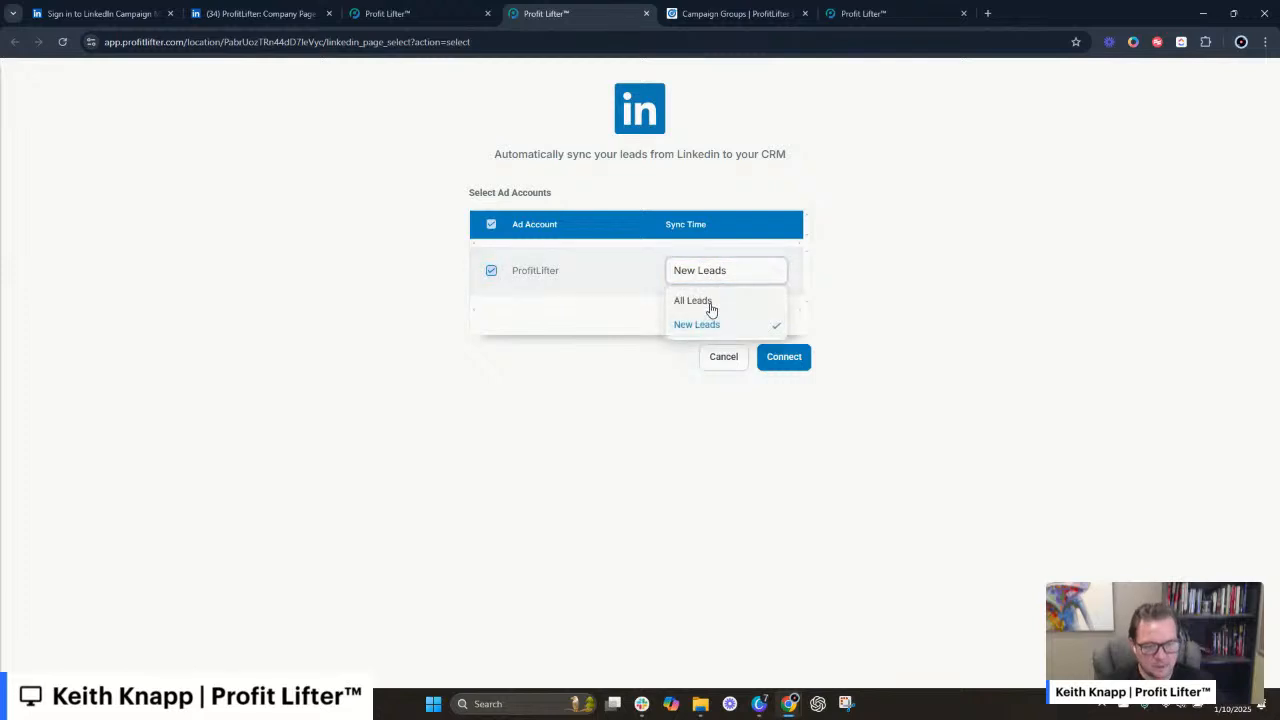
{"action": "left_click", "coordinate": [709, 303]}
{"action": "left_click", "coordinate": [709, 271]}
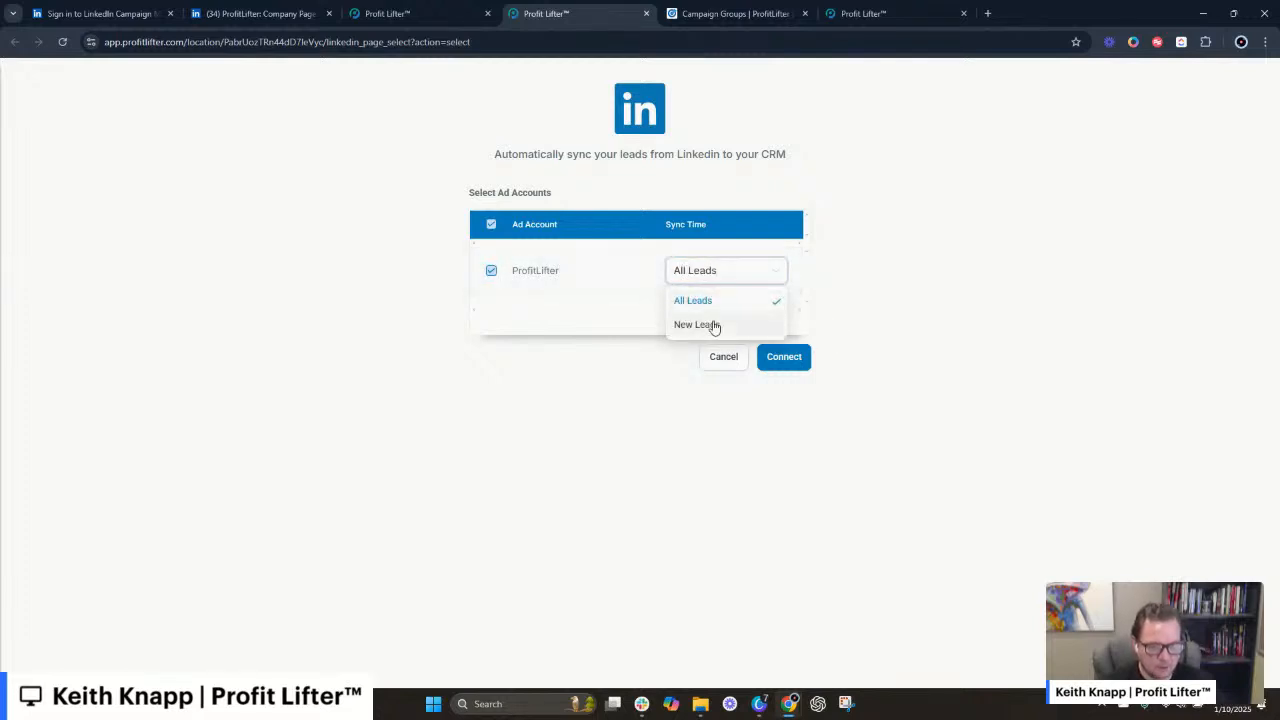
{"action": "left_click", "coordinate": [714, 326]}
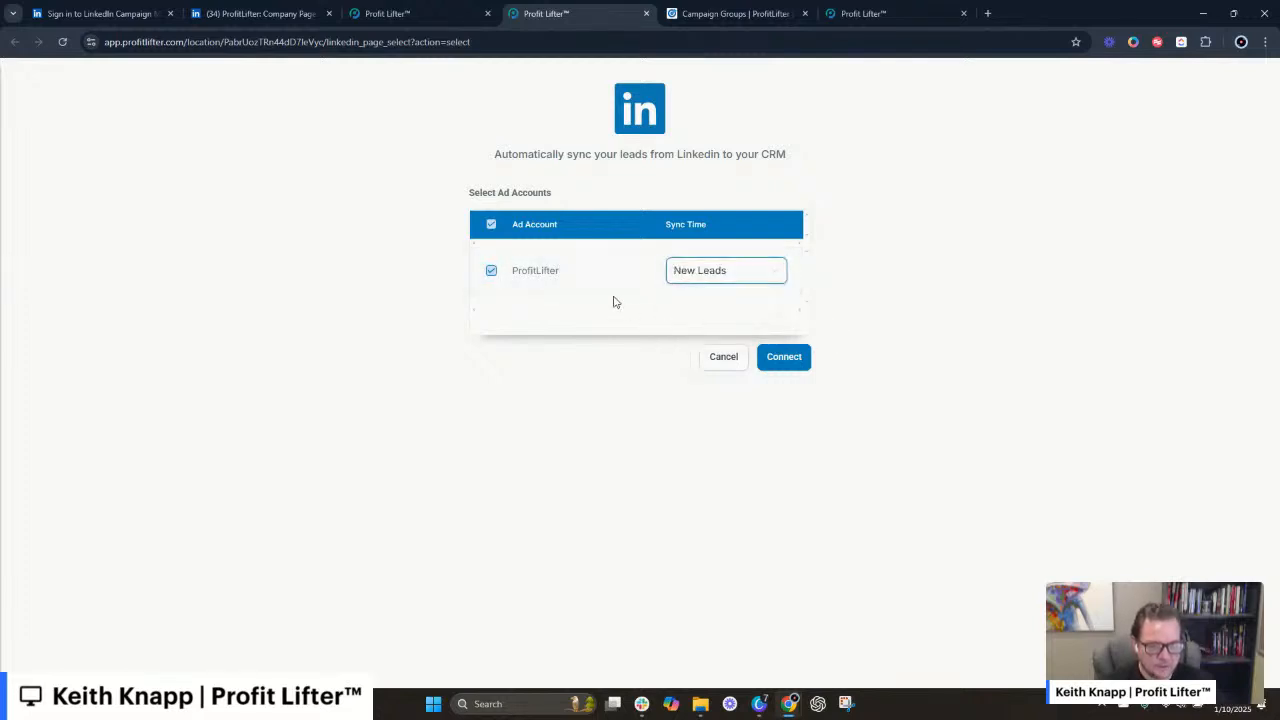
{"action": "left_click", "coordinate": [789, 362]}
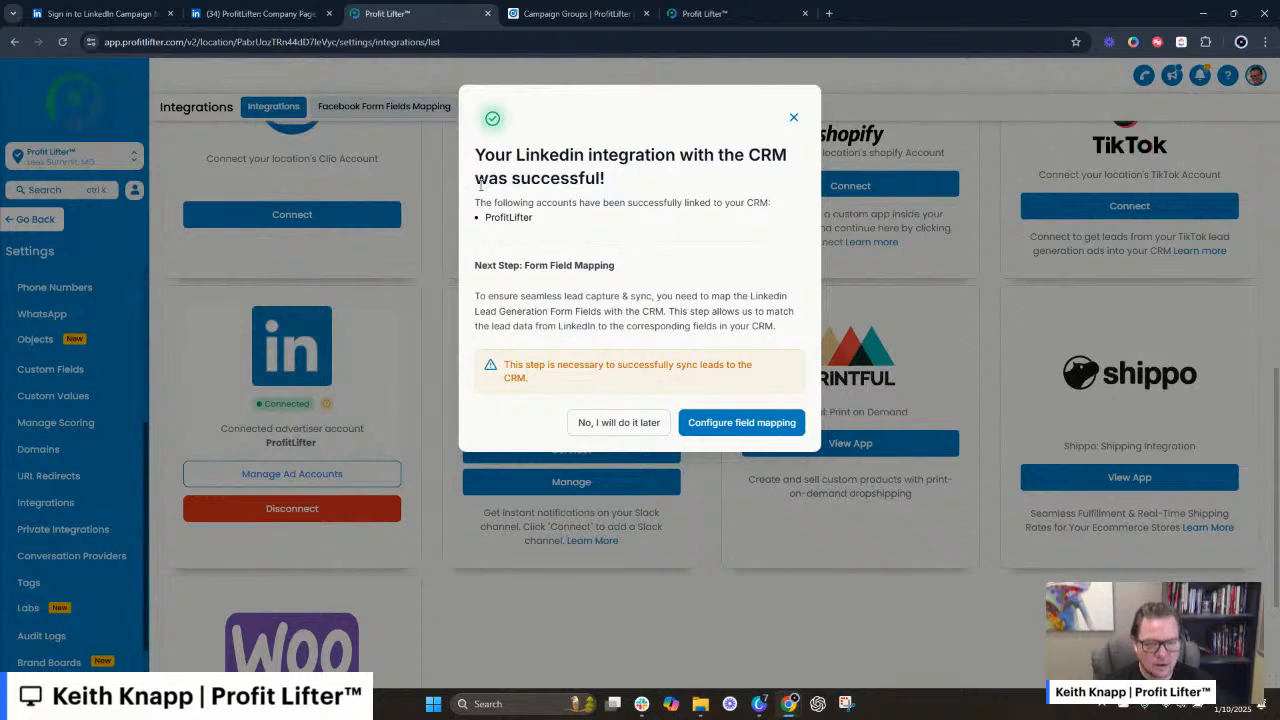
{"action": "left_click_drag", "start_coordinate": [481, 199], "coordinate": [754, 217]}
{"action": "left_click", "coordinate": [675, 238]}
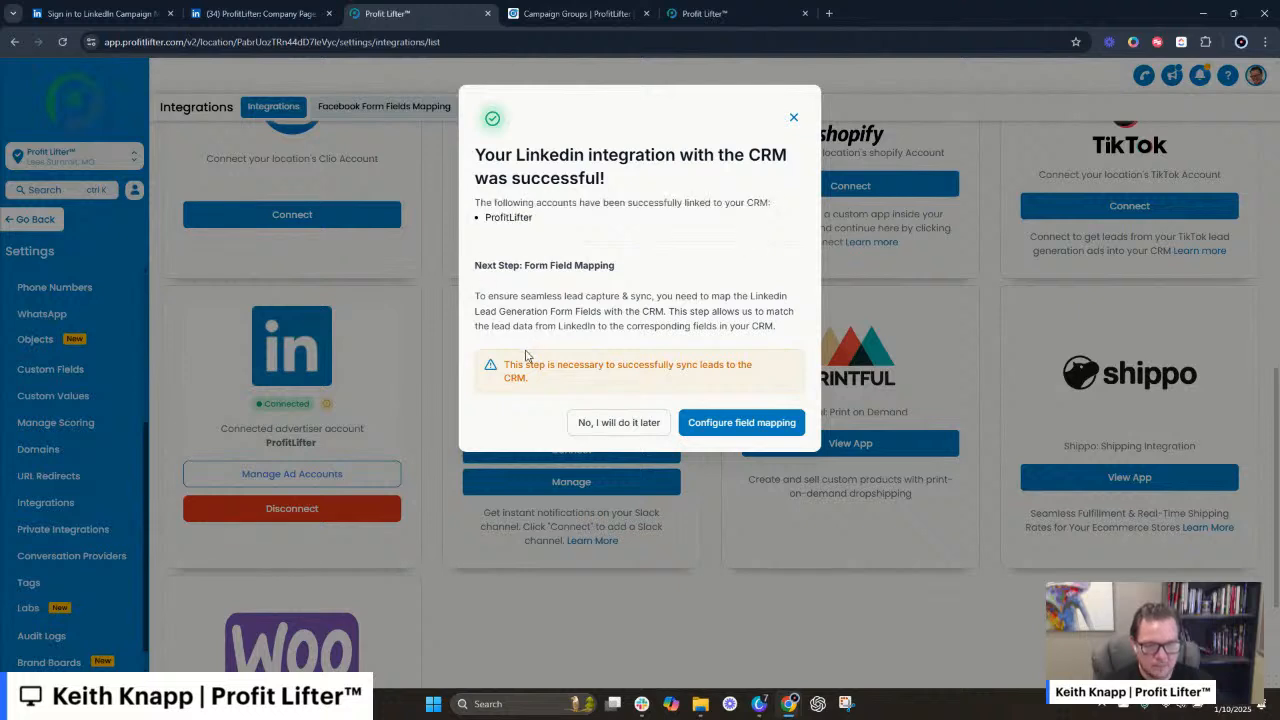
{"action": "left_click_drag", "start_coordinate": [505, 365], "coordinate": [736, 370]}
{"action": "left_click", "coordinate": [736, 371]}
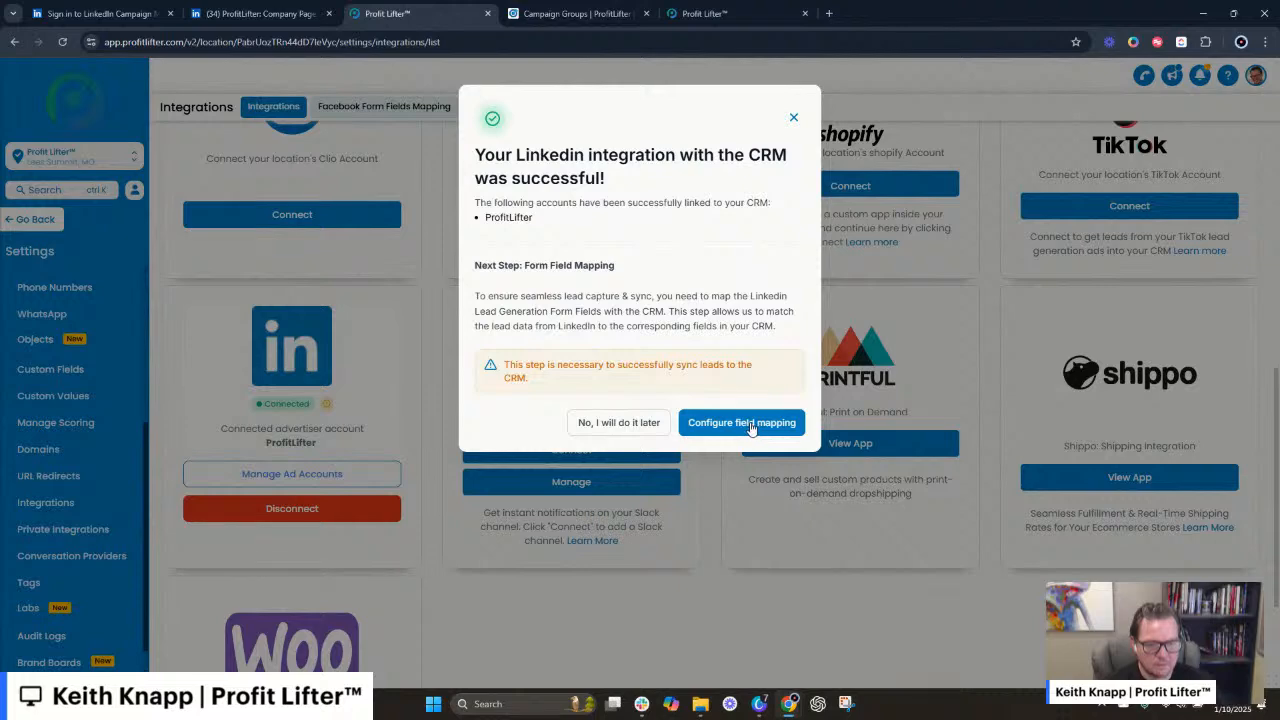
- Start the field mapping for the Will it Automate? form and map First Name to First name and Last Name to Last name
{"action": "left_click", "coordinate": [750, 423]}
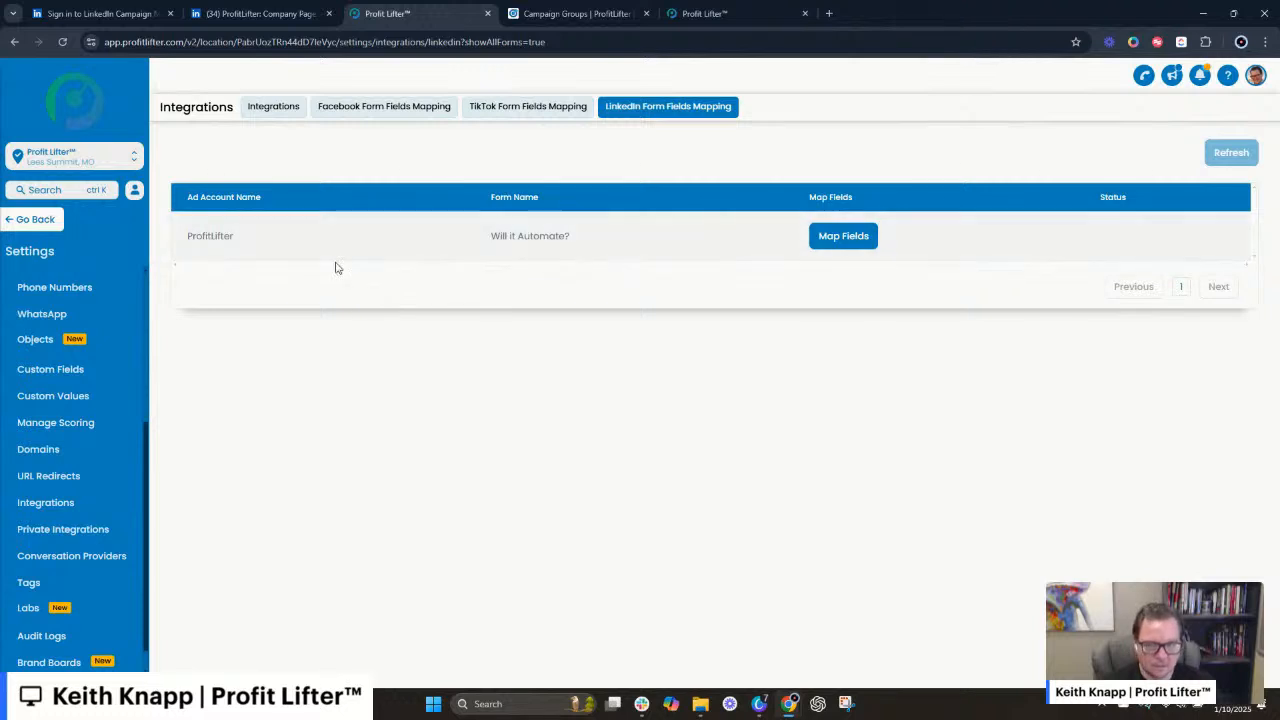
{"action": "left_click", "coordinate": [845, 238]}
{"action": "left_click", "coordinate": [788, 240]}
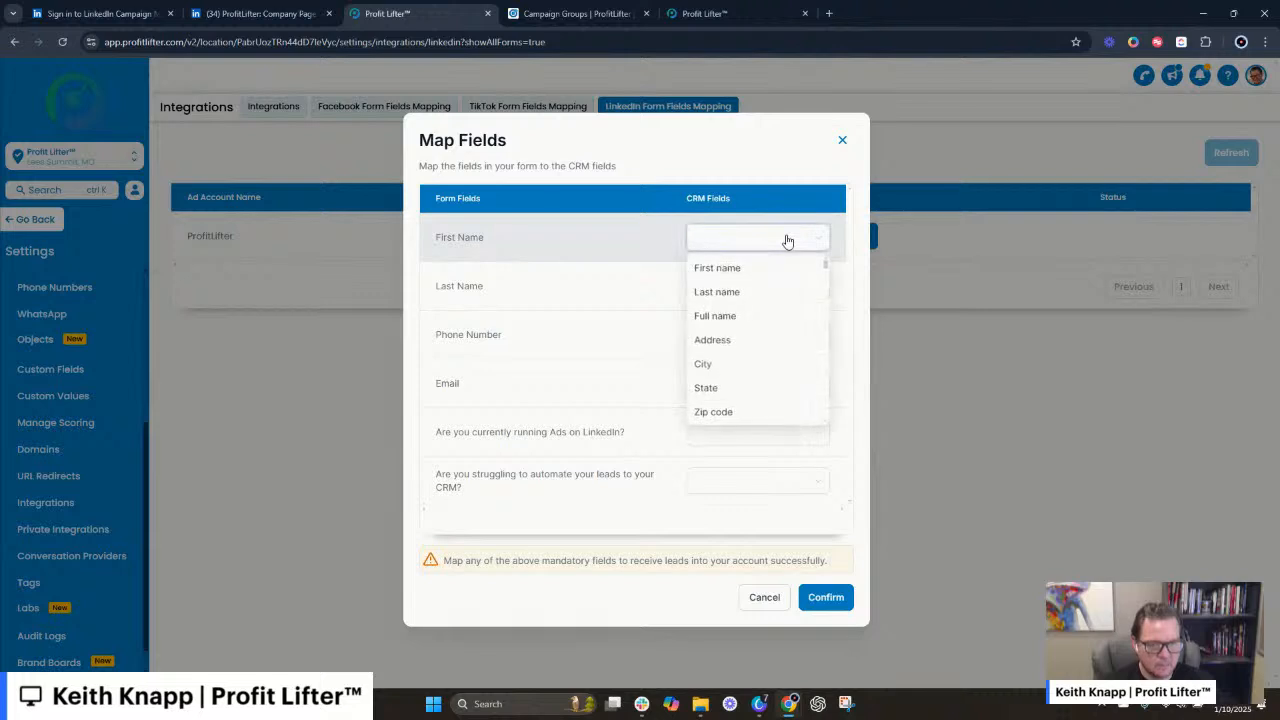
{"action": "left_click", "coordinate": [730, 270]}
{"action": "left_click", "coordinate": [740, 287]}
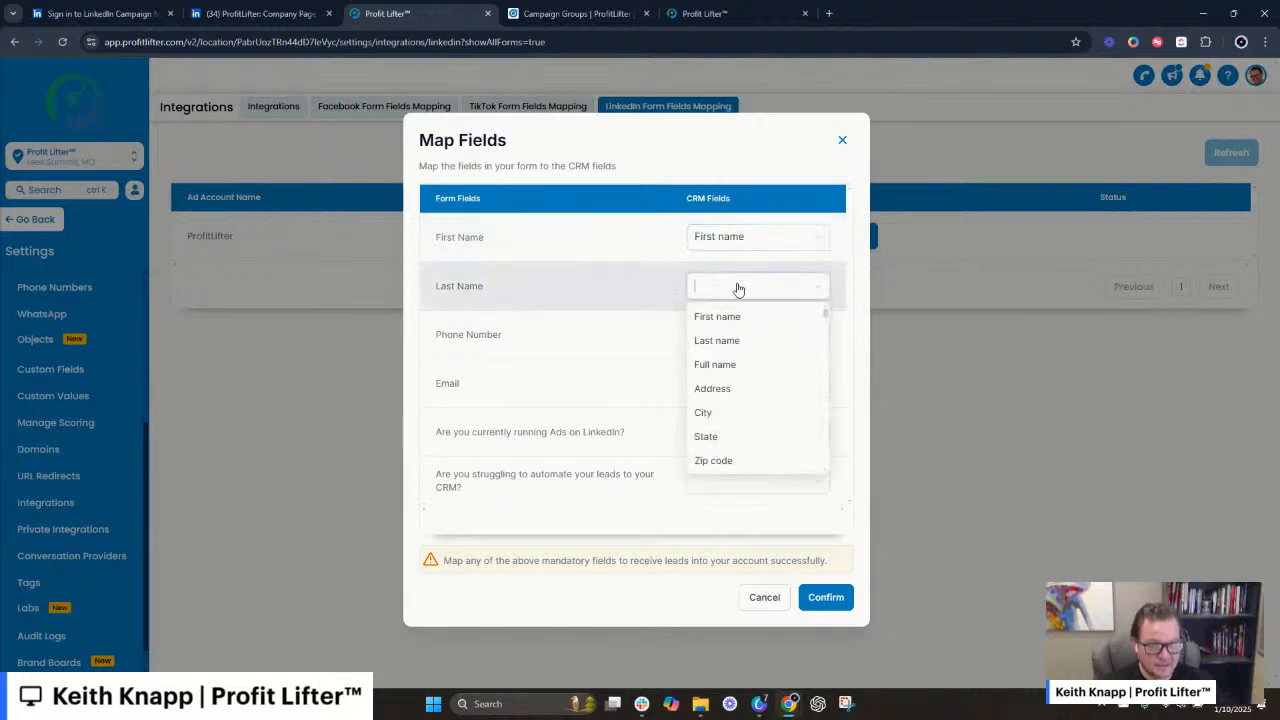
{"action": "left_click", "coordinate": [744, 339]}
- Map the form's Phone Number field to Phone and its Email field to Email
{"action": "left_click", "coordinate": [718, 346]}
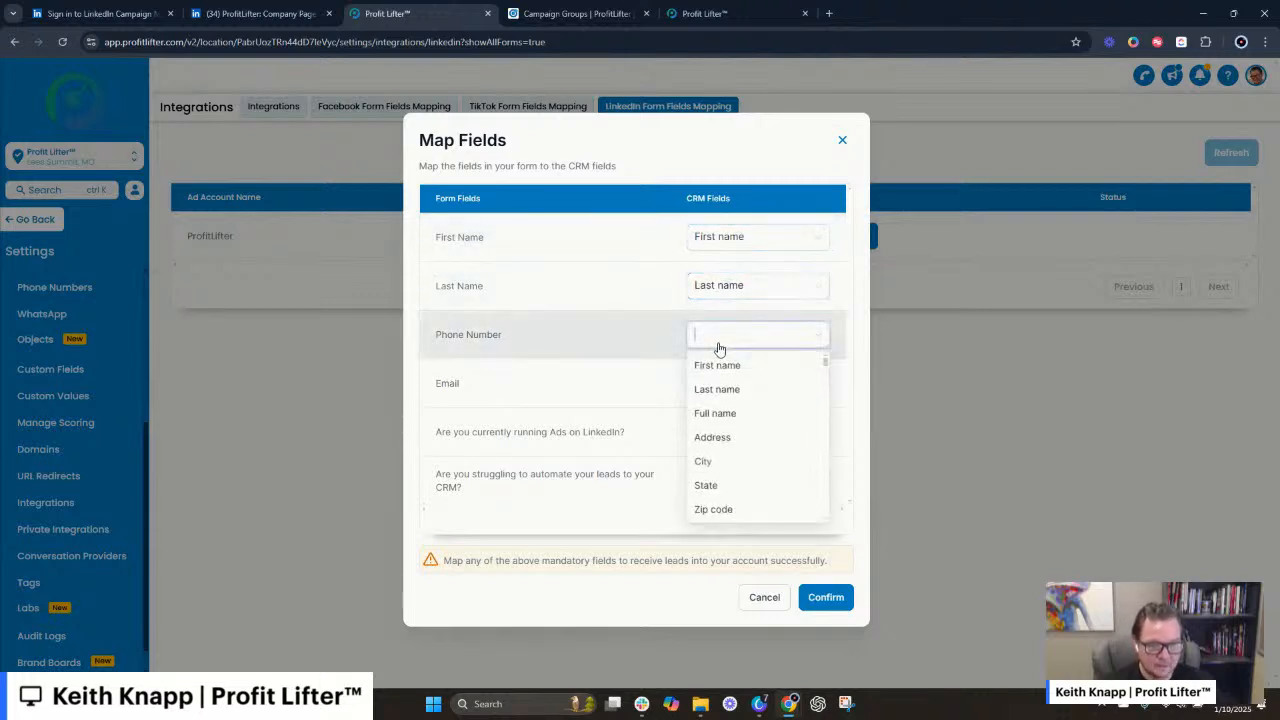
{"action": "scroll", "coordinate": [741, 420], "scroll_direction": "down", "scroll_amount": 2}
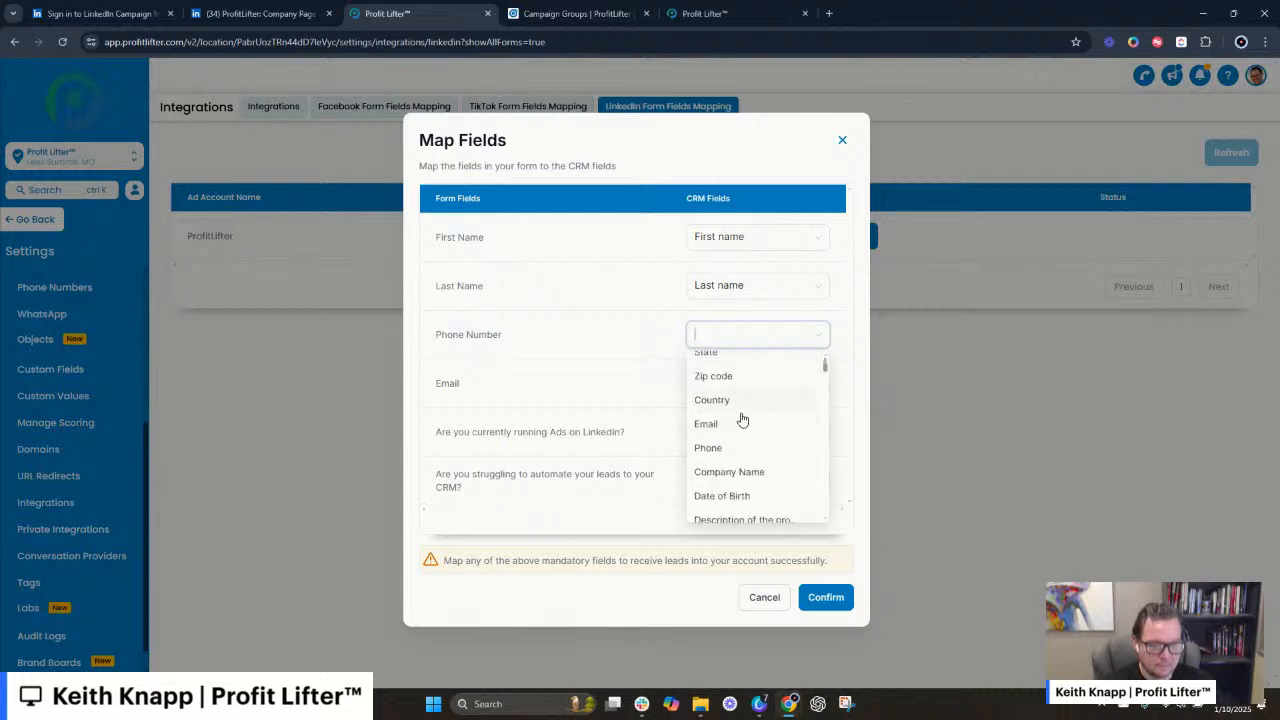
{"action": "left_click", "coordinate": [722, 448]}
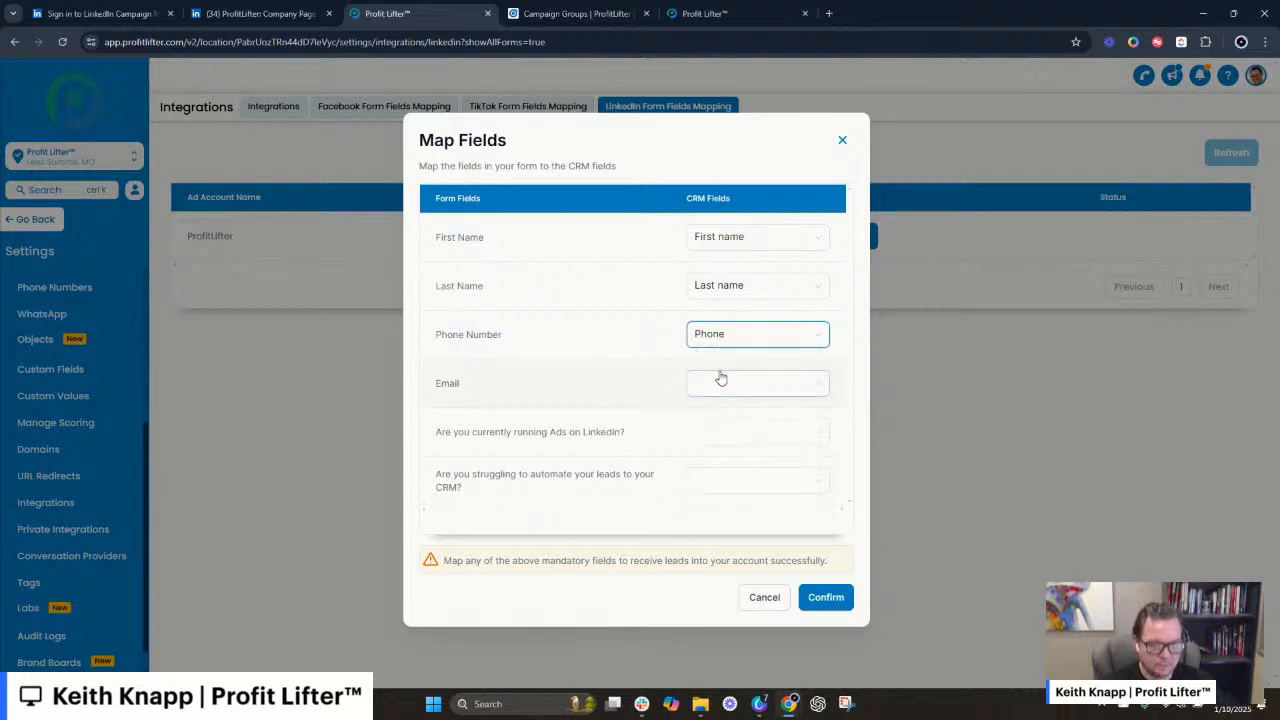
{"action": "left_click", "coordinate": [720, 378]}
{"action": "scroll", "coordinate": [735, 440], "scroll_direction": "down", "scroll_amount": 2}
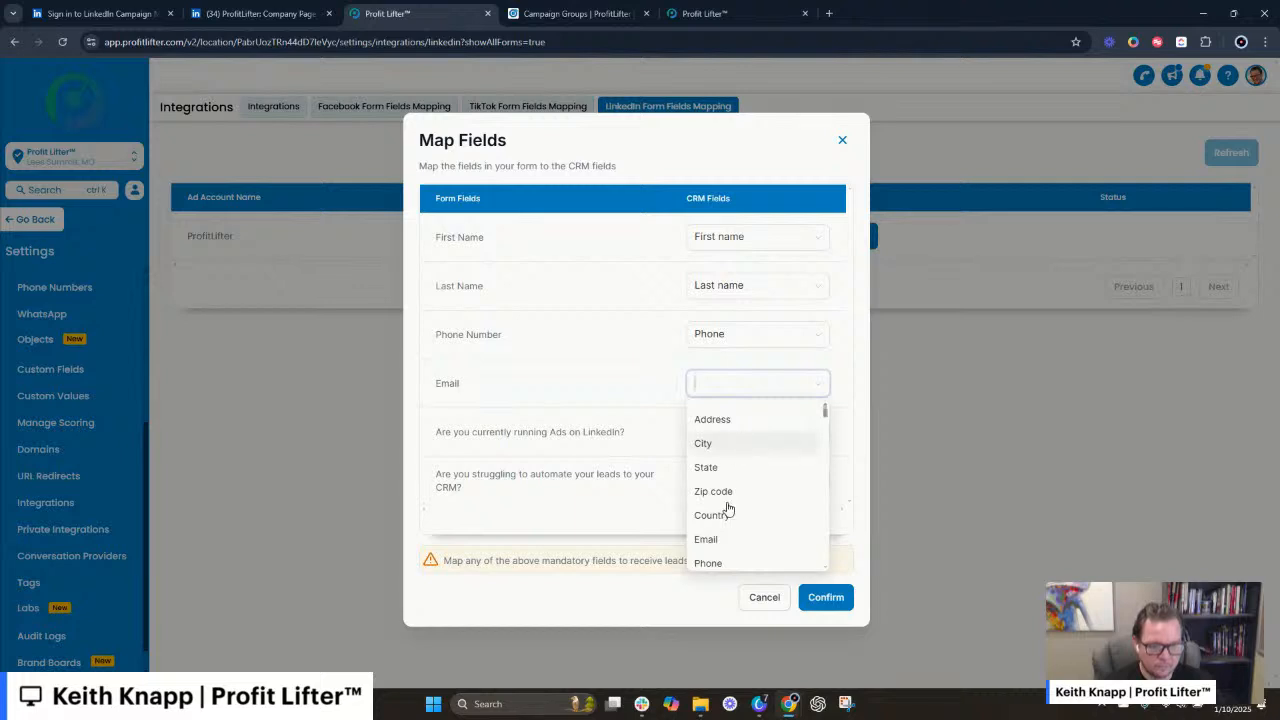
{"action": "left_click", "coordinate": [716, 539]}
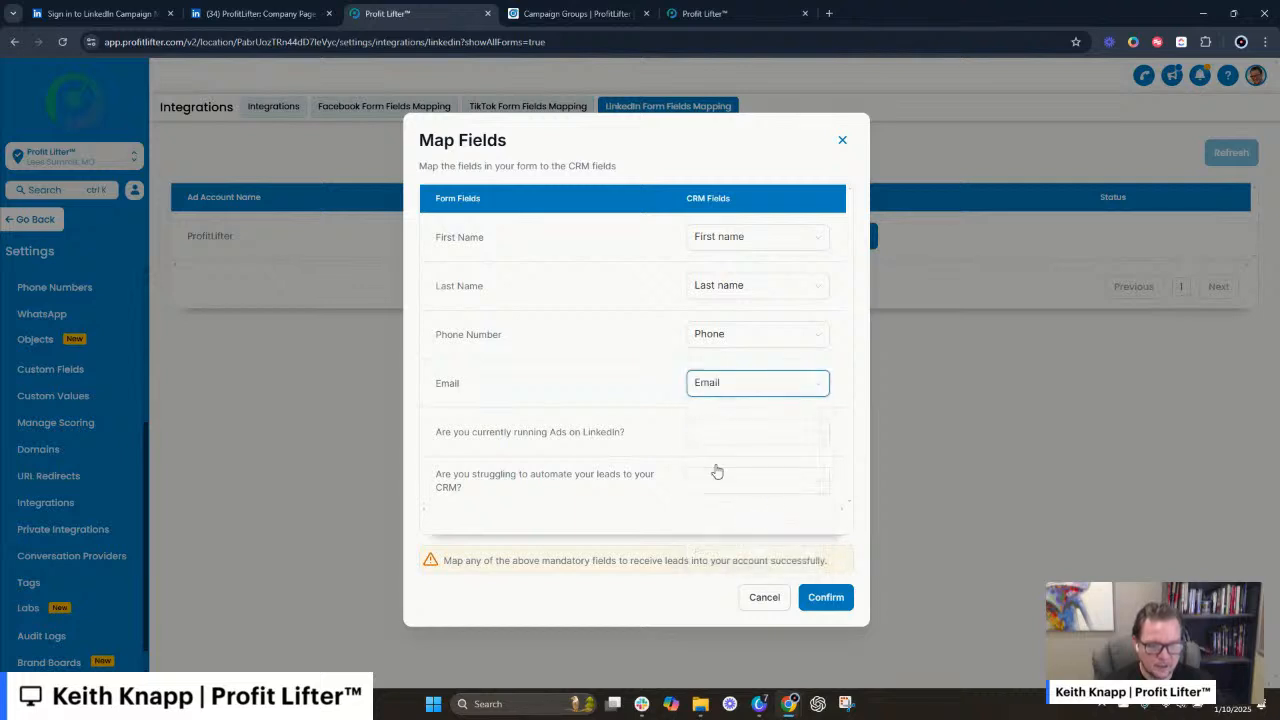
- Look through the CRM fields for one that matches the question "Are you currently running Ads on LinkedIn?"
{"action": "left_click", "coordinate": [762, 436]}
{"action": "scroll", "coordinate": [790, 512], "scroll_direction": "down", "scroll_amount": 5}
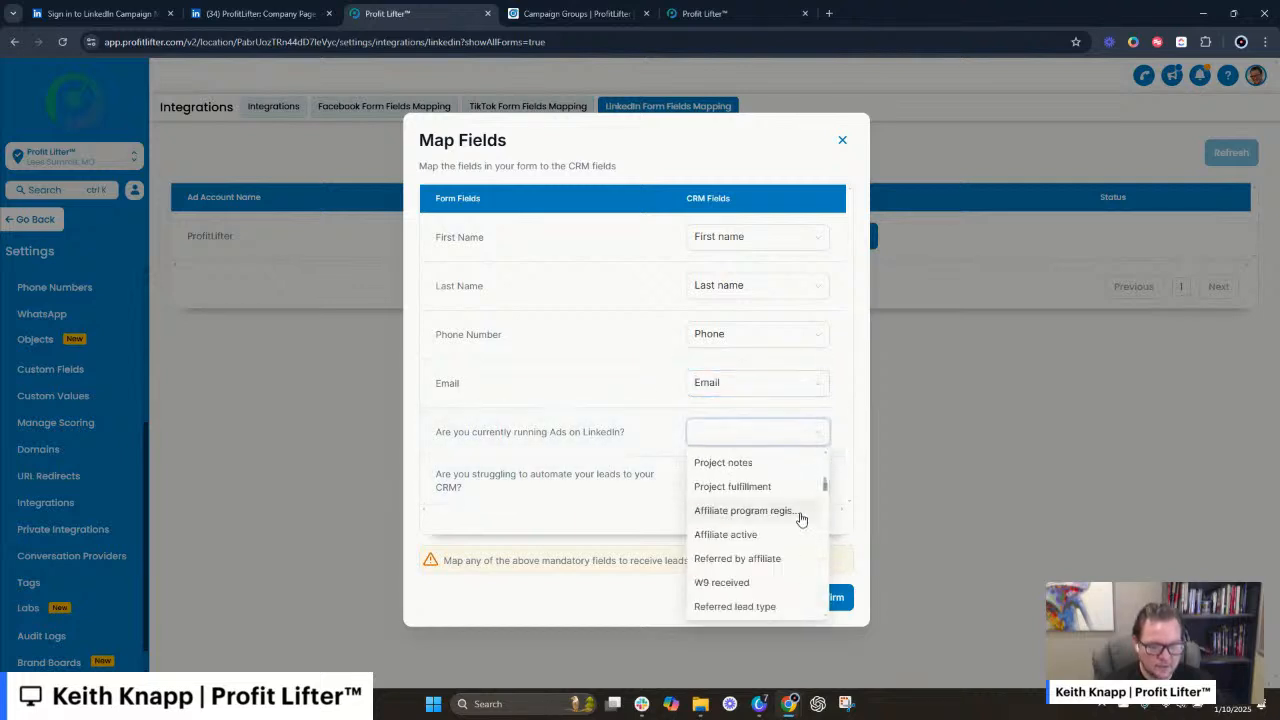
{"action": "scroll", "coordinate": [800, 518], "scroll_direction": "down", "scroll_amount": 10}
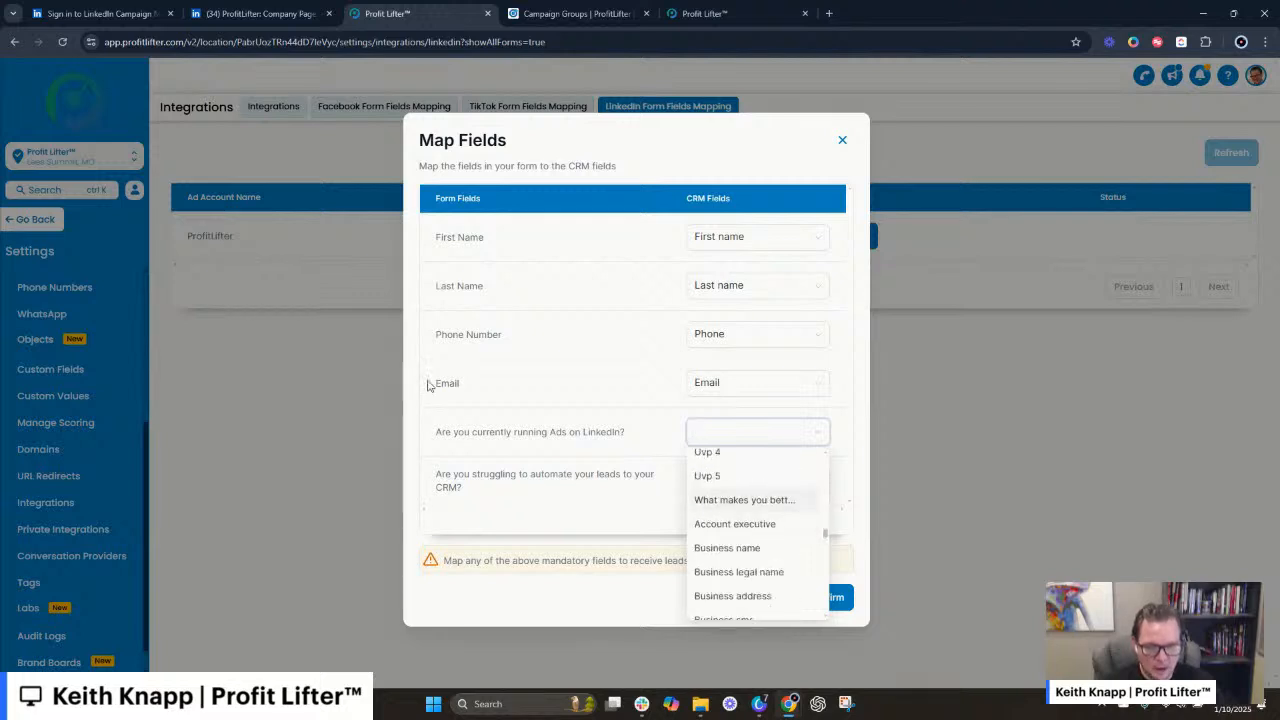
{"action": "left_click", "coordinate": [494, 431]}
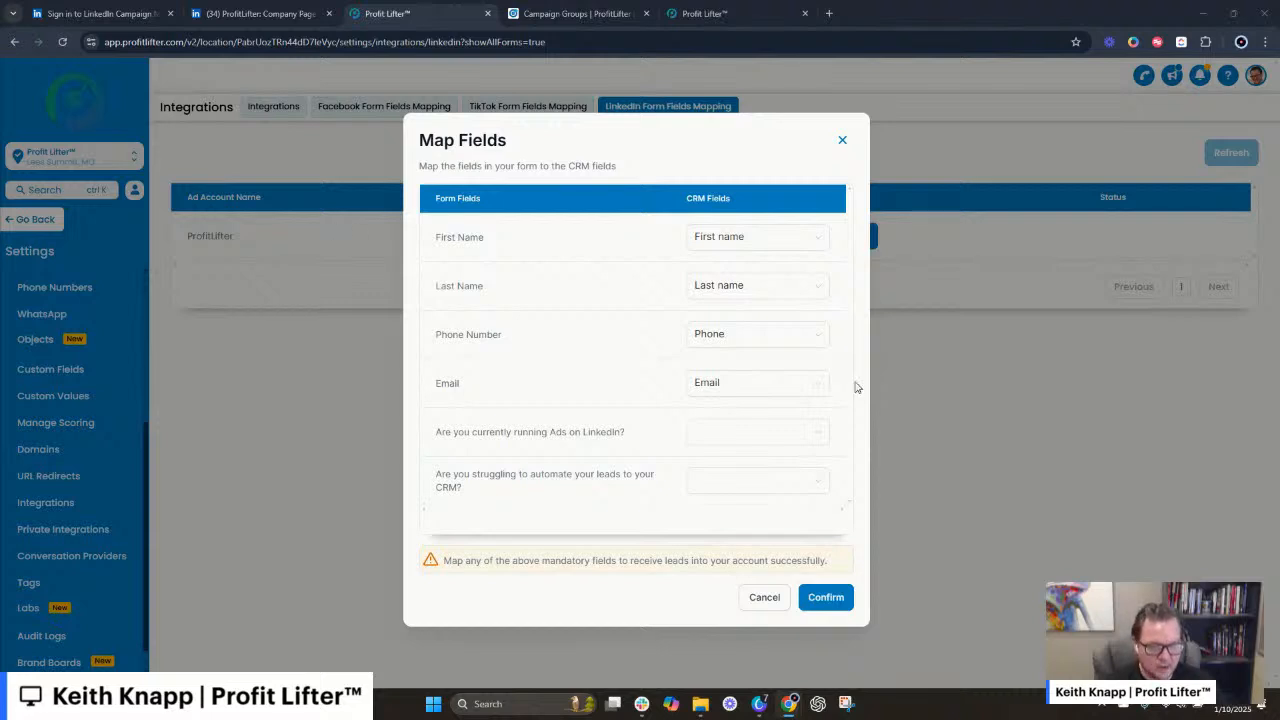
{"action": "left_click", "coordinate": [726, 430]}
{"action": "scroll", "coordinate": [775, 478], "scroll_direction": "down", "scroll_amount": 2}
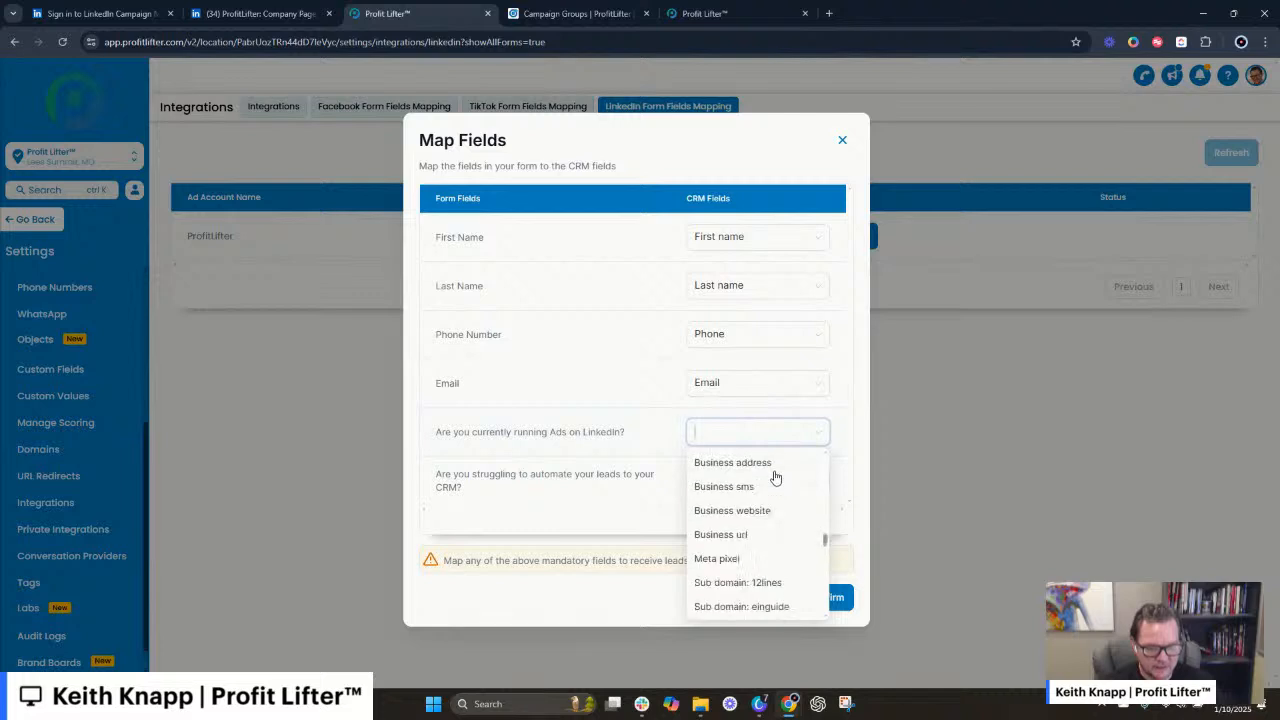
{"action": "scroll", "coordinate": [775, 478], "scroll_direction": "down", "scroll_amount": 10}
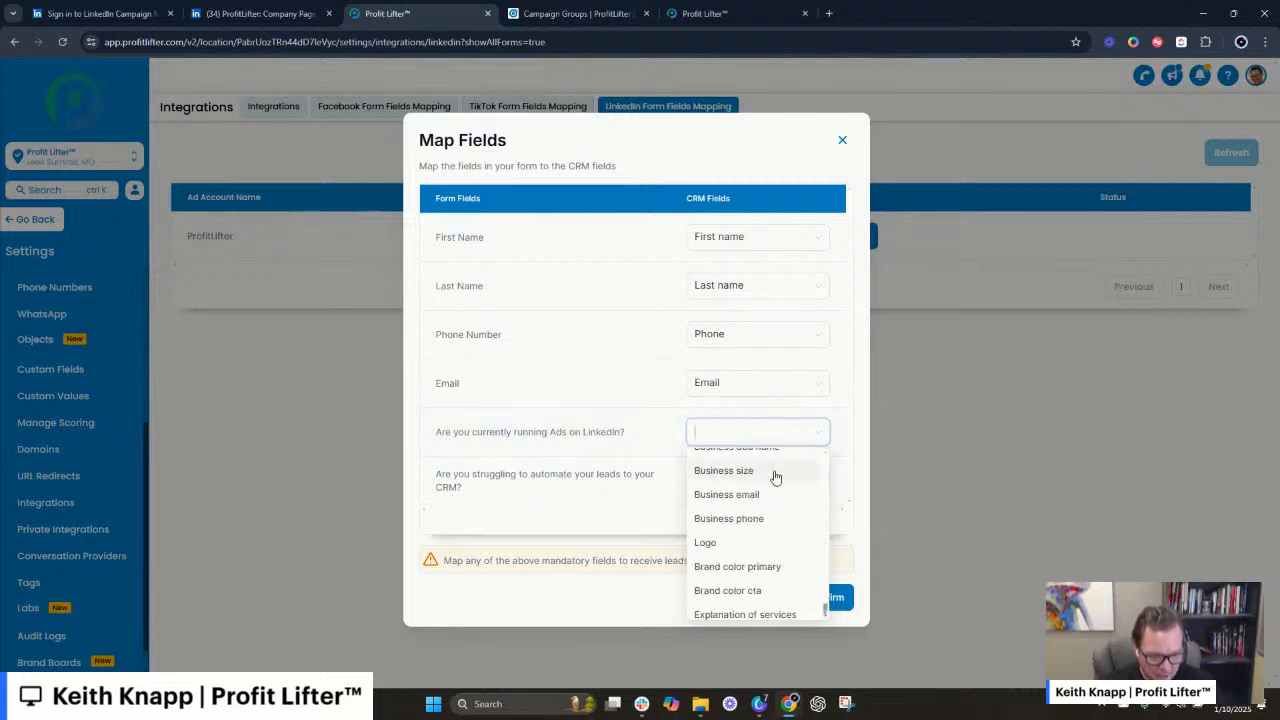
{"action": "scroll", "coordinate": [775, 478], "scroll_direction": "down", "scroll_amount": 1}
{"action": "scroll", "coordinate": [729, 557], "scroll_direction": "up", "scroll_amount": 3}
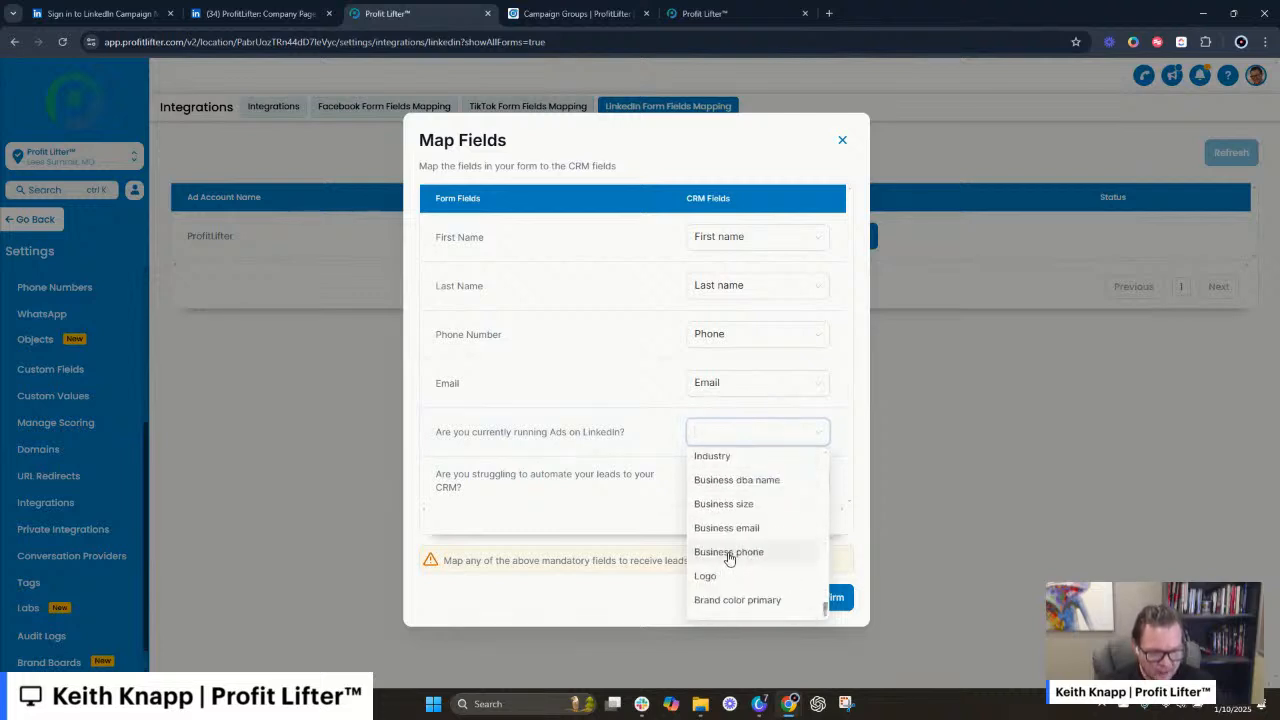
{"action": "scroll", "coordinate": [729, 557], "scroll_direction": "up", "scroll_amount": 10}
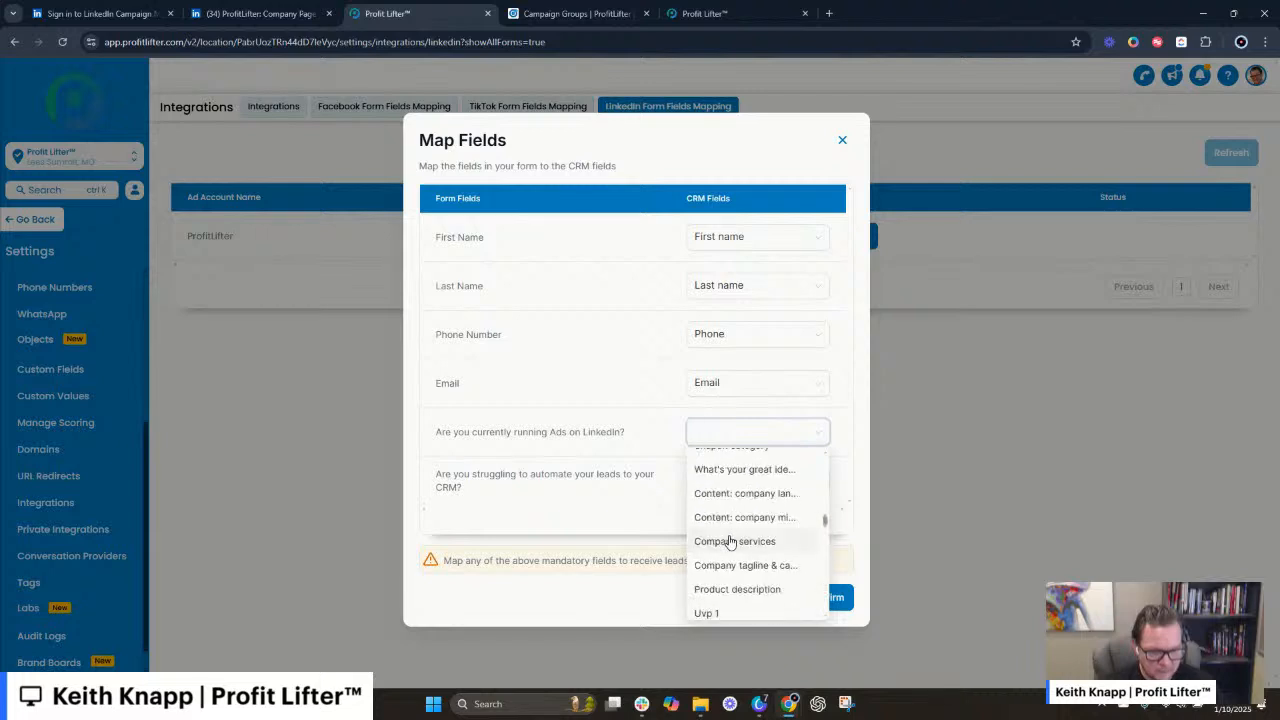
{"action": "scroll", "coordinate": [729, 541], "scroll_direction": "up", "scroll_amount": 6}
{"action": "left_click", "coordinate": [536, 446]}
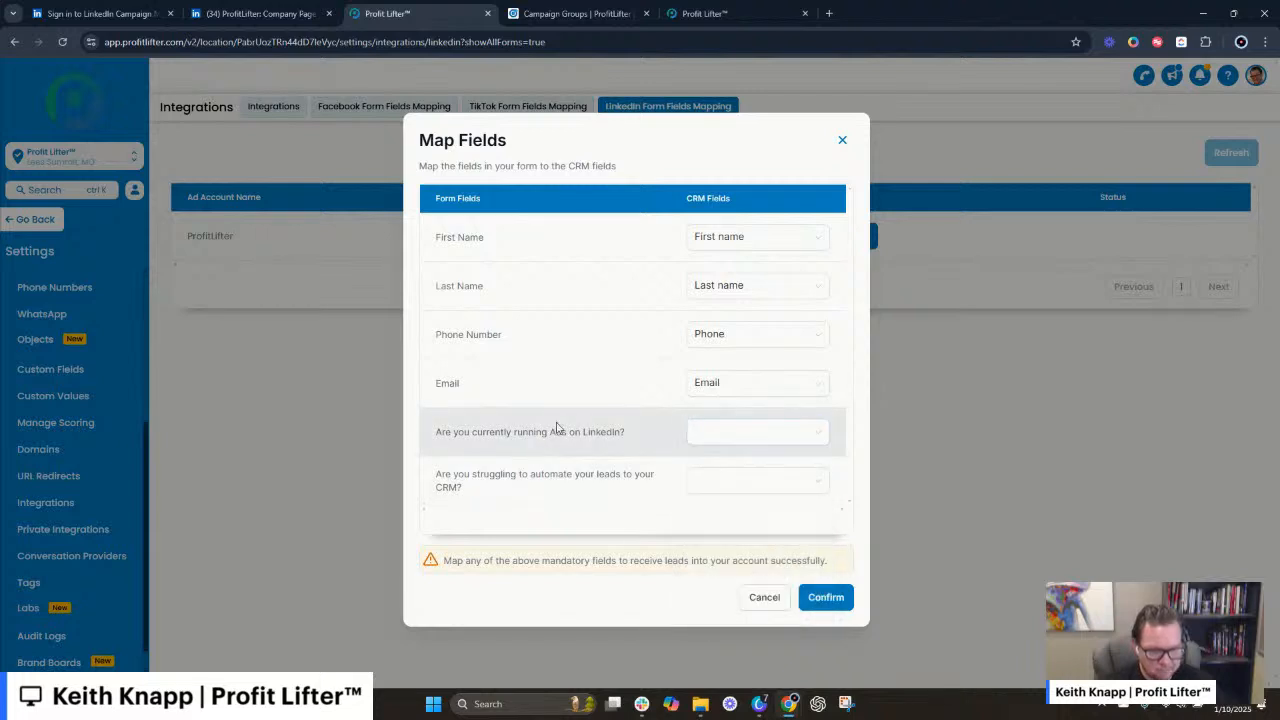
- Confirm the field mapping and turn on the status of the Will it Automate? form
{"action": "left_click", "coordinate": [826, 597]}
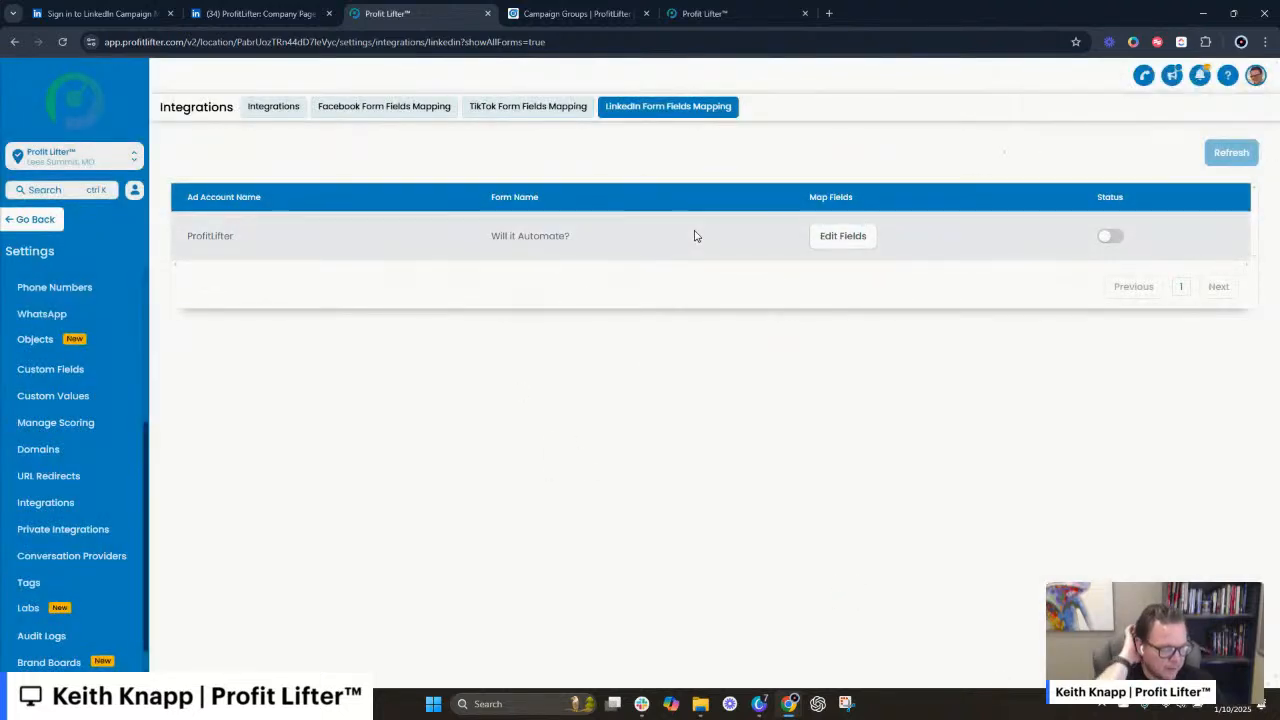
{"action": "left_click", "coordinate": [1110, 237]}
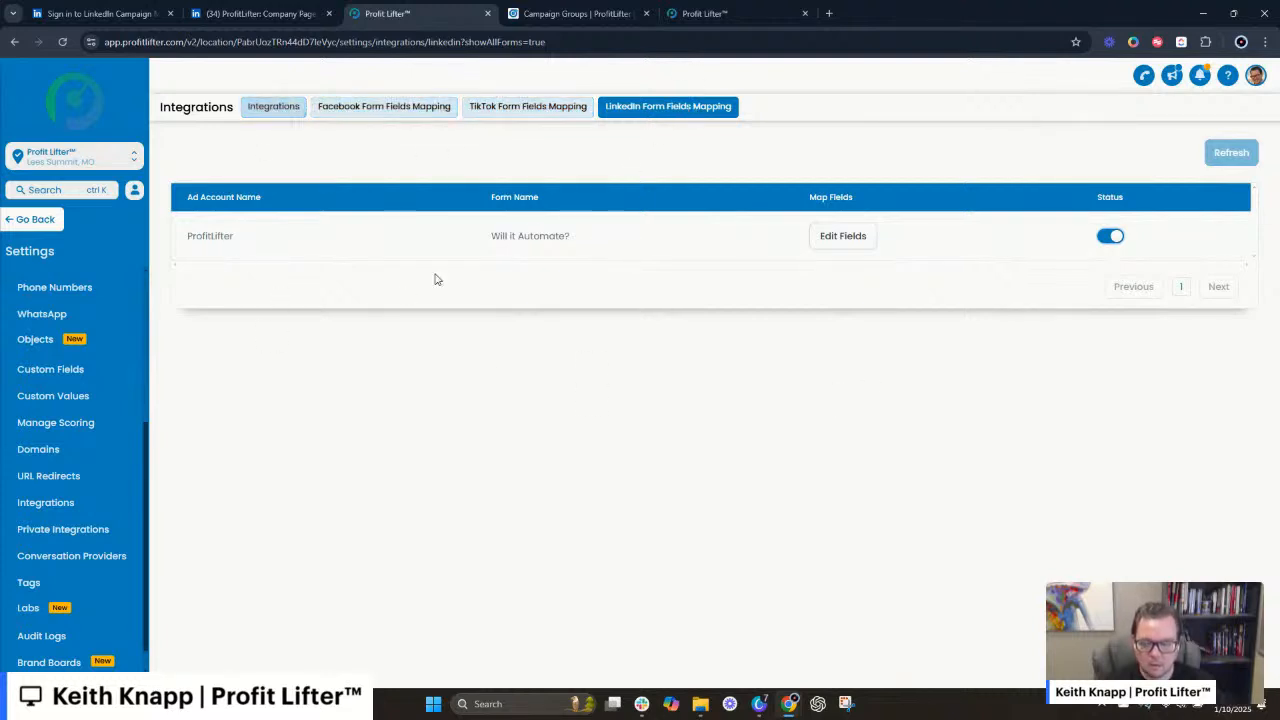
- Leave the settings and open the Will it Automate workflow from the TESTING folder of the automation workflows
{"action": "left_click", "coordinate": [25, 226]}
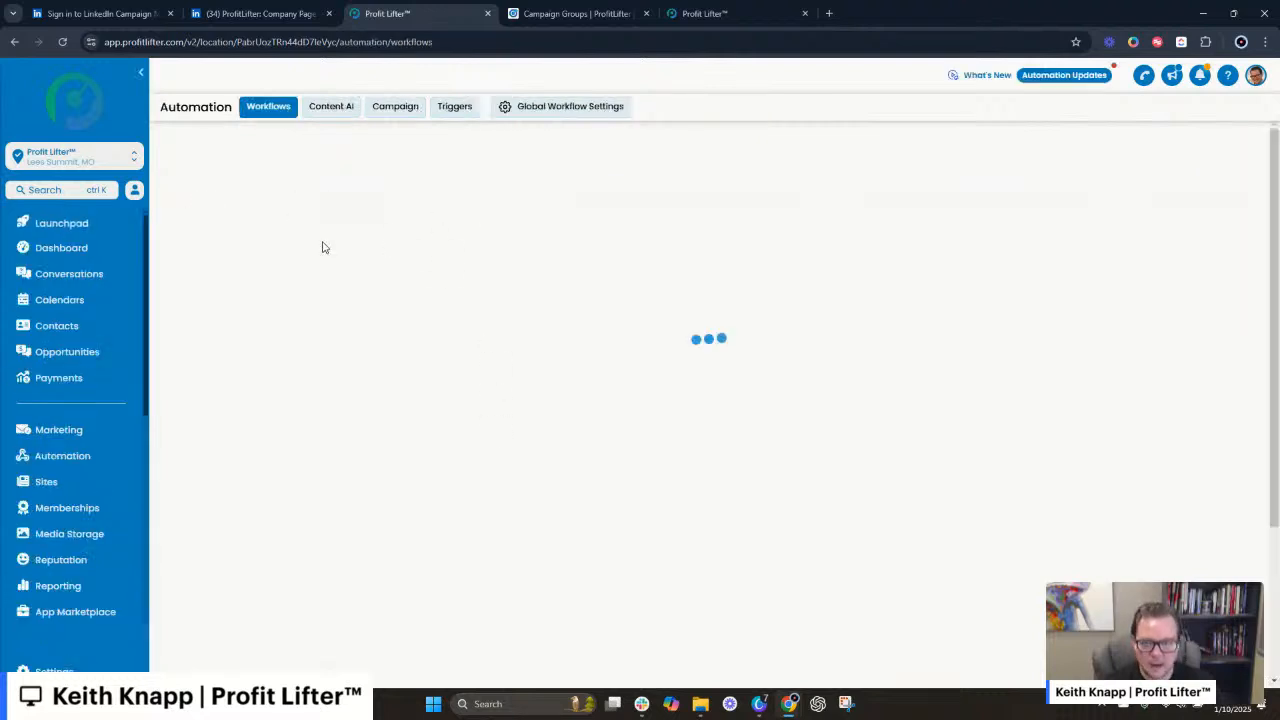
{"action": "scroll", "coordinate": [524, 452], "scroll_direction": "down", "scroll_amount": 10}
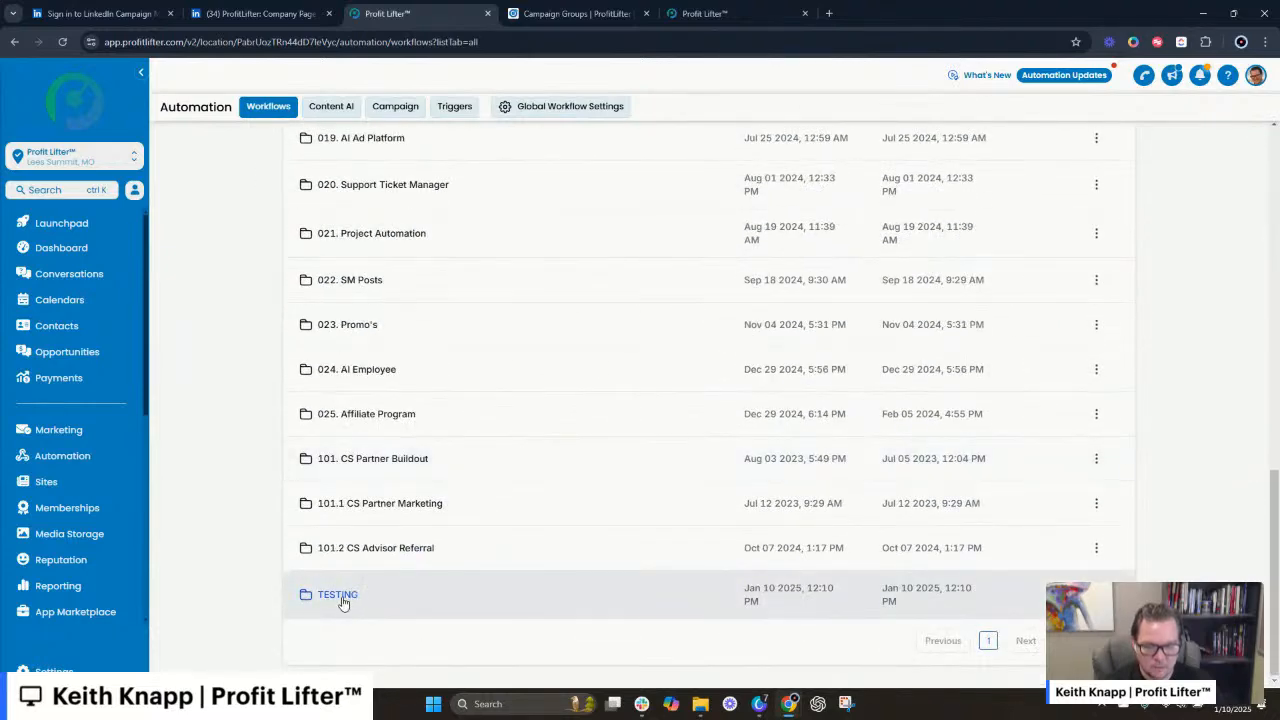
{"action": "left_click", "coordinate": [337, 595]}
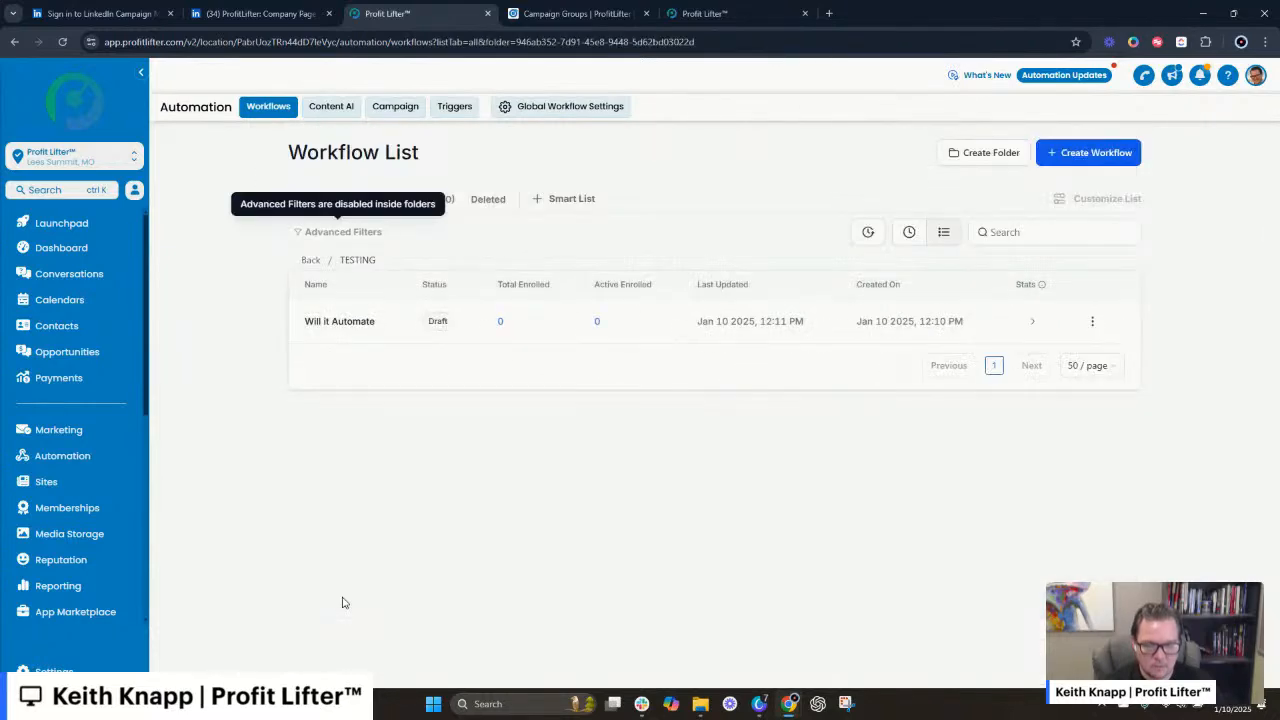
{"action": "left_click", "coordinate": [340, 321]}
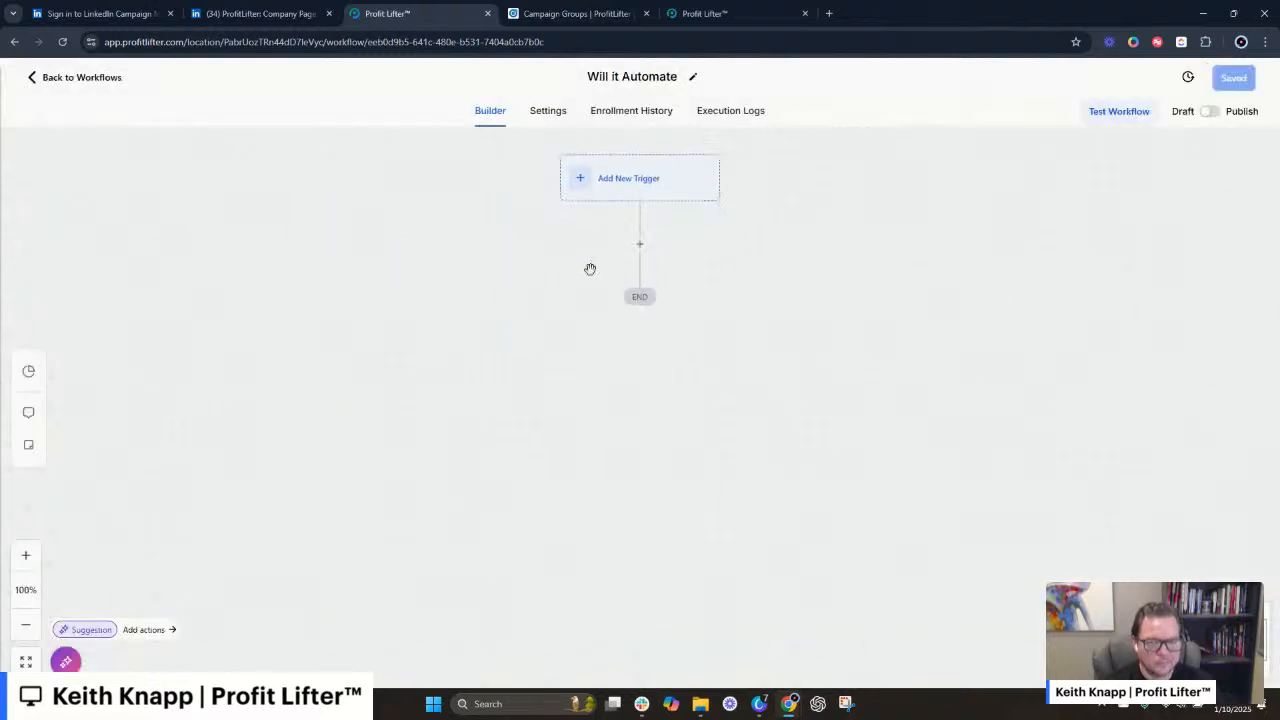
- Add a new workflow trigger of the type LinkedIn Lead Form Submitted
{"action": "left_click", "coordinate": [620, 176]}
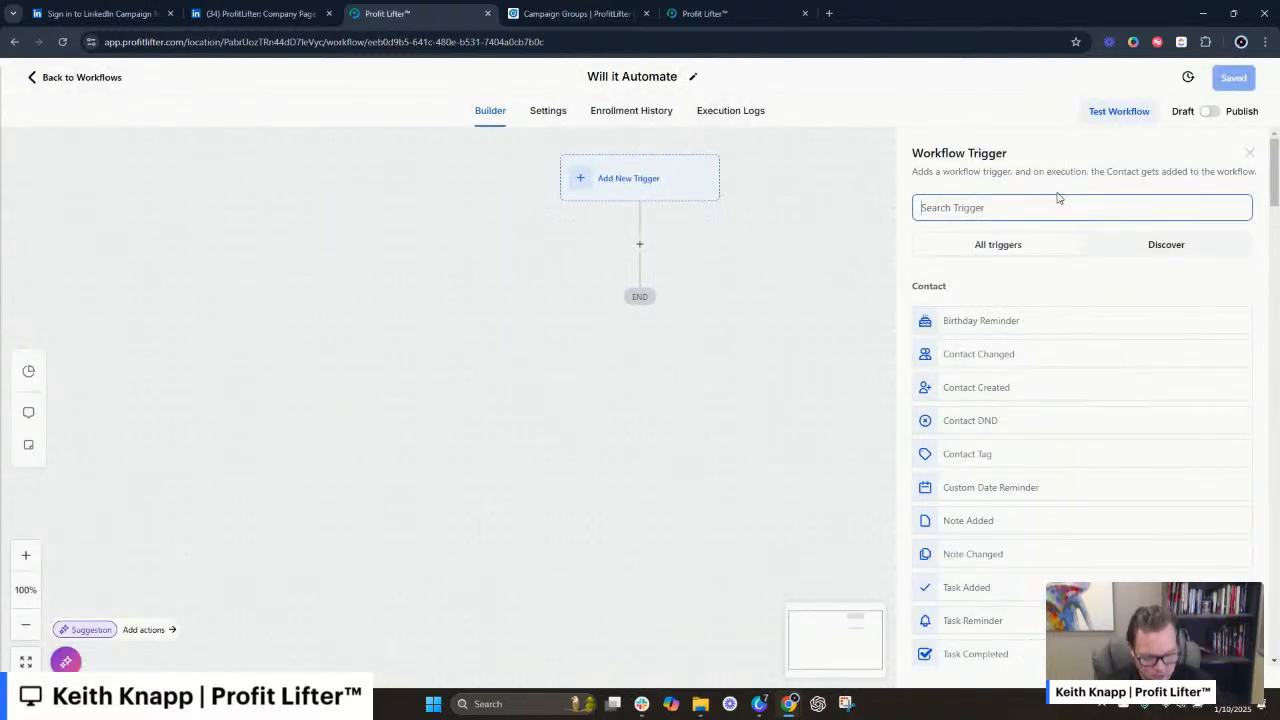
{"action": "type", "text": "linked"}
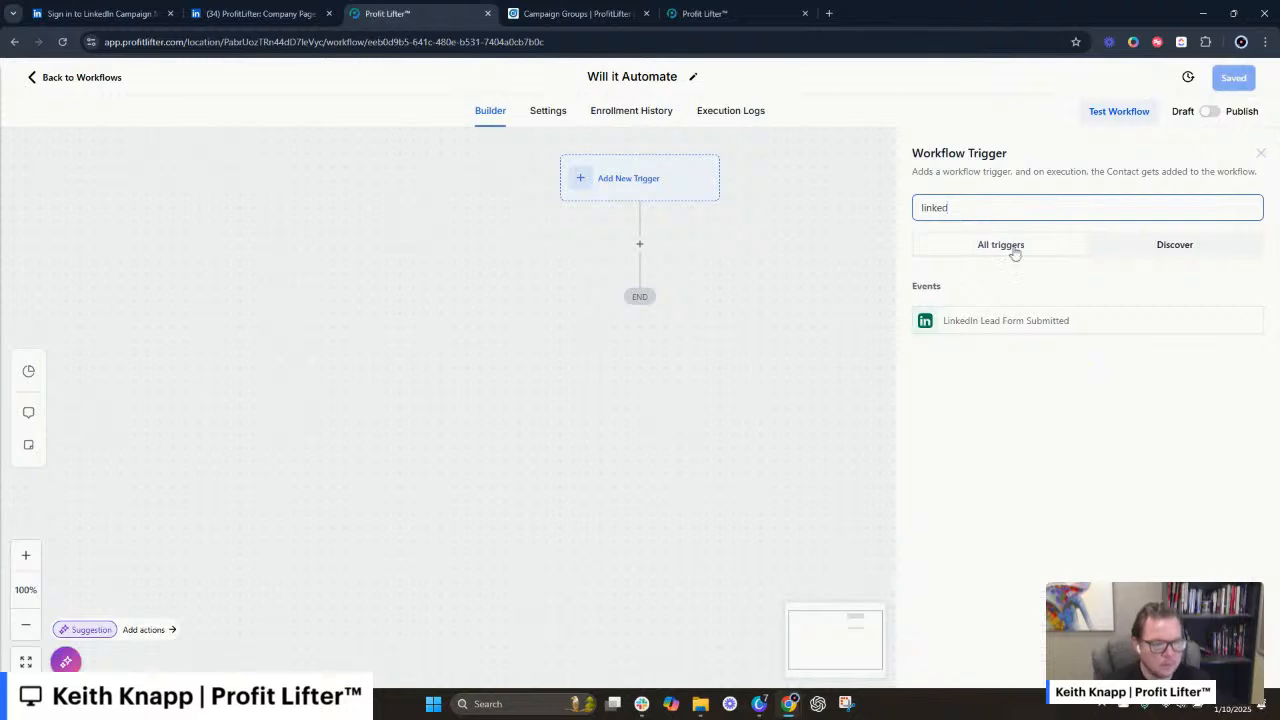
{"action": "left_click", "coordinate": [1007, 322]}
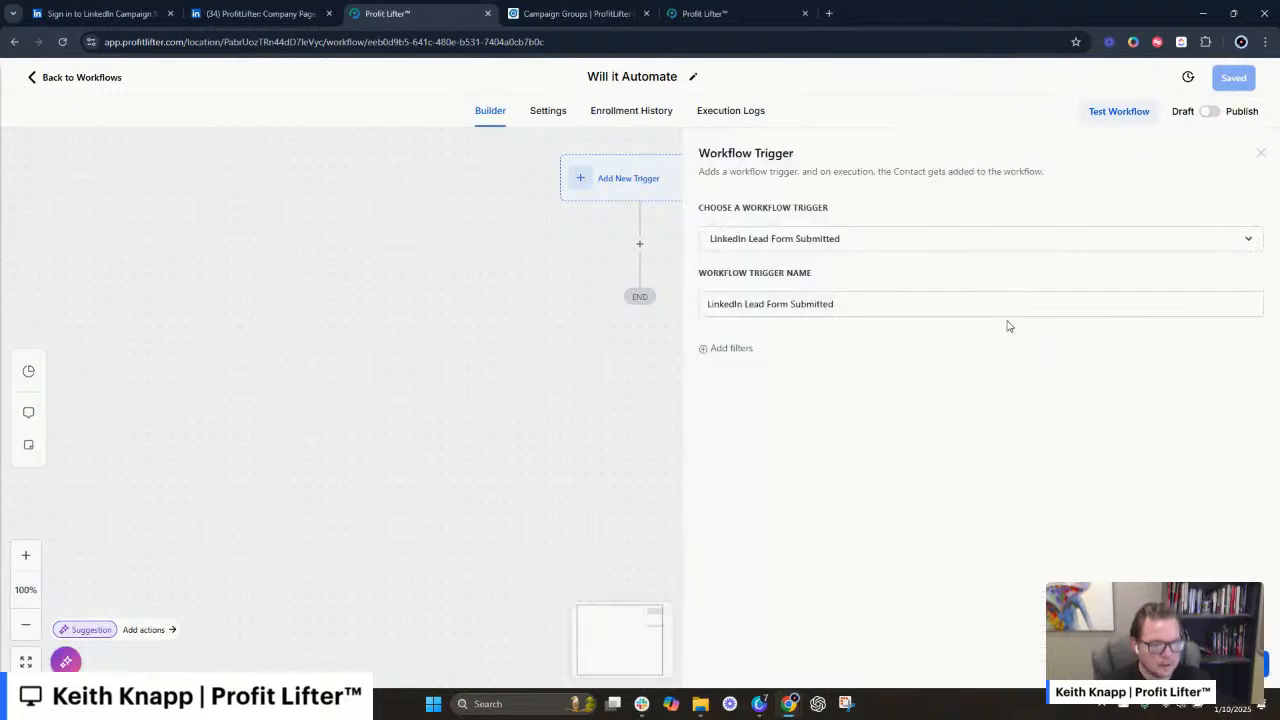
- Add a trigger filter requiring that Page is ProfitLifter
{"action": "left_click", "coordinate": [728, 349]}
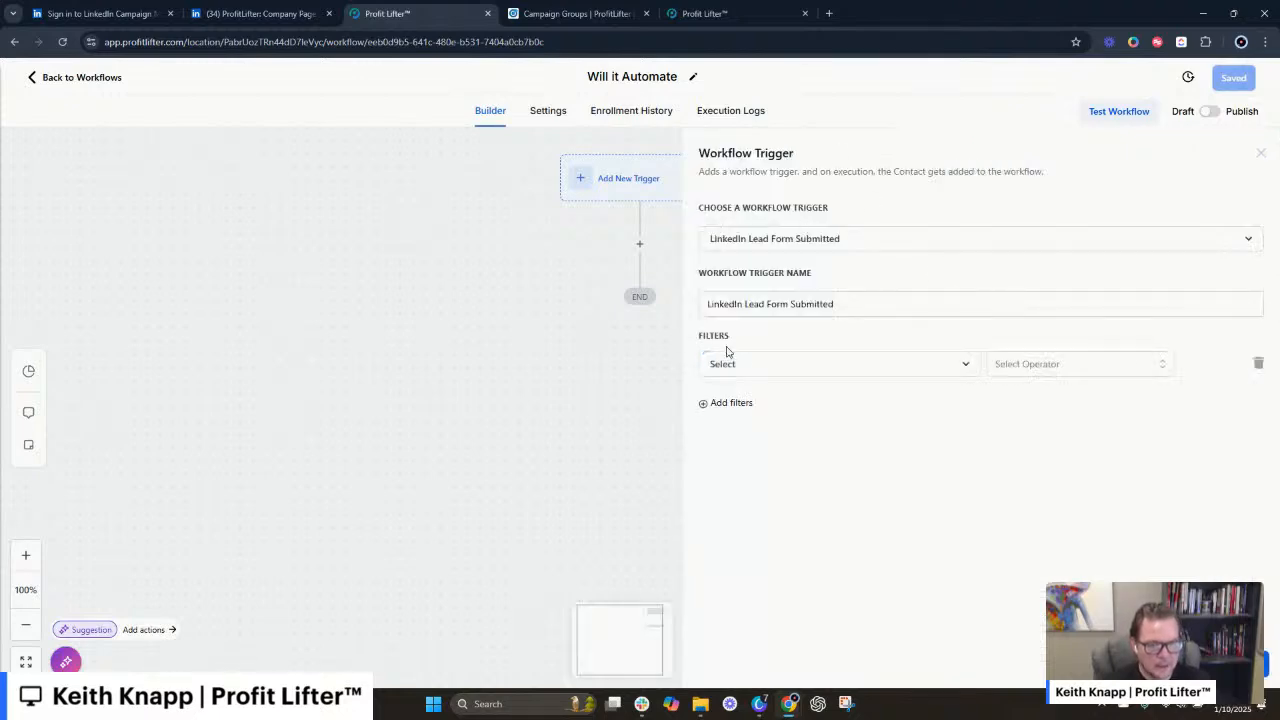
{"action": "left_click", "coordinate": [740, 366]}
{"action": "left_click", "coordinate": [755, 455]}
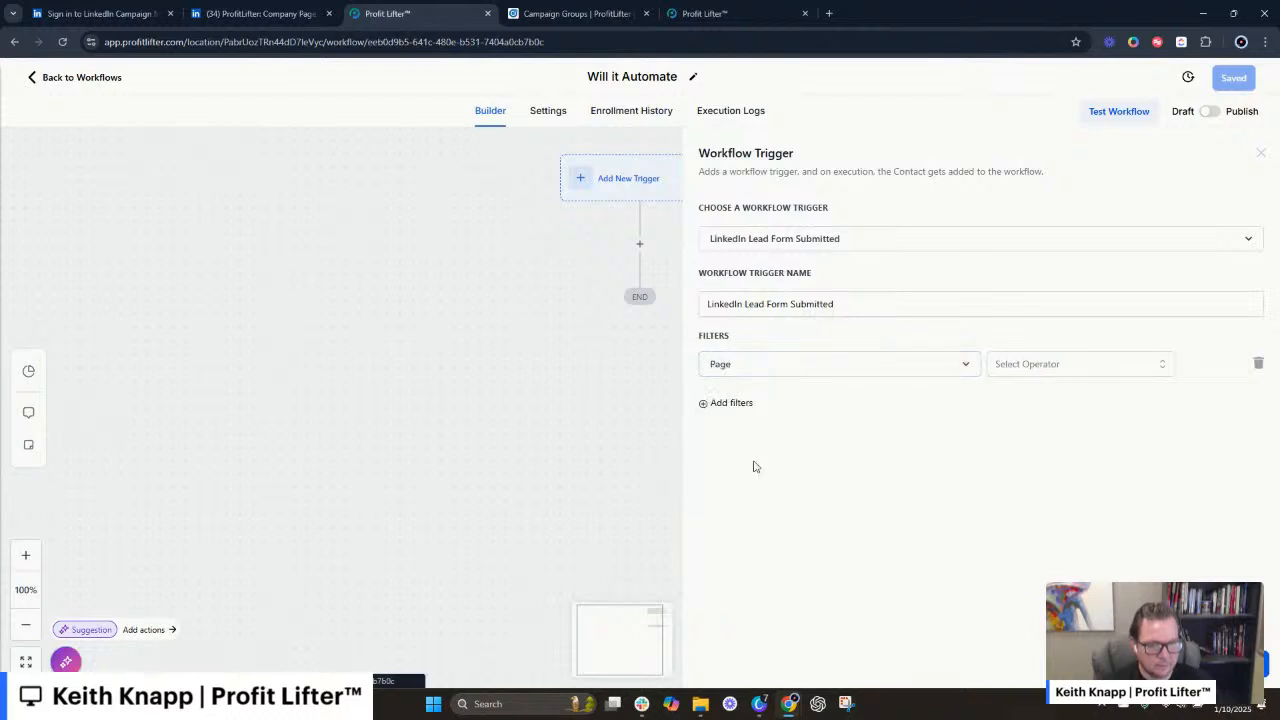
{"action": "left_click", "coordinate": [1040, 364]}
{"action": "left_click", "coordinate": [1009, 394]}
{"action": "left_click", "coordinate": [1129, 366]}
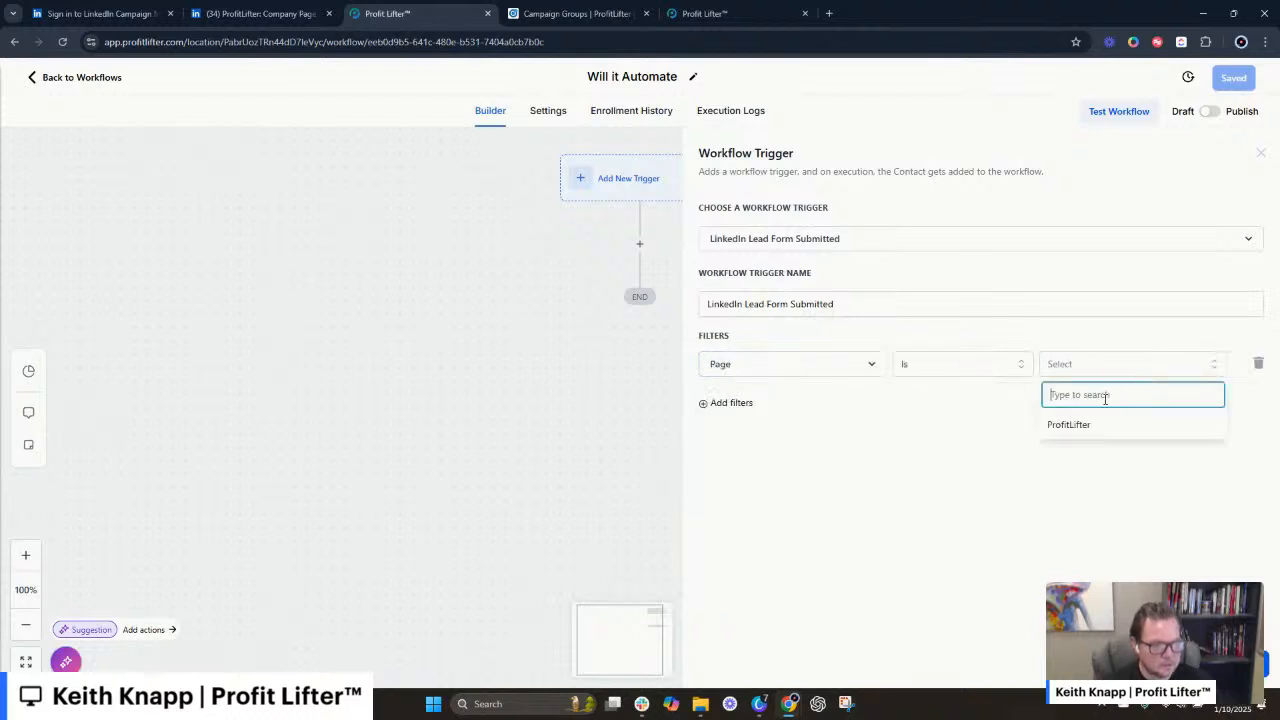
{"action": "left_click", "coordinate": [1090, 427]}
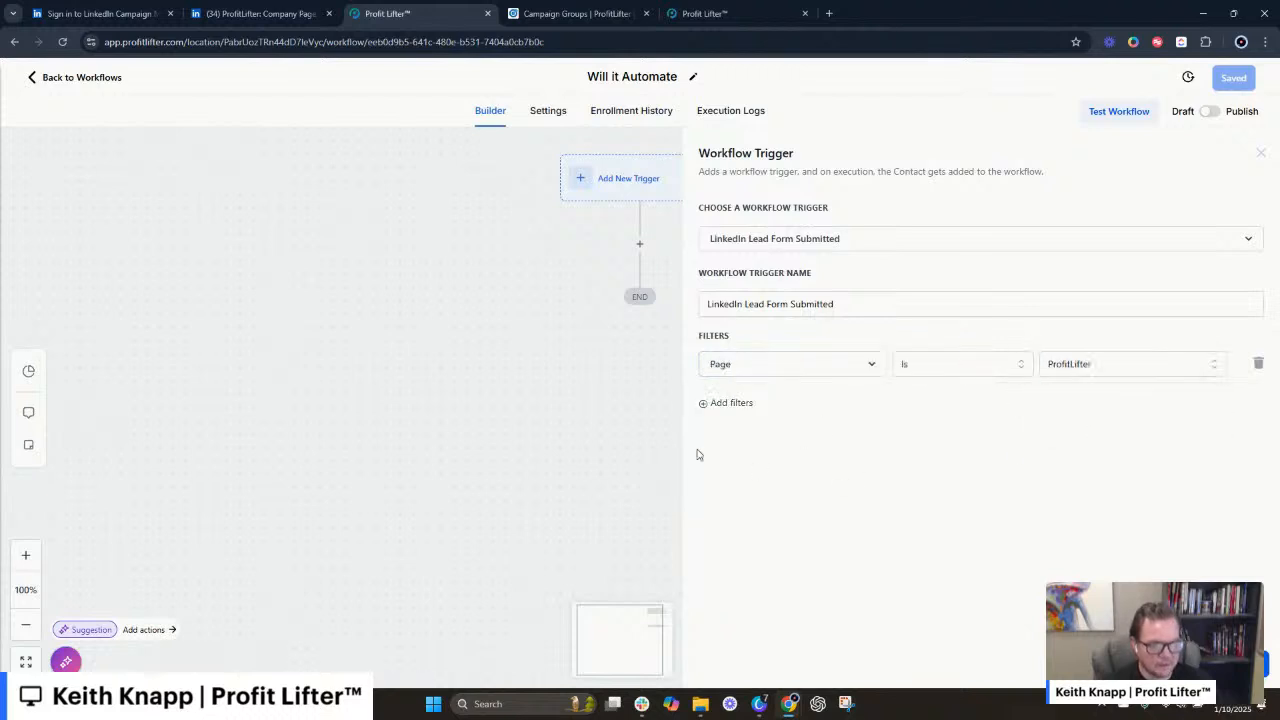
- Add a second filter requiring that Form is Will it Automate?, and save the trigger
{"action": "left_click", "coordinate": [729, 405]}
{"action": "left_click", "coordinate": [734, 403]}
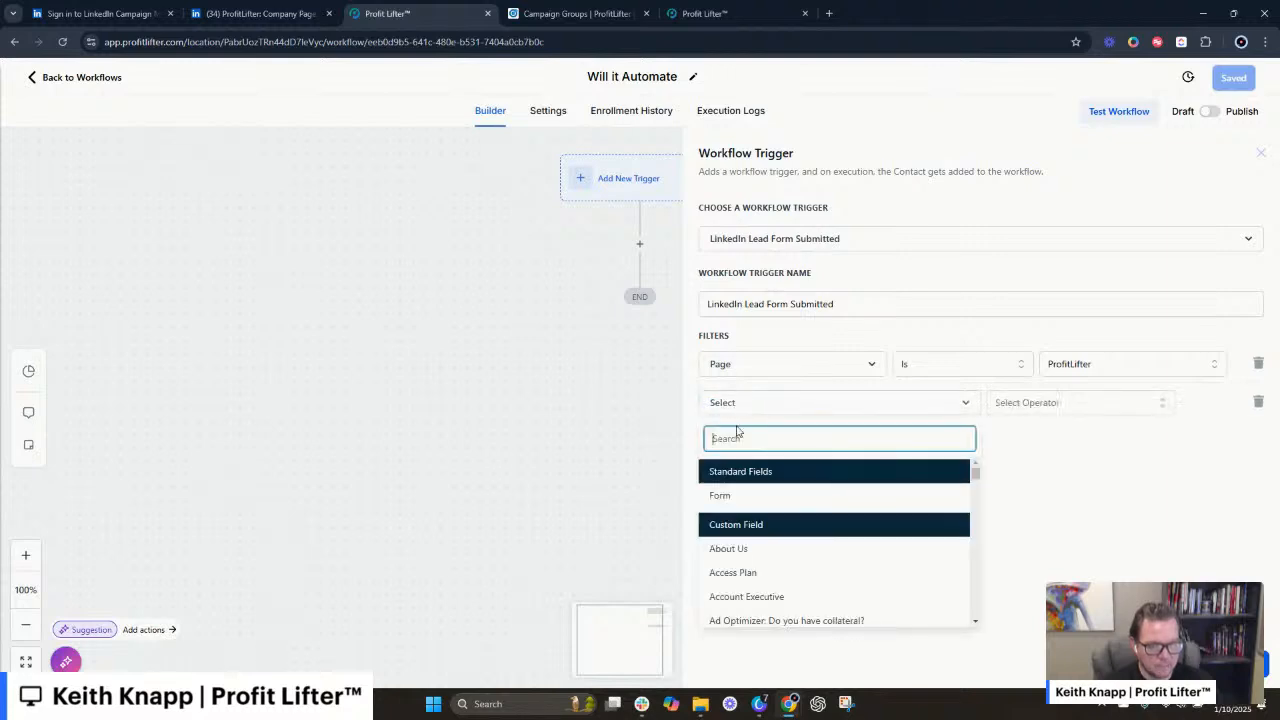
{"action": "left_click", "coordinate": [720, 495]}
{"action": "left_click", "coordinate": [1037, 402]}
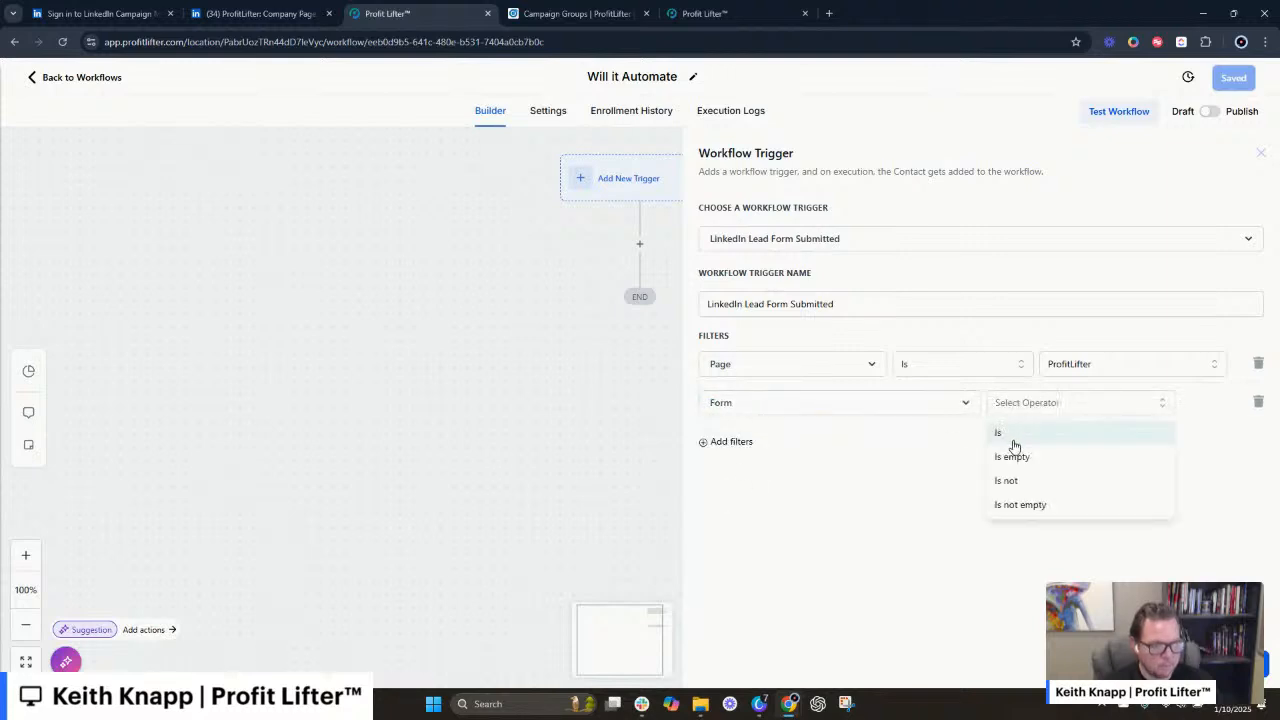
{"action": "left_click", "coordinate": [1012, 437]}
{"action": "left_click", "coordinate": [1104, 411]}
{"action": "left_click", "coordinate": [1085, 464]}
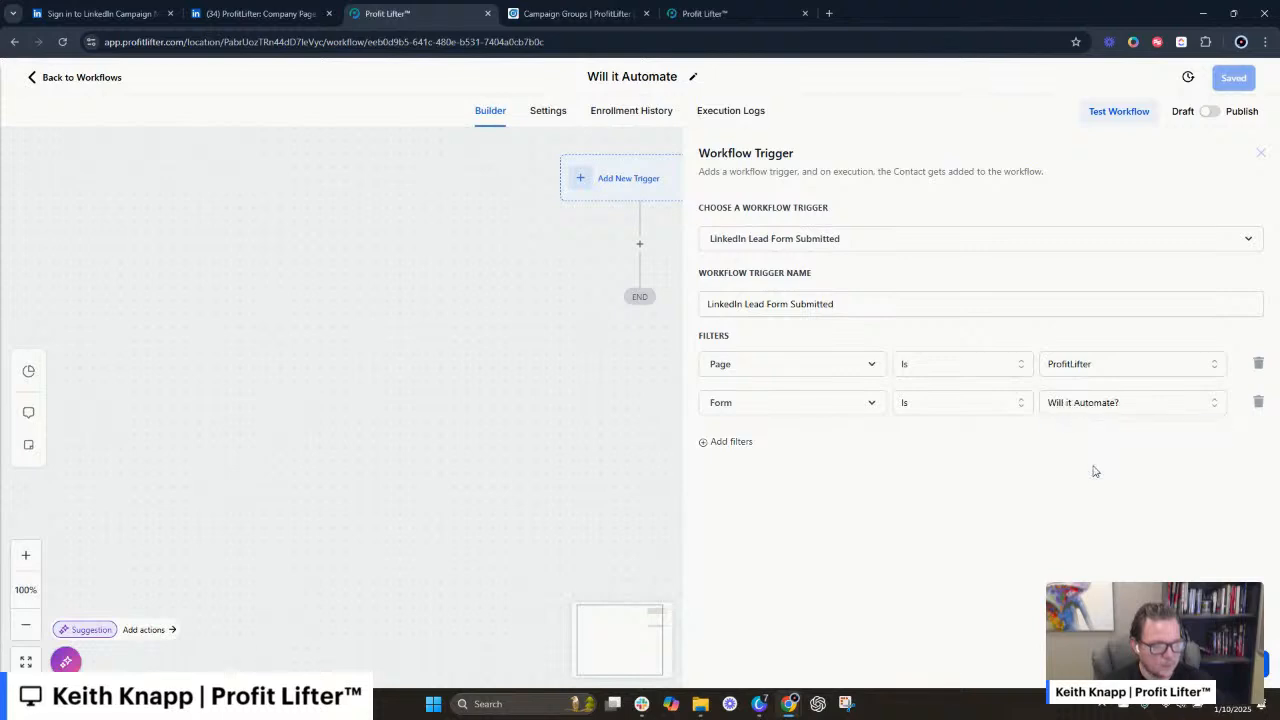
{"action": "left_click", "coordinate": [1228, 664]}
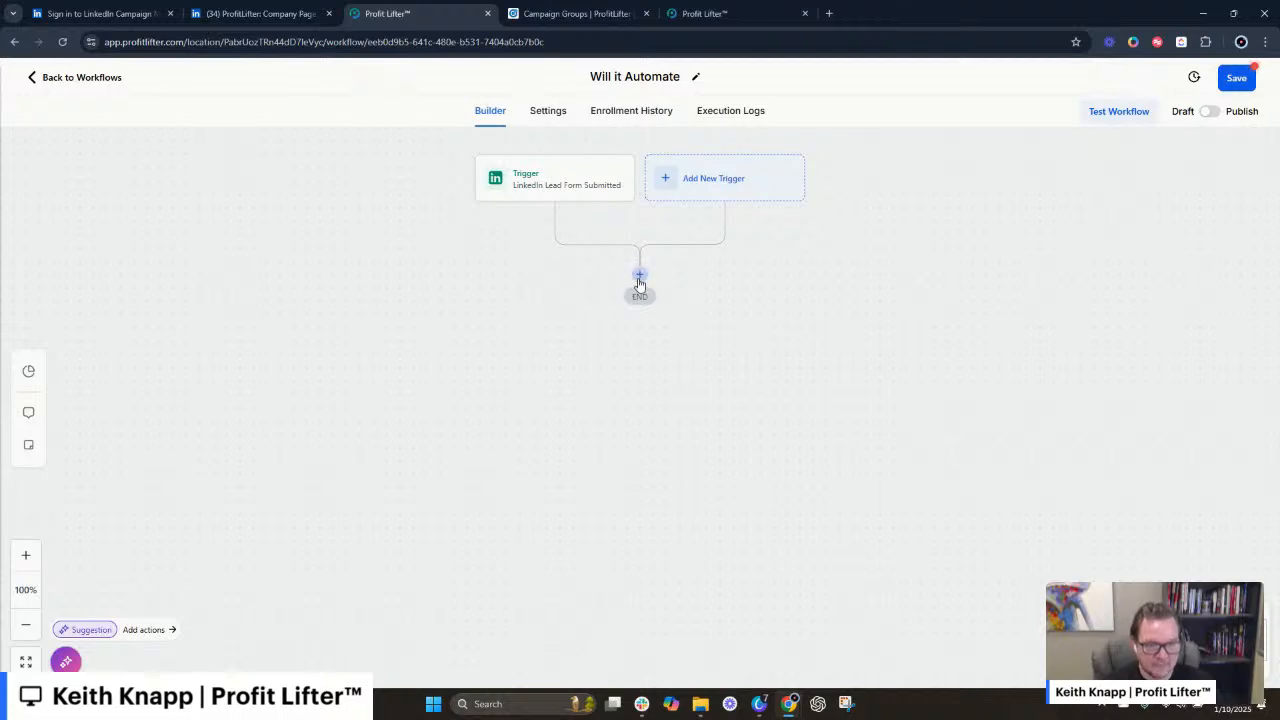
{"action": "left_click", "coordinate": [640, 274]}
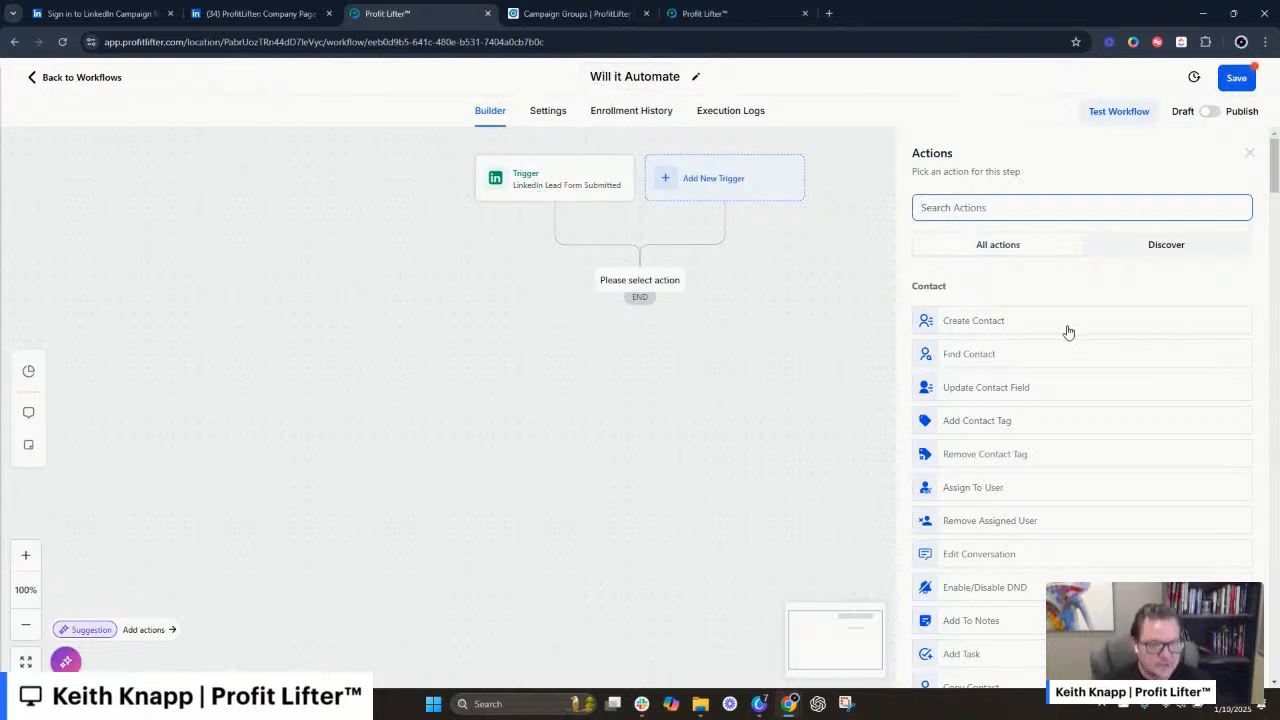
{"action": "scroll", "coordinate": [1068, 332], "scroll_direction": "down", "scroll_amount": 2}
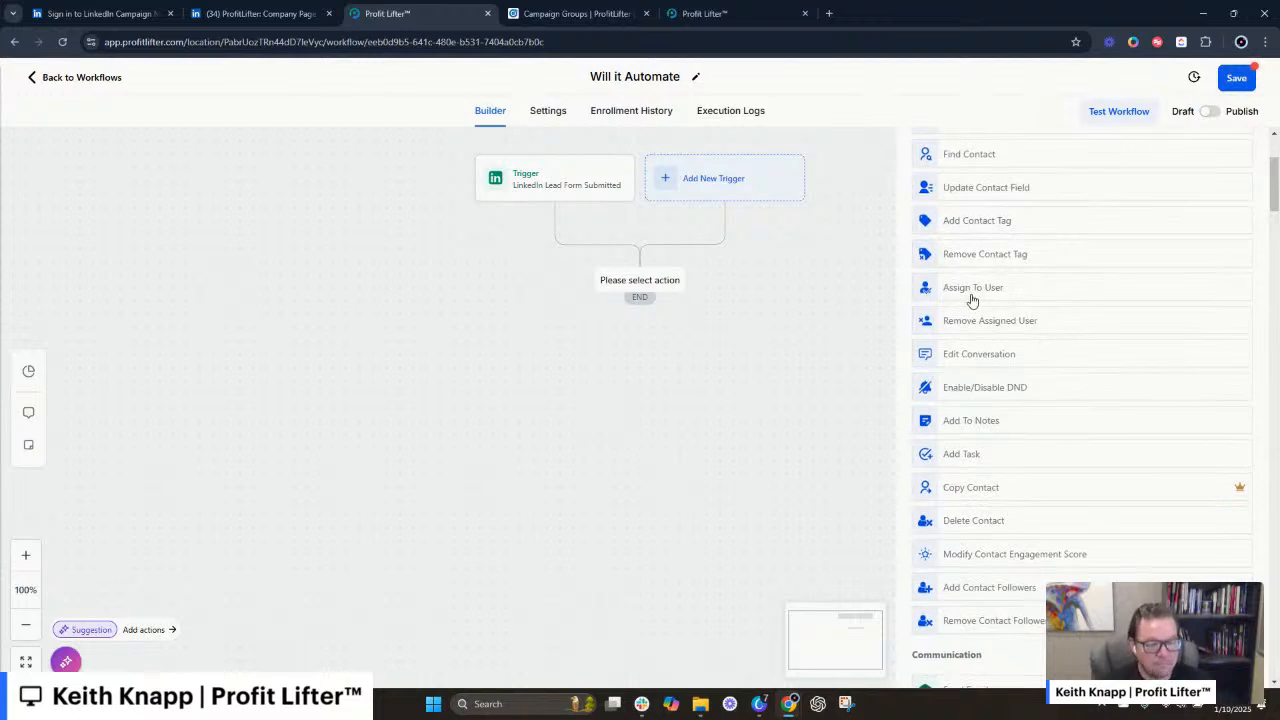
{"action": "scroll", "coordinate": [983, 403], "scroll_direction": "down", "scroll_amount": 3}
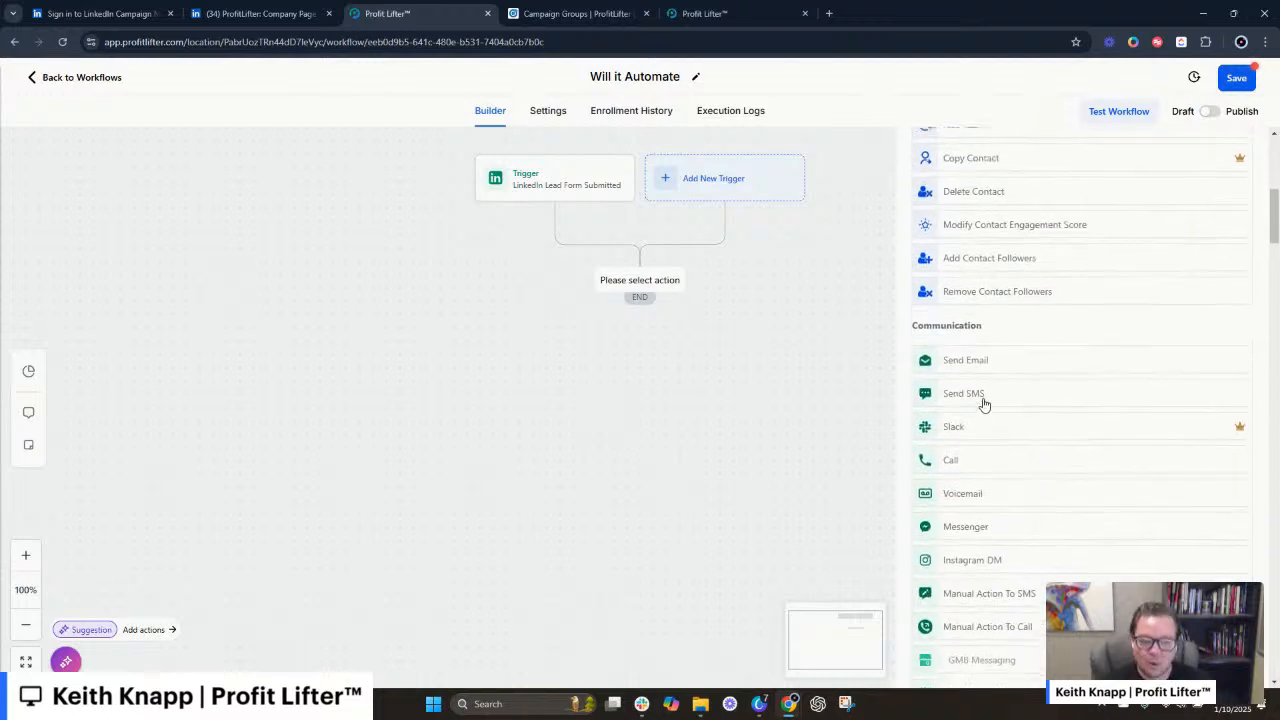
{"action": "scroll", "coordinate": [983, 403], "scroll_direction": "up", "scroll_amount": 5}
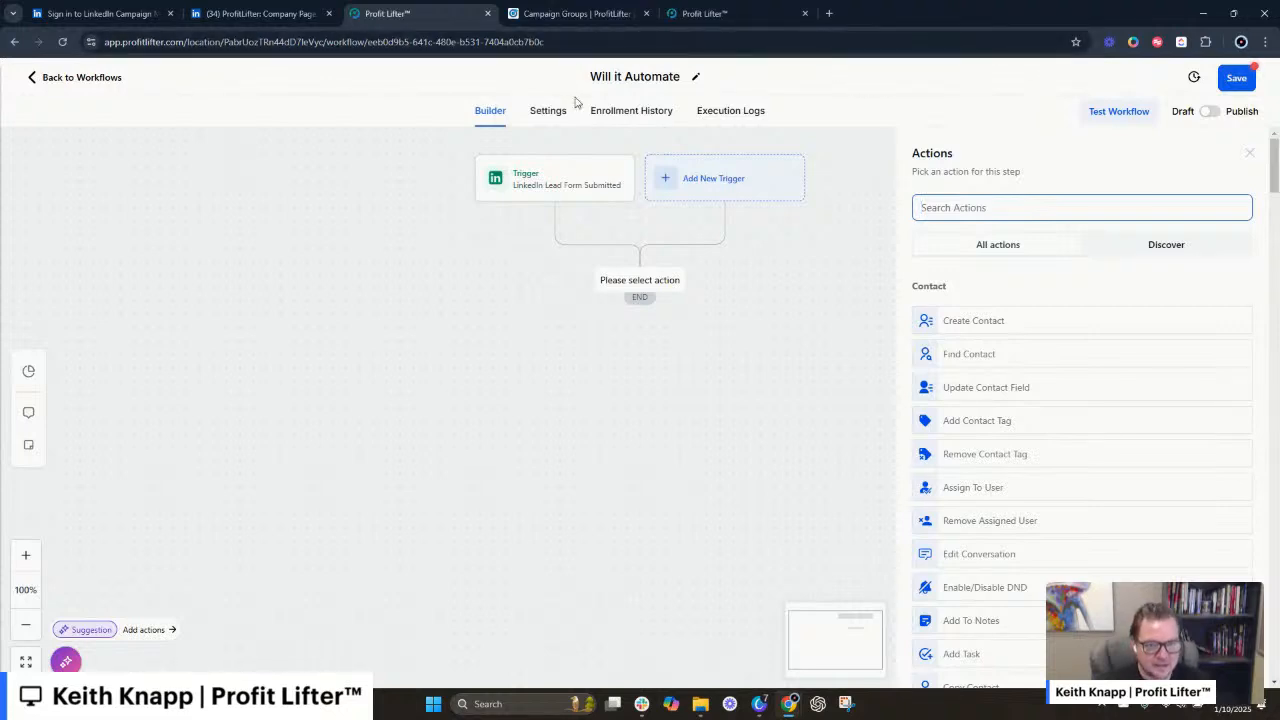
{"action": "left_click", "coordinate": [616, 76]}
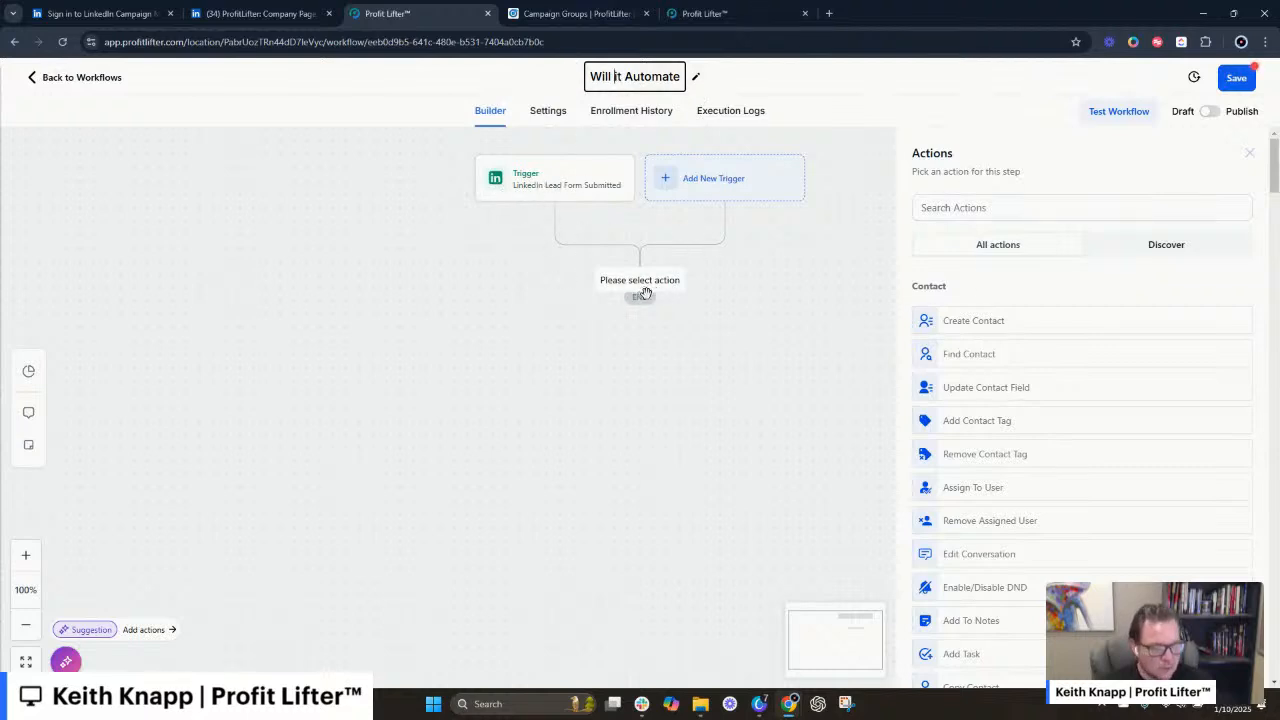
{"action": "left_click", "coordinate": [1022, 208]}
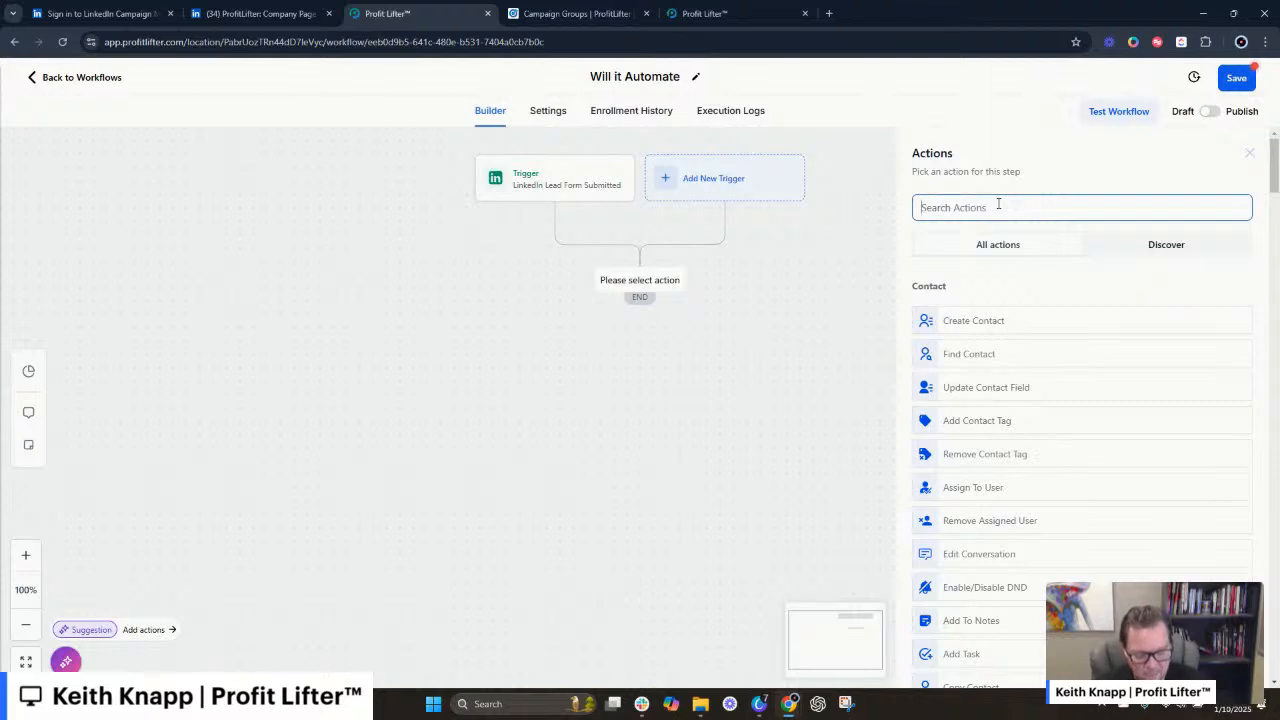
{"action": "type", "text": "email"}
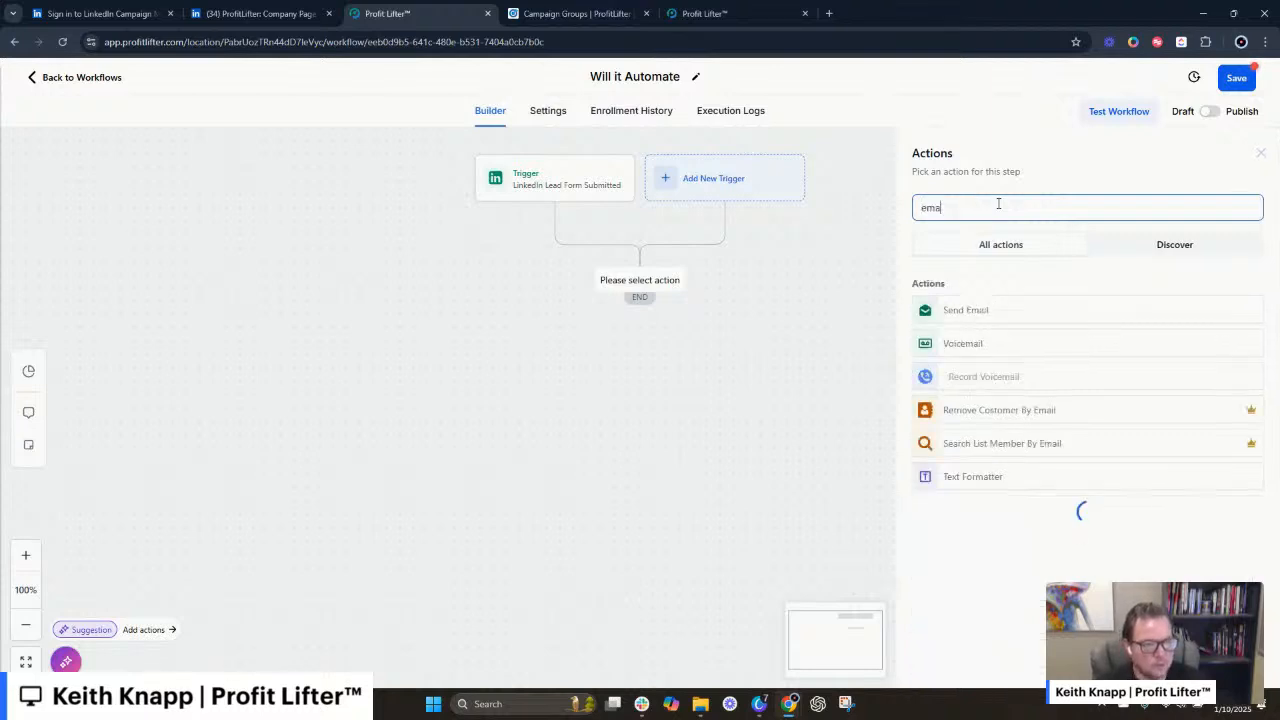
{"action": "left_click", "coordinate": [986, 311]}
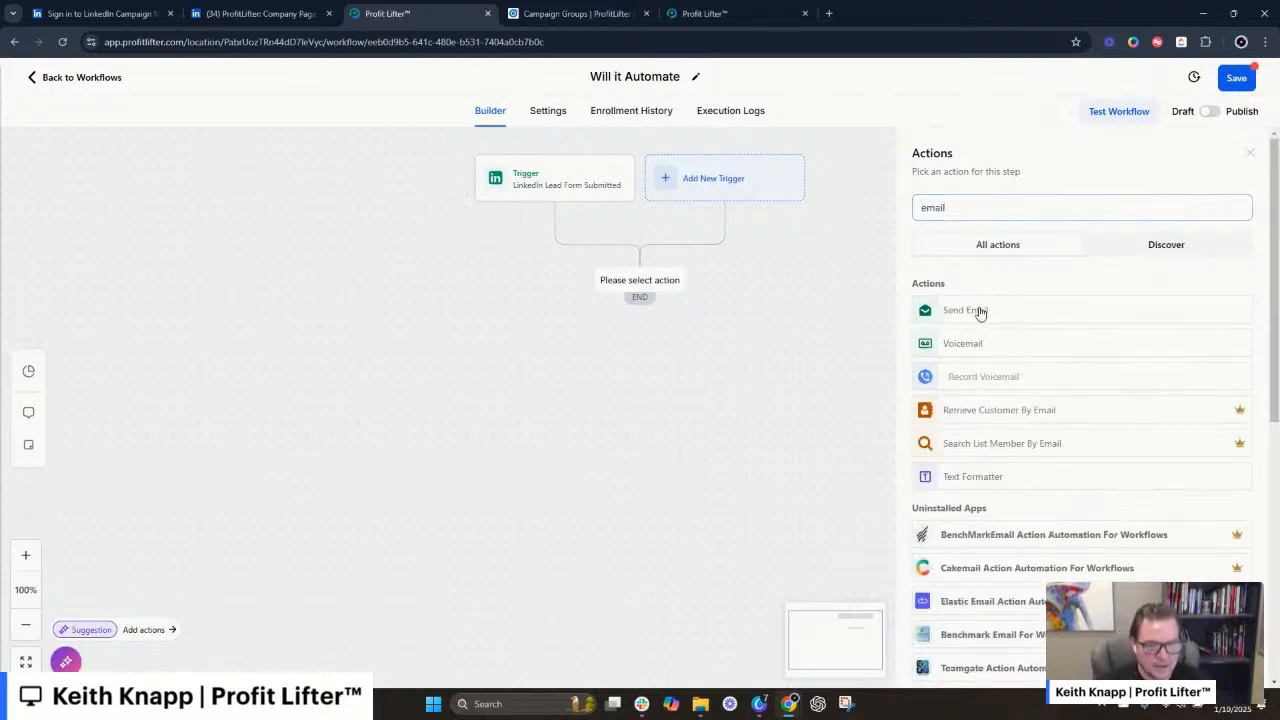
{"action": "scroll", "coordinate": [1006, 374], "scroll_direction": "down", "scroll_amount": 3}
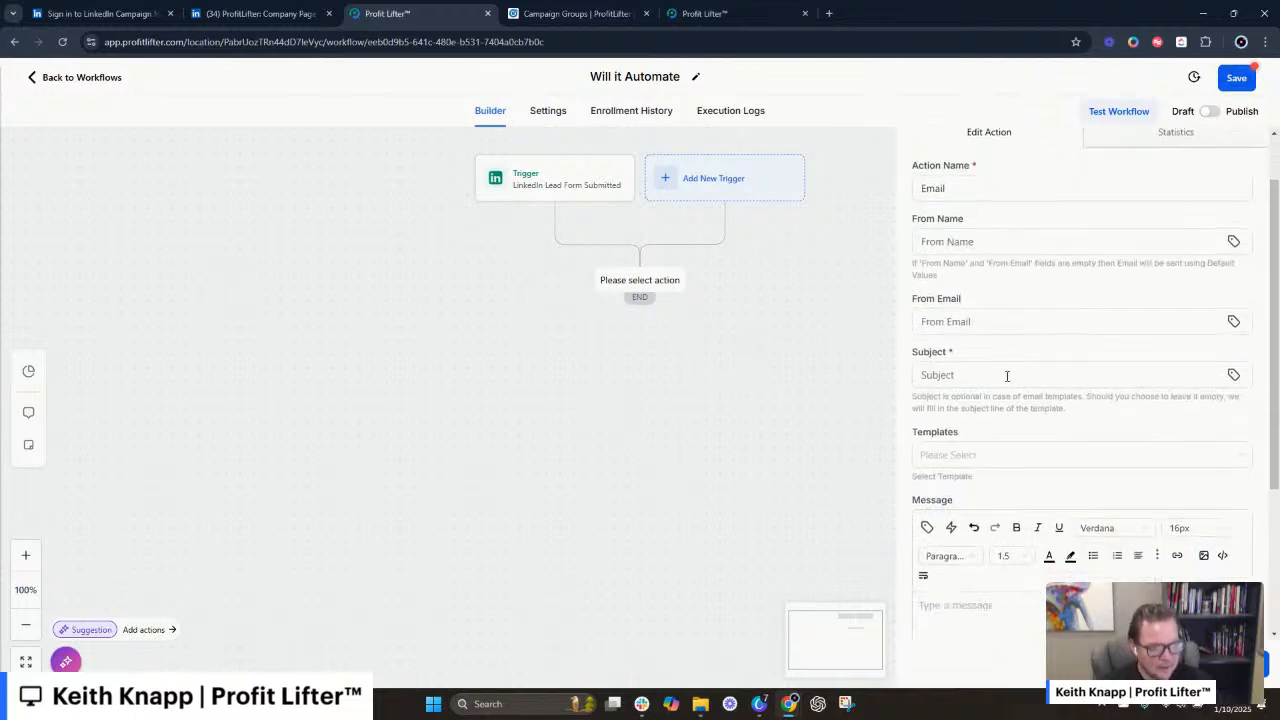
{"action": "left_click", "coordinate": [966, 311]}
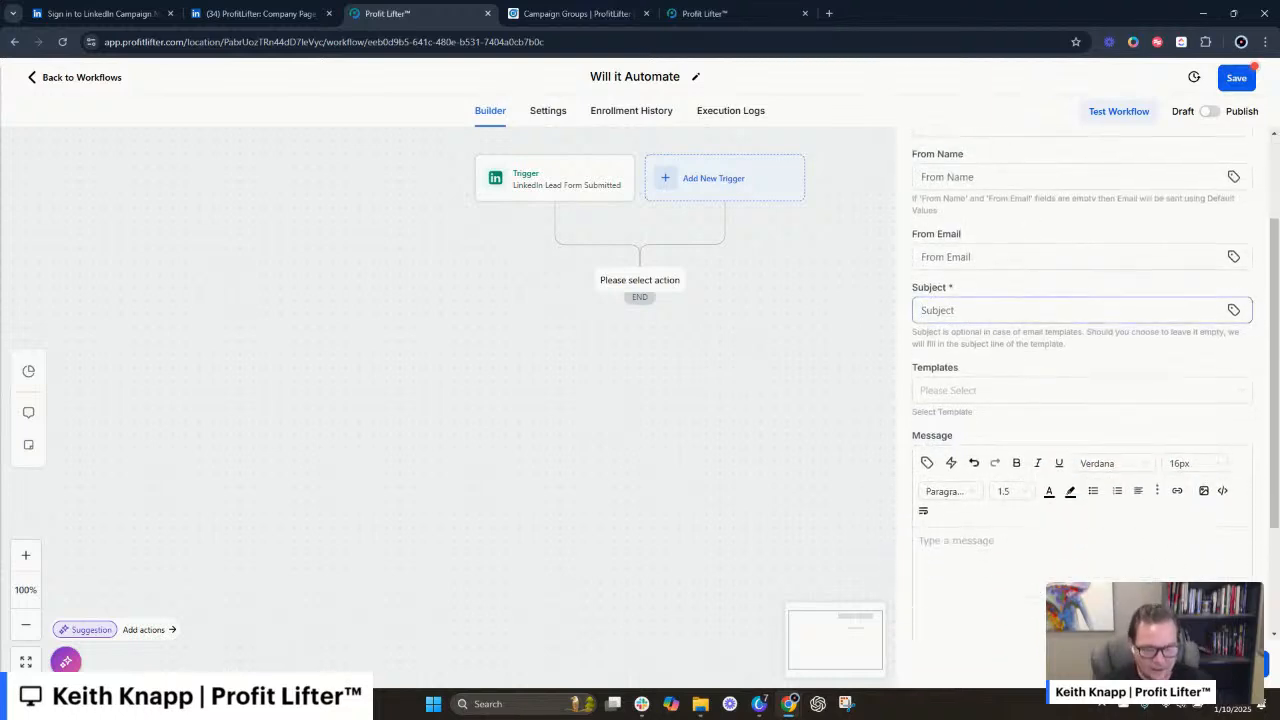
{"action": "left_click", "coordinate": [1166, 659]}
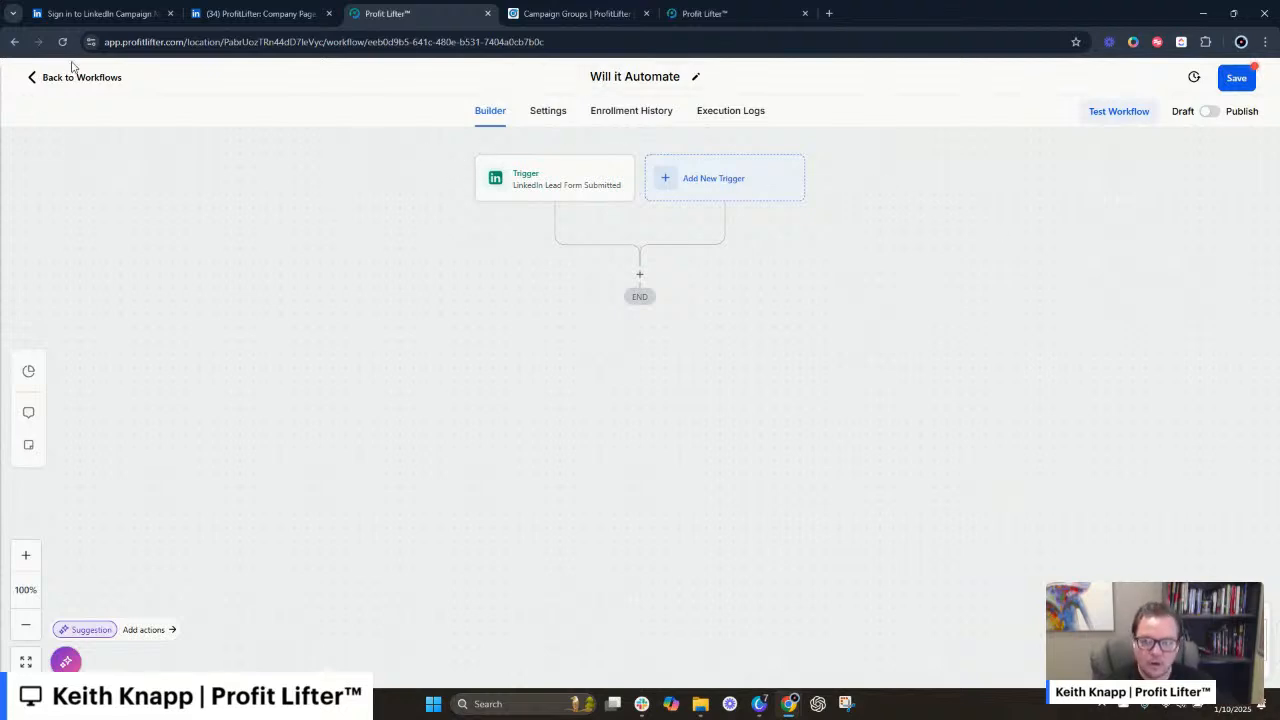
- Save the Will it Automate workflow and return to the top level of the automation workflow list
{"action": "left_click", "coordinate": [1245, 87]}
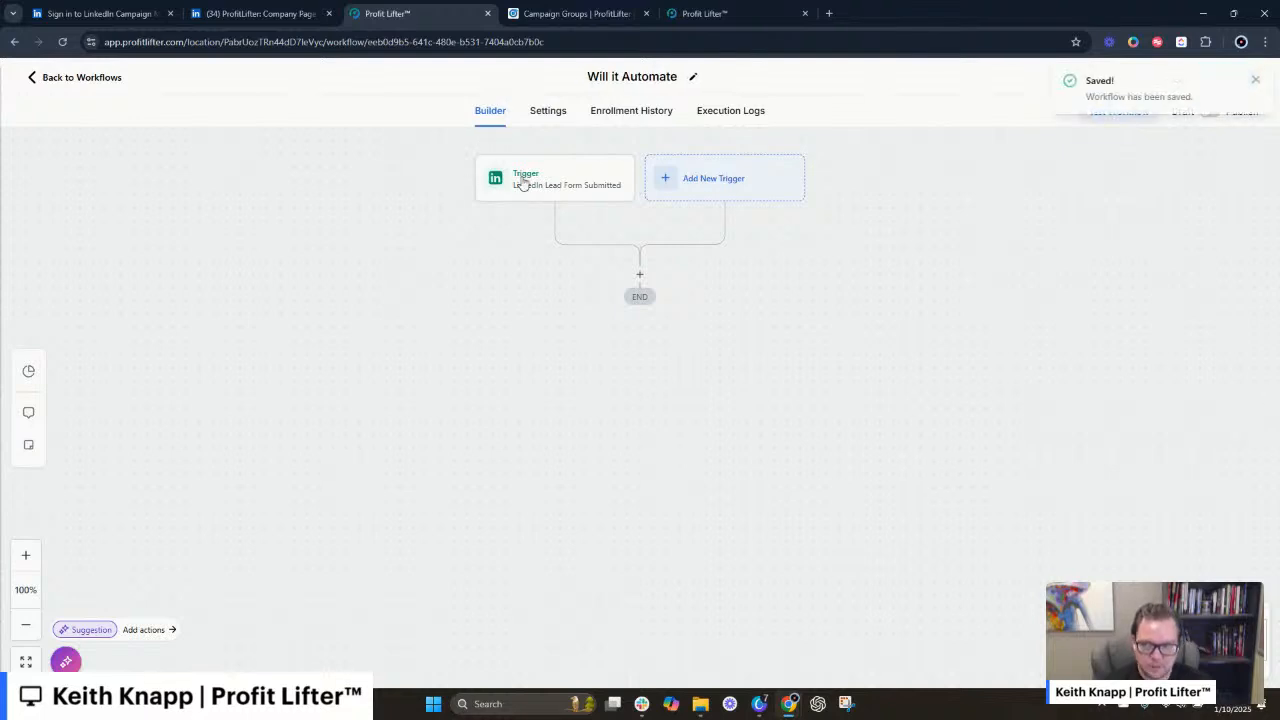
{"action": "left_click", "coordinate": [48, 80]}
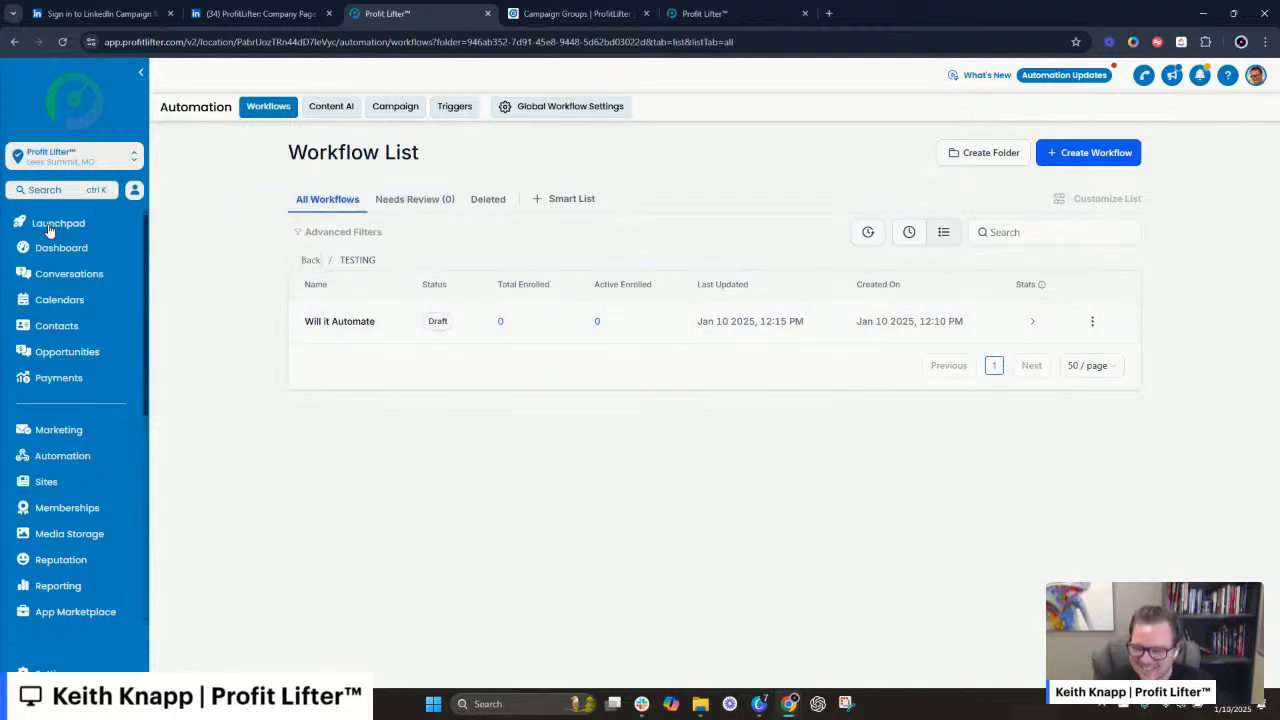
{"action": "left_click", "coordinate": [40, 455]}
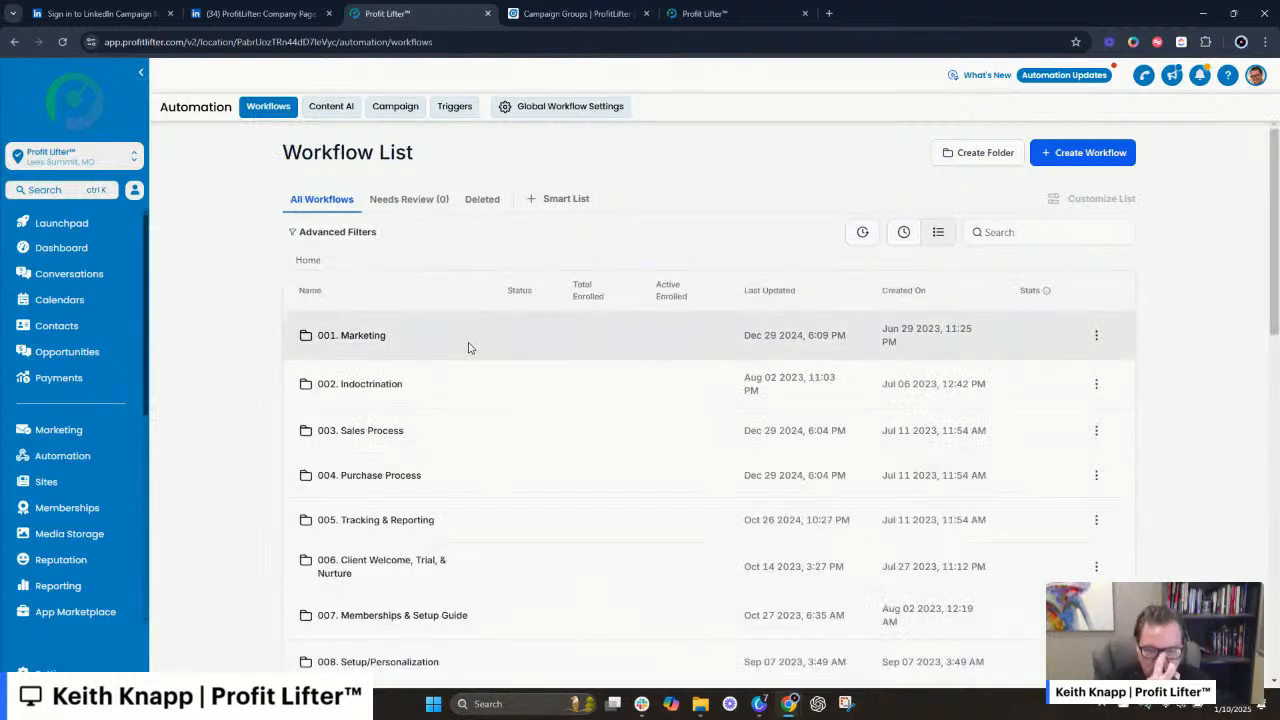
- Search the workflows for "Lead" and open the Lead Magnet Get Paying Clients workflow
{"action": "scroll", "coordinate": [465, 349], "scroll_direction": "down", "scroll_amount": 1}
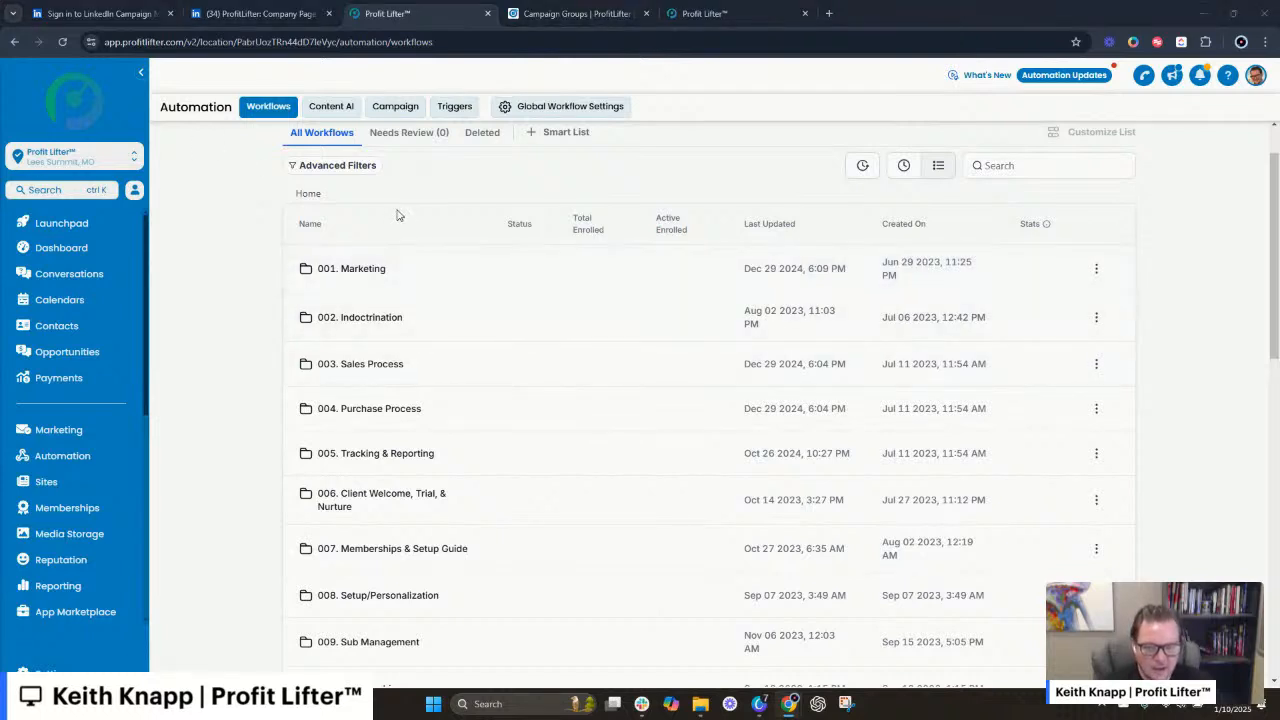
{"action": "left_click", "coordinate": [999, 165]}
{"action": "type", "text": "Lead"}
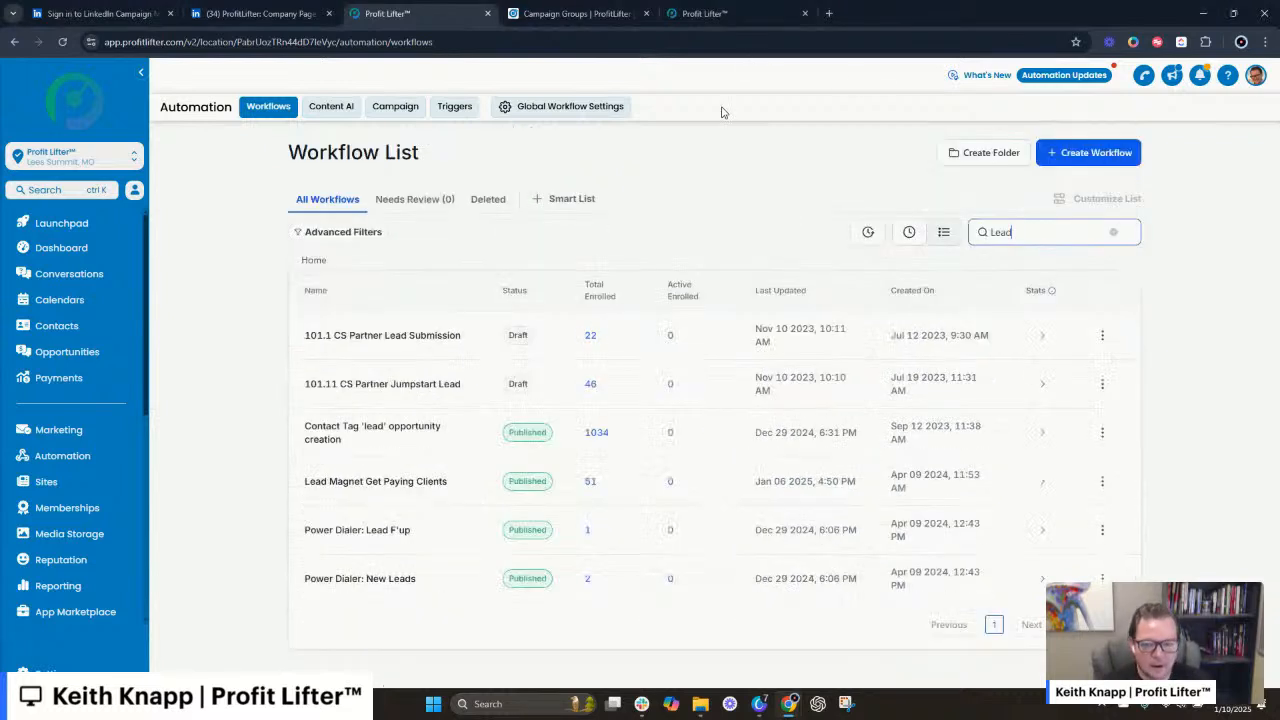
{"action": "left_click", "coordinate": [400, 484]}
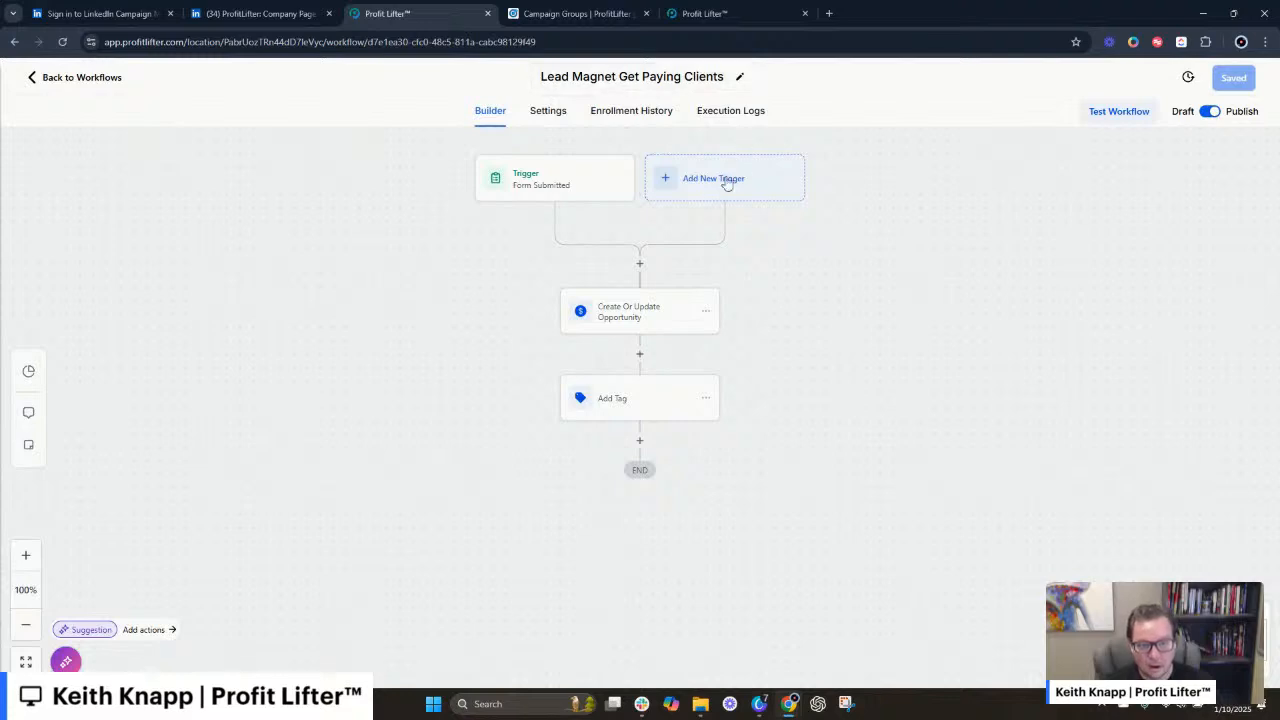
- Add a second trigger of the type LinkedIn Lead Form Submitted to the Lead Magnet Get Paying Clients workflow
{"action": "left_click", "coordinate": [722, 184]}
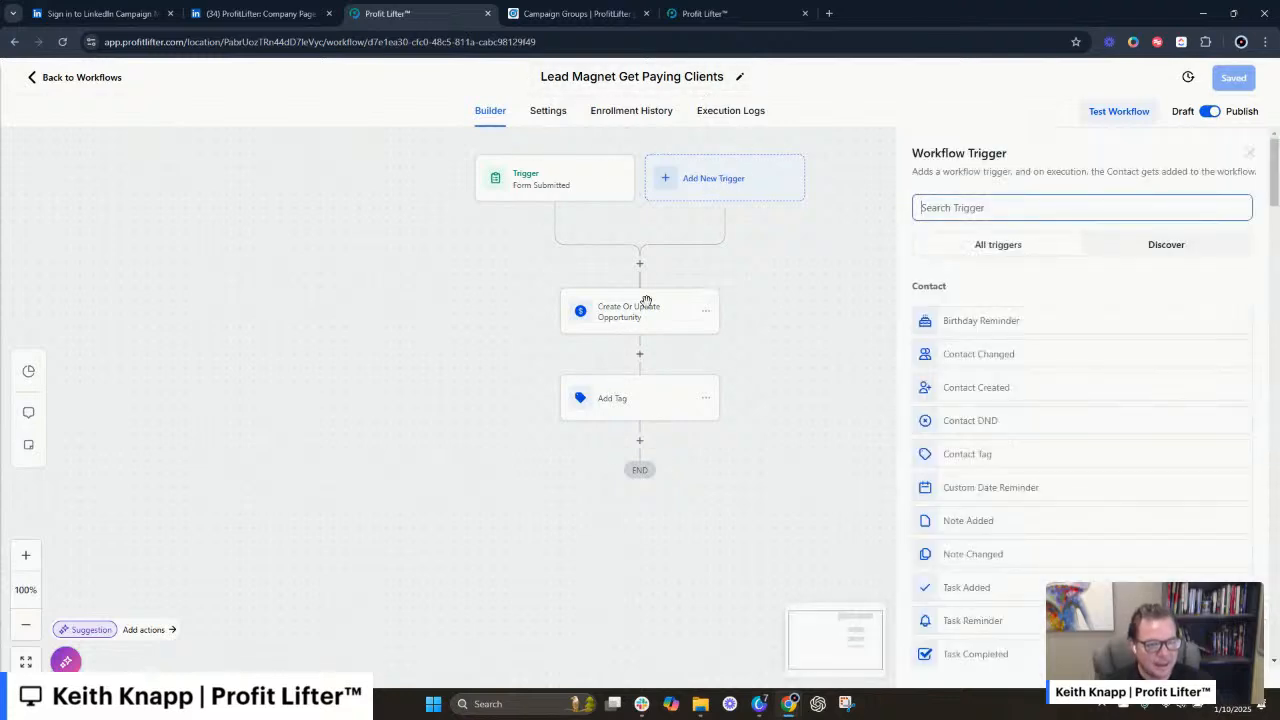
{"action": "type", "text": "link"}
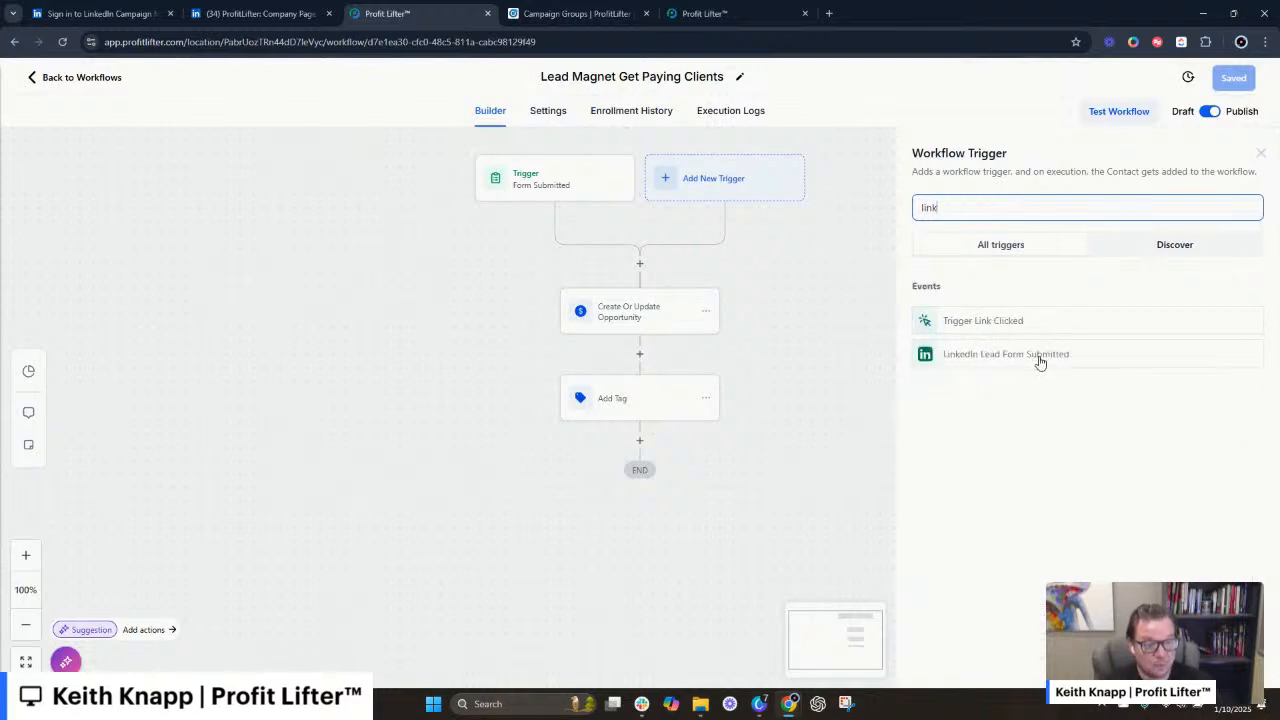
{"action": "left_click", "coordinate": [1036, 362]}
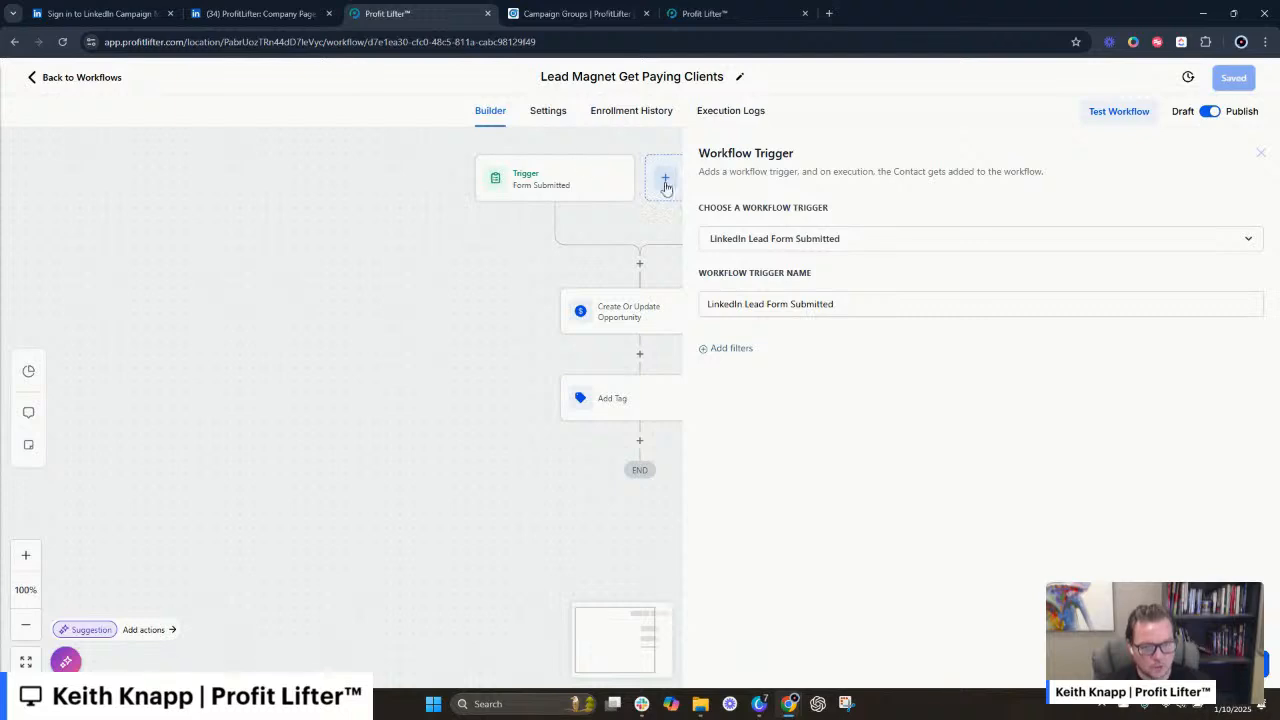
- Add a filter to the new LinkedIn trigger requiring that Page is ProfitLifter
{"action": "left_click", "coordinate": [728, 349]}
{"action": "left_click", "coordinate": [771, 367]}
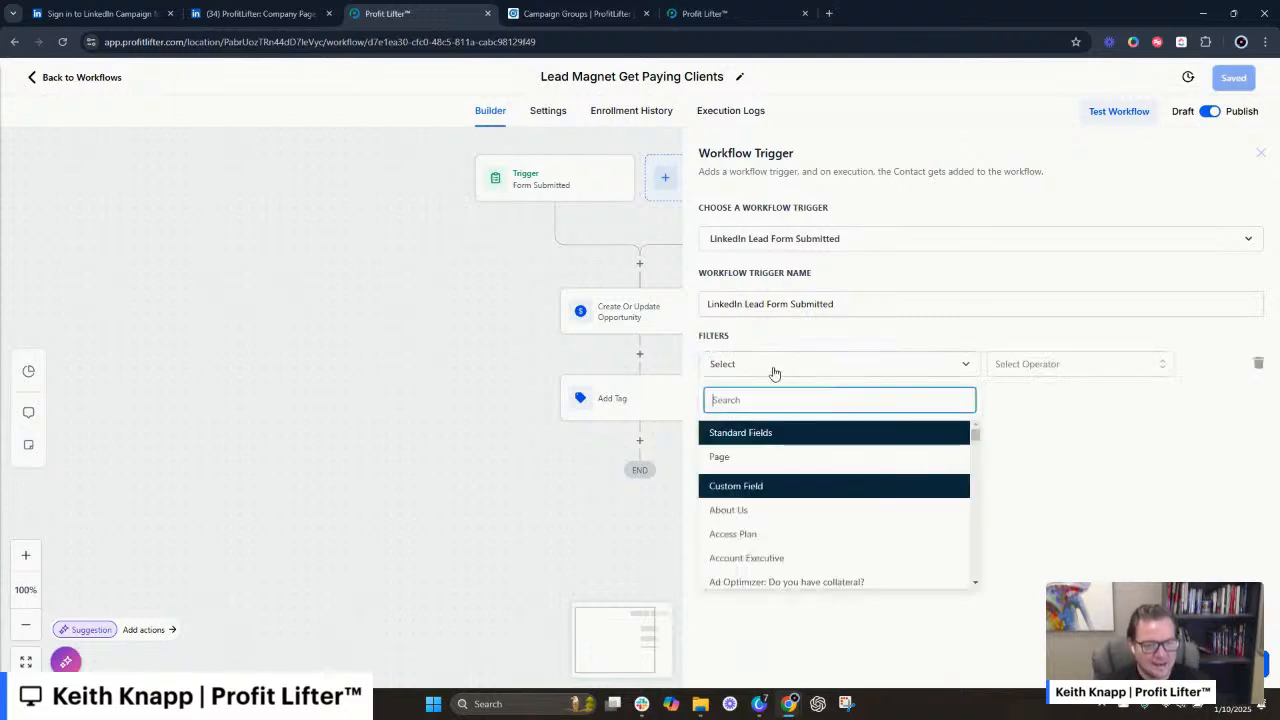
{"action": "left_click", "coordinate": [760, 456]}
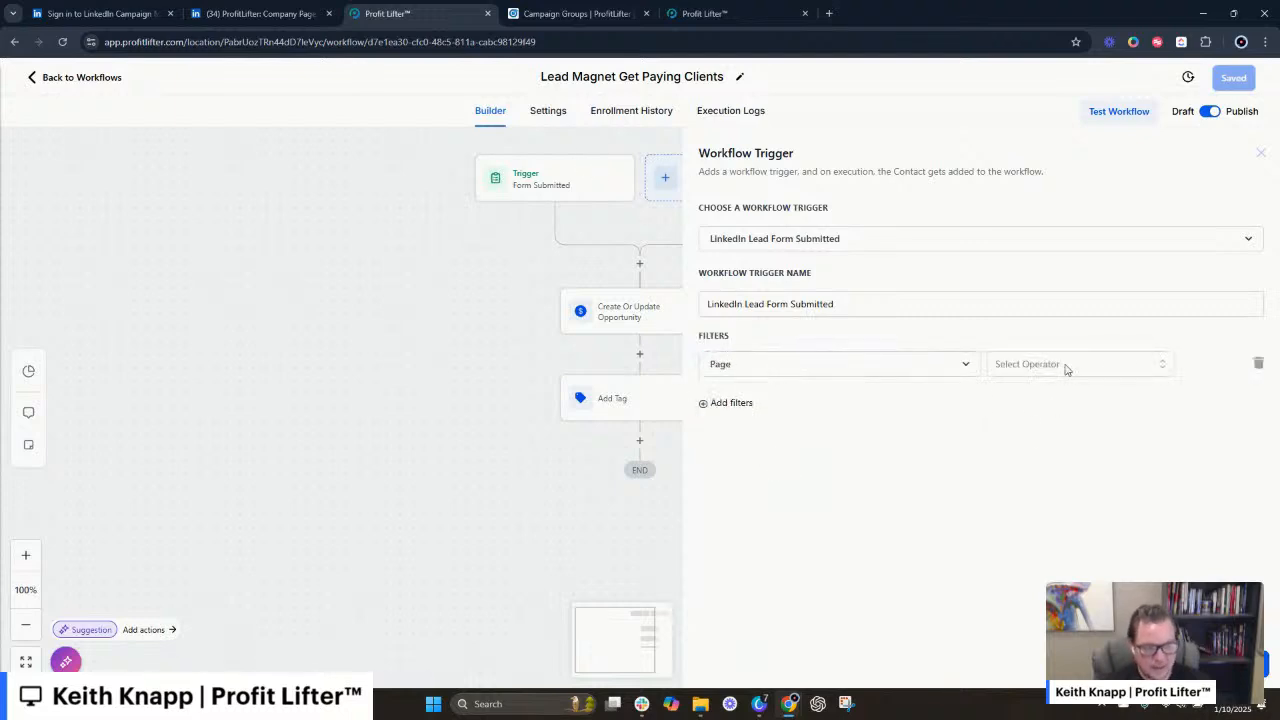
{"action": "left_click", "coordinate": [1066, 368]}
{"action": "left_click", "coordinate": [1002, 397]}
{"action": "left_click", "coordinate": [1142, 368]}
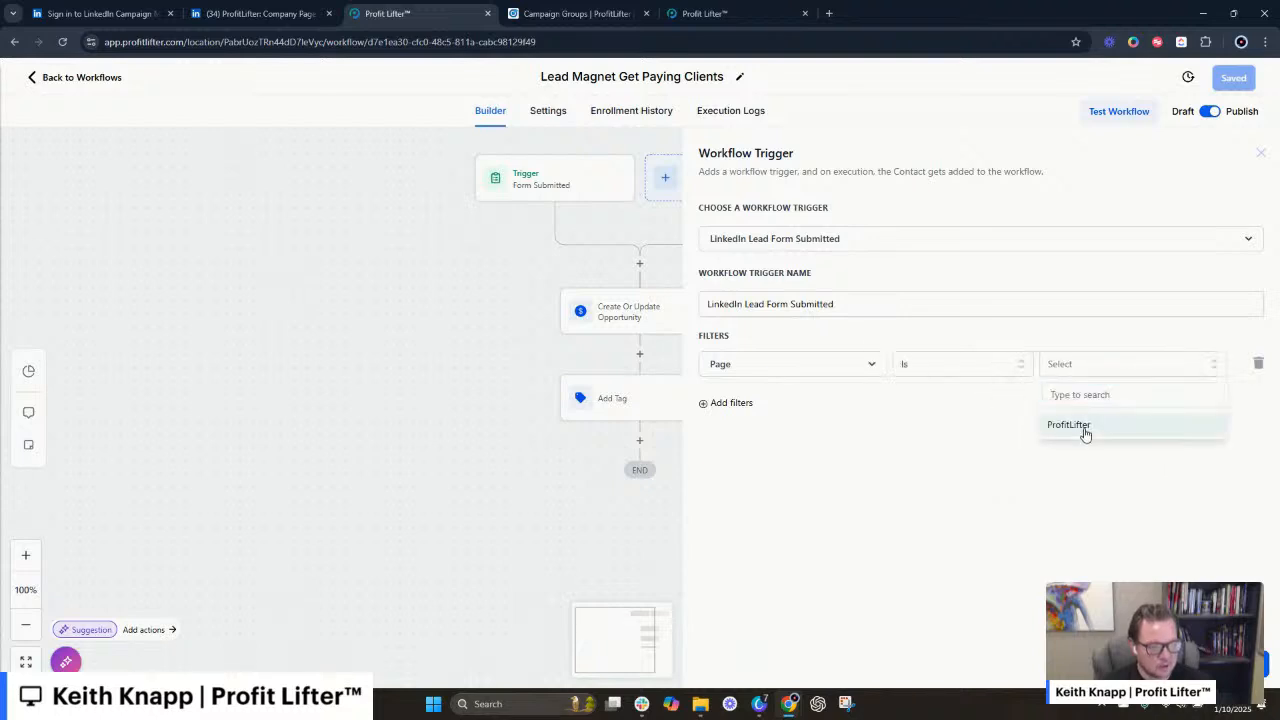
{"action": "left_click", "coordinate": [1088, 430]}
- Add another filter requiring that Form is Will it Automate?, and save the LinkedIn trigger
{"action": "left_click", "coordinate": [731, 404]}
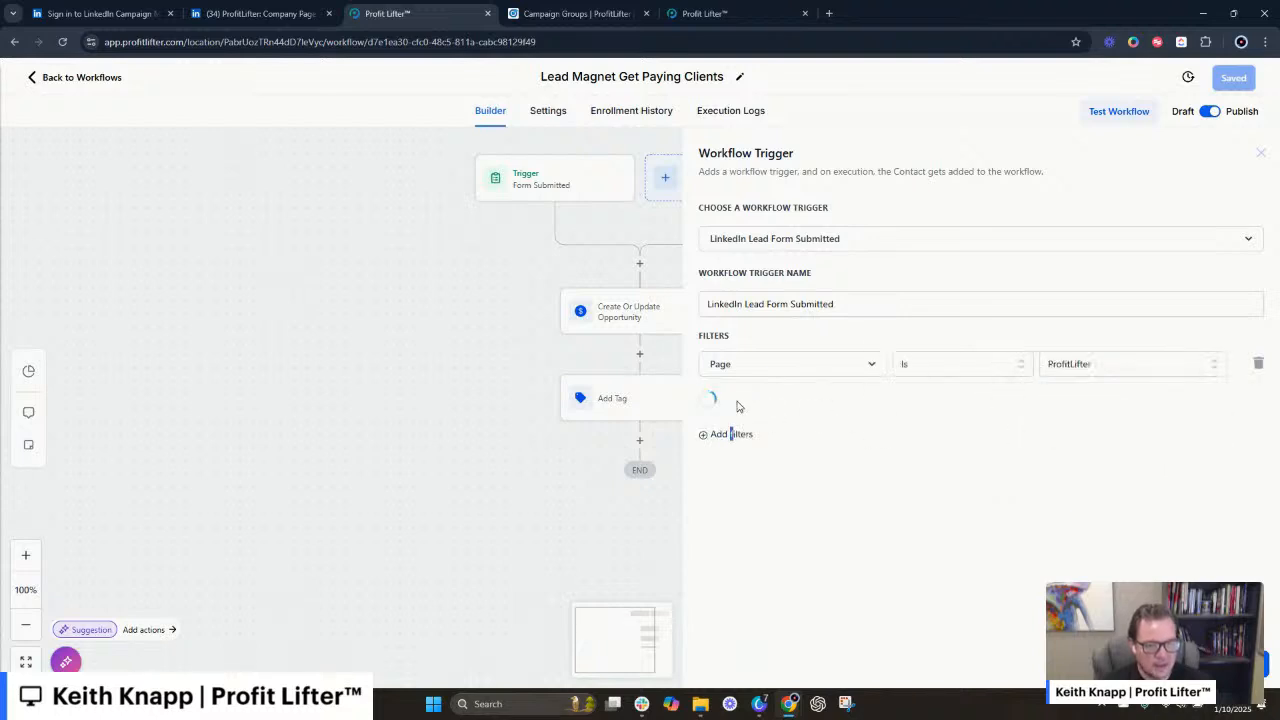
{"action": "left_click", "coordinate": [762, 412]}
{"action": "left_click", "coordinate": [752, 496]}
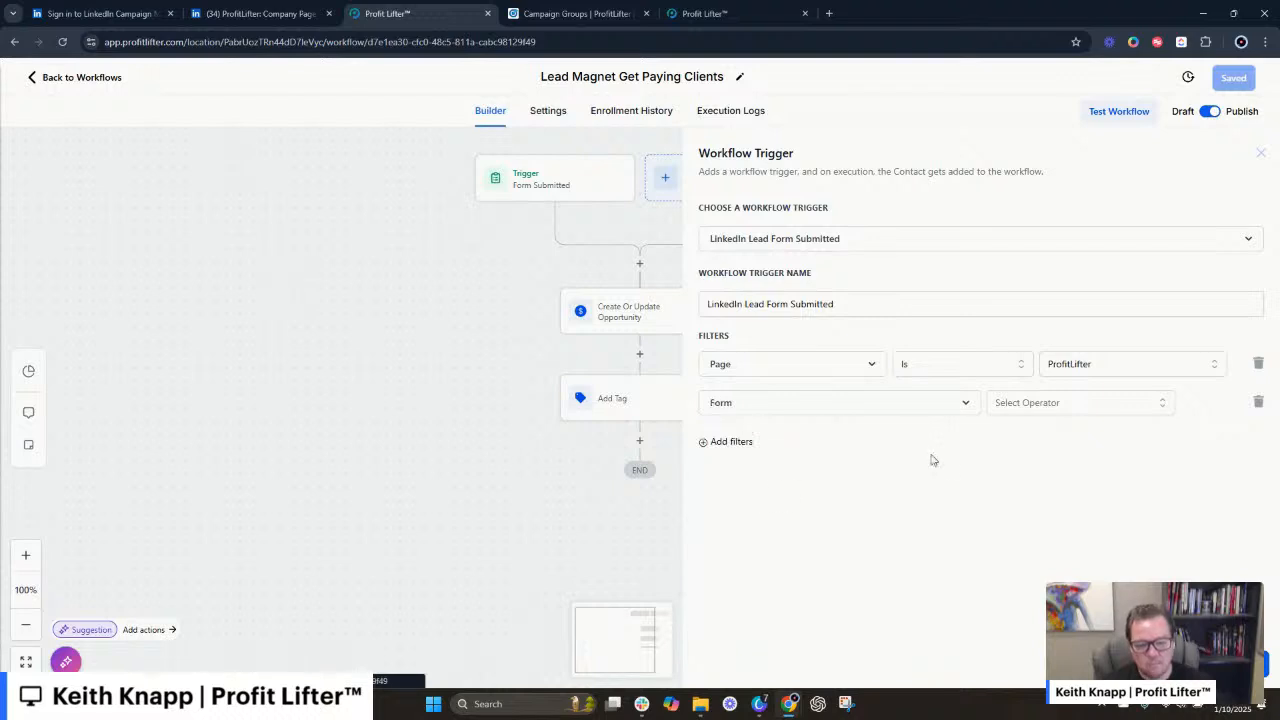
{"action": "left_click", "coordinate": [1058, 403]}
{"action": "left_click", "coordinate": [1005, 434]}
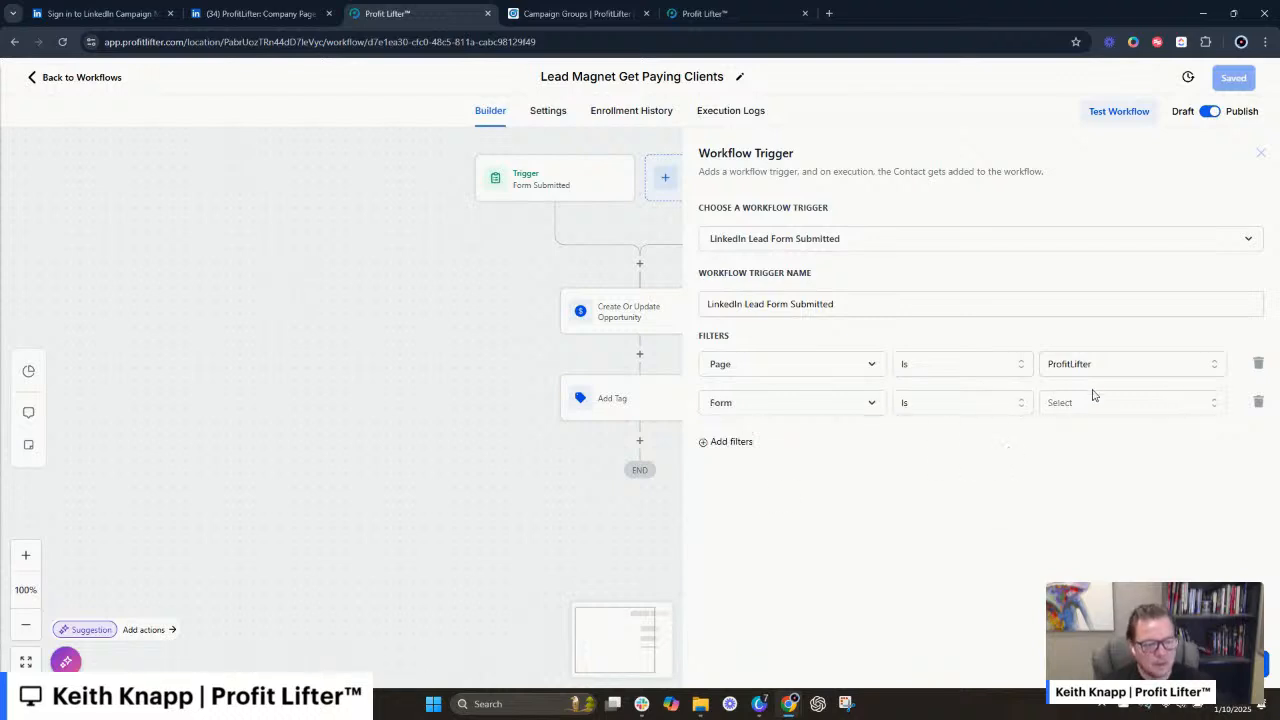
{"action": "left_click", "coordinate": [1091, 400]}
{"action": "left_click", "coordinate": [1080, 462]}
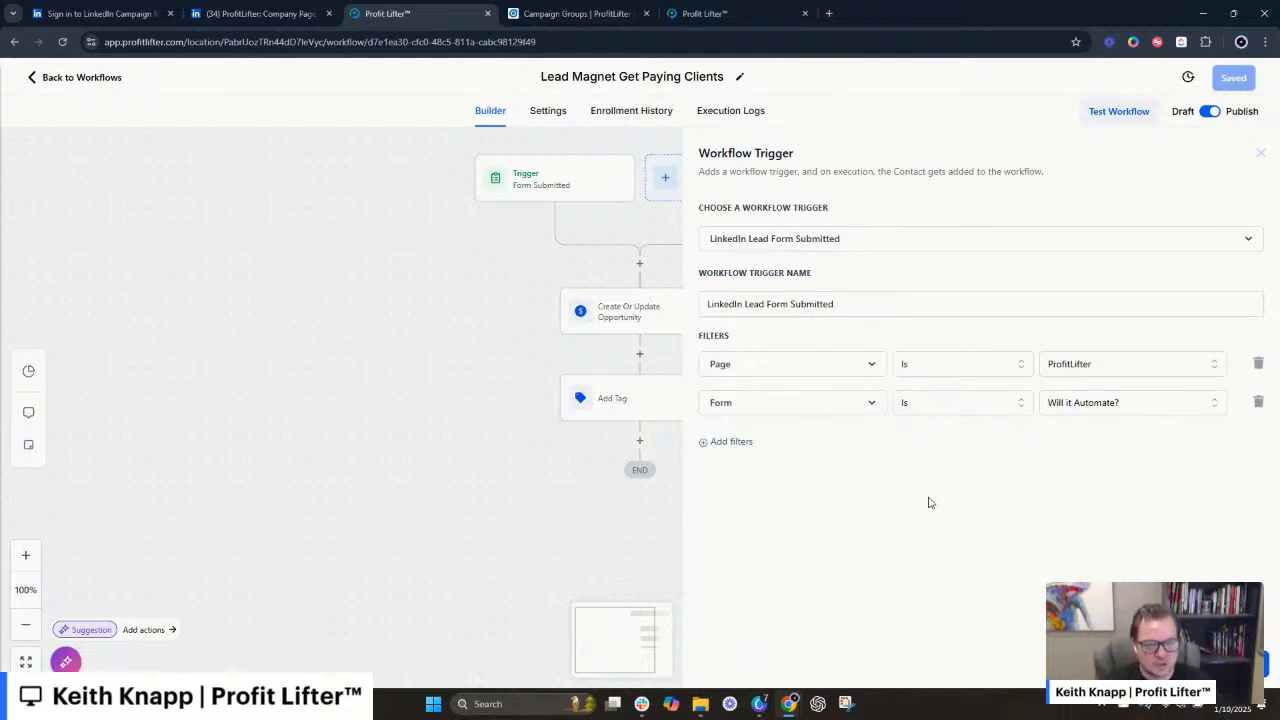
{"action": "left_click", "coordinate": [1222, 663]}
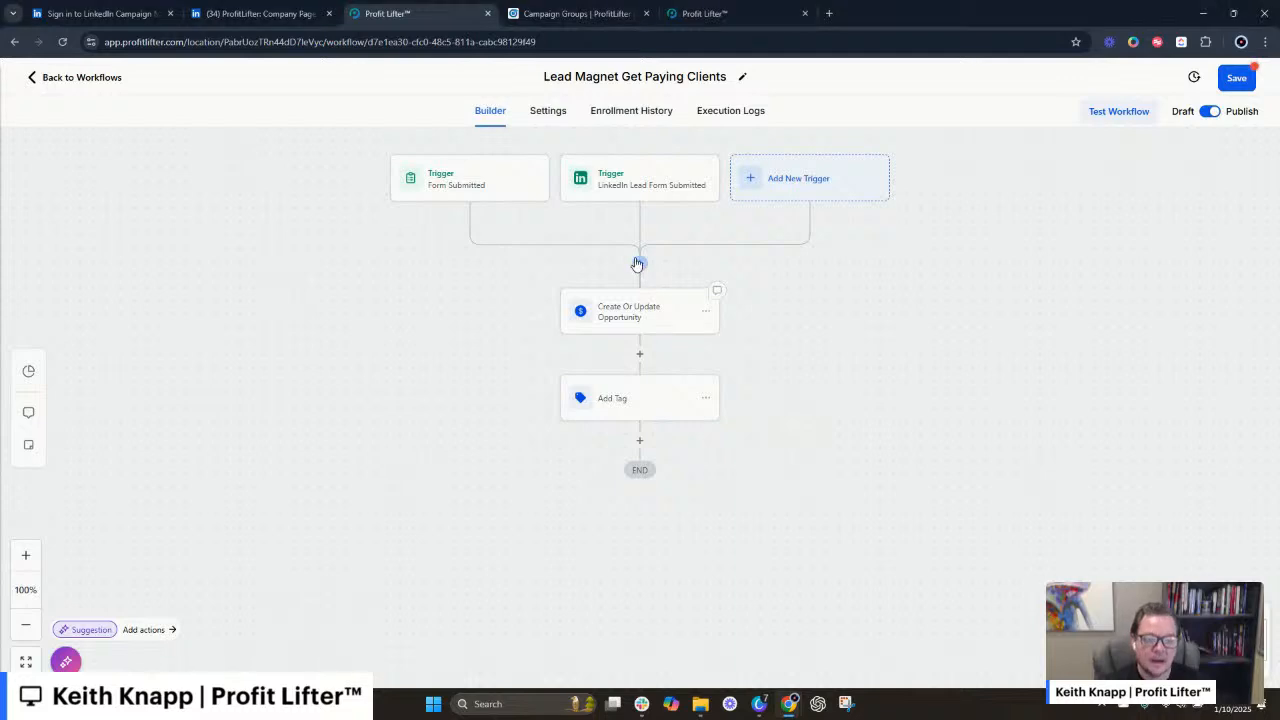
{"action": "left_click", "coordinate": [640, 268]}
{"action": "type", "text": "if"}
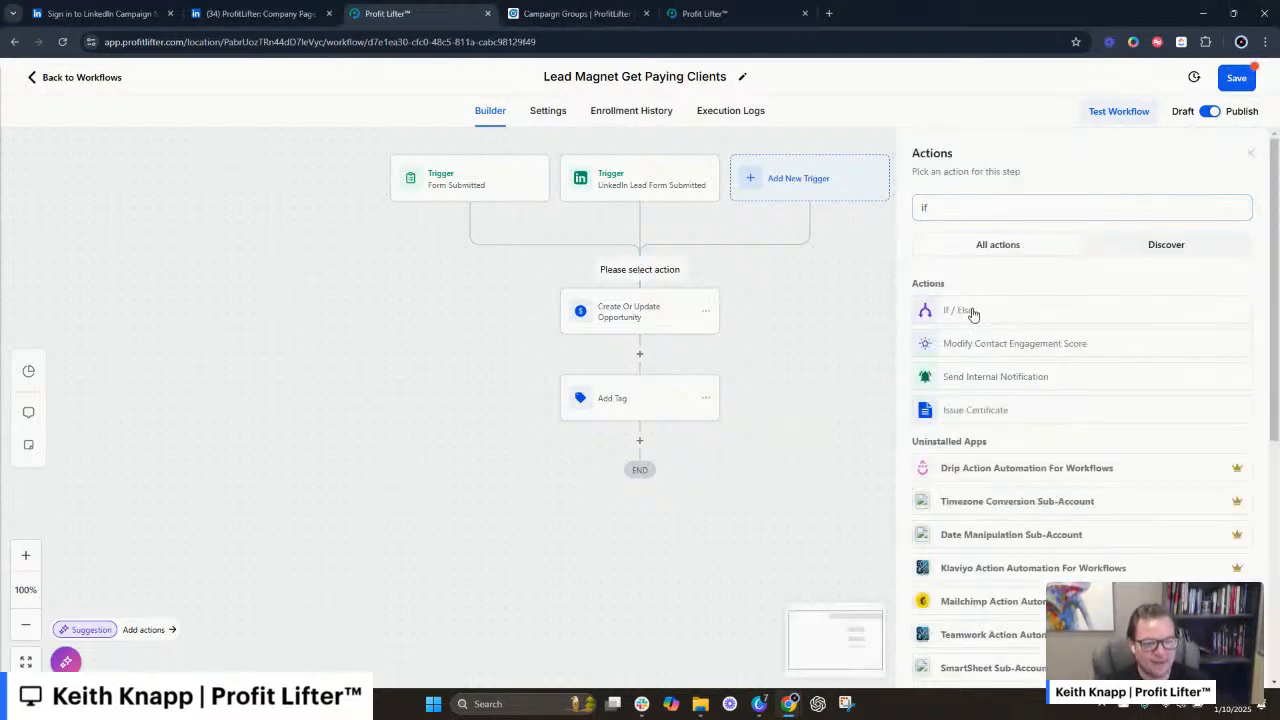
{"action": "left_click", "coordinate": [975, 311]}
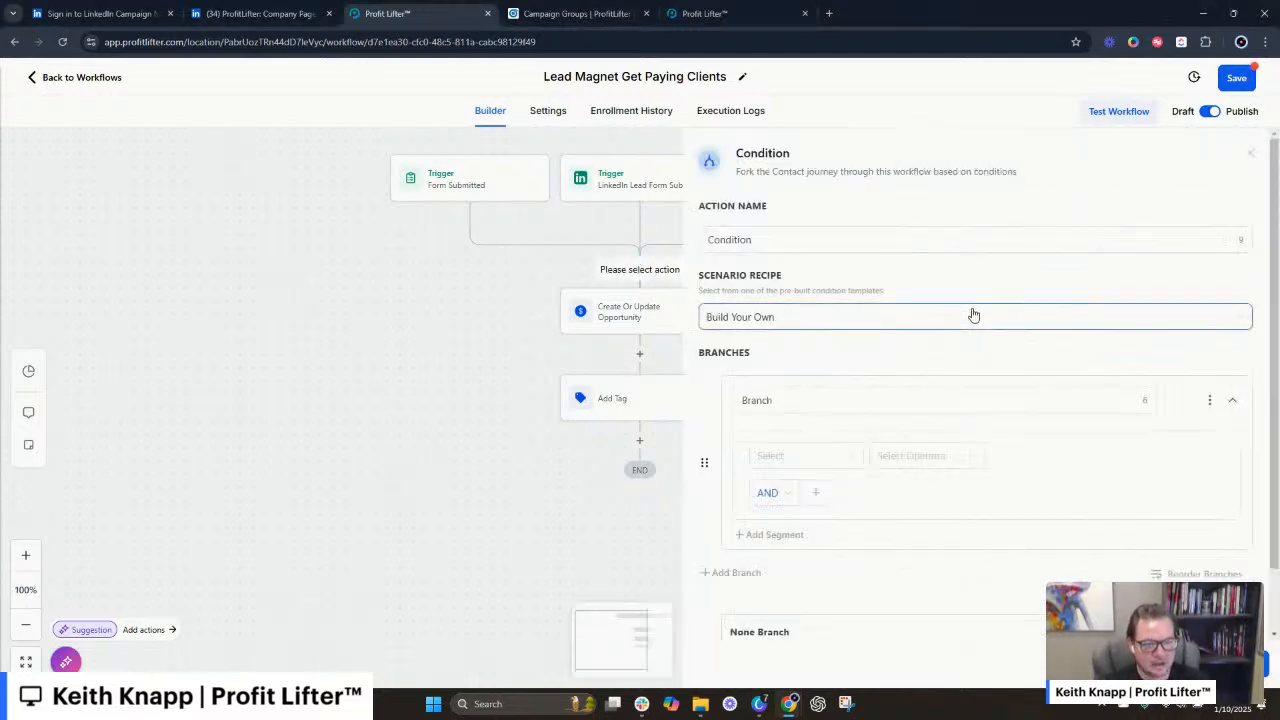
{"action": "left_click", "coordinate": [784, 400]}
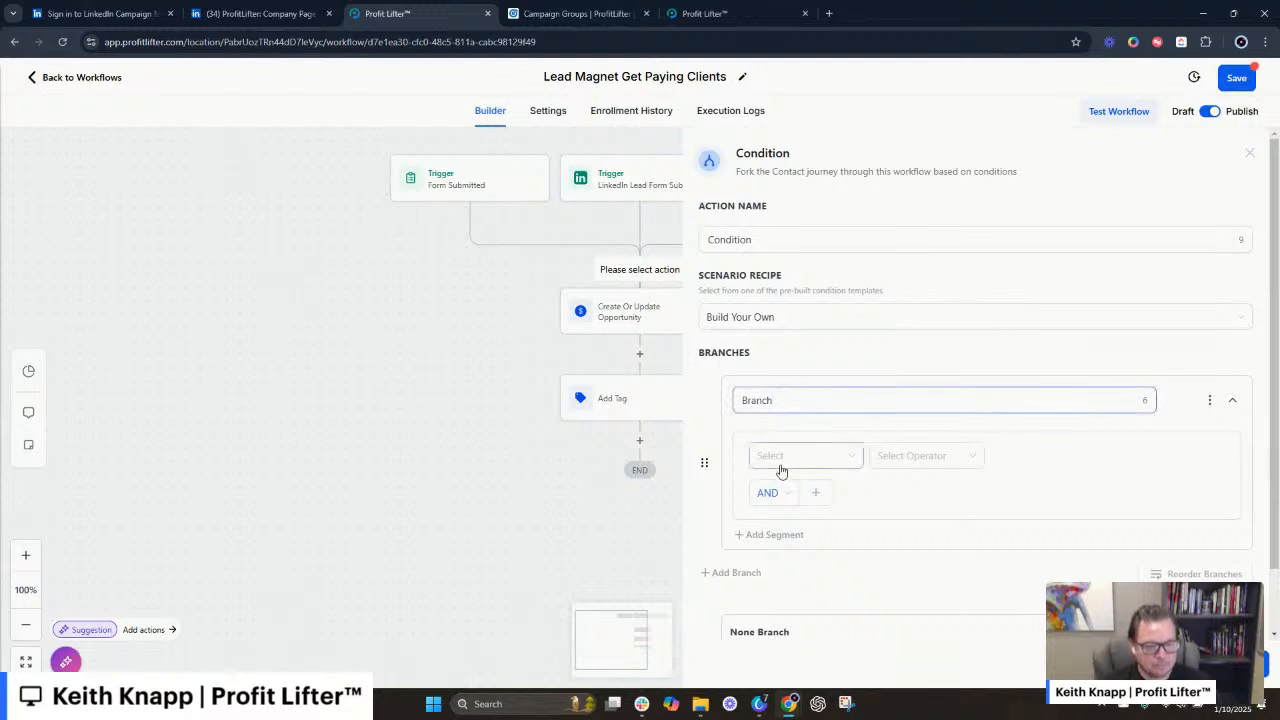
{"action": "left_click", "coordinate": [778, 462]}
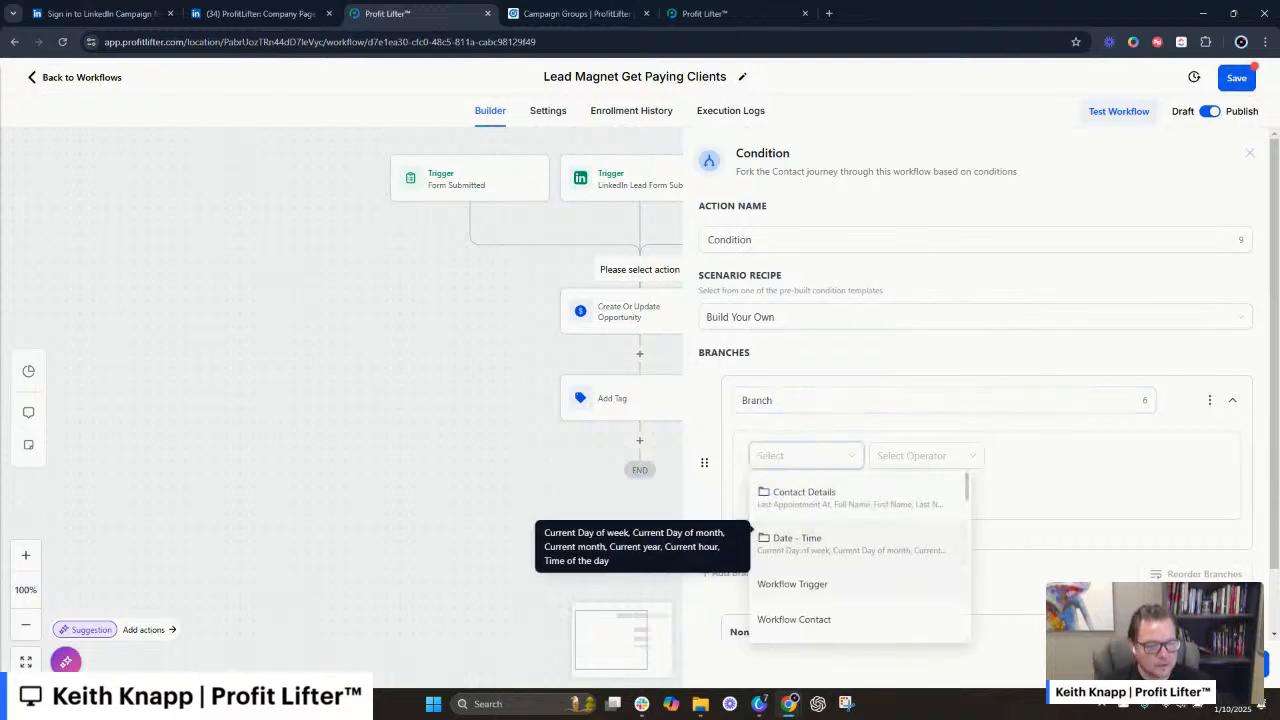
{"action": "left_click", "coordinate": [1249, 153]}
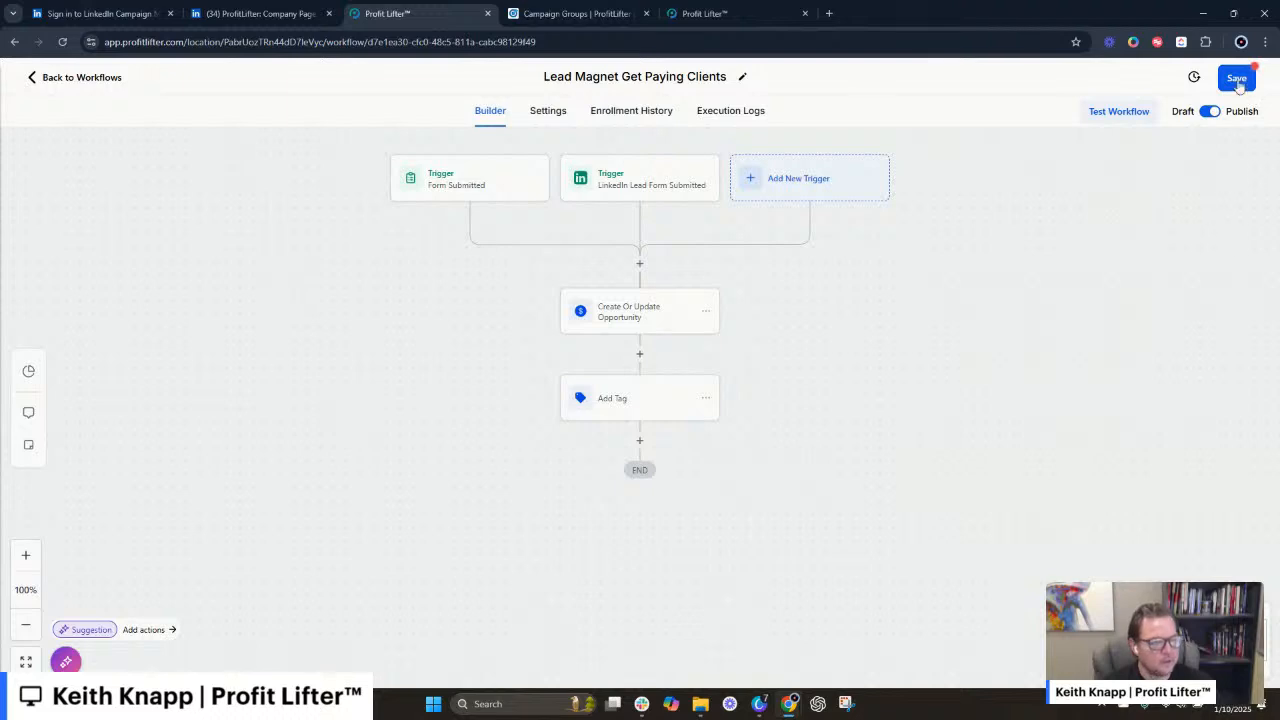
- Save the Lead Magnet Get Paying Clients workflow with its added LinkedIn trigger and dismiss the notification
{"action": "left_click", "coordinate": [1238, 80]}
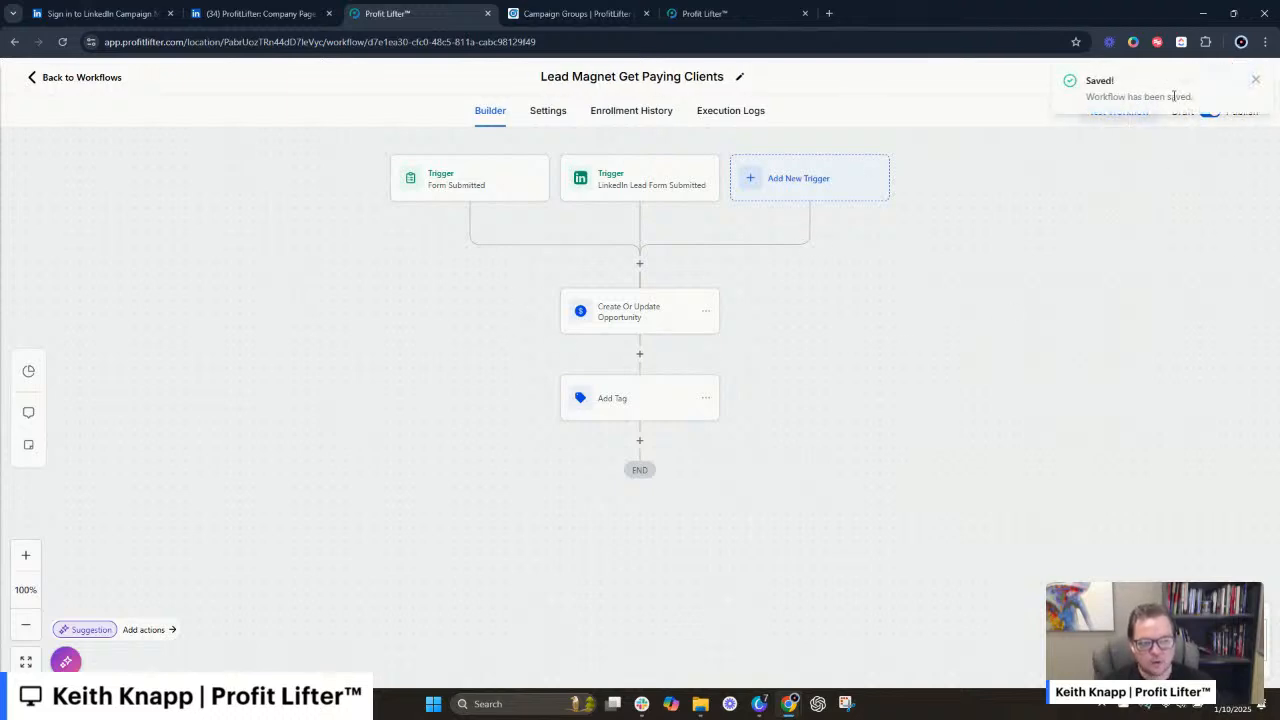
{"action": "left_click", "coordinate": [1257, 80]}
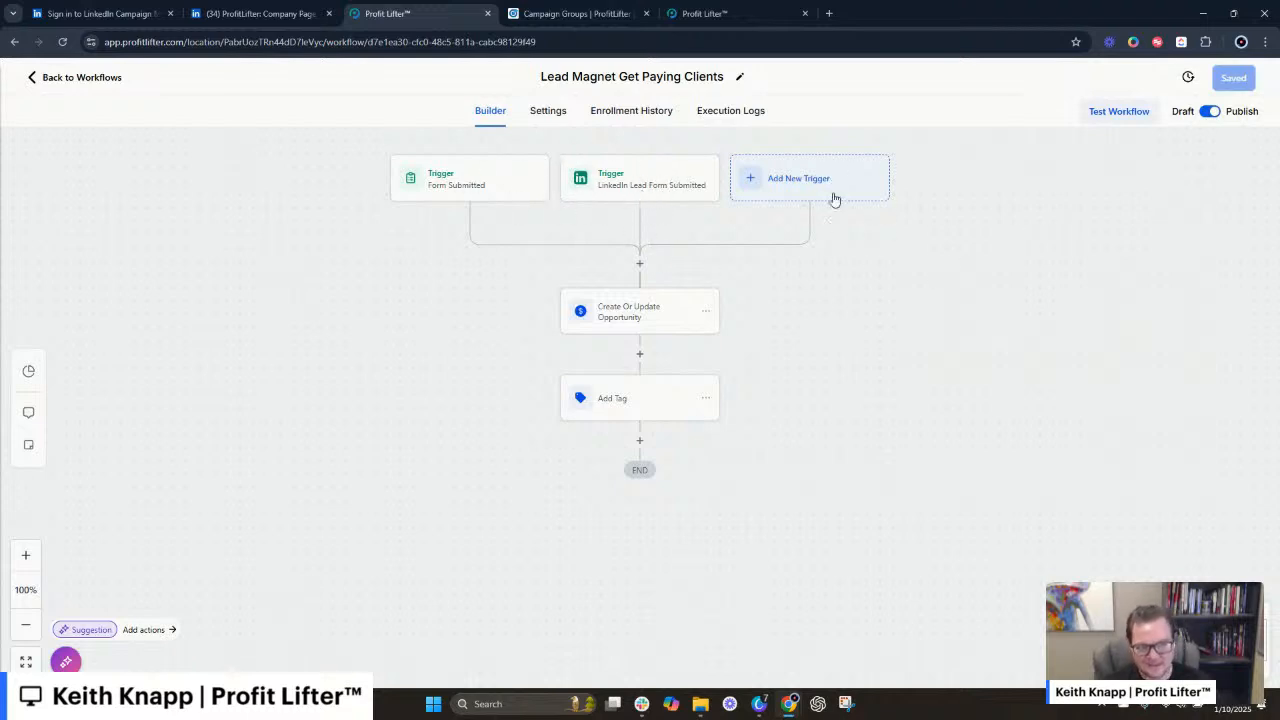
- Insert an If / Else condition between the workflow triggers and the Create Or Update Opportunity action
{"action": "left_click", "coordinate": [640, 263]}
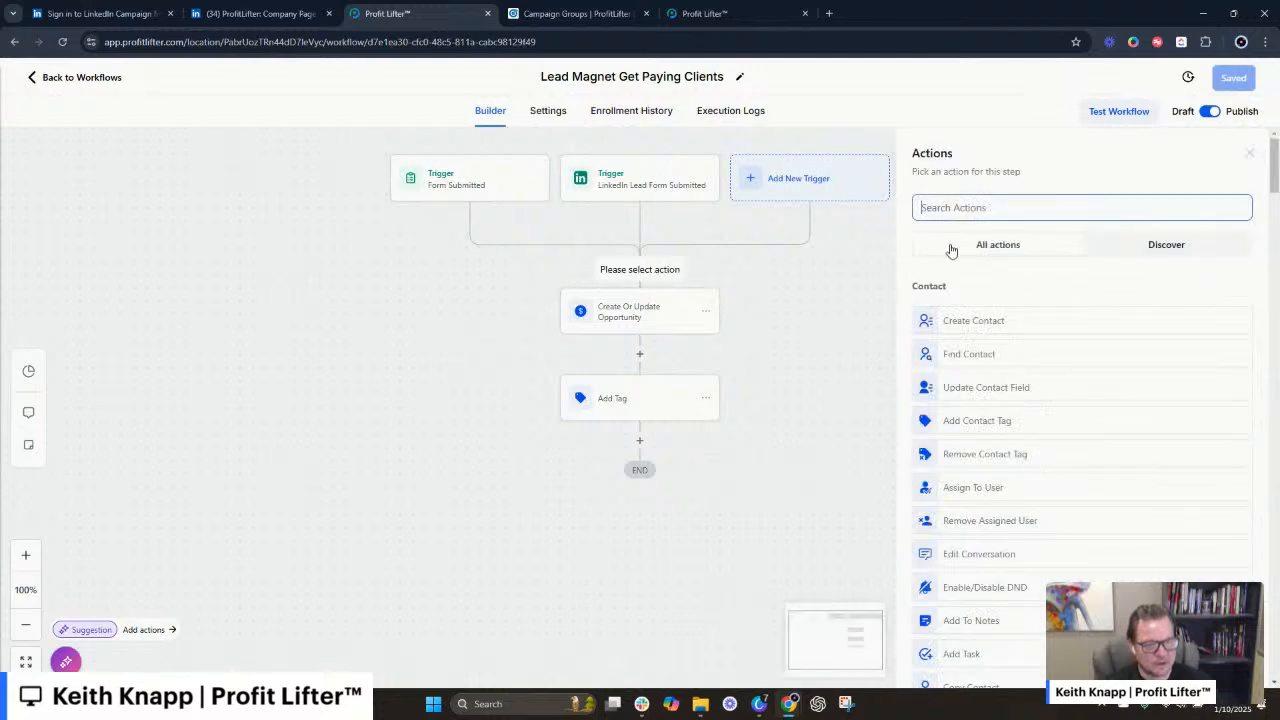
{"action": "type", "text": "if"}
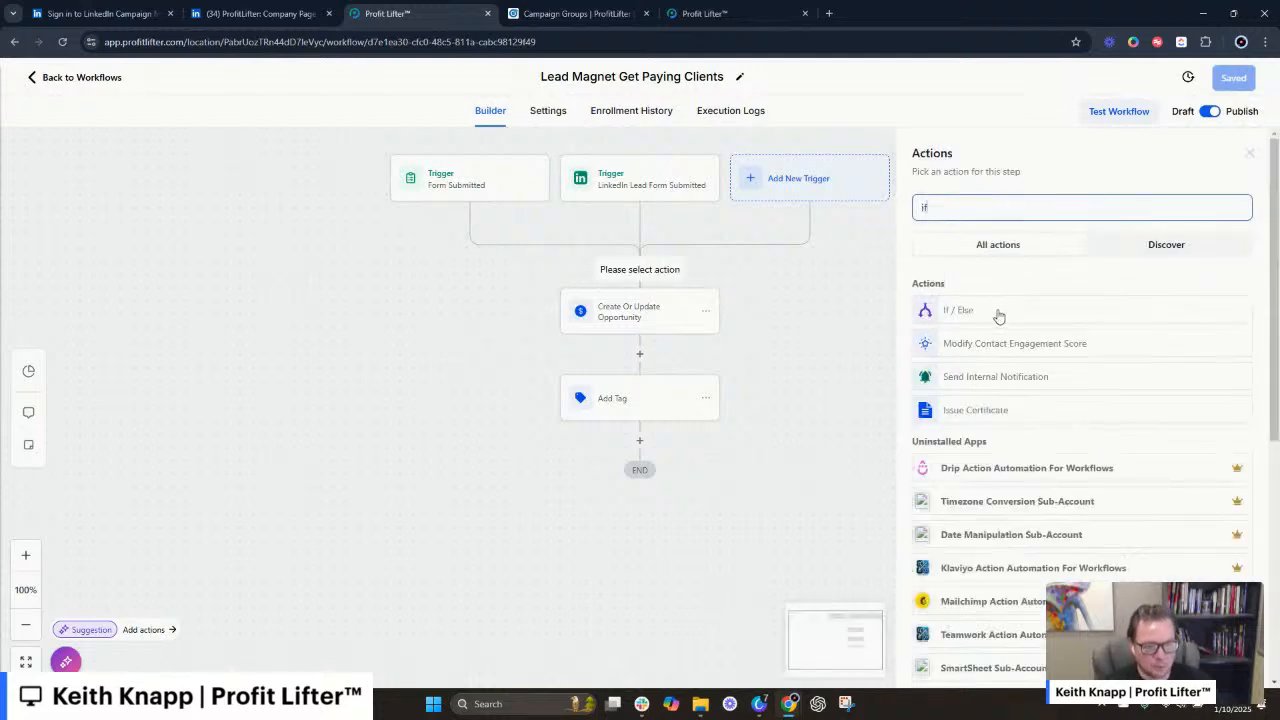
{"action": "left_click", "coordinate": [996, 312]}
{"action": "left_click", "coordinate": [752, 400]}
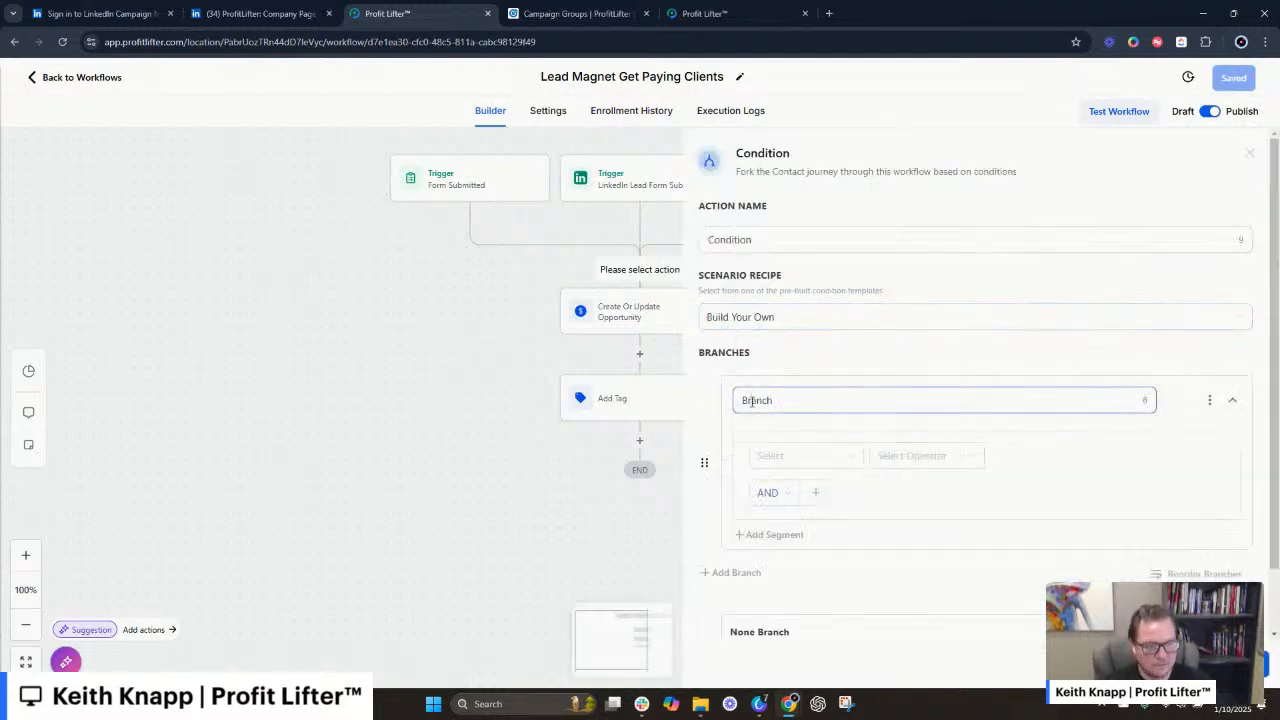
- Set the first branch's condition to Workflow Trigger Is Form Submitted
{"action": "scroll", "coordinate": [843, 362], "scroll_direction": "down", "scroll_amount": 1}
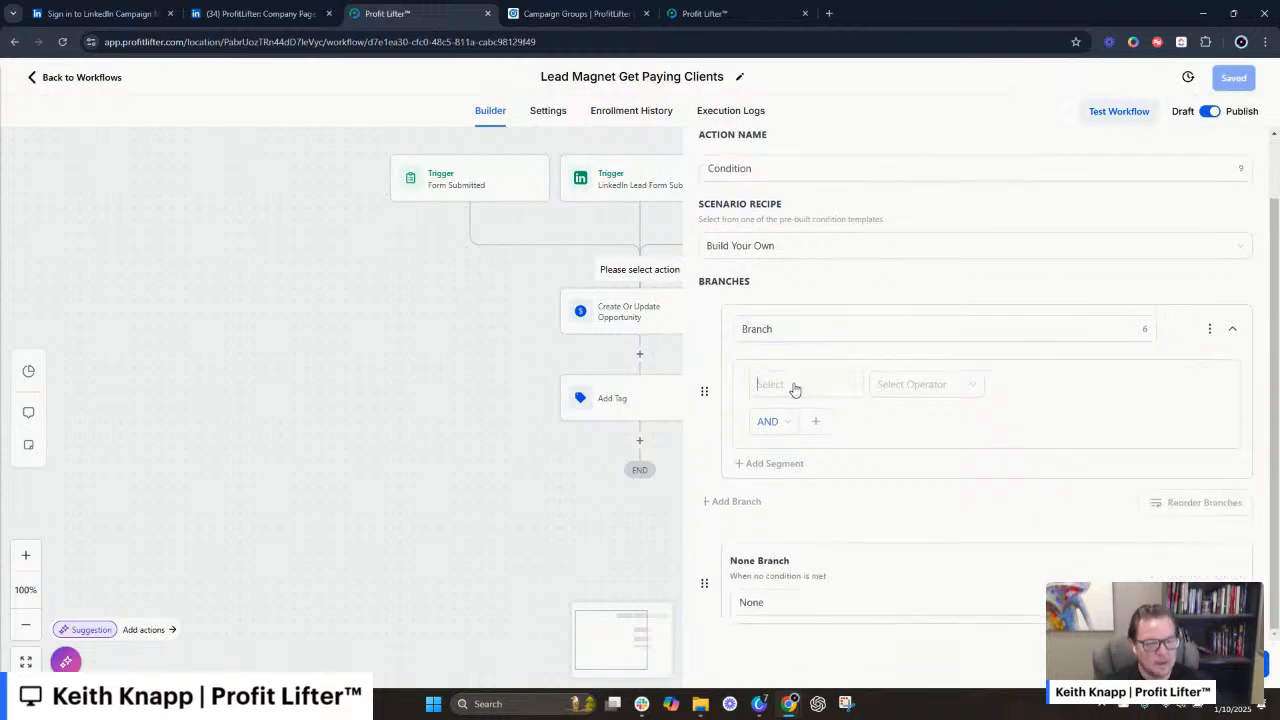
{"action": "left_click", "coordinate": [794, 386]}
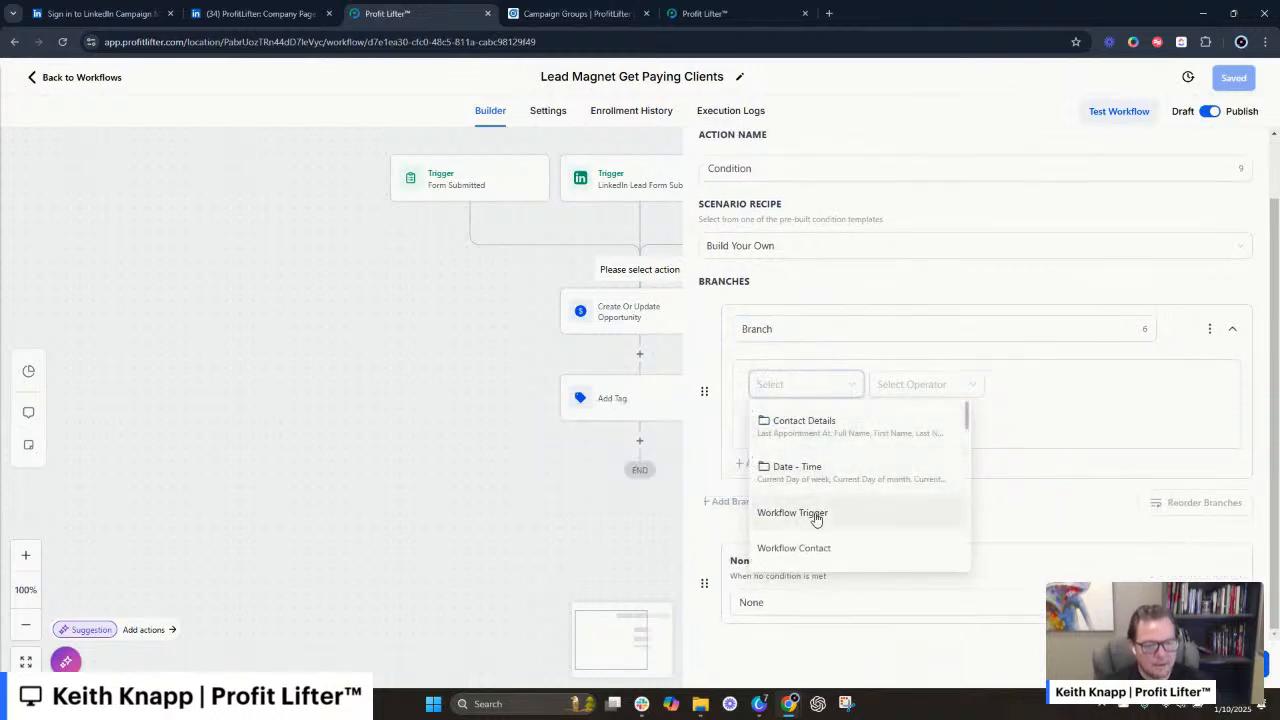
{"action": "left_click", "coordinate": [817, 514]}
{"action": "left_click", "coordinate": [940, 388]}
{"action": "left_click", "coordinate": [931, 416]}
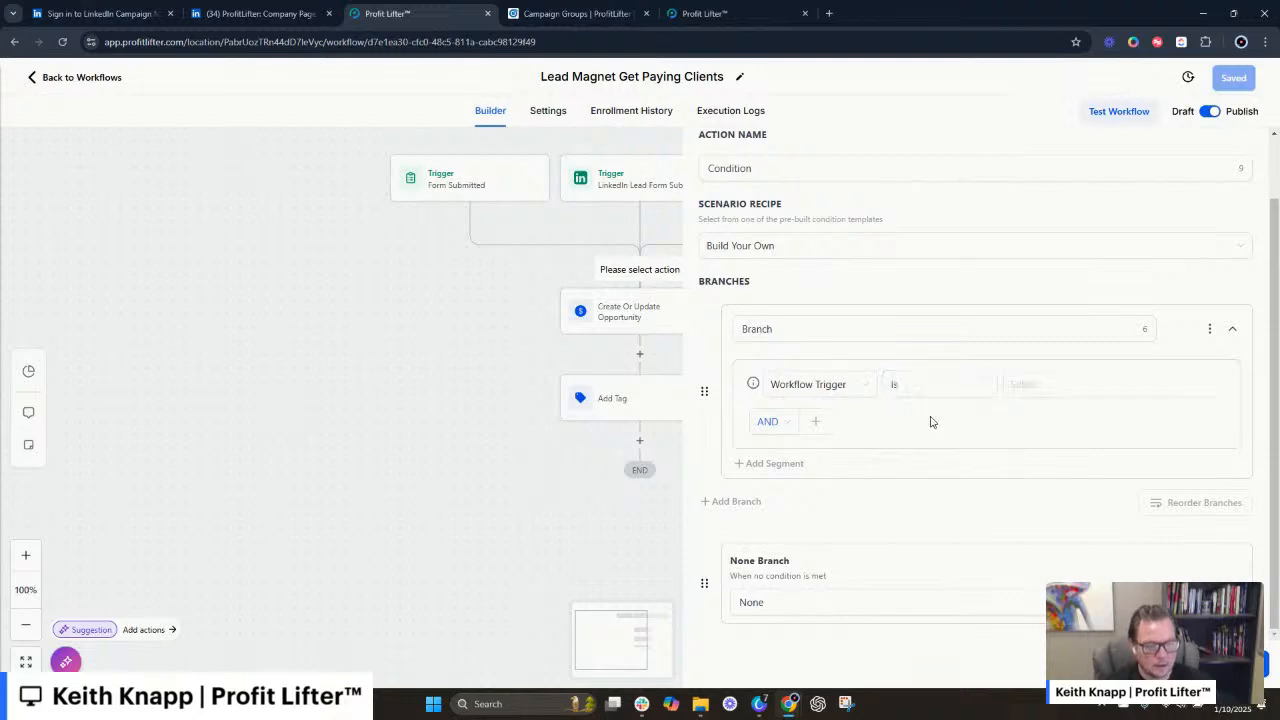
{"action": "left_click", "coordinate": [1046, 388]}
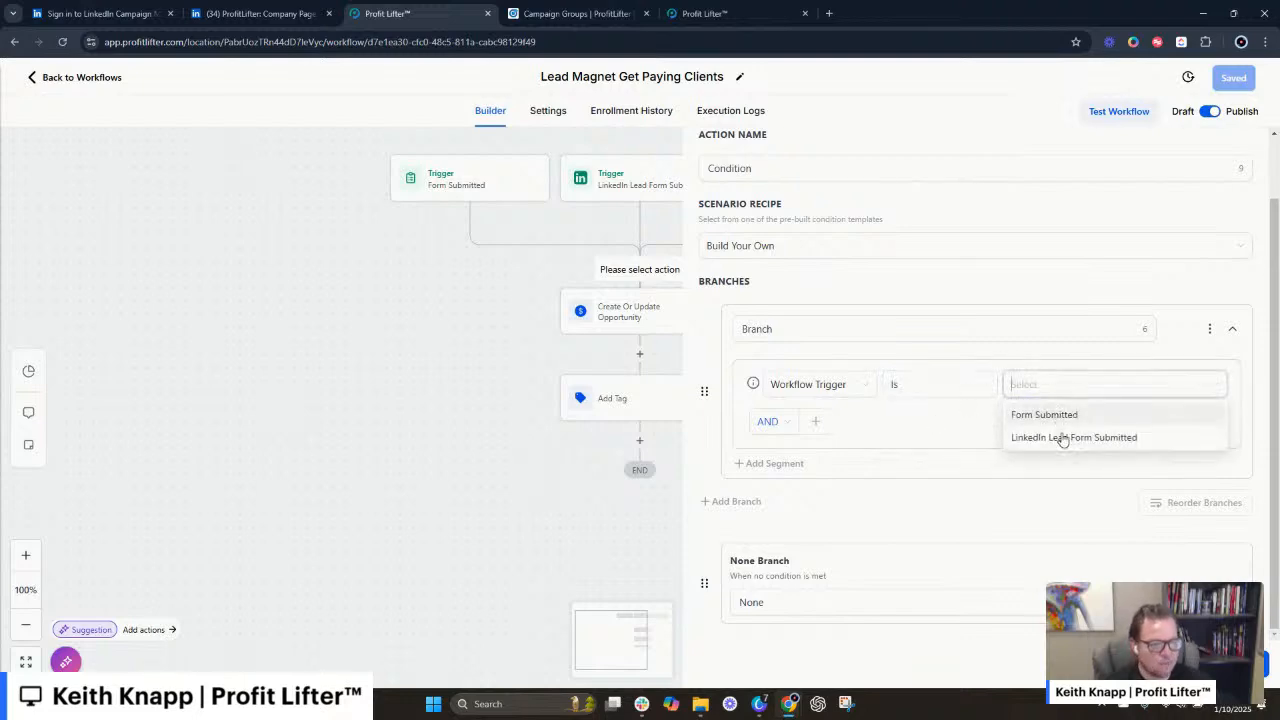
{"action": "left_click", "coordinate": [1060, 419]}
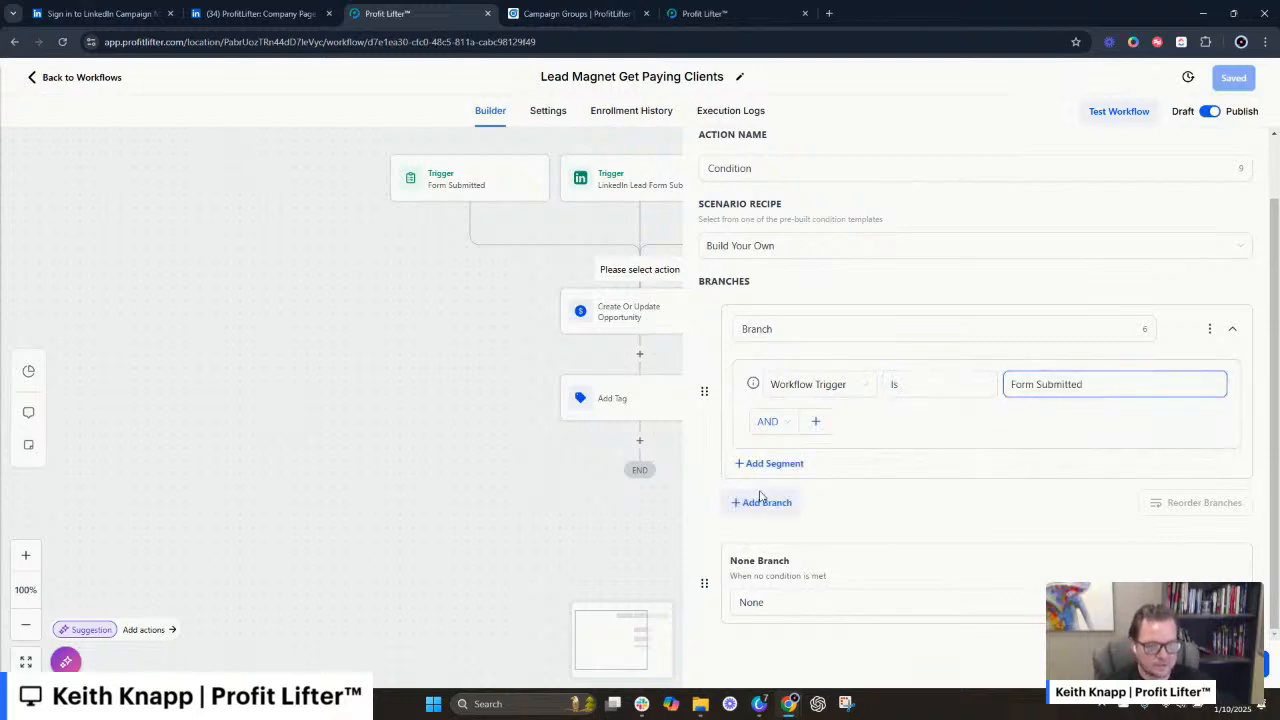
- Add a second branch to the condition, naming the first branch Website Lead and the second LinkedIn Form
{"action": "left_click", "coordinate": [765, 502]}
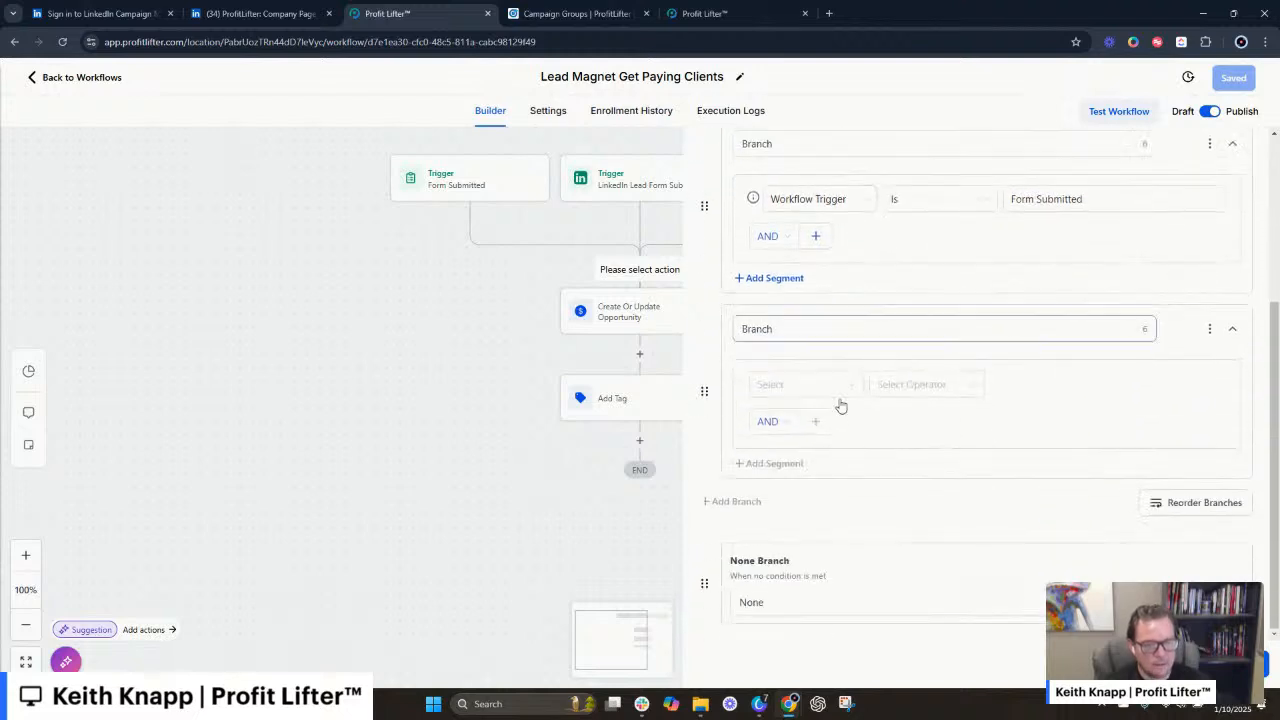
{"action": "double_click", "coordinate": [766, 144]}
{"action": "scroll", "coordinate": [883, 358], "scroll_direction": "up", "scroll_amount": 2}
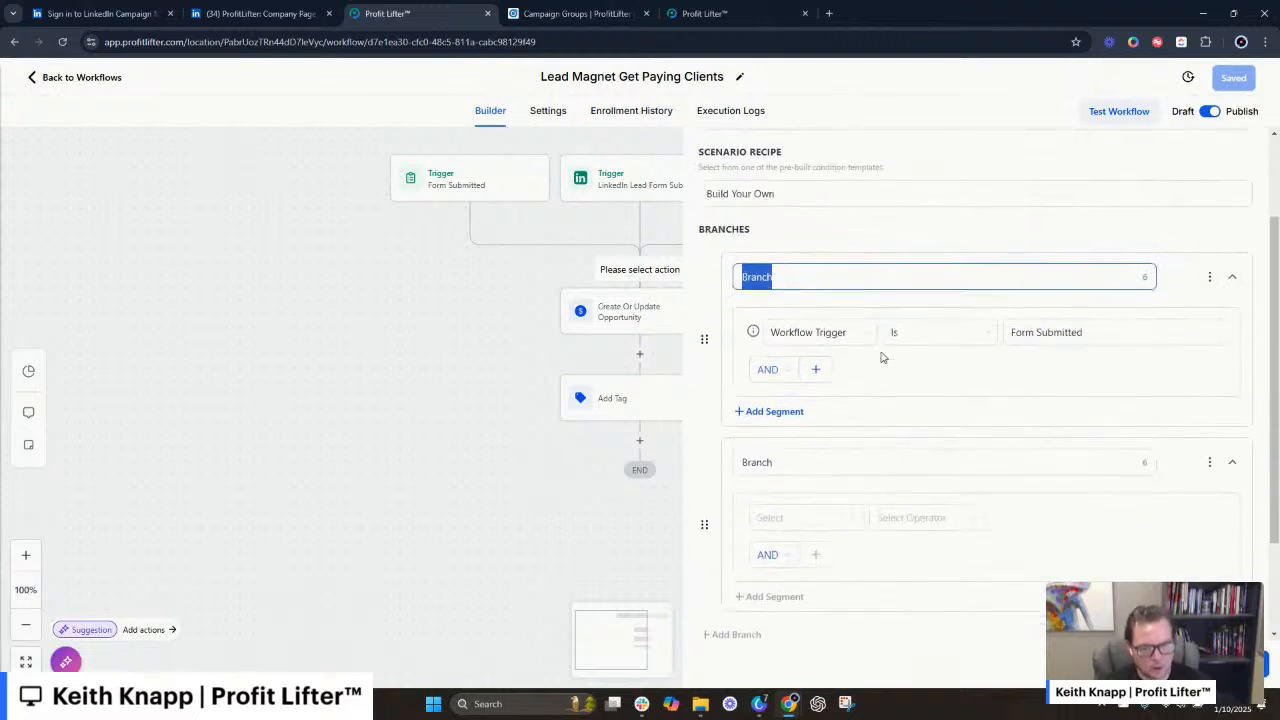
{"action": "type", "text": "Website Lead"}
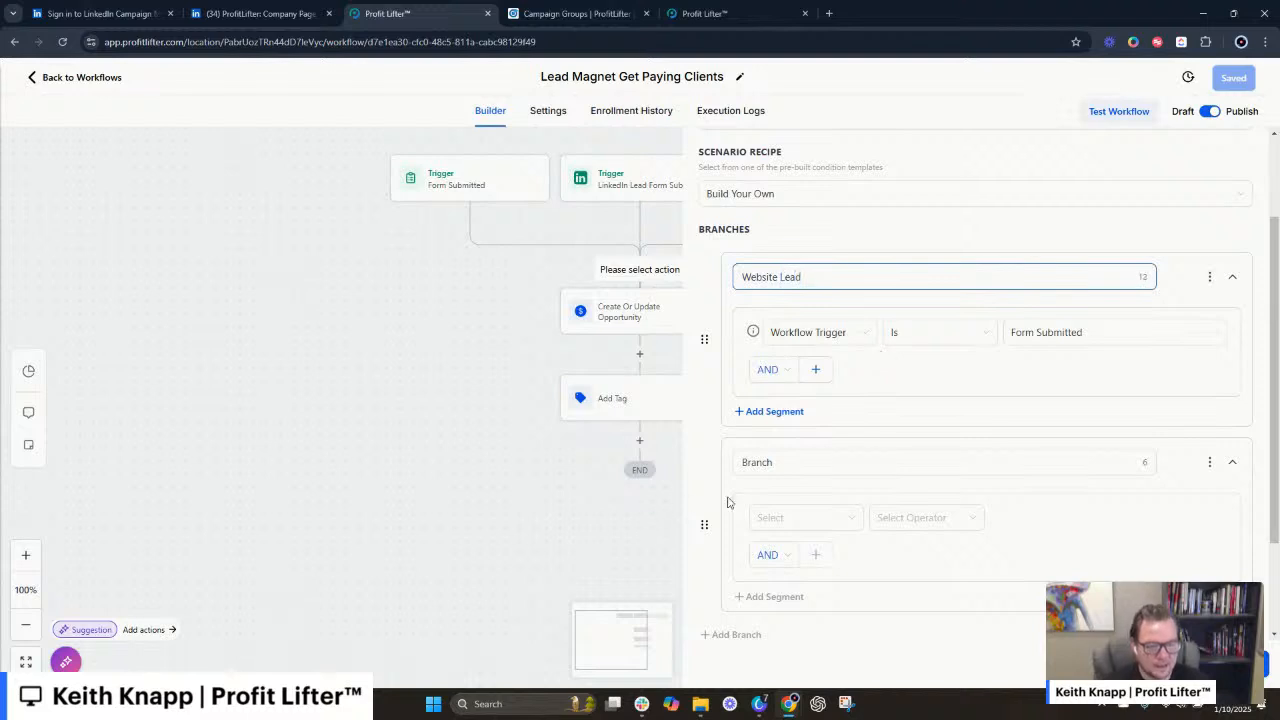
{"action": "left_click", "coordinate": [775, 462]}
{"action": "double_click", "coordinate": [775, 462]}
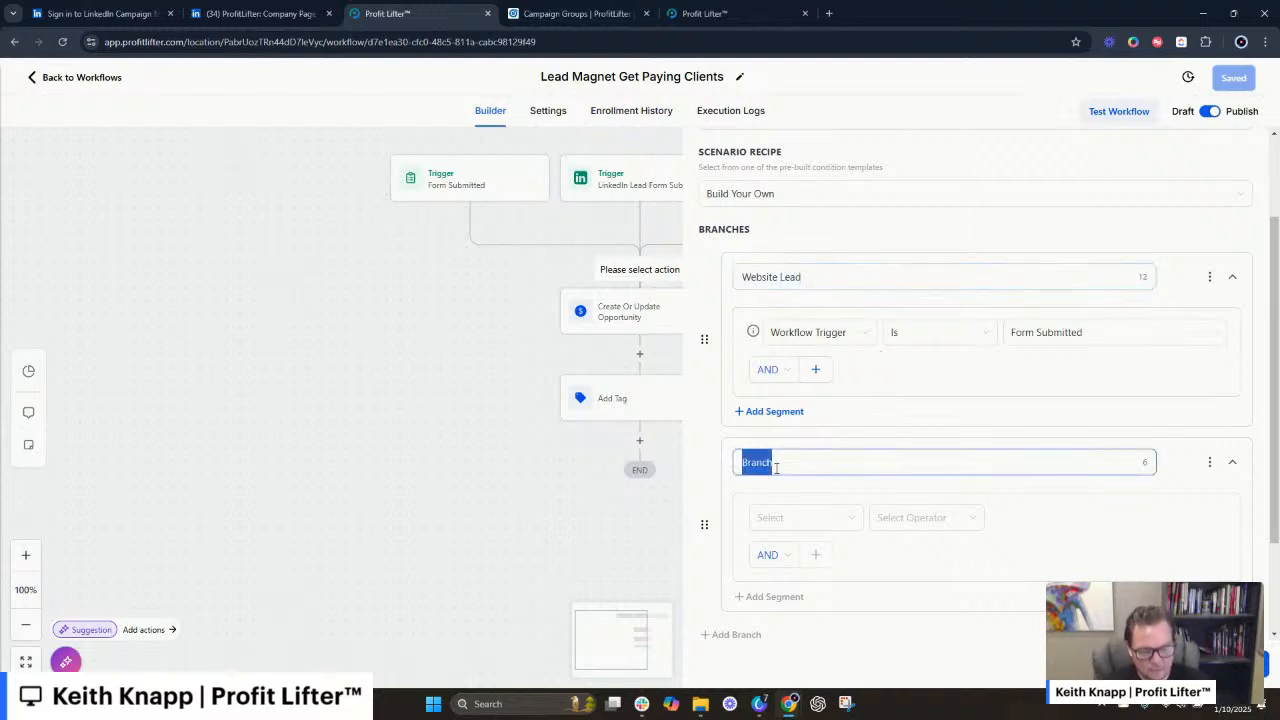
{"action": "type", "text": "LinkedIn Form"}
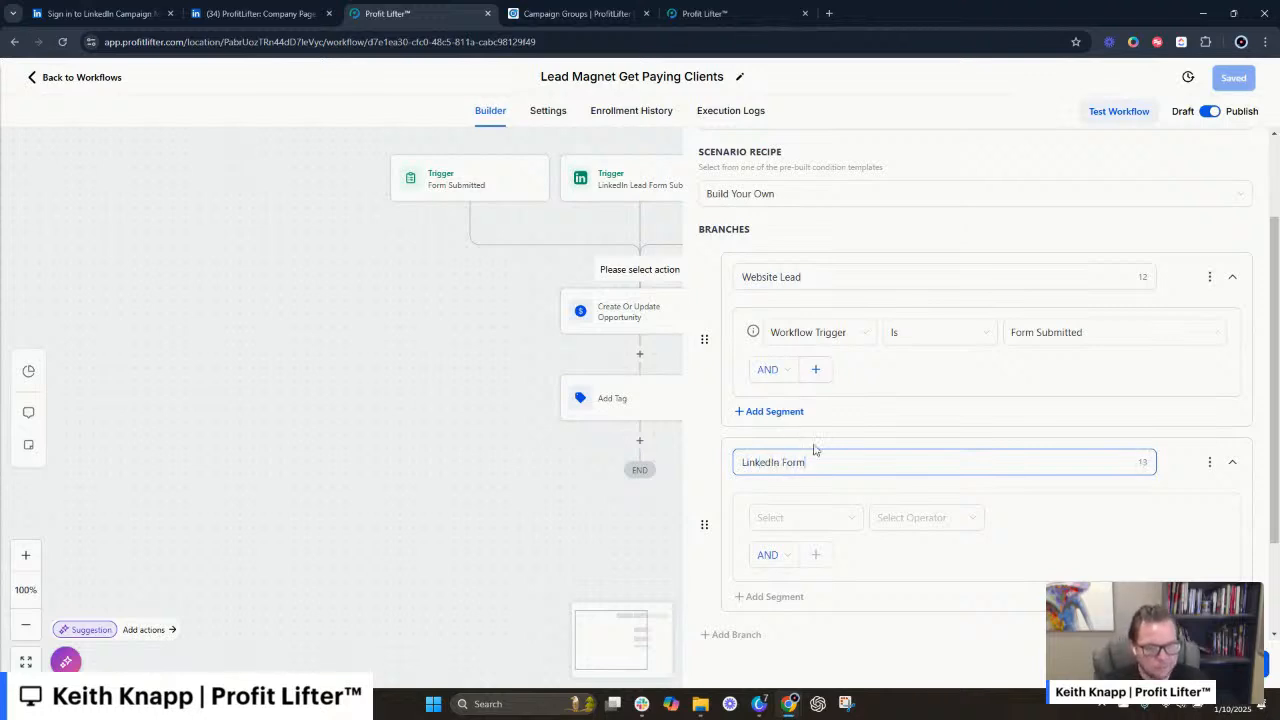
- Set the LinkedIn Form branch's condition to Workflow Trigger Is LinkedIn Lead Form Submitted, and save the condition action
{"action": "scroll", "coordinate": [855, 450], "scroll_direction": "down", "scroll_amount": 2}
{"action": "left_click", "coordinate": [792, 383]}
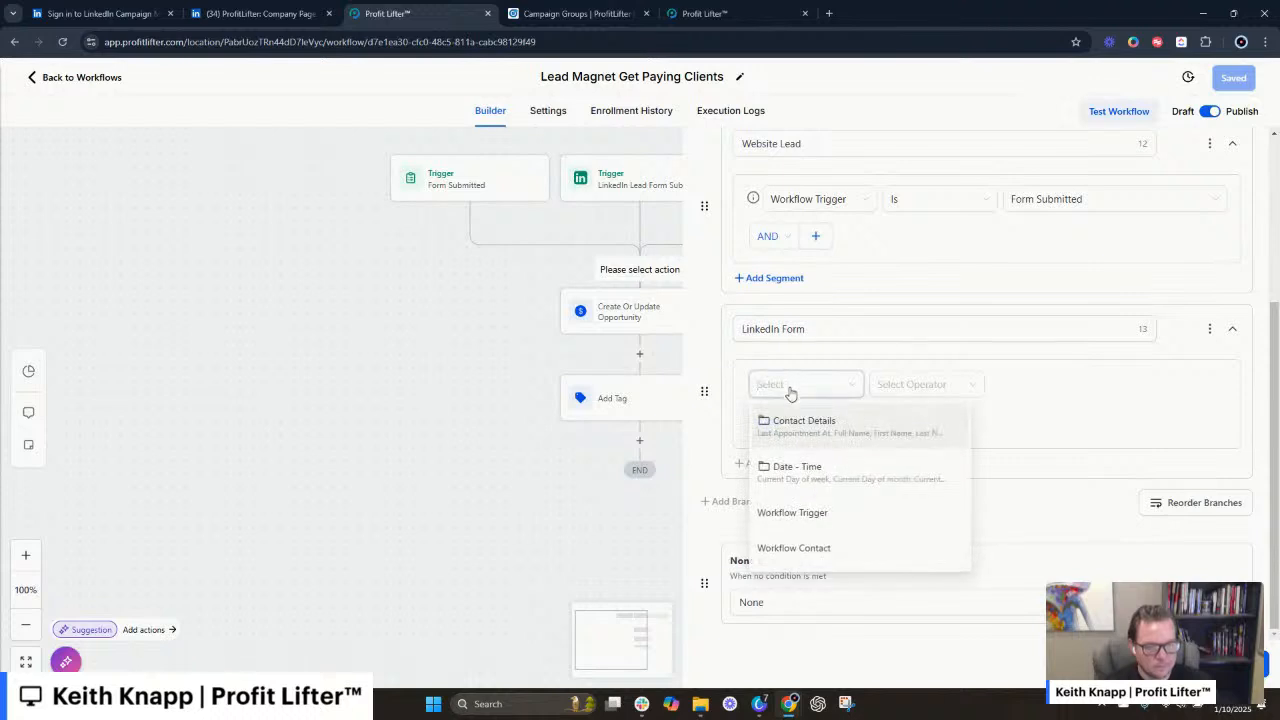
{"action": "left_click", "coordinate": [810, 524]}
{"action": "left_click", "coordinate": [950, 385]}
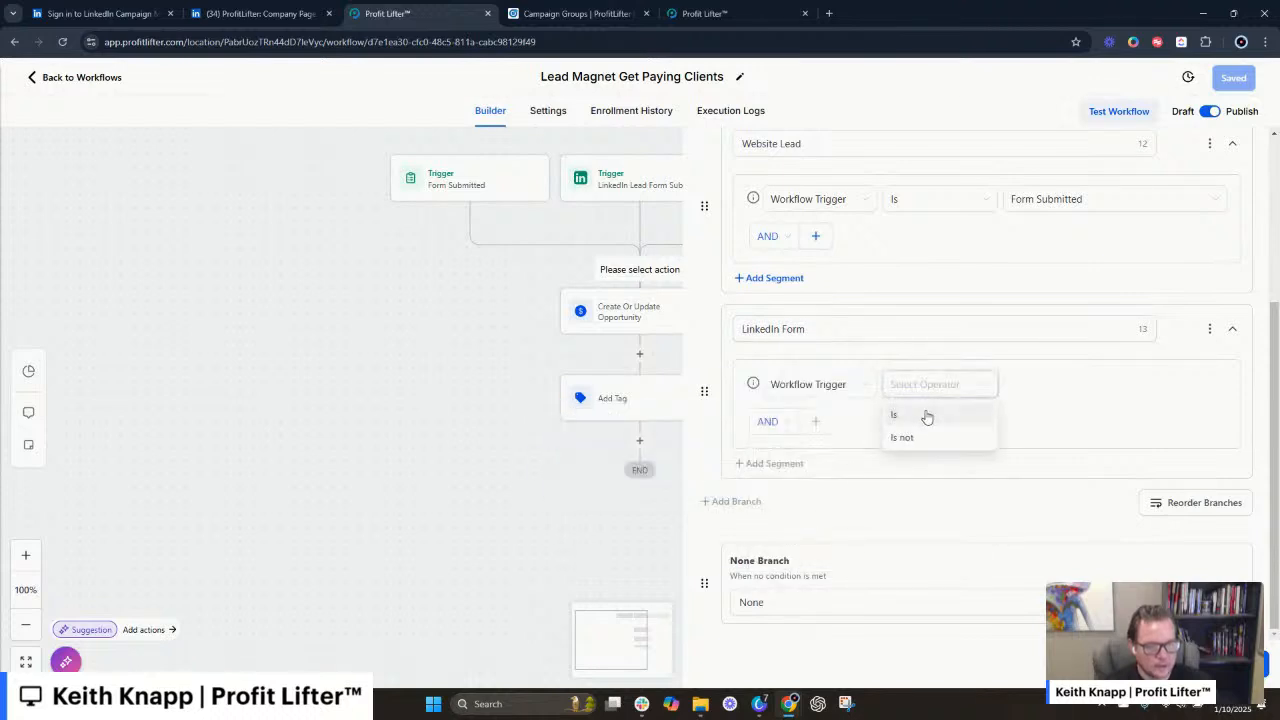
{"action": "left_click", "coordinate": [922, 415]}
{"action": "left_click", "coordinate": [1043, 385]}
{"action": "left_click", "coordinate": [1051, 436]}
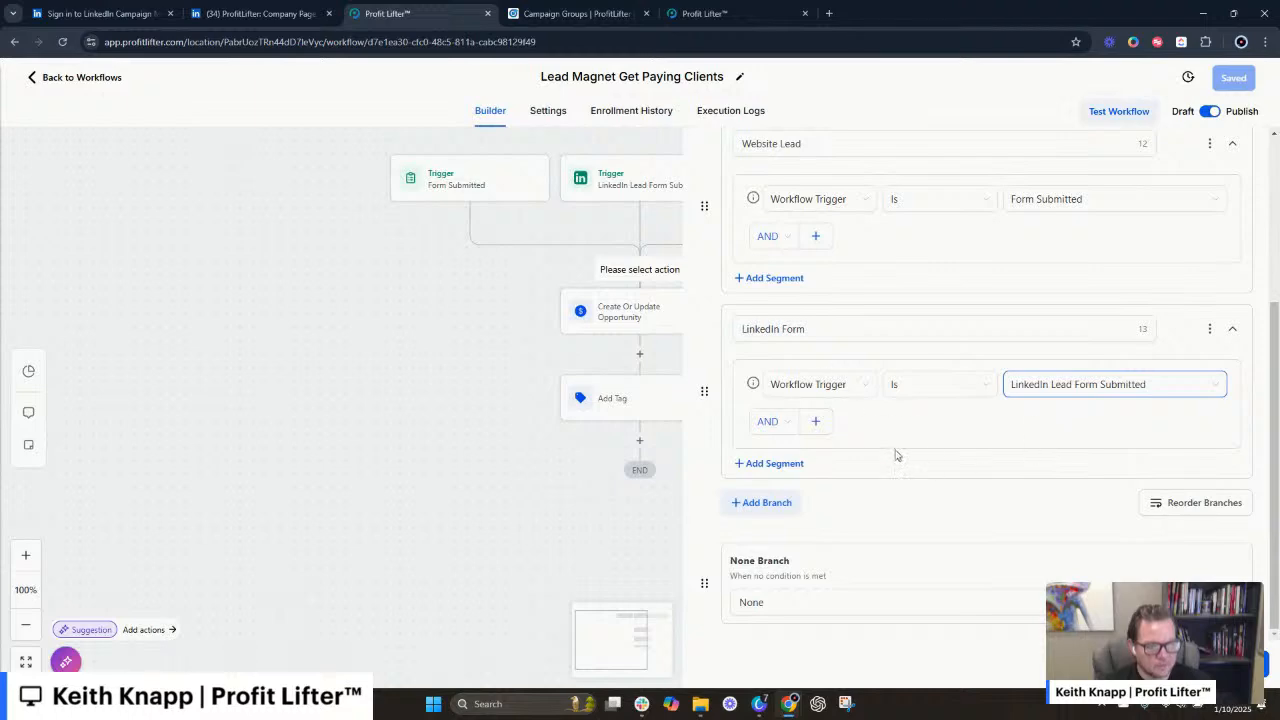
{"action": "left_click", "coordinate": [780, 602]}
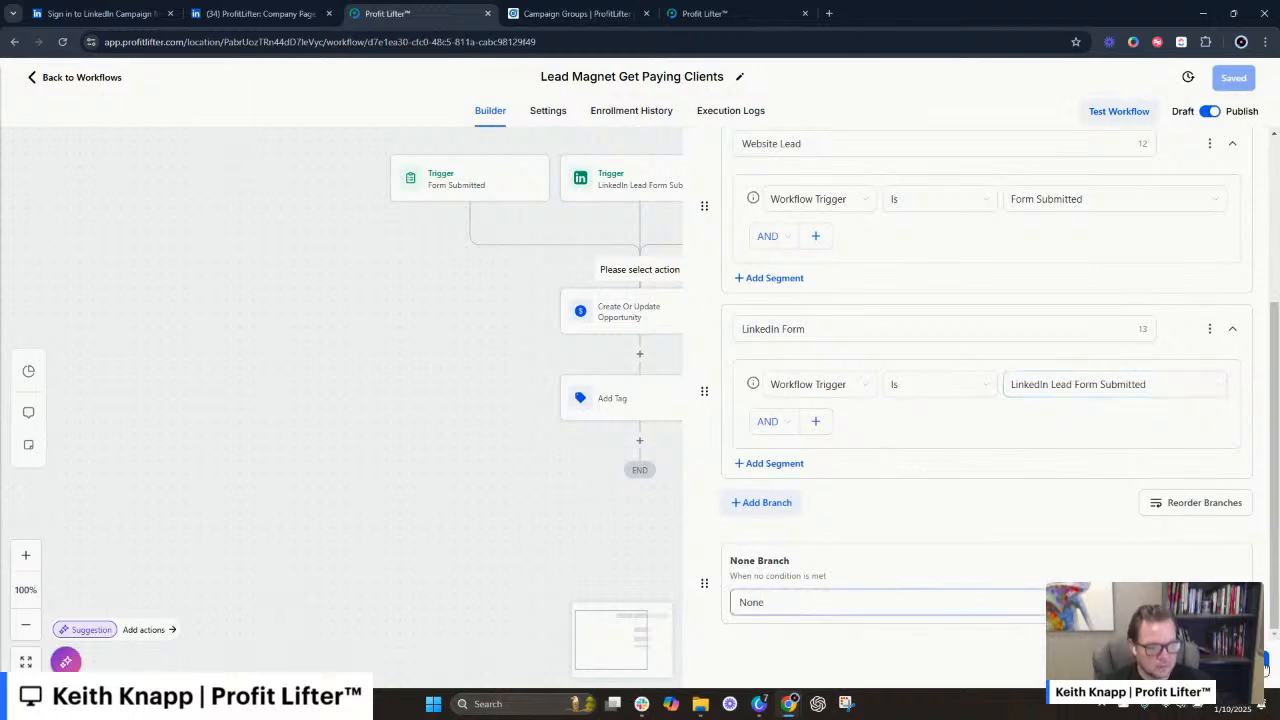
{"action": "left_click", "coordinate": [1265, 668]}
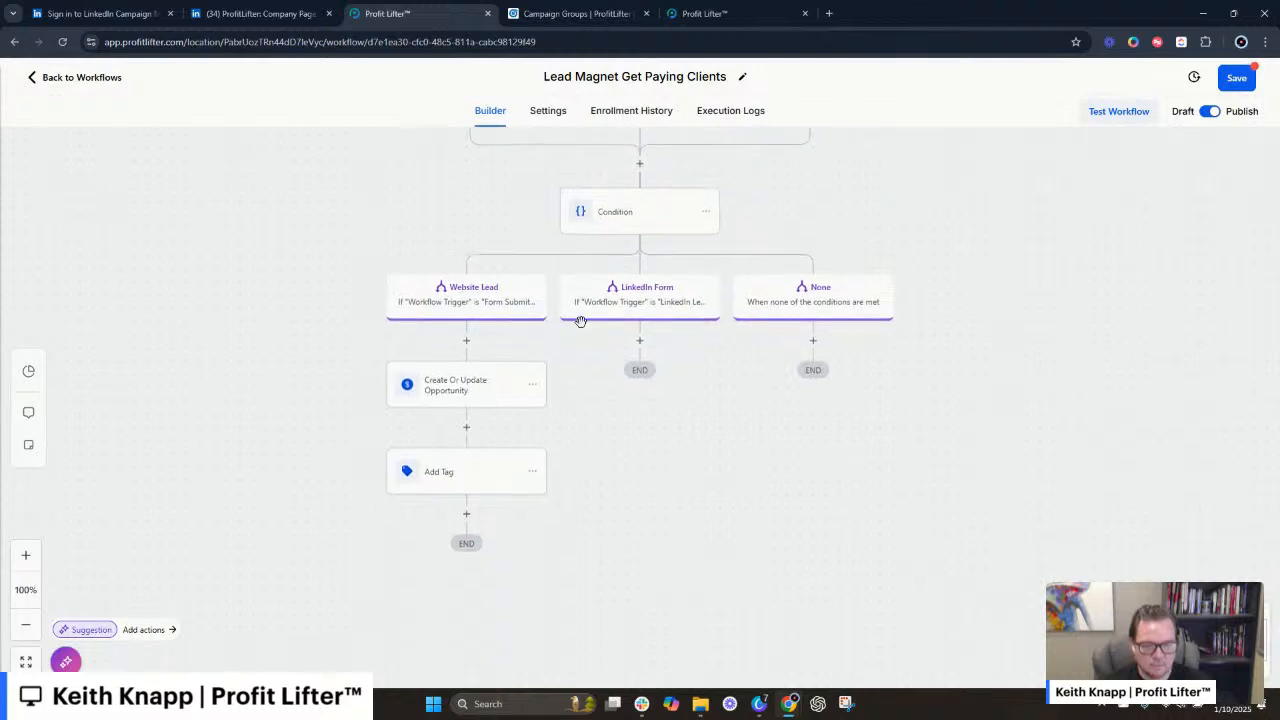
{"action": "scroll", "coordinate": [581, 321], "scroll_direction": "down", "scroll_amount": 1}
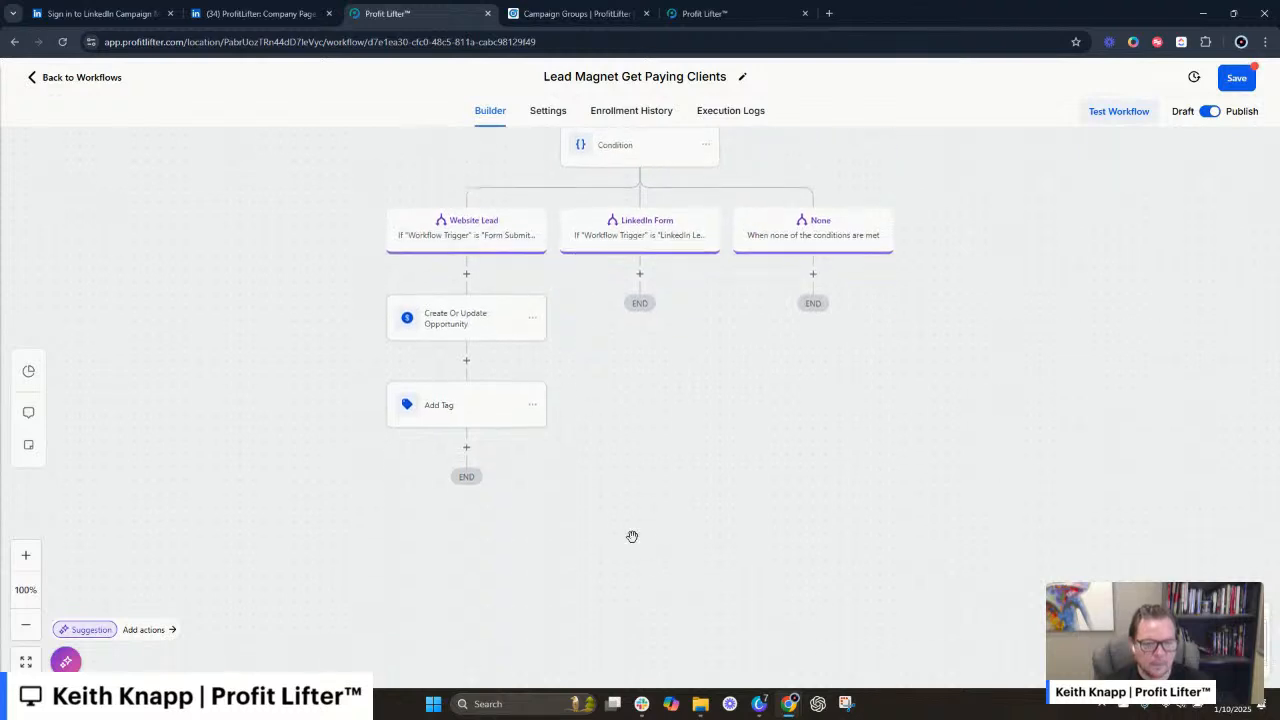
{"action": "left_click", "coordinate": [466, 276]}
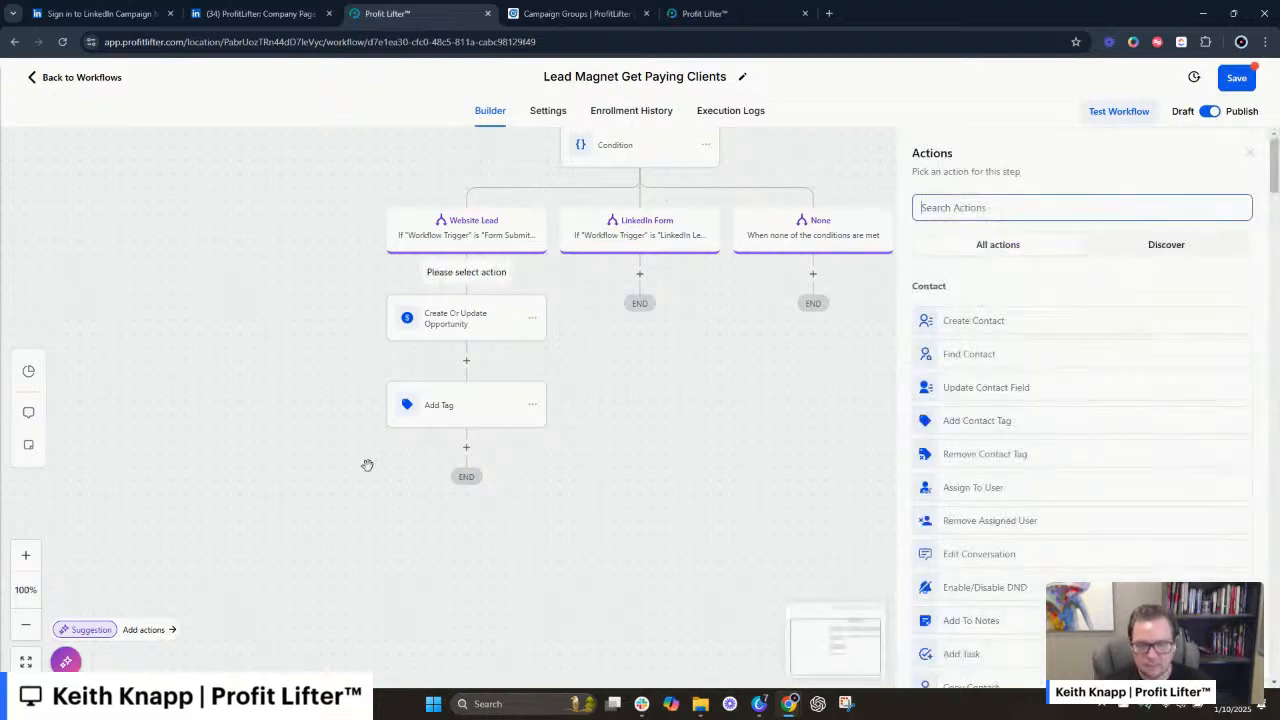
{"action": "left_click", "coordinate": [25, 556]}
{"action": "left_click", "coordinate": [23, 557]}
{"action": "scroll", "coordinate": [343, 458], "scroll_direction": "up", "scroll_amount": 2}
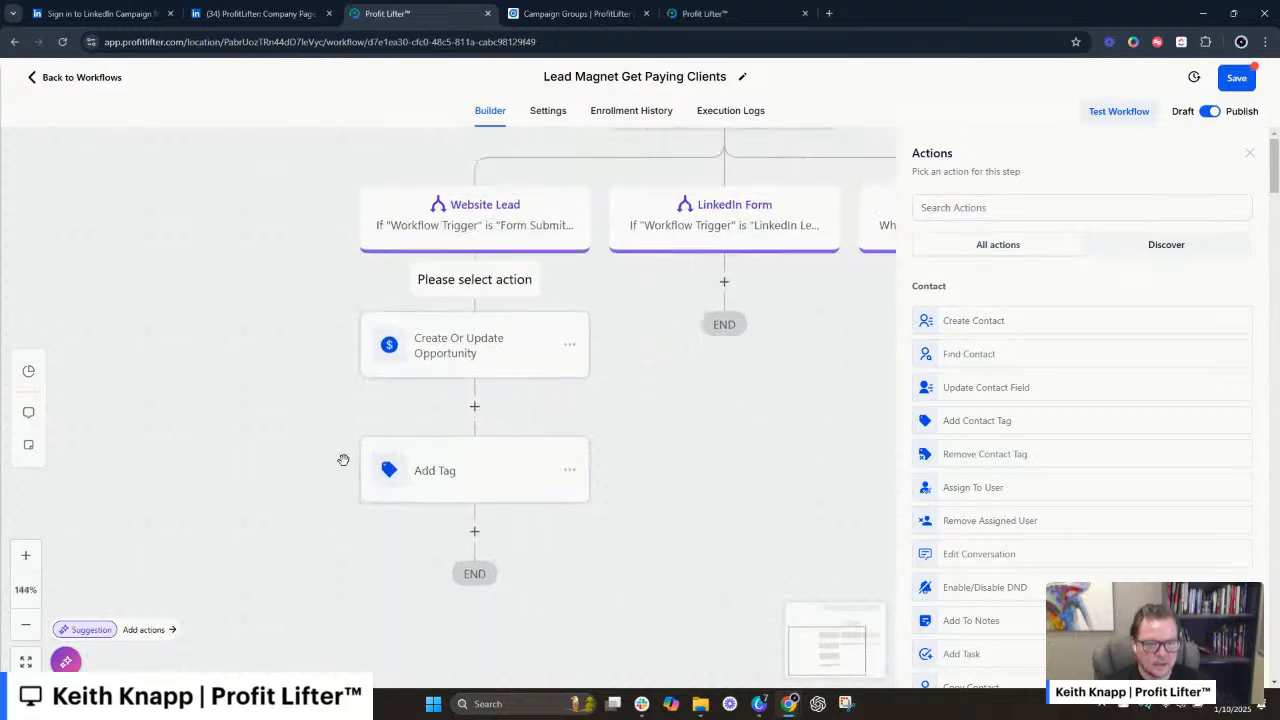
{"action": "scroll", "coordinate": [489, 372], "scroll_direction": "up", "scroll_amount": 1}
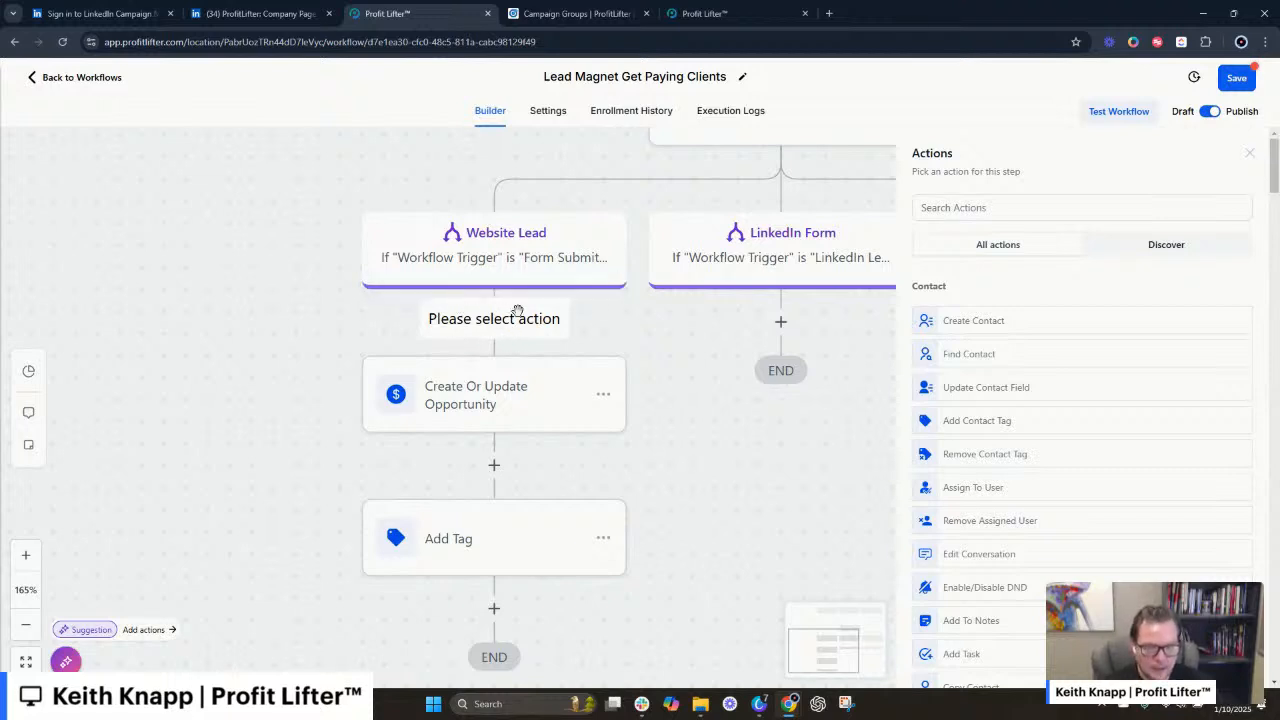
{"action": "left_click", "coordinate": [957, 206]}
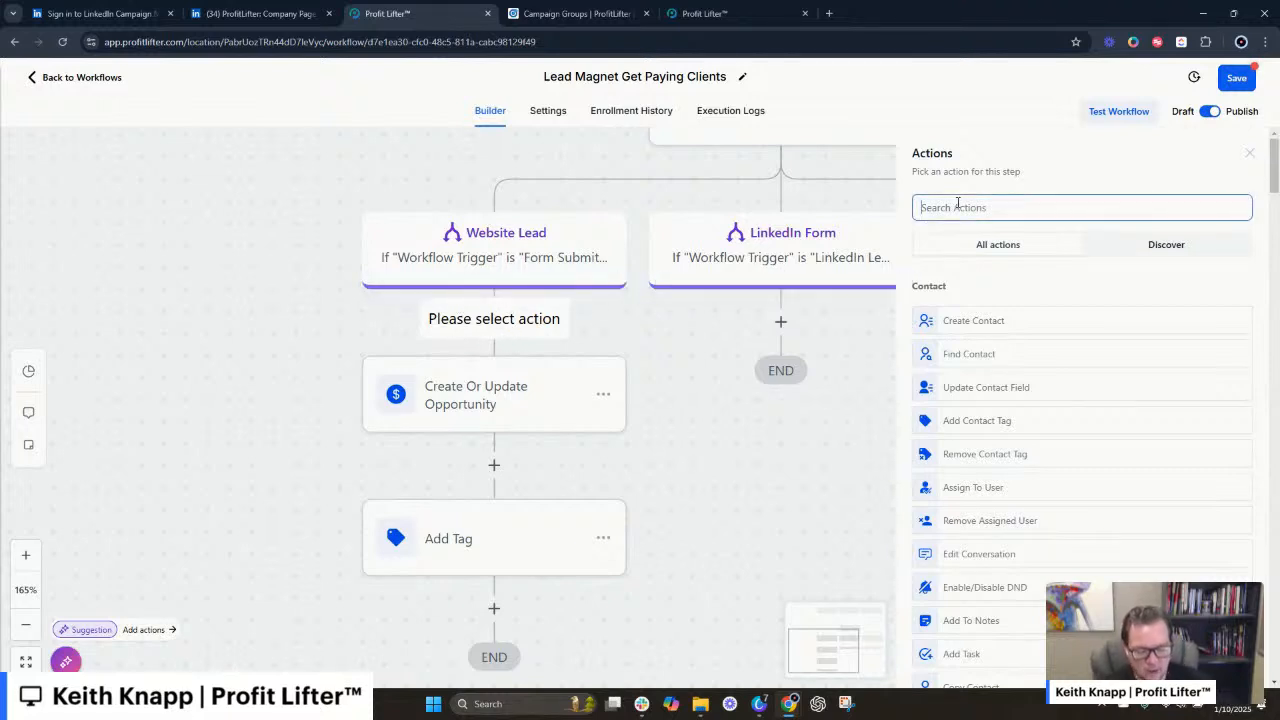
{"action": "type", "text": "co"}
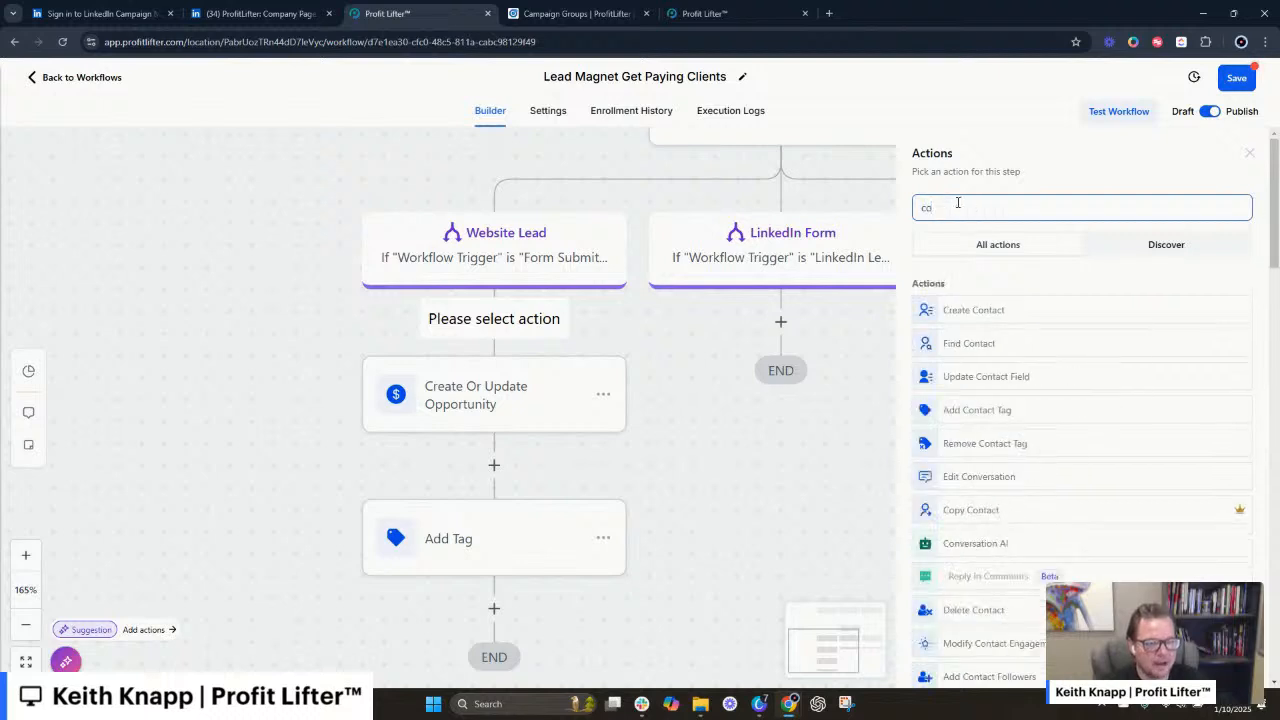
{"action": "type", "text": "ntact"}
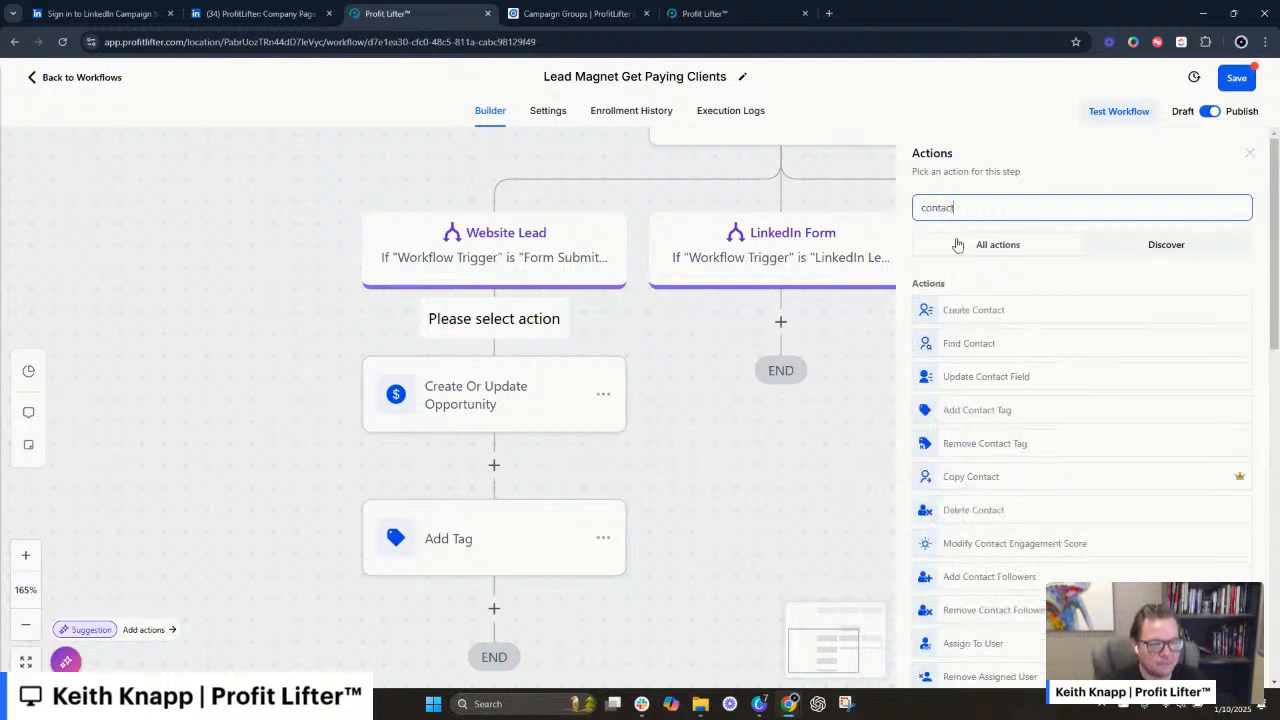
{"action": "left_click", "coordinate": [968, 312]}
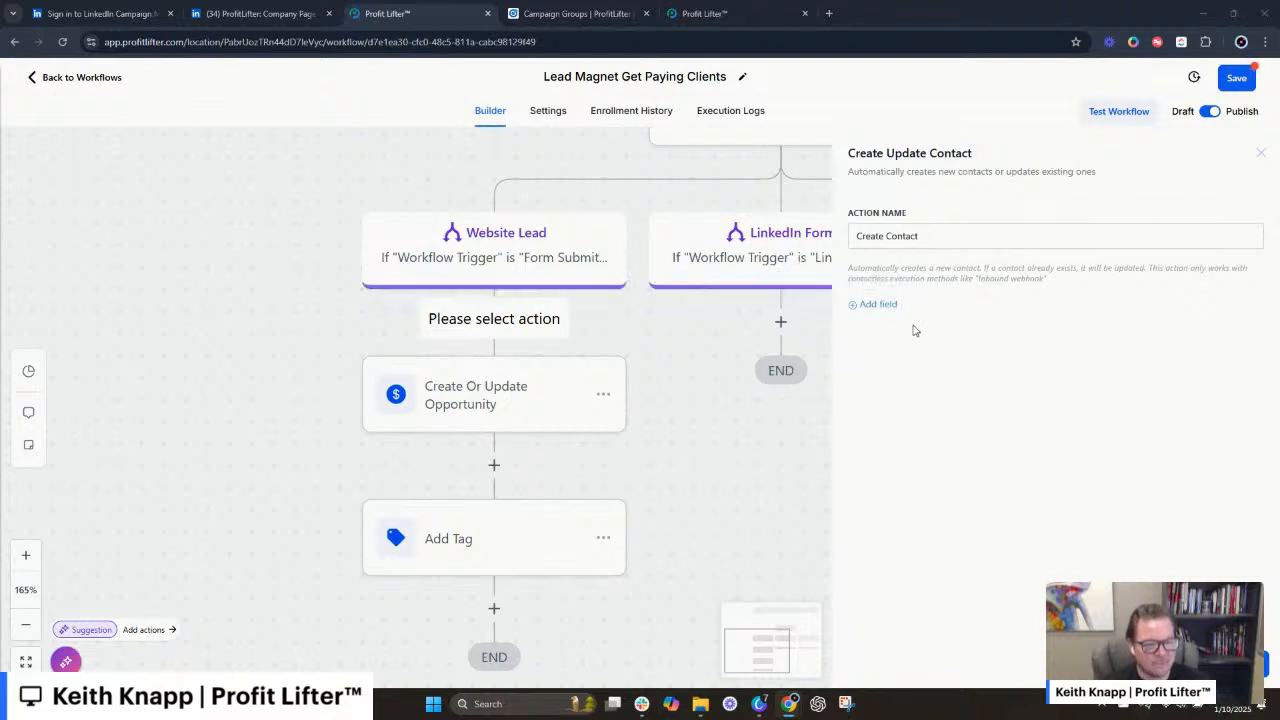
{"action": "left_click", "coordinate": [884, 310]}
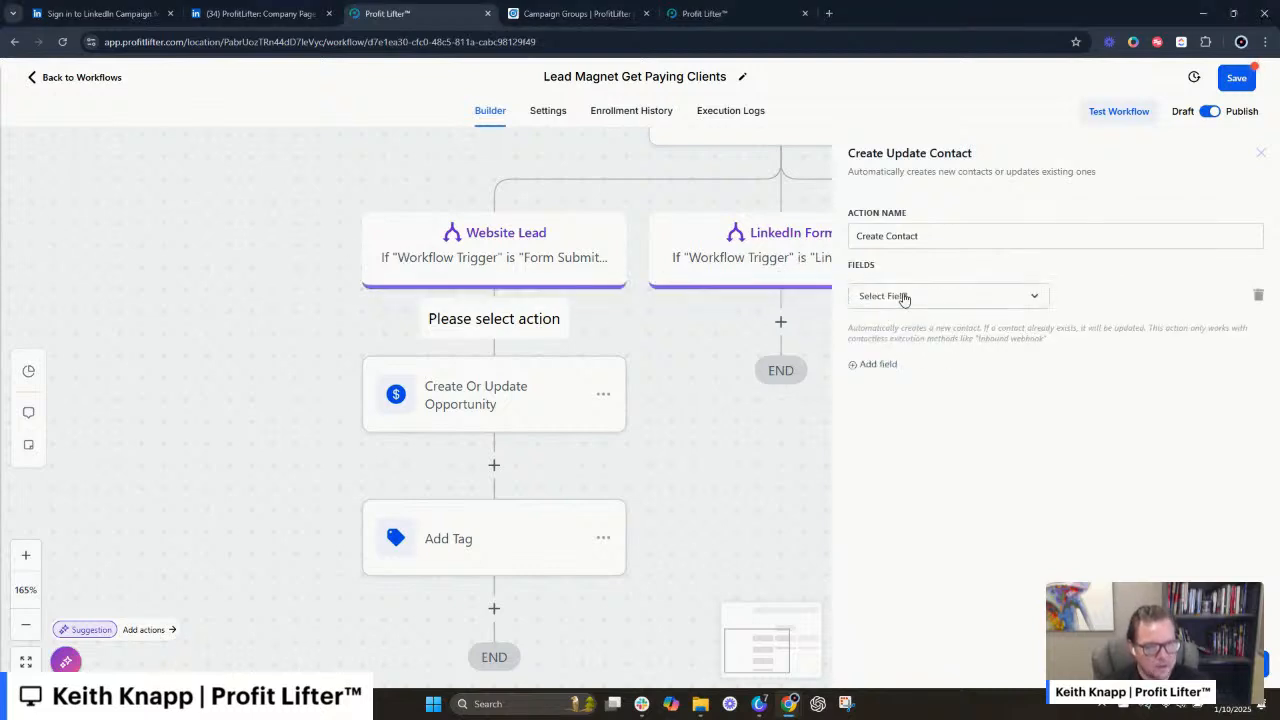
{"action": "left_click", "coordinate": [903, 296]}
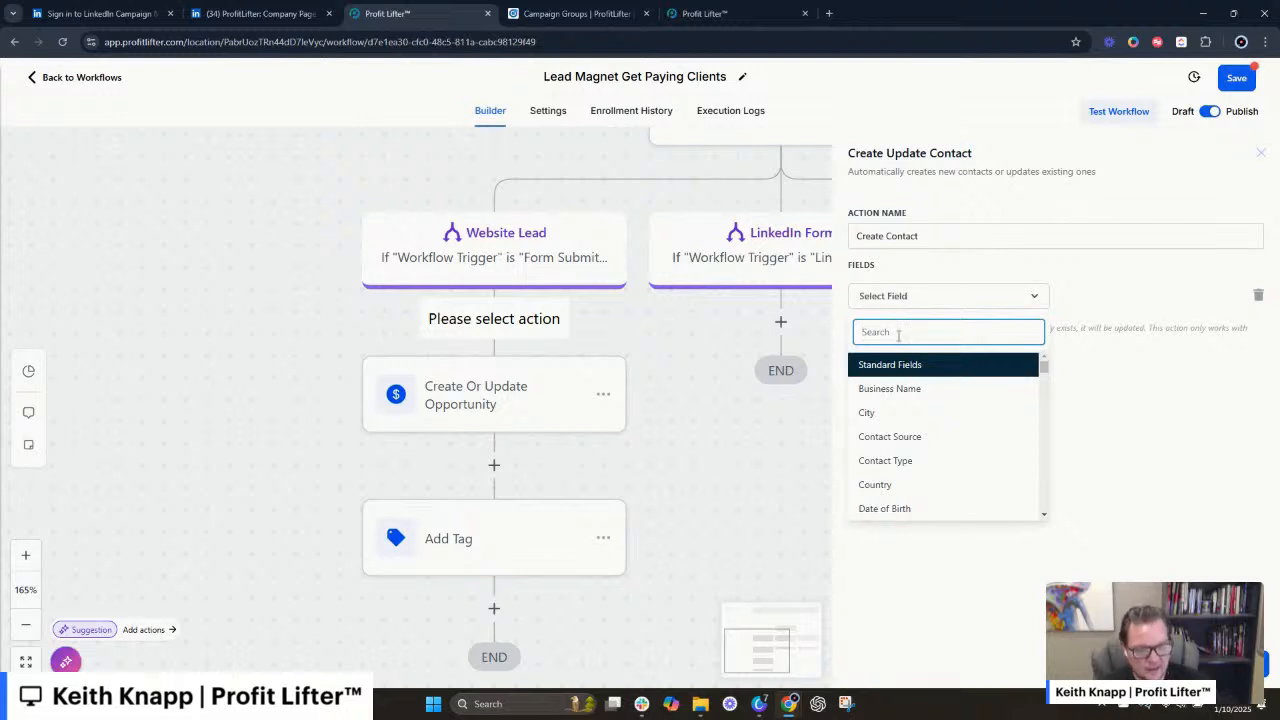
{"action": "type", "text": "Sour"}
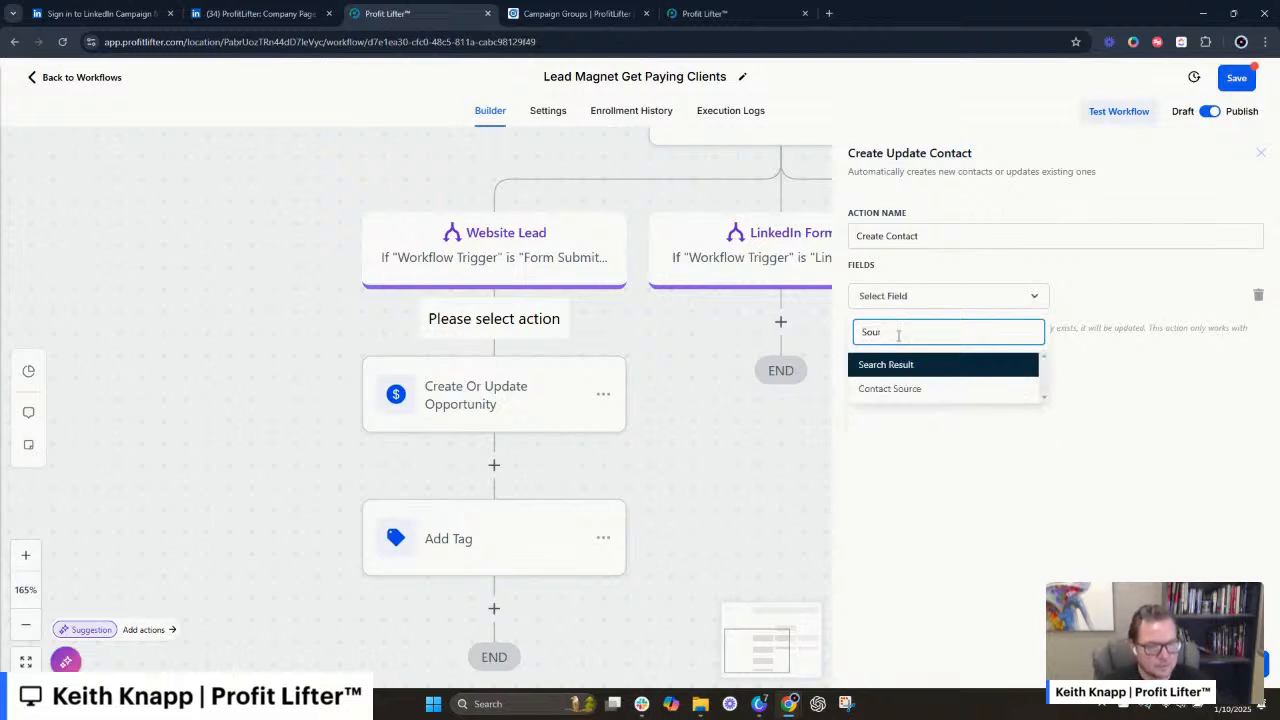
{"action": "left_click", "coordinate": [890, 388]}
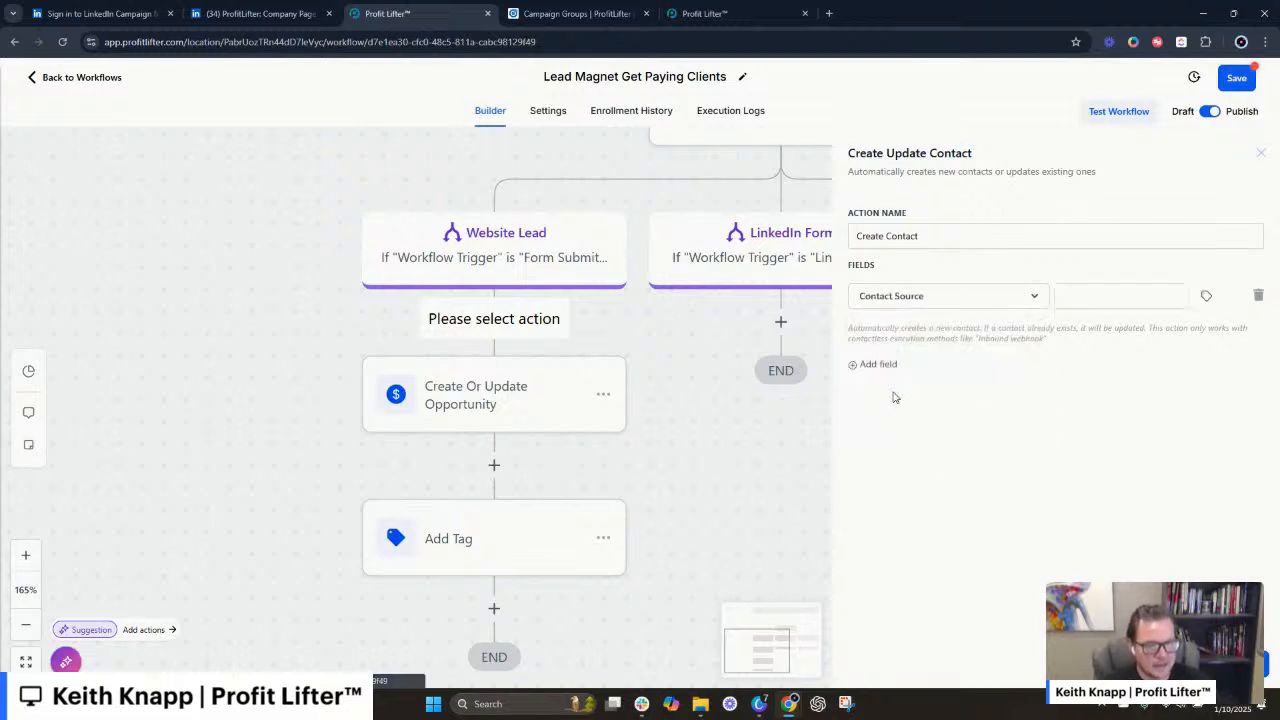
{"action": "left_click", "coordinate": [1080, 298]}
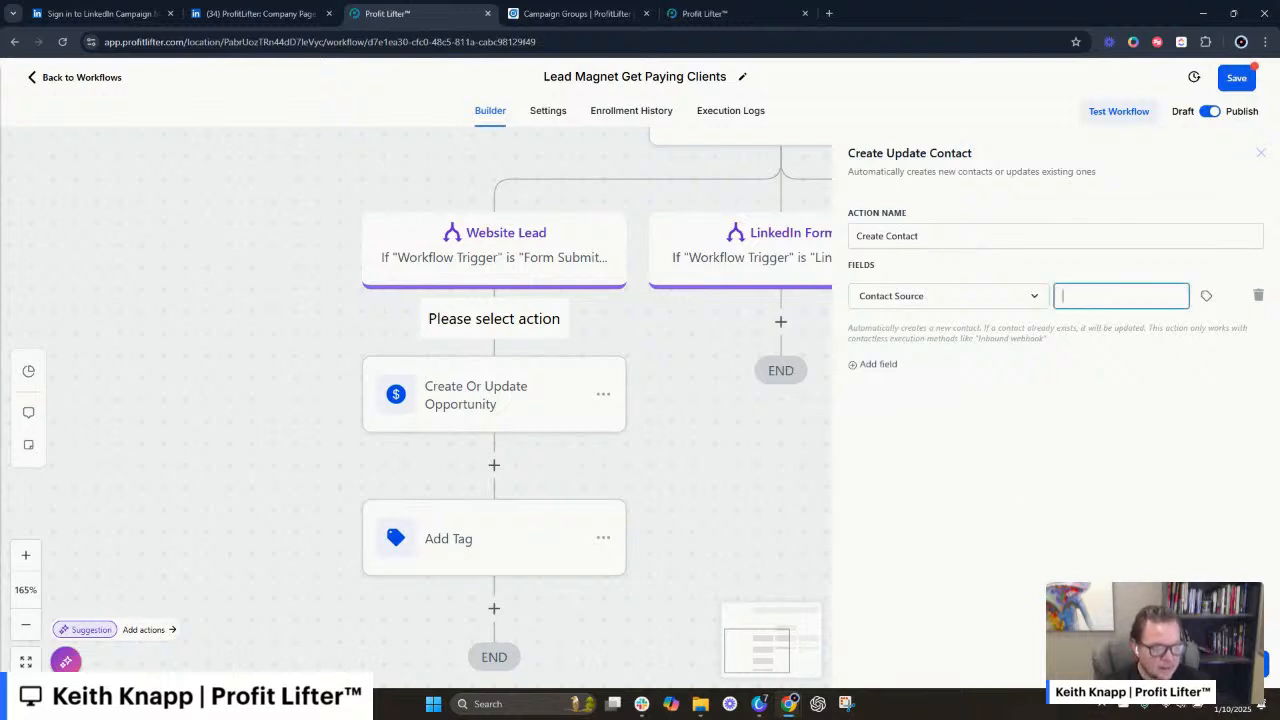
{"action": "left_click", "coordinate": [663, 497]}
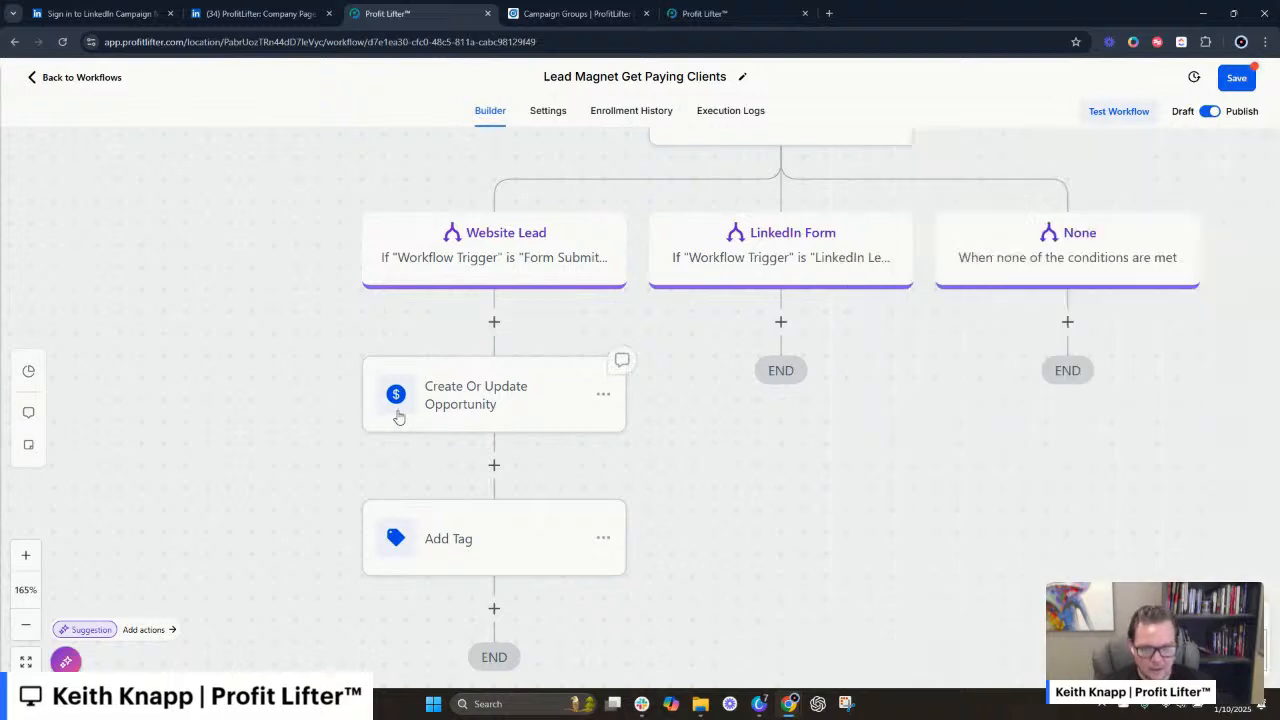
- Add an Update Contact Field action under the Website Lead branch, before Create Or Update Opportunity, with Contact Source as its field
{"action": "left_click", "coordinate": [494, 321]}
{"action": "type", "text": "contact"}
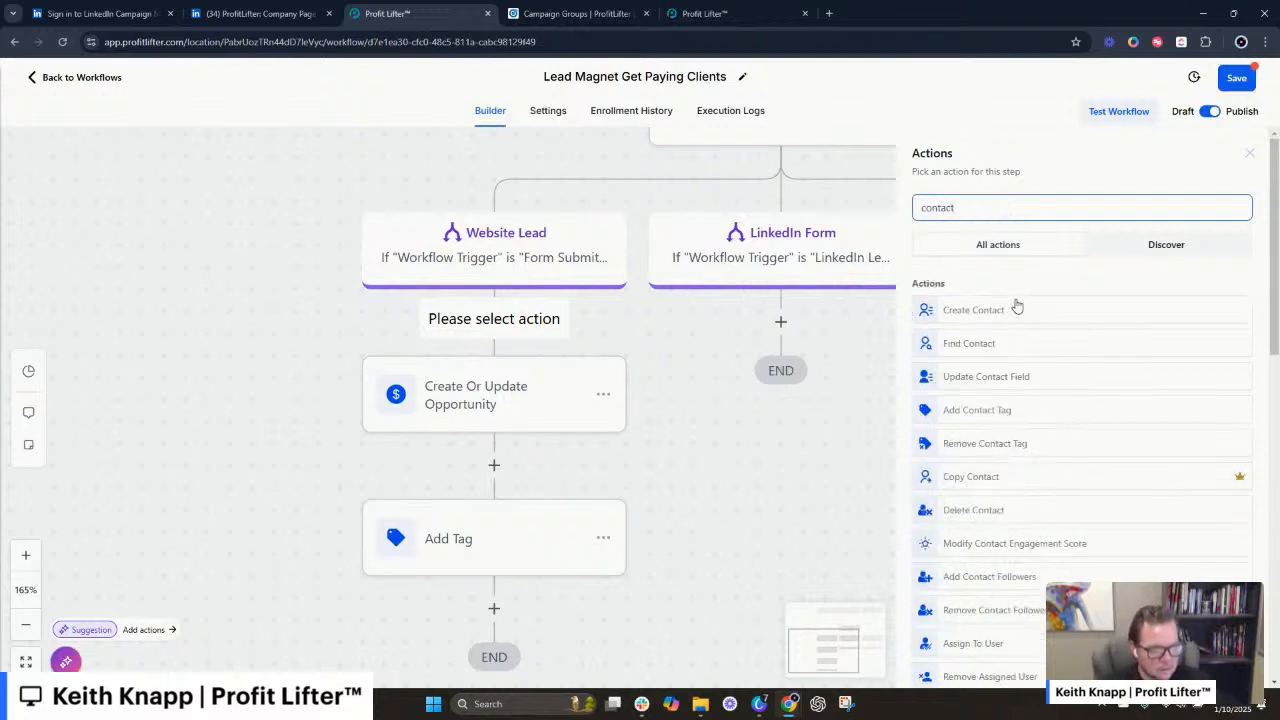
{"action": "left_click", "coordinate": [1027, 384]}
{"action": "left_click", "coordinate": [877, 324]}
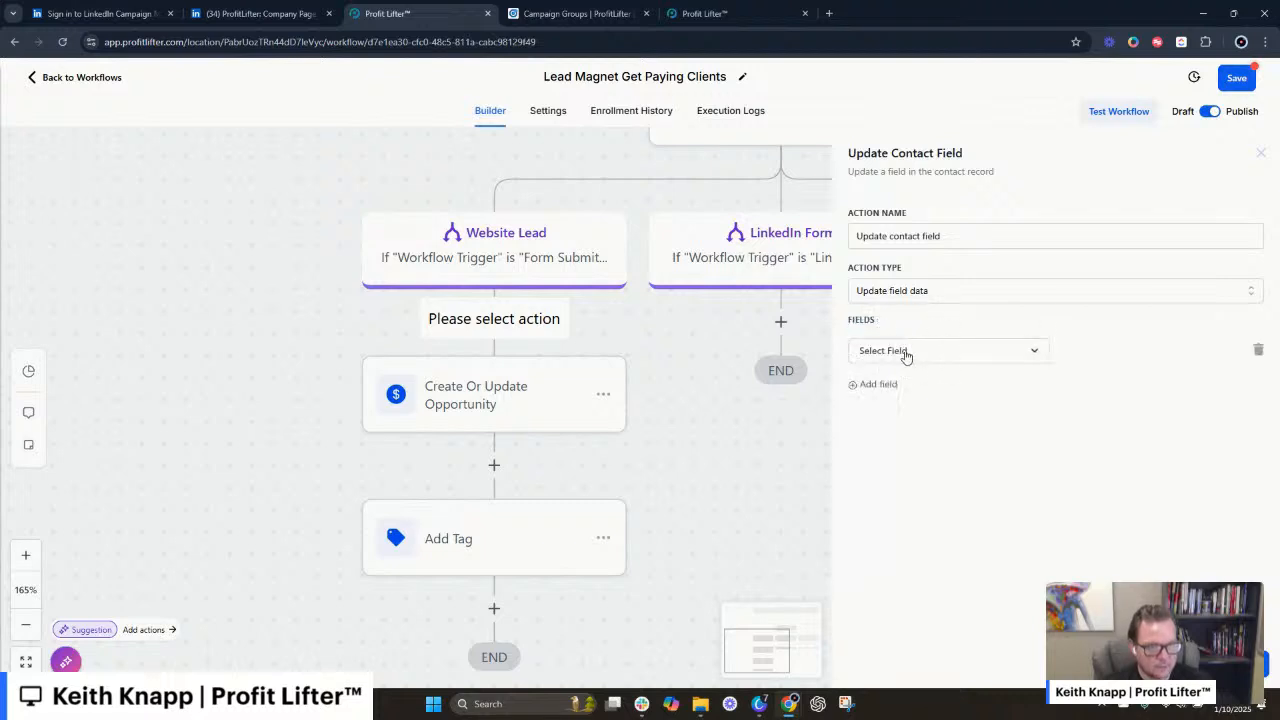
{"action": "left_click", "coordinate": [905, 352]}
{"action": "type", "text": "Sour"}
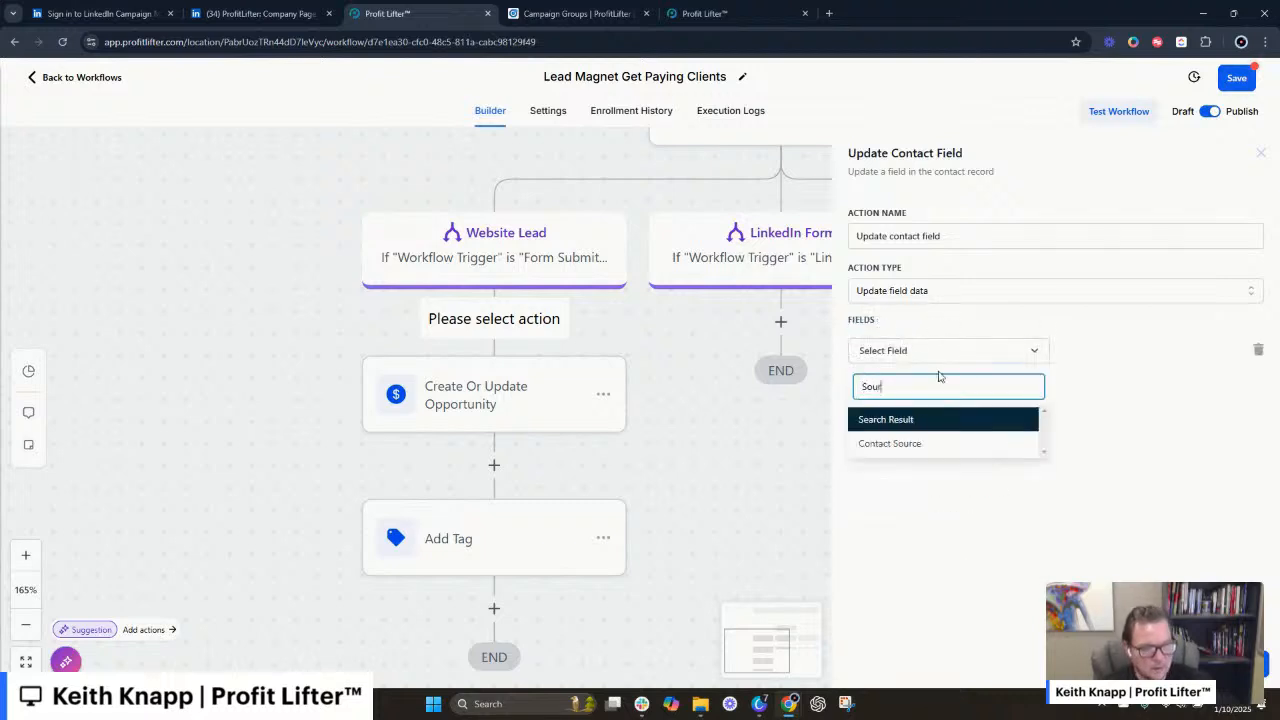
{"action": "left_click", "coordinate": [890, 444]}
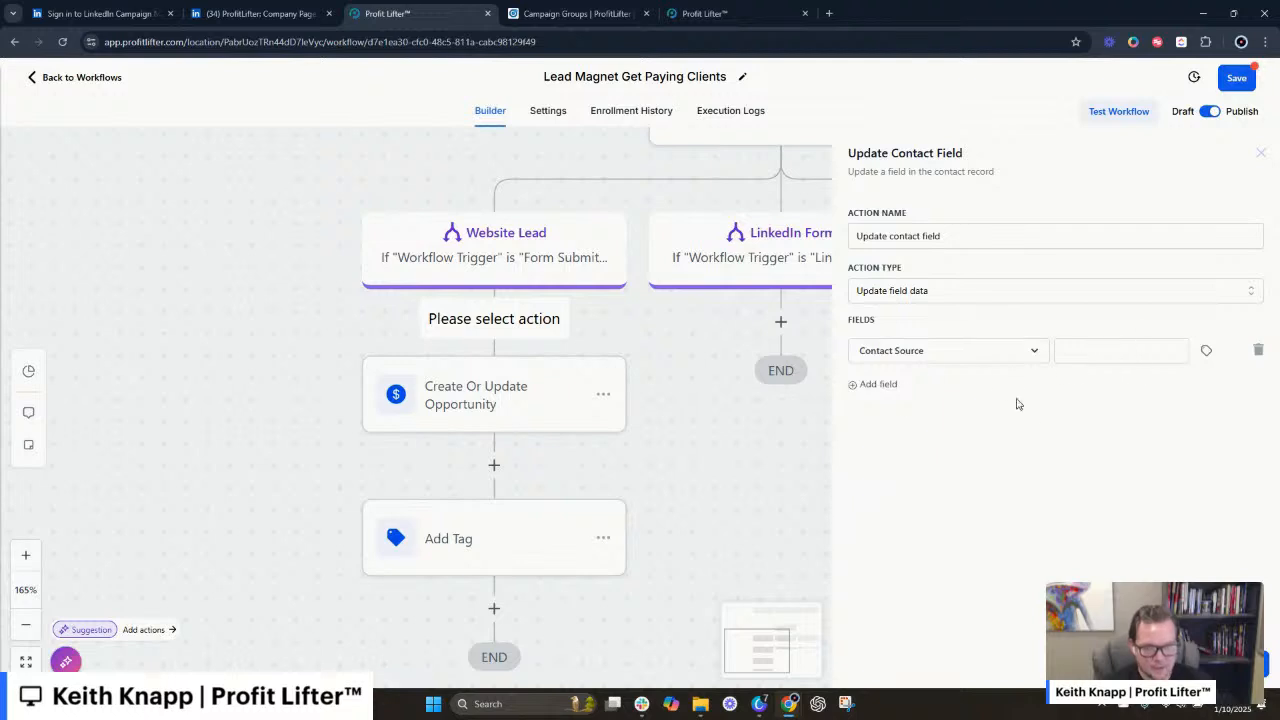
- Set the Website Lead action's Contact Source value to LM Website Opt-in and save the action
{"action": "left_click", "coordinate": [1129, 355]}
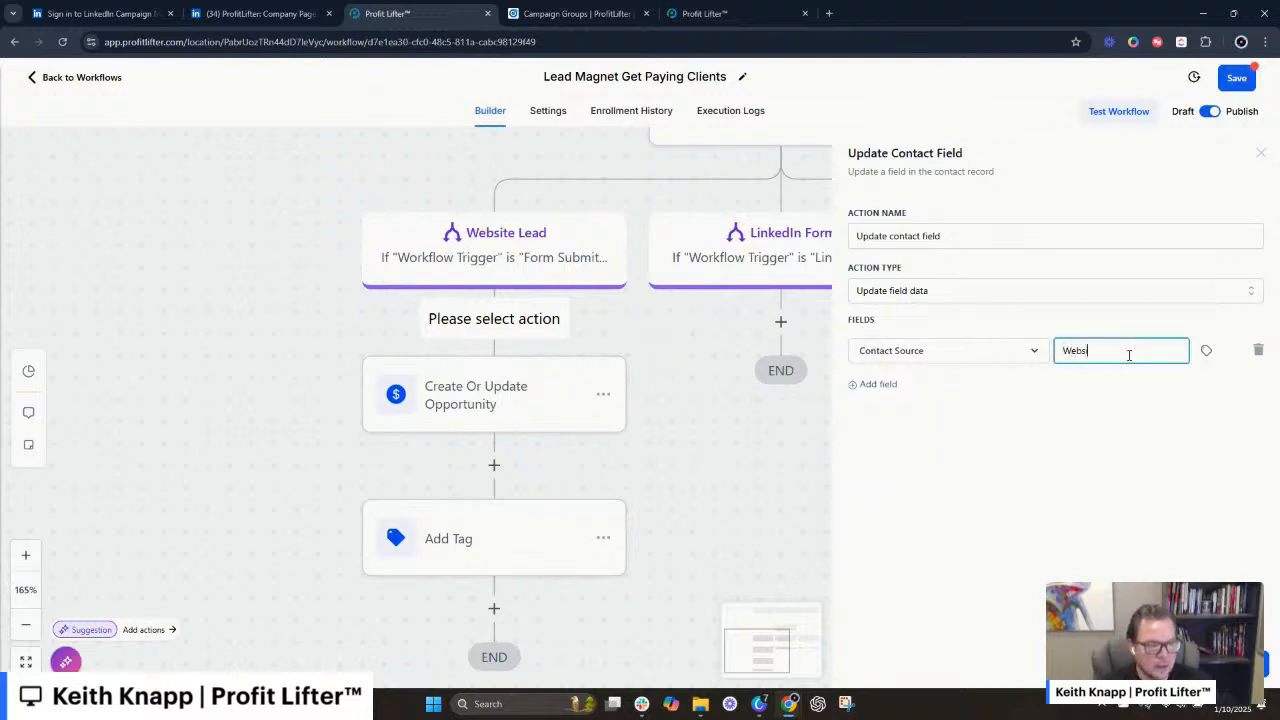
{"action": "type", "text": "Website"}
{"action": "key", "text": "ctrl+a"}
{"action": "type", "text": "L"}
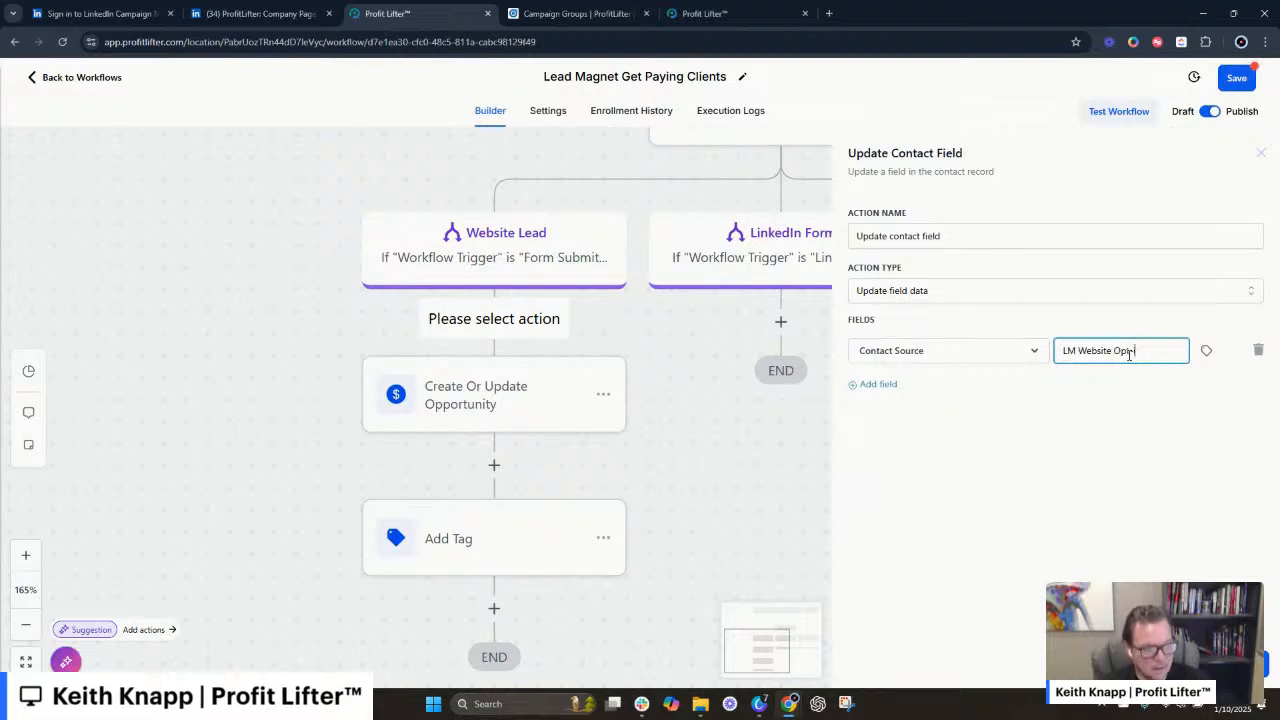
{"action": "left_click", "coordinate": [1232, 664]}
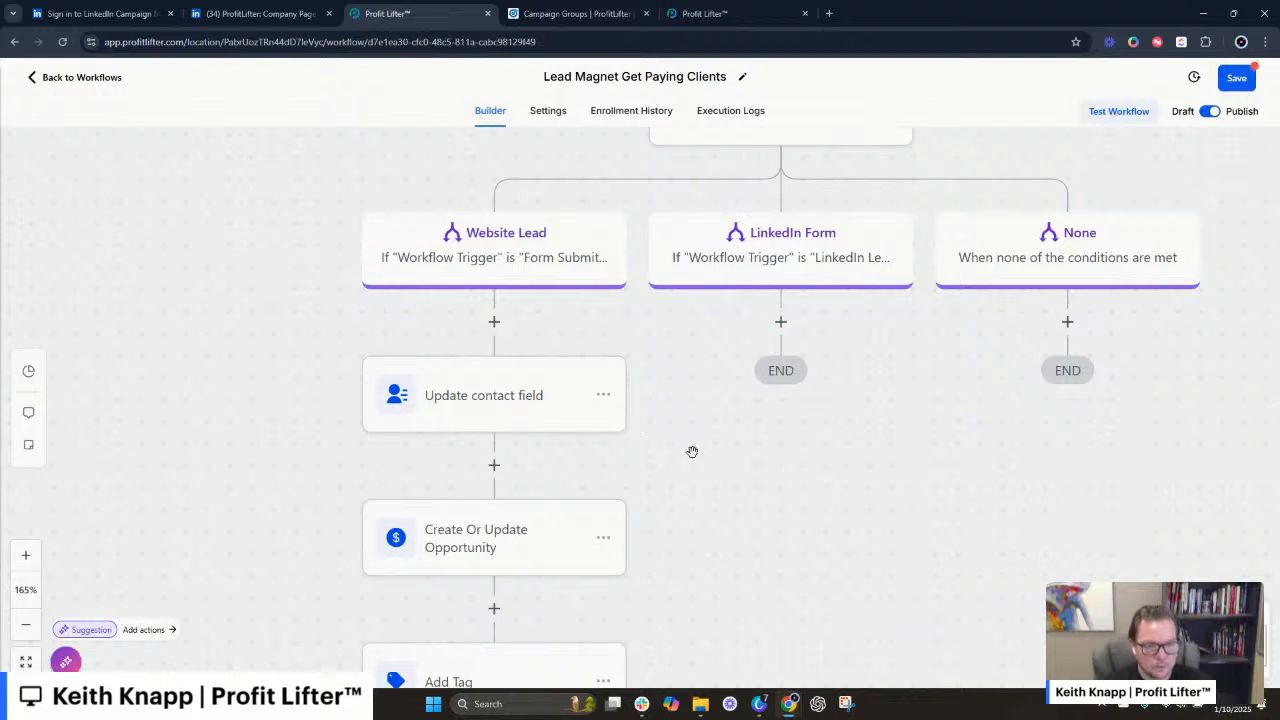
- Add an Update Contact Field action under the LinkedIn Form branch that sets Contact Source to LinkedIn Ad Form, and save it
{"action": "scroll", "coordinate": [692, 452], "scroll_direction": "up", "scroll_amount": 4}
{"action": "scroll", "coordinate": [692, 451], "scroll_direction": "down", "scroll_amount": 4}
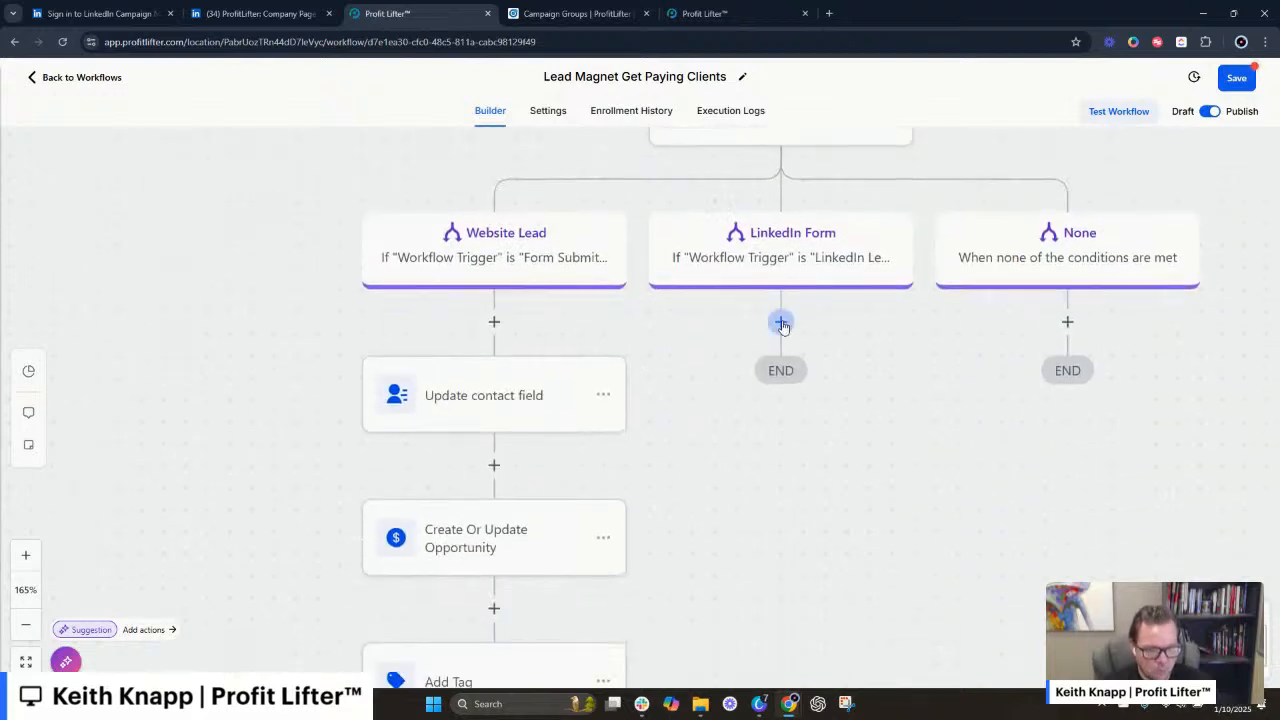
{"action": "left_click", "coordinate": [781, 323]}
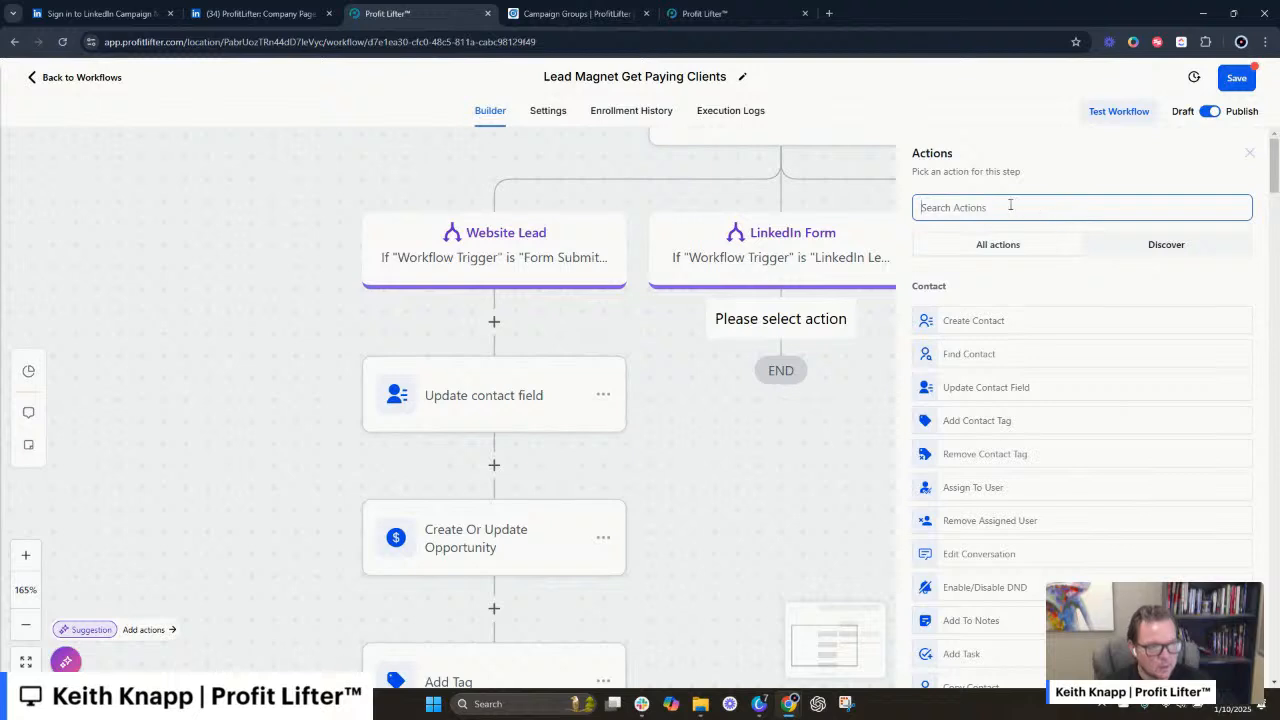
{"action": "type", "text": "upd"}
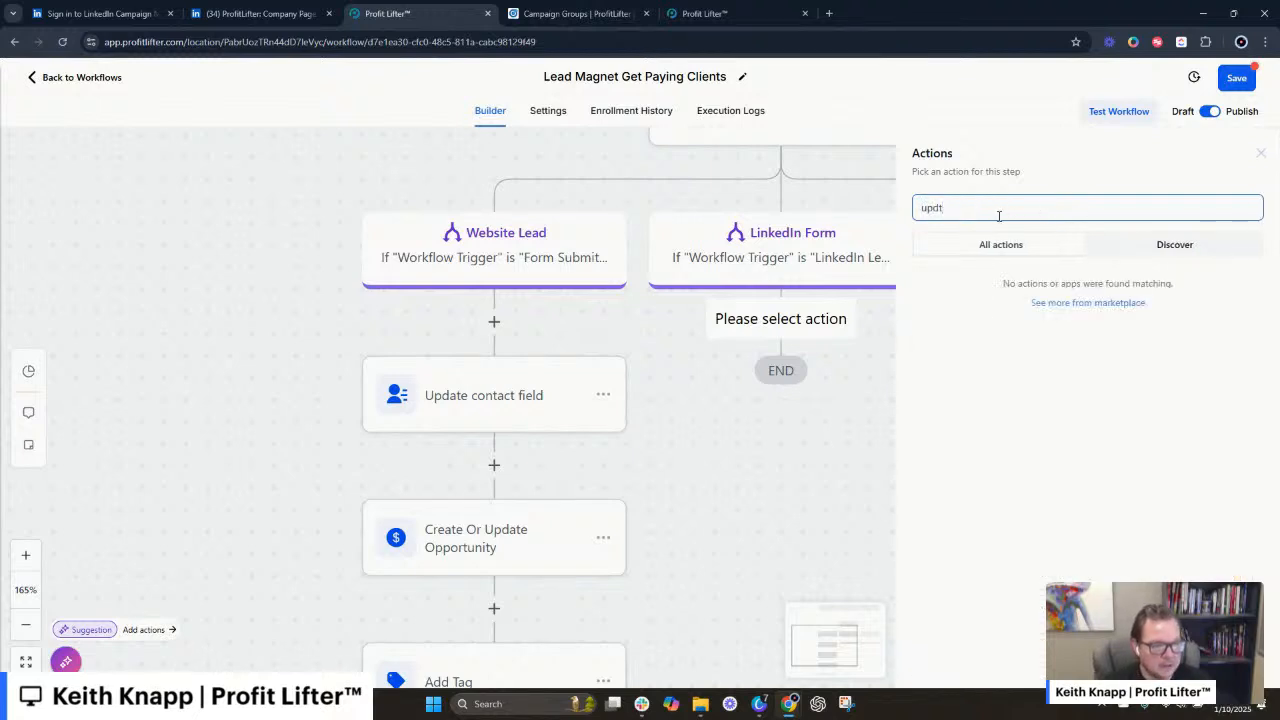
{"action": "left_click", "coordinate": [1015, 309]}
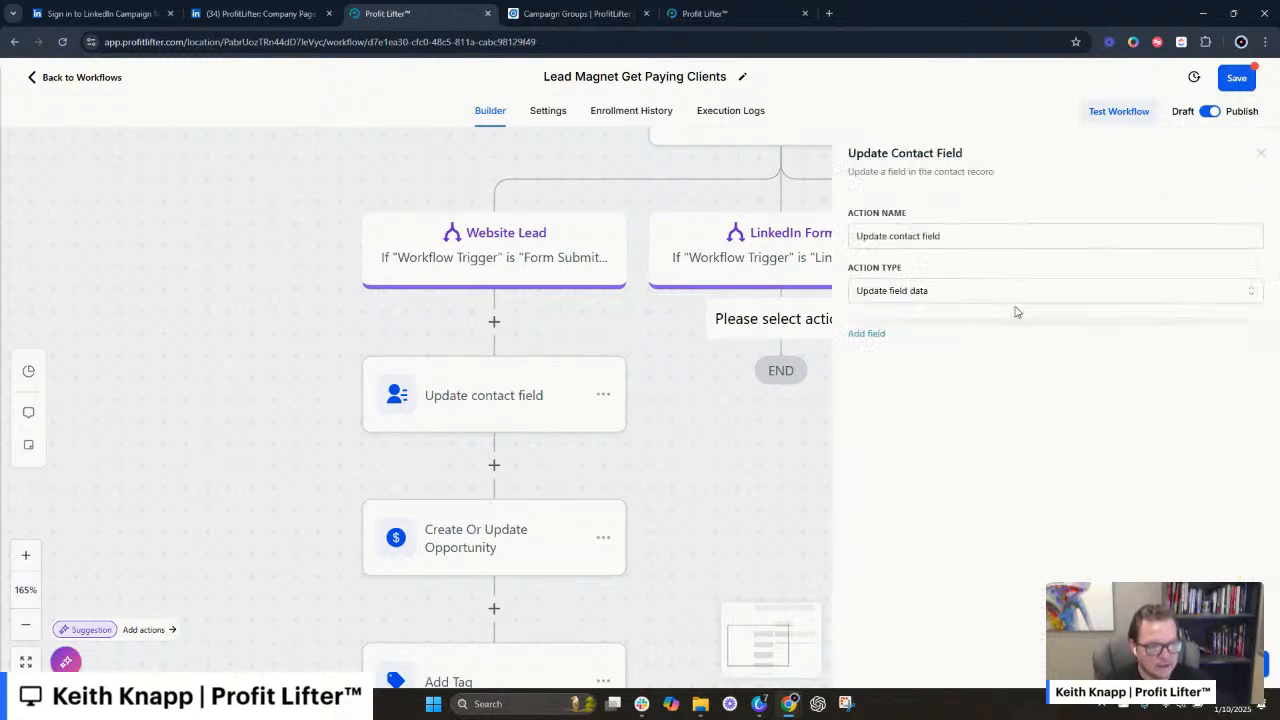
{"action": "left_click", "coordinate": [893, 355]}
{"action": "type", "text": "sour"}
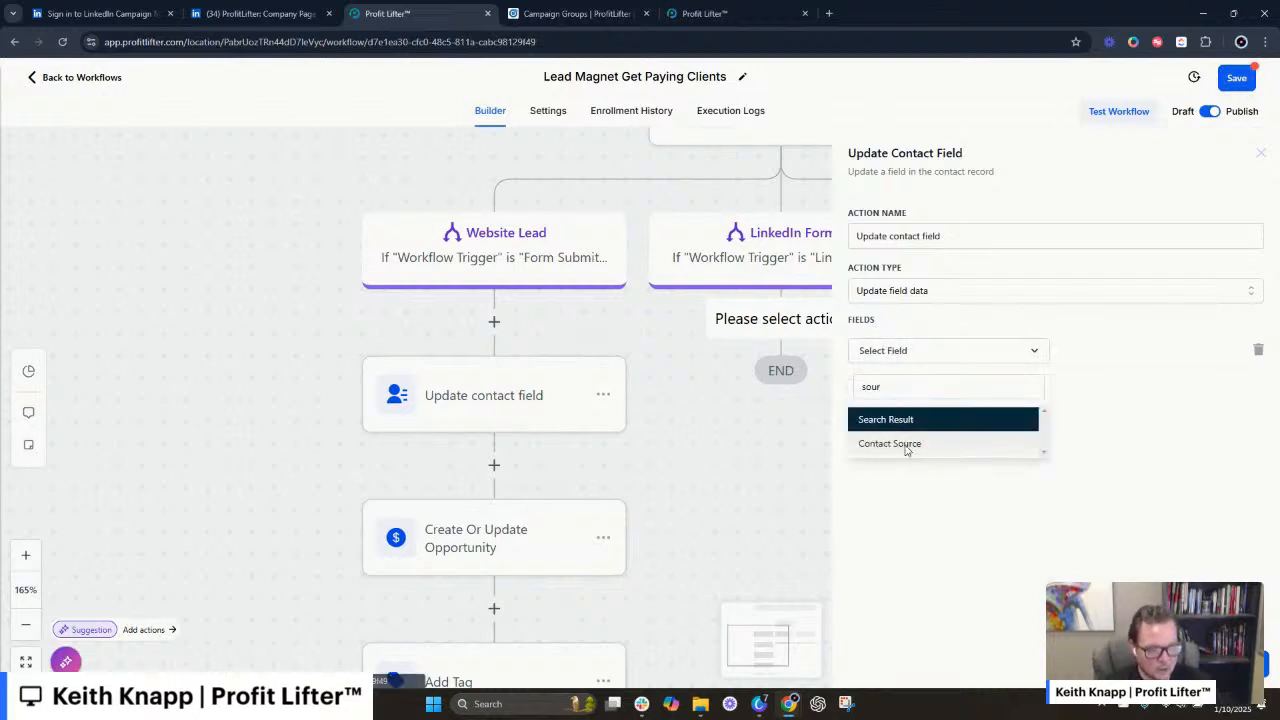
{"action": "left_click", "coordinate": [906, 443]}
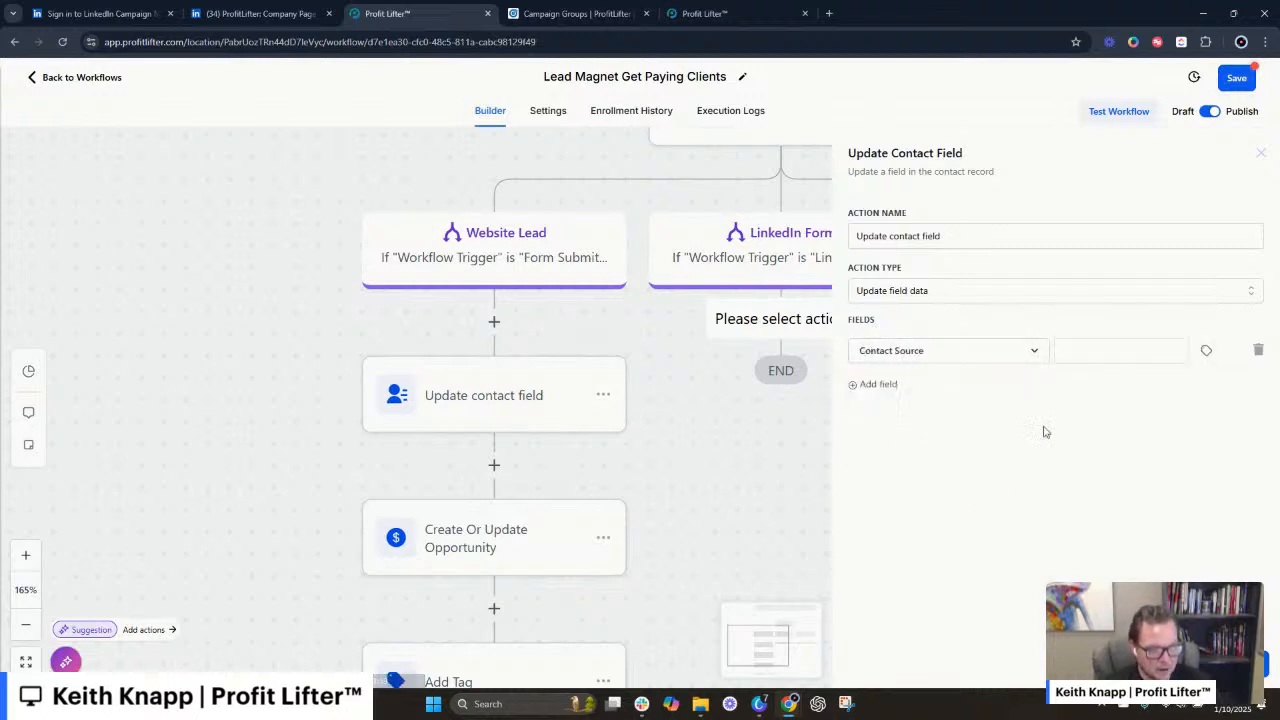
{"action": "left_click", "coordinate": [1060, 352]}
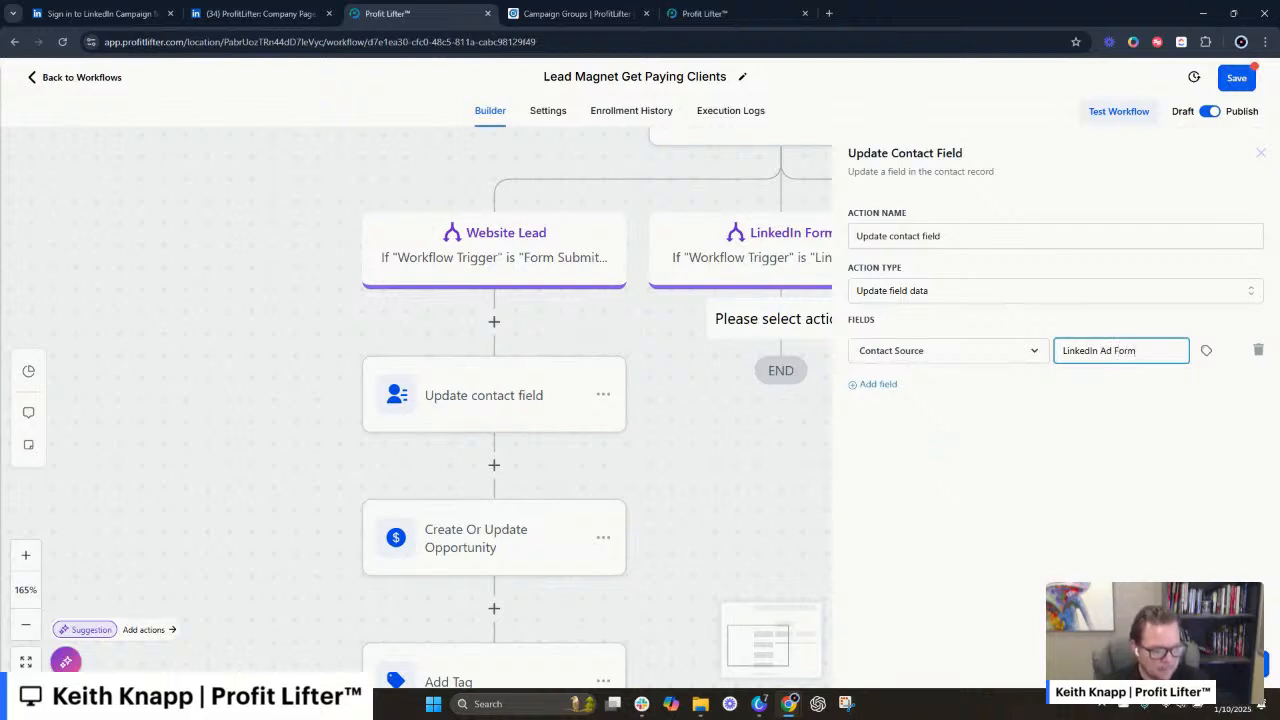
{"action": "left_click", "coordinate": [1230, 664]}
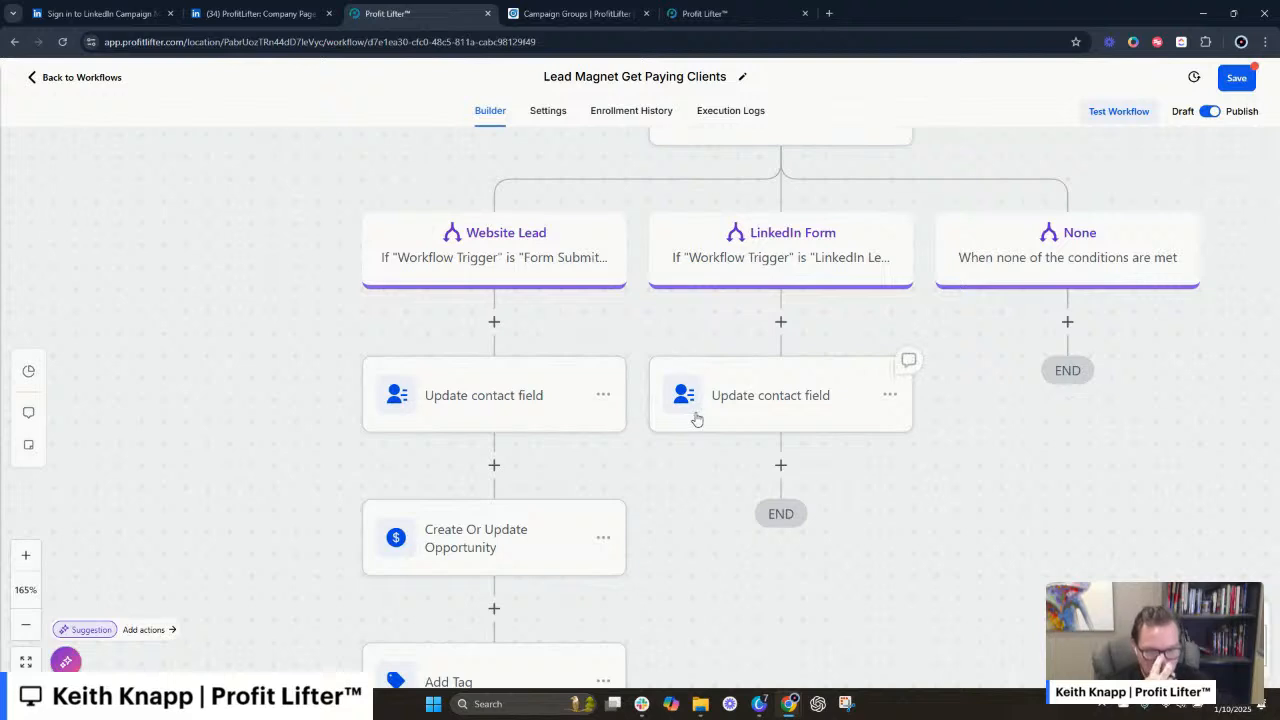
- Review the workflow from its two triggers through the condition to the actions under each branch
{"action": "scroll", "coordinate": [695, 400], "scroll_direction": "down", "scroll_amount": 1}
{"action": "scroll", "coordinate": [765, 366], "scroll_direction": "up", "scroll_amount": 5}
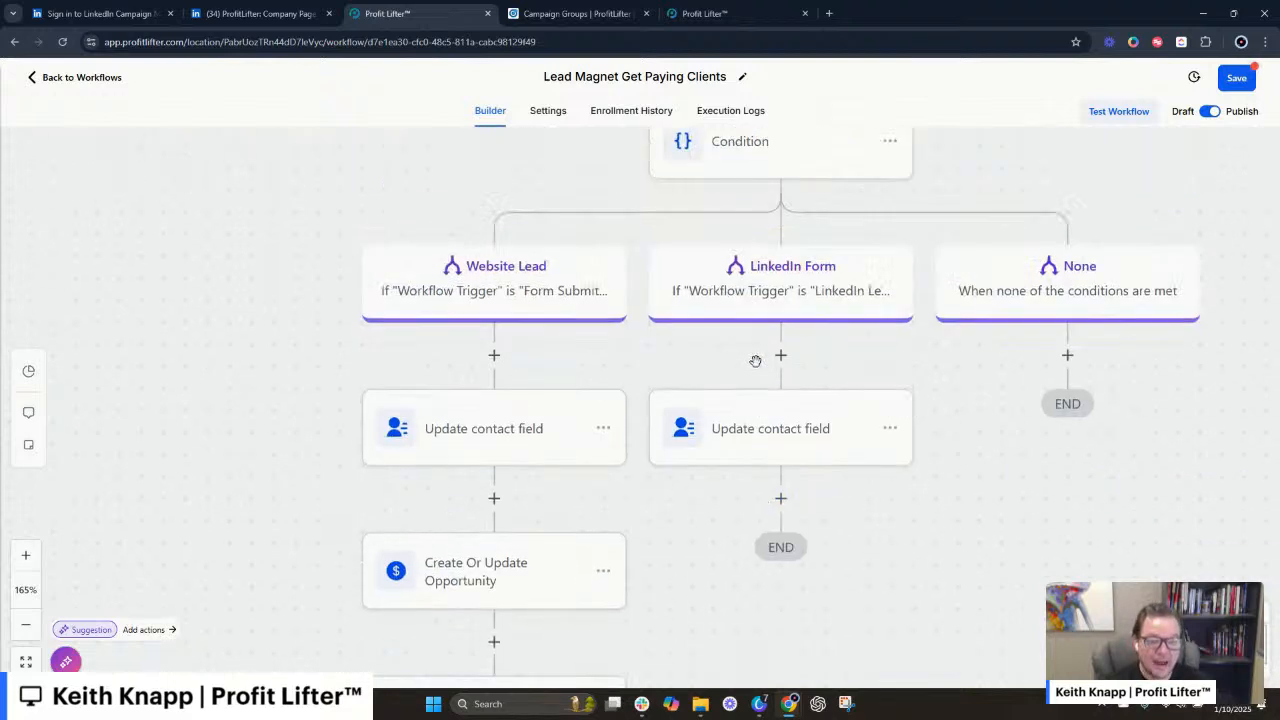
{"action": "scroll", "coordinate": [724, 336], "scroll_direction": "down", "scroll_amount": 1}
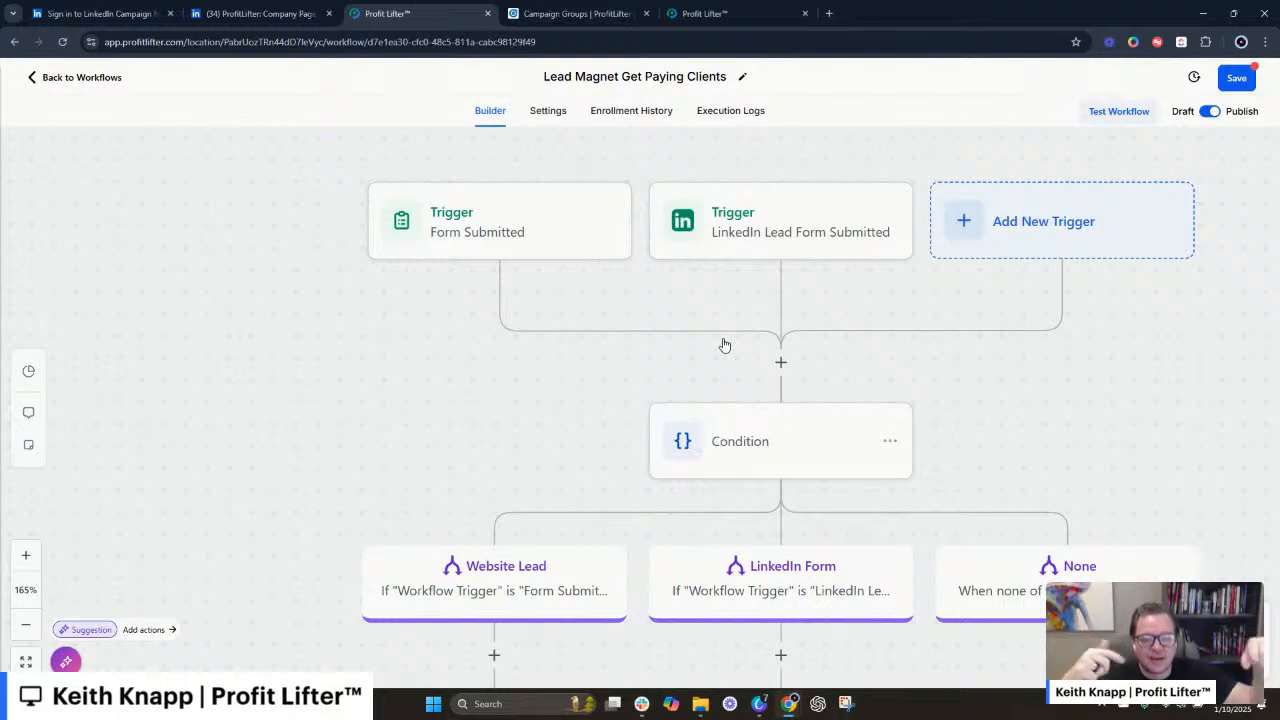
{"action": "scroll", "coordinate": [722, 347], "scroll_direction": "down", "scroll_amount": 1}
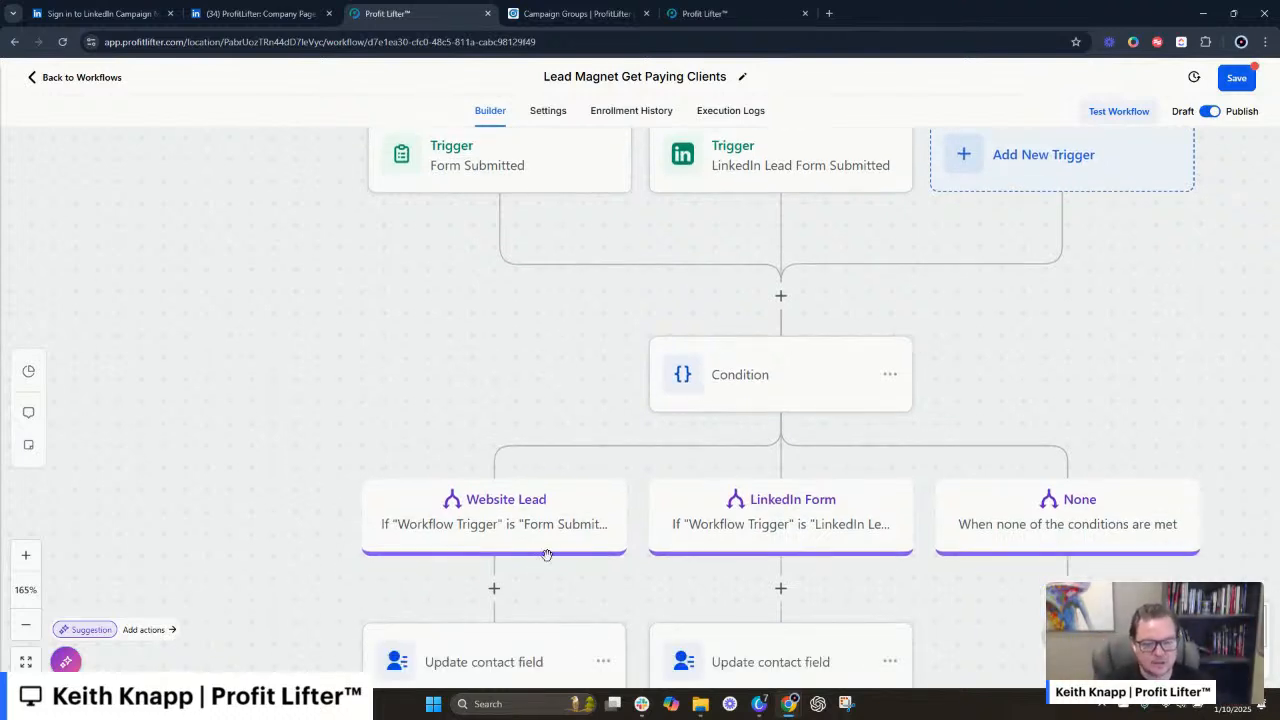
{"action": "scroll", "coordinate": [470, 259], "scroll_direction": "up", "scroll_amount": 1}
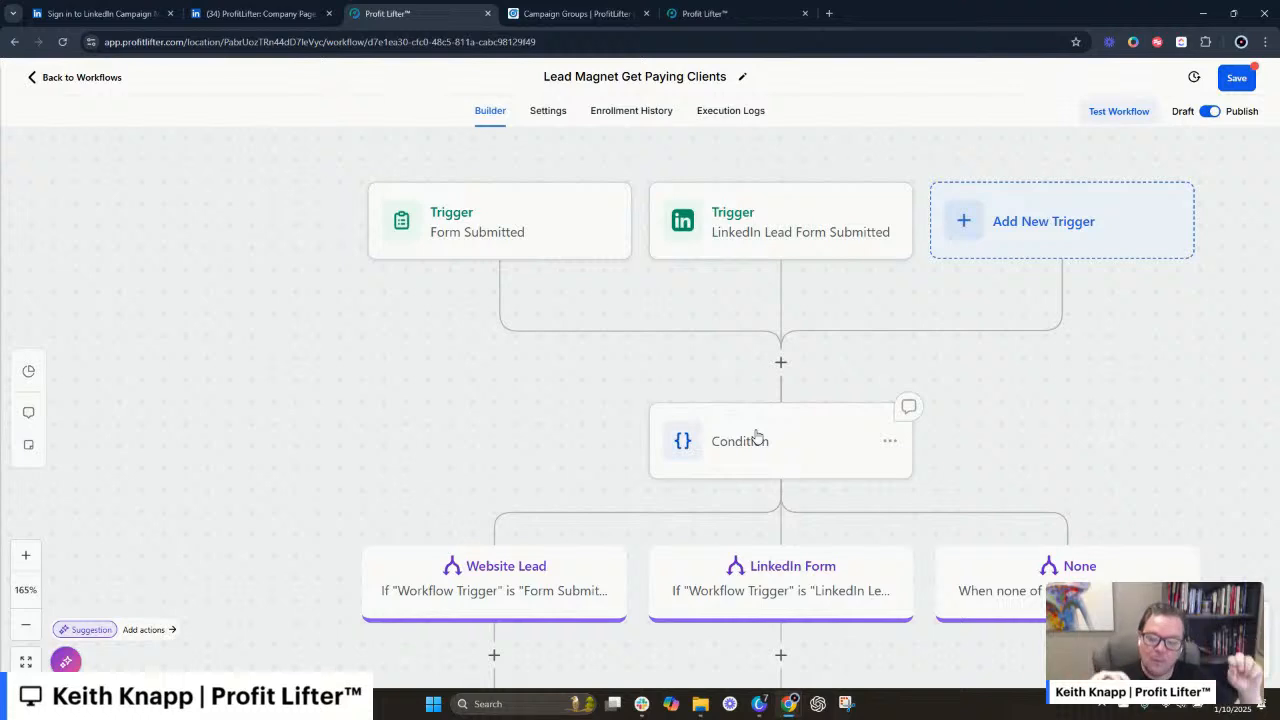
{"action": "scroll", "coordinate": [692, 427], "scroll_direction": "down", "scroll_amount": 1}
{"action": "scroll", "coordinate": [692, 427], "scroll_direction": "down", "scroll_amount": 5}
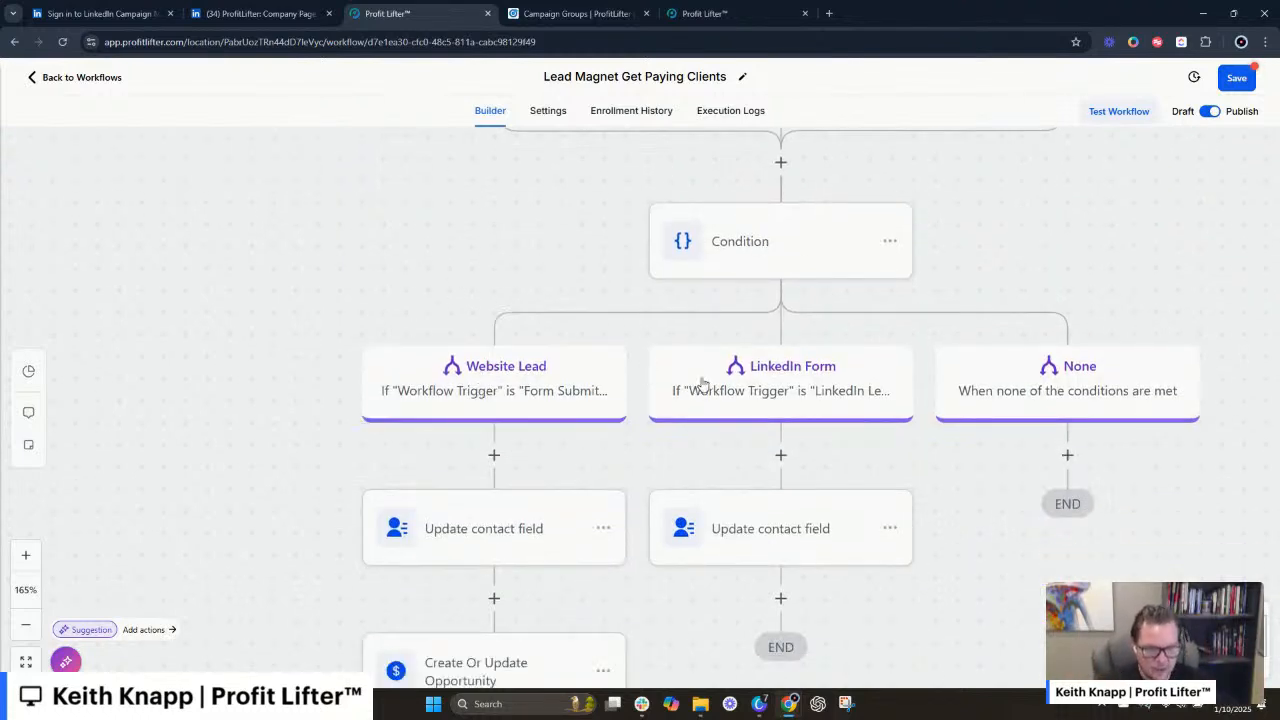
{"action": "scroll", "coordinate": [517, 337], "scroll_direction": "down", "scroll_amount": 1}
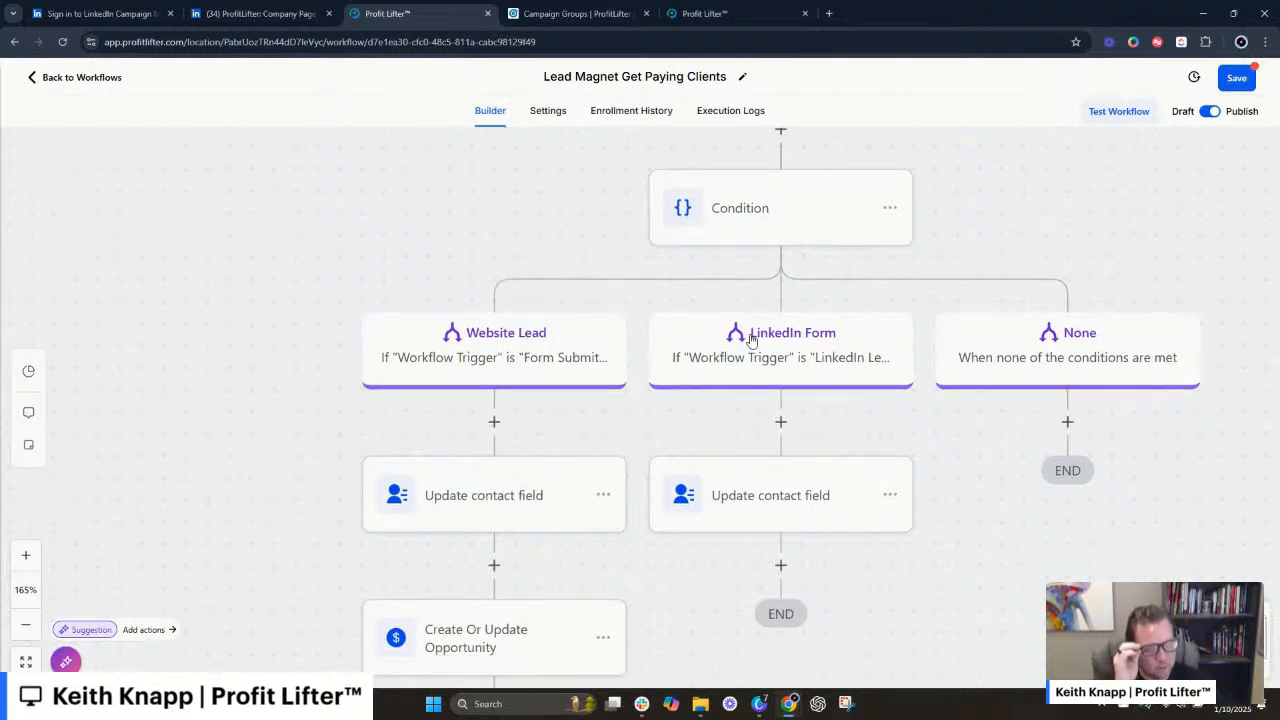
{"action": "scroll", "coordinate": [776, 336], "scroll_direction": "down", "scroll_amount": 2}
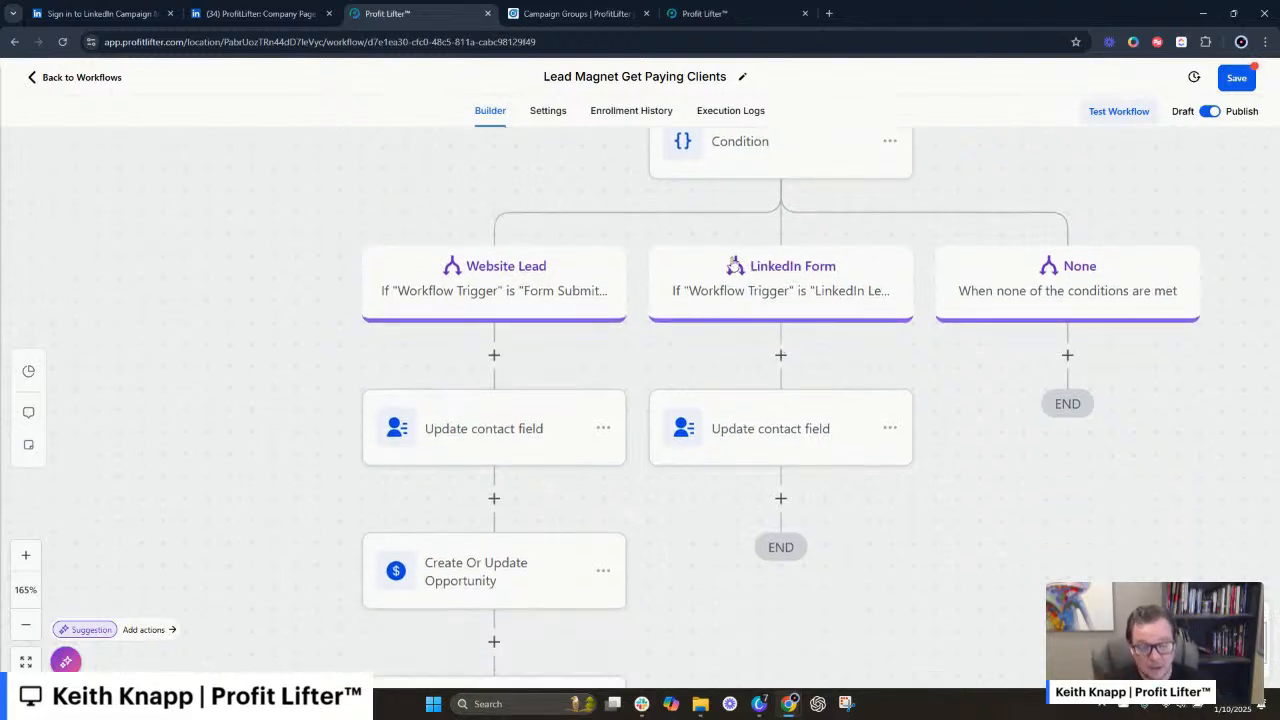
{"action": "scroll", "coordinate": [805, 420], "scroll_direction": "down", "scroll_amount": 3}
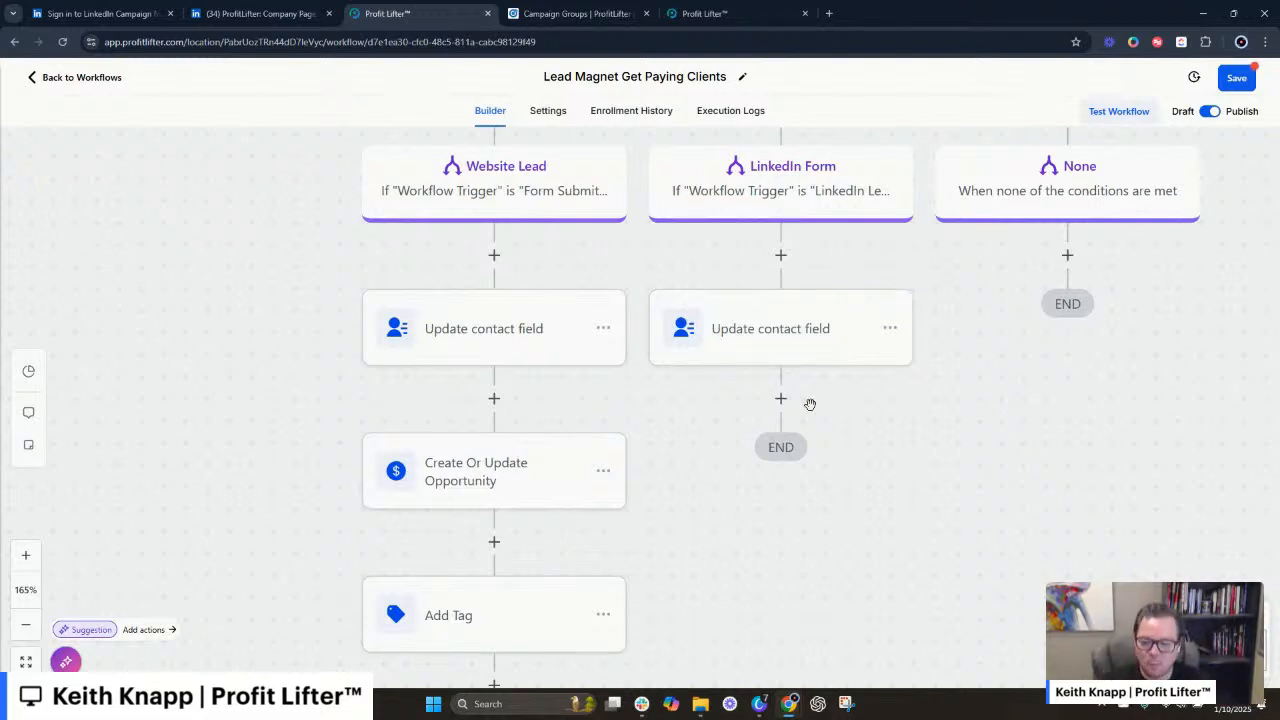
- Inspect the tag settings of the Add Tag action in the Website Lead branch
{"action": "left_click_drag", "start_coordinate": [480, 457], "coordinate": [499, 328]}
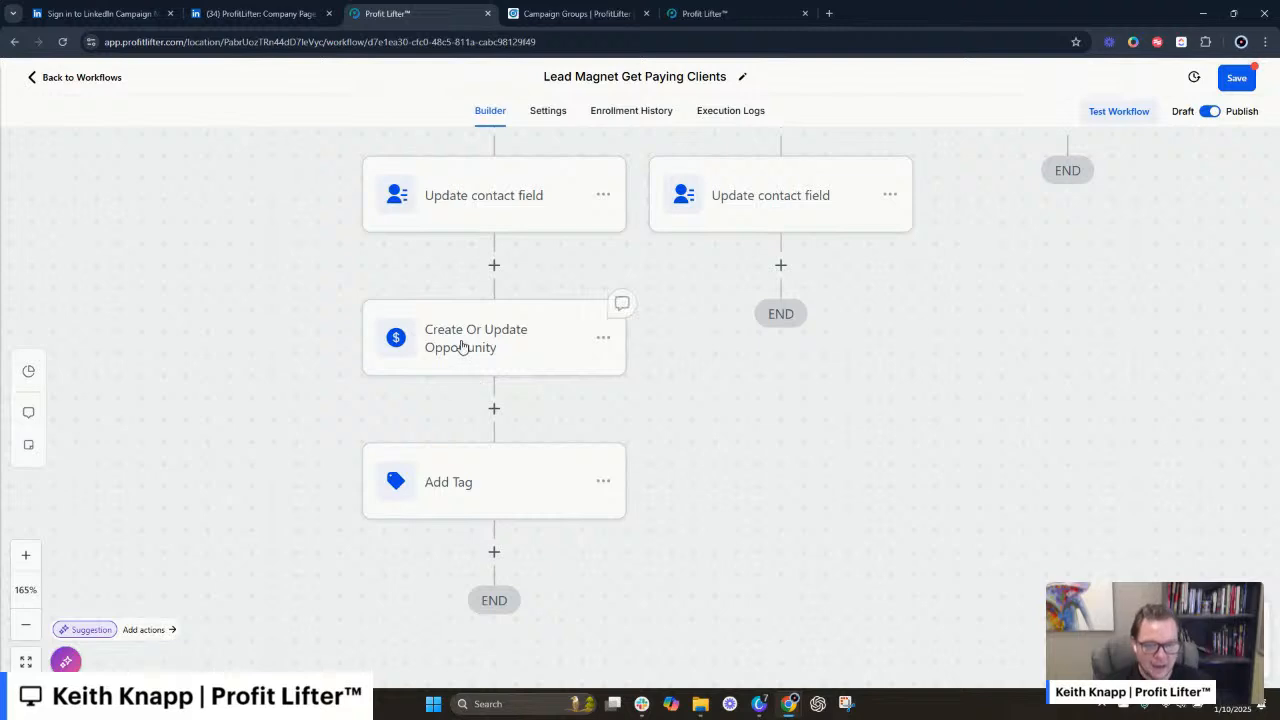
{"action": "left_click", "coordinate": [452, 485]}
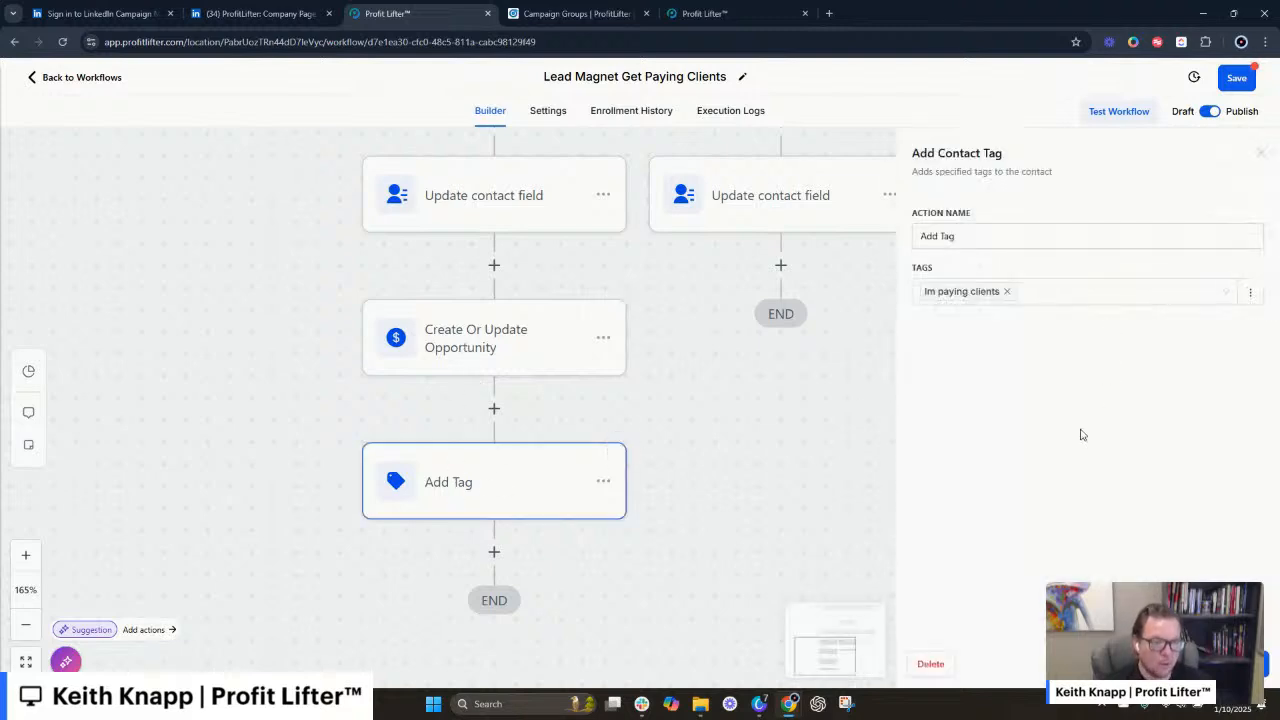
{"action": "left_click", "coordinate": [812, 467]}
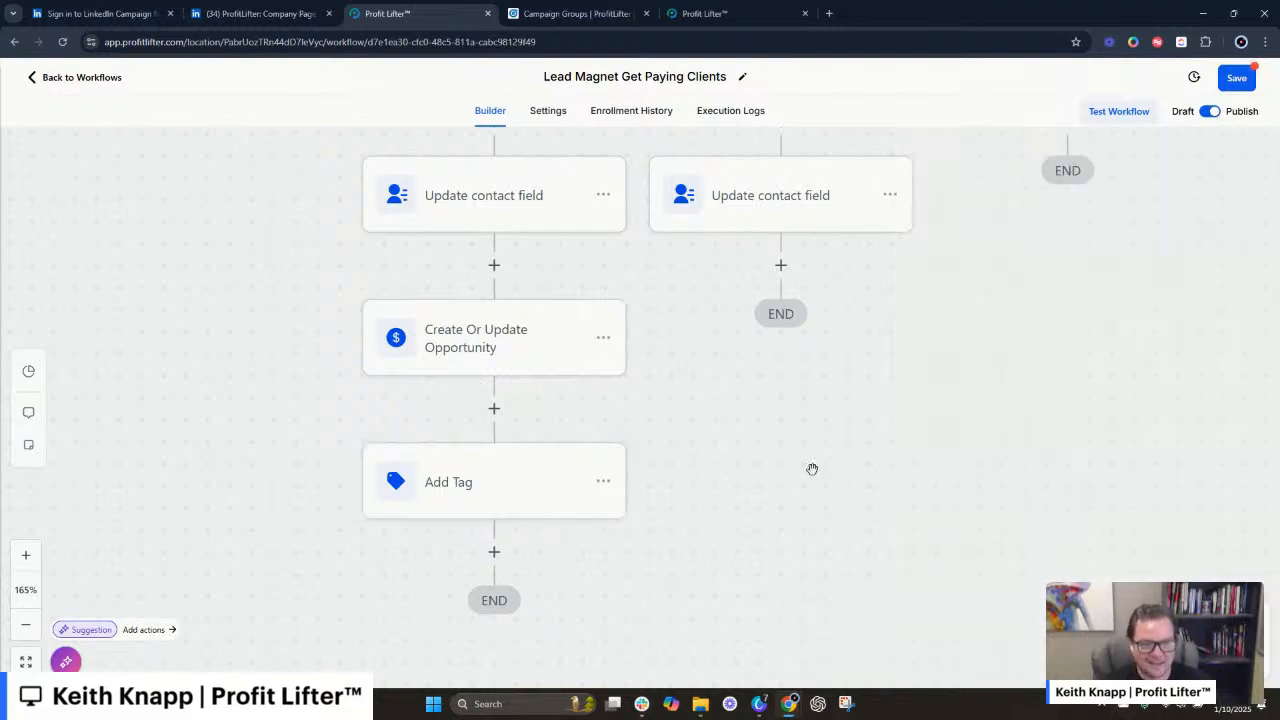
- Add a Go To action after Update contact field in the LinkedIn Form branch and save it
{"action": "scroll", "coordinate": [819, 465], "scroll_direction": "up", "scroll_amount": 5}
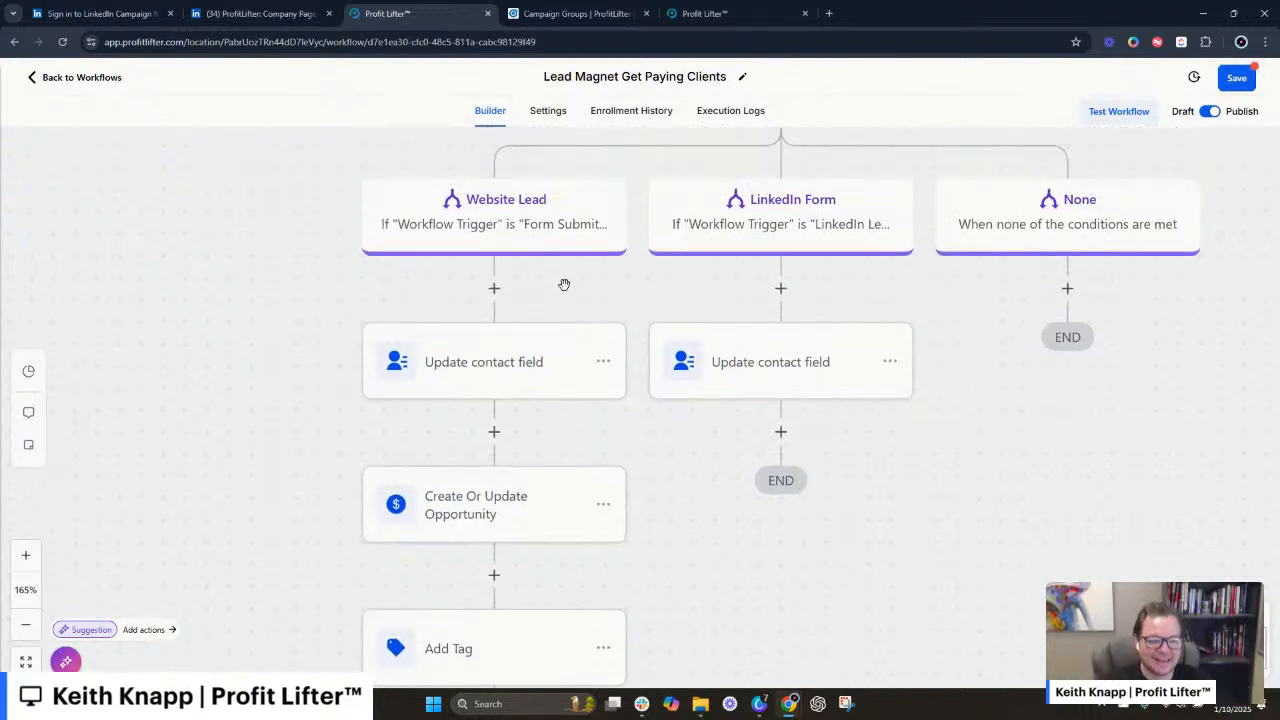
{"action": "left_click", "coordinate": [779, 432]}
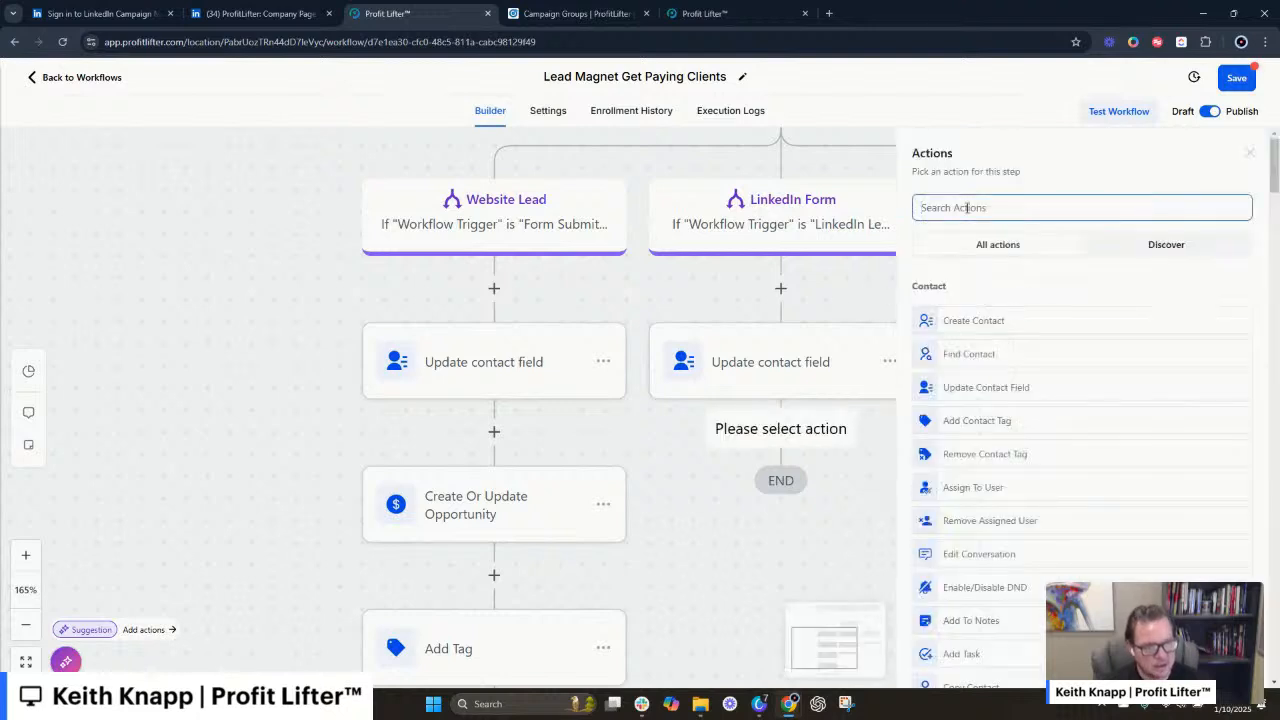
{"action": "scroll", "coordinate": [990, 345], "scroll_direction": "down", "scroll_amount": 6}
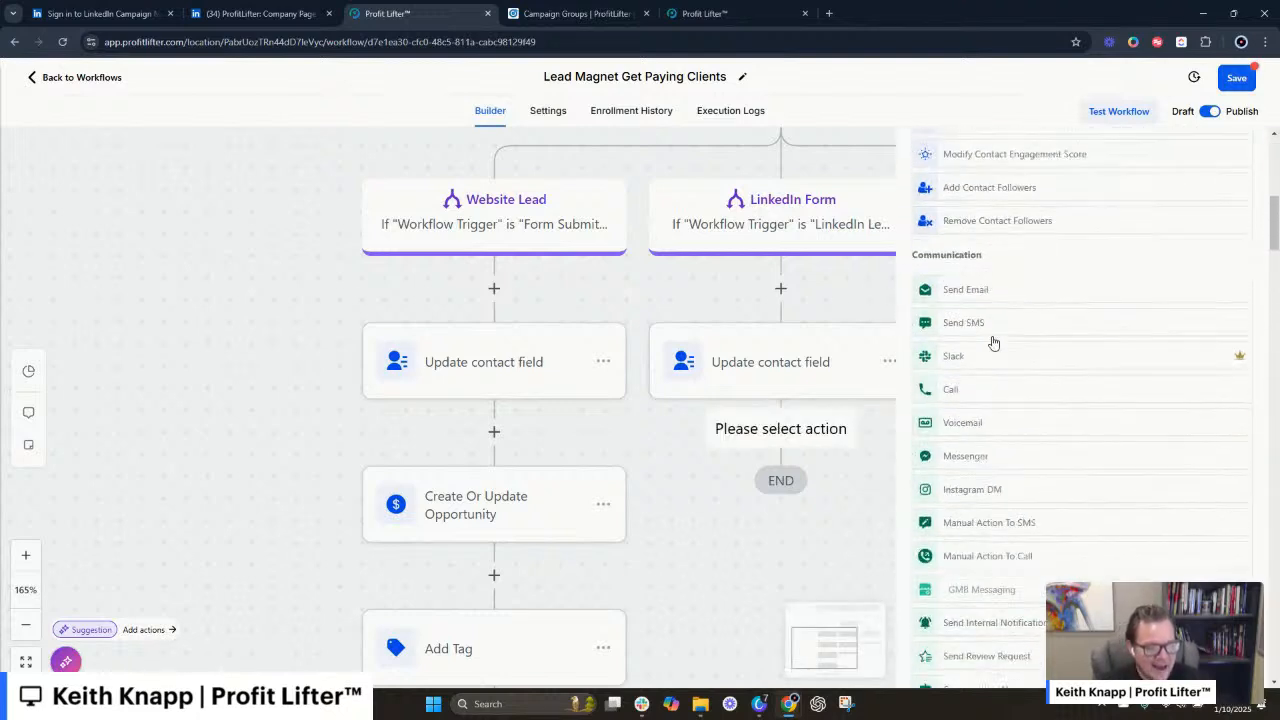
{"action": "scroll", "coordinate": [999, 314], "scroll_direction": "down", "scroll_amount": 2}
{"action": "scroll", "coordinate": [998, 315], "scroll_direction": "up", "scroll_amount": 8}
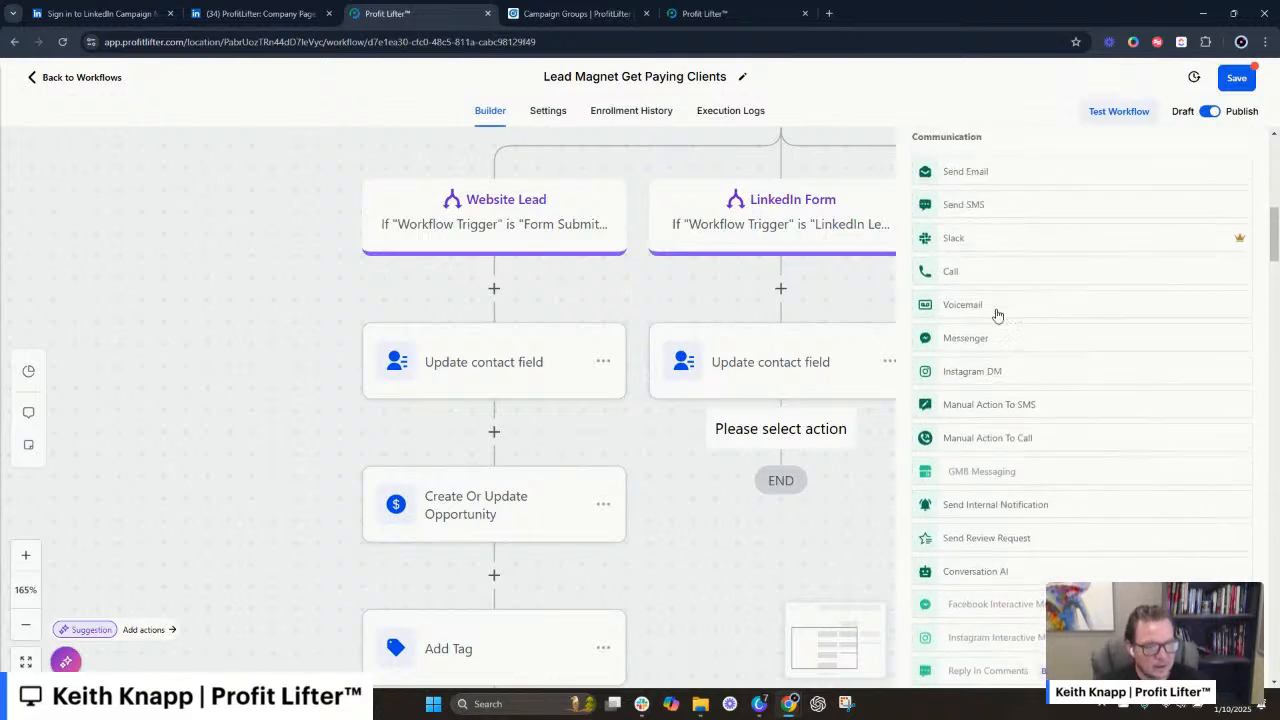
{"action": "type", "text": "Go"}
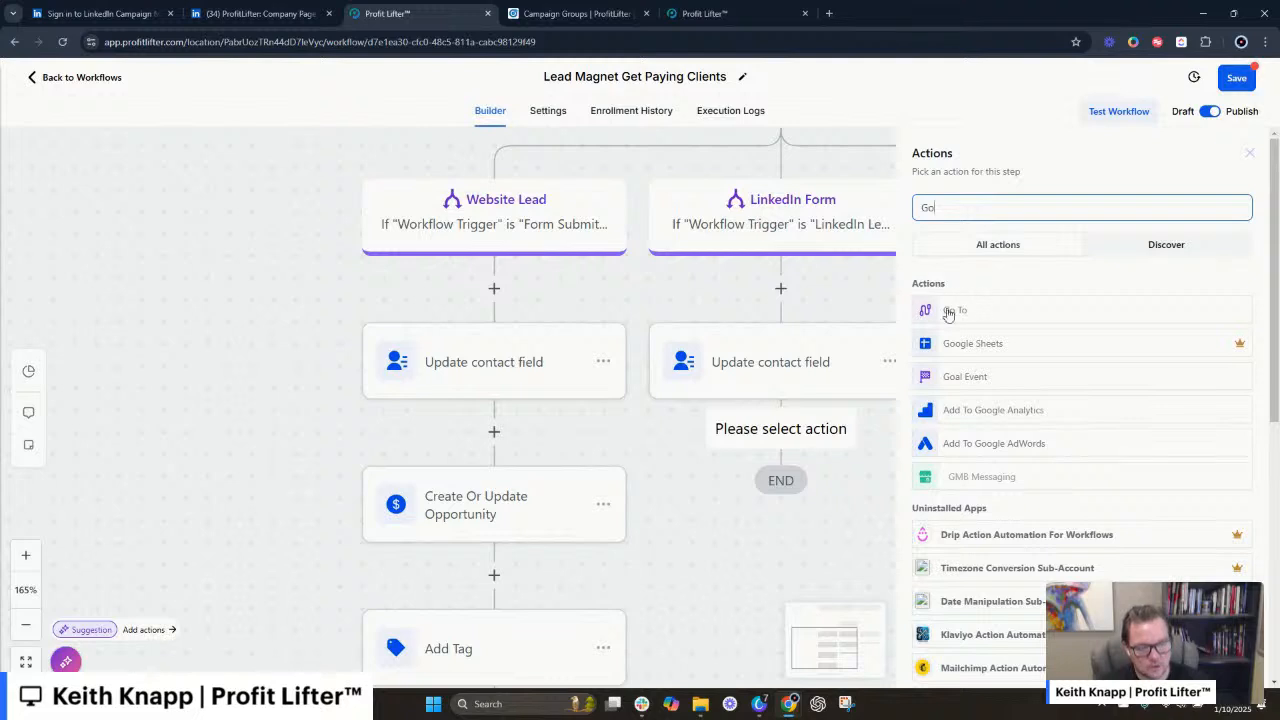
{"action": "left_click", "coordinate": [966, 320]}
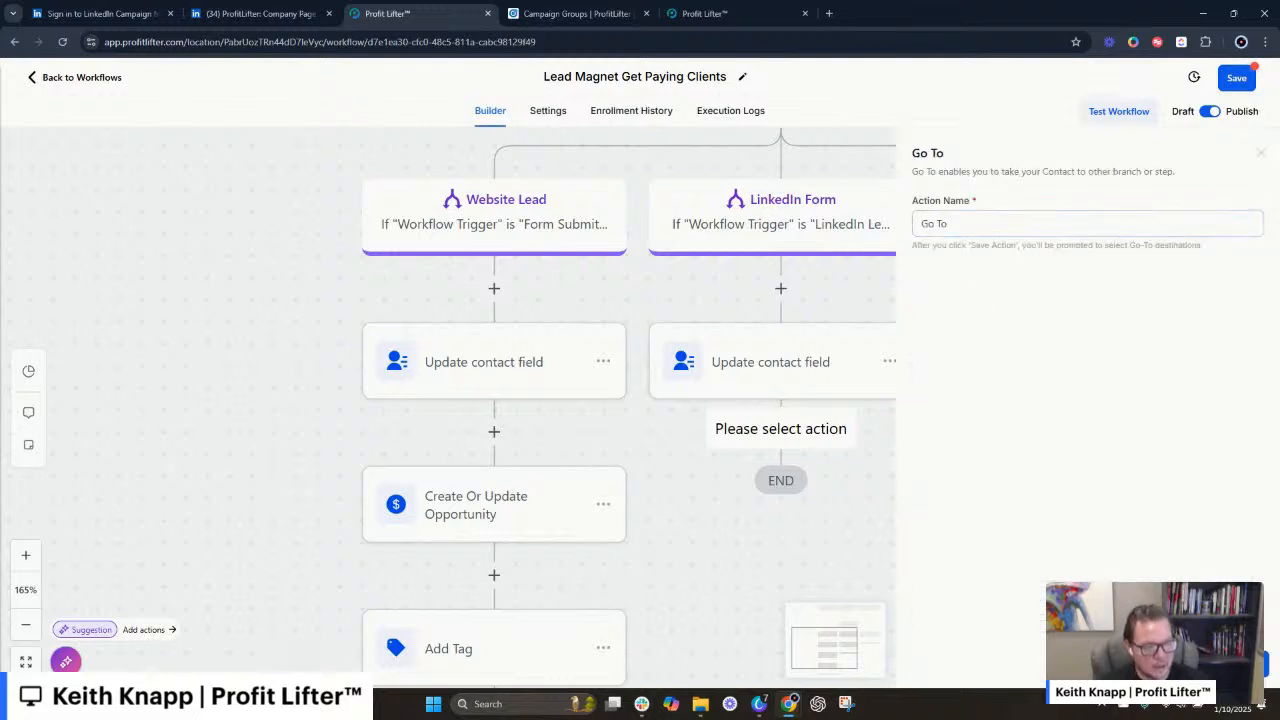
{"action": "left_click", "coordinate": [1228, 664]}
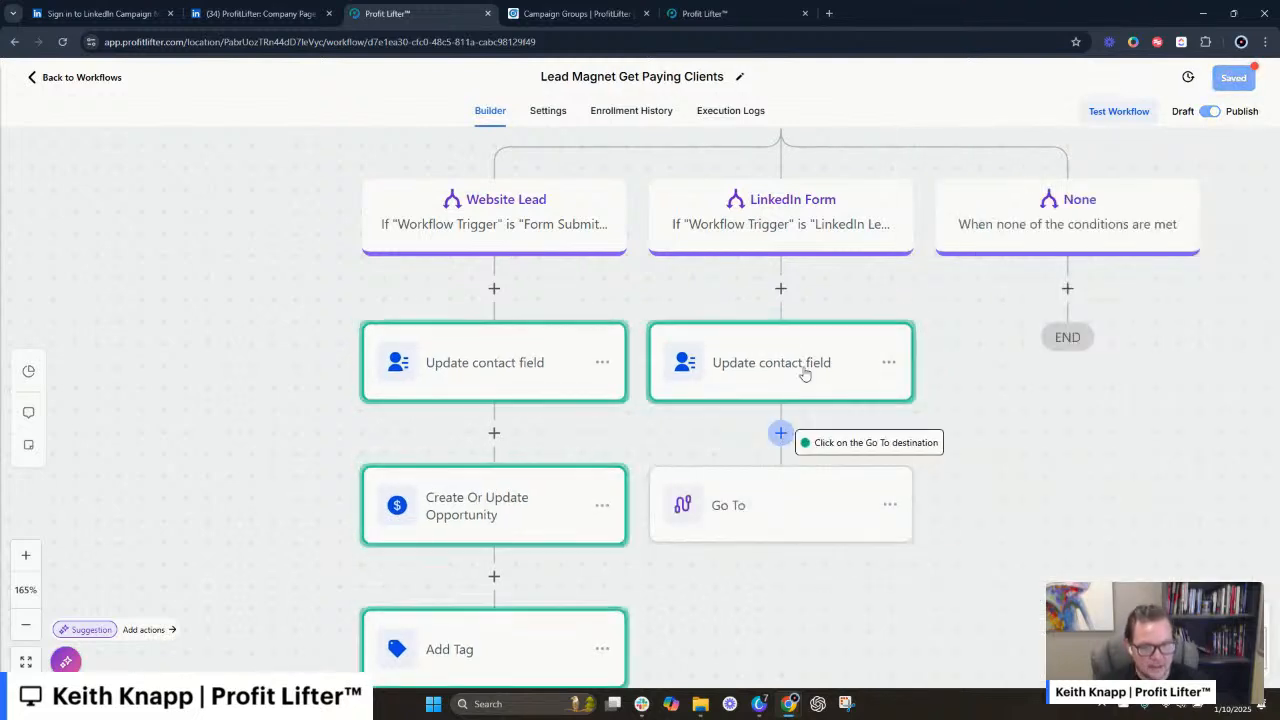
- Set the Go To destination to the Create Or Update Opportunity action in the Website Lead branch
{"action": "scroll", "coordinate": [801, 371], "scroll_direction": "down", "scroll_amount": 1}
{"action": "scroll", "coordinate": [801, 371], "scroll_direction": "down", "scroll_amount": 1}
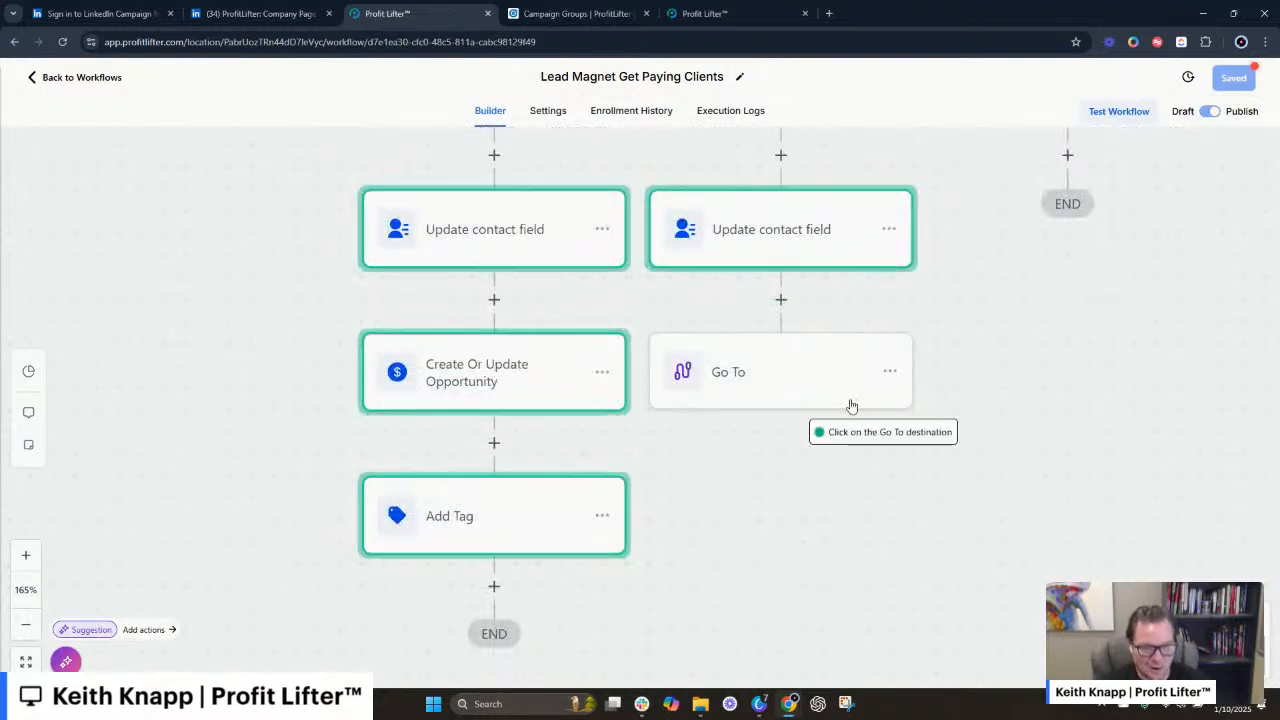
{"action": "left_click", "coordinate": [544, 362]}
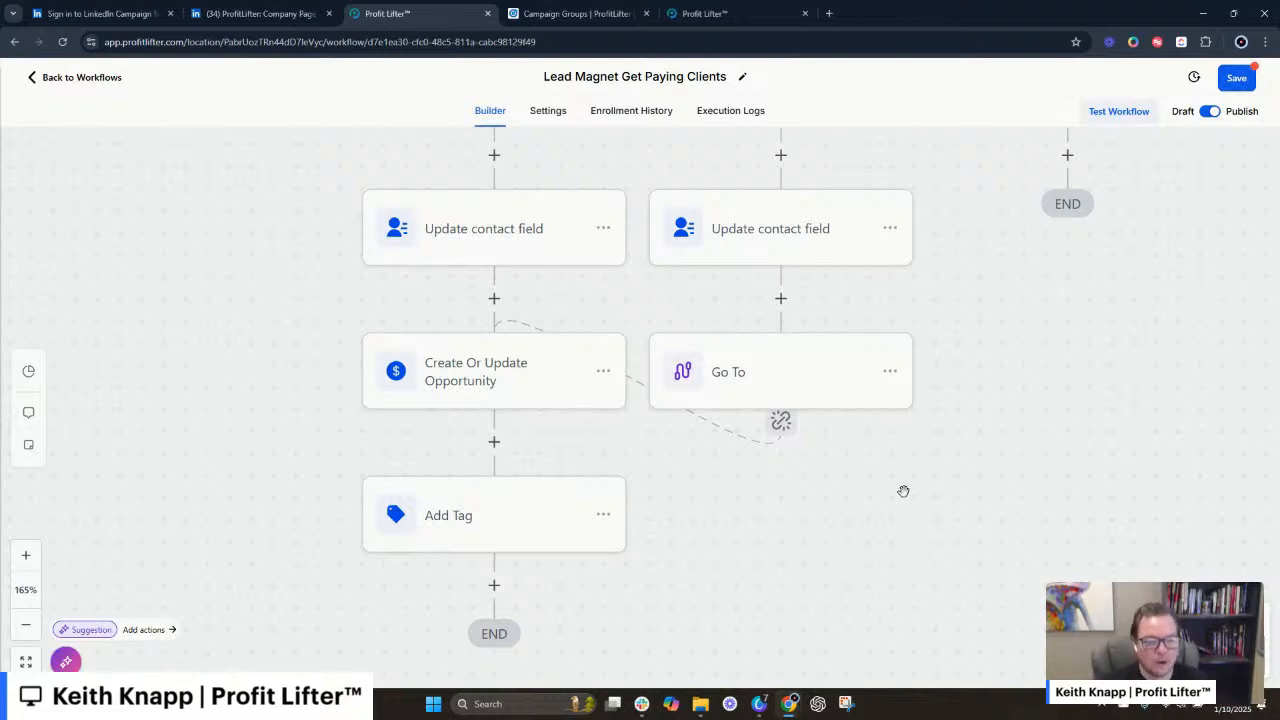
- Trace the workflow from its triggers through the Website Lead and LinkedIn Form branches to the Go To link and Add Tag action
{"action": "scroll", "coordinate": [903, 494], "scroll_direction": "up", "scroll_amount": 4}
{"action": "scroll", "coordinate": [903, 490], "scroll_direction": "up", "scroll_amount": 2}
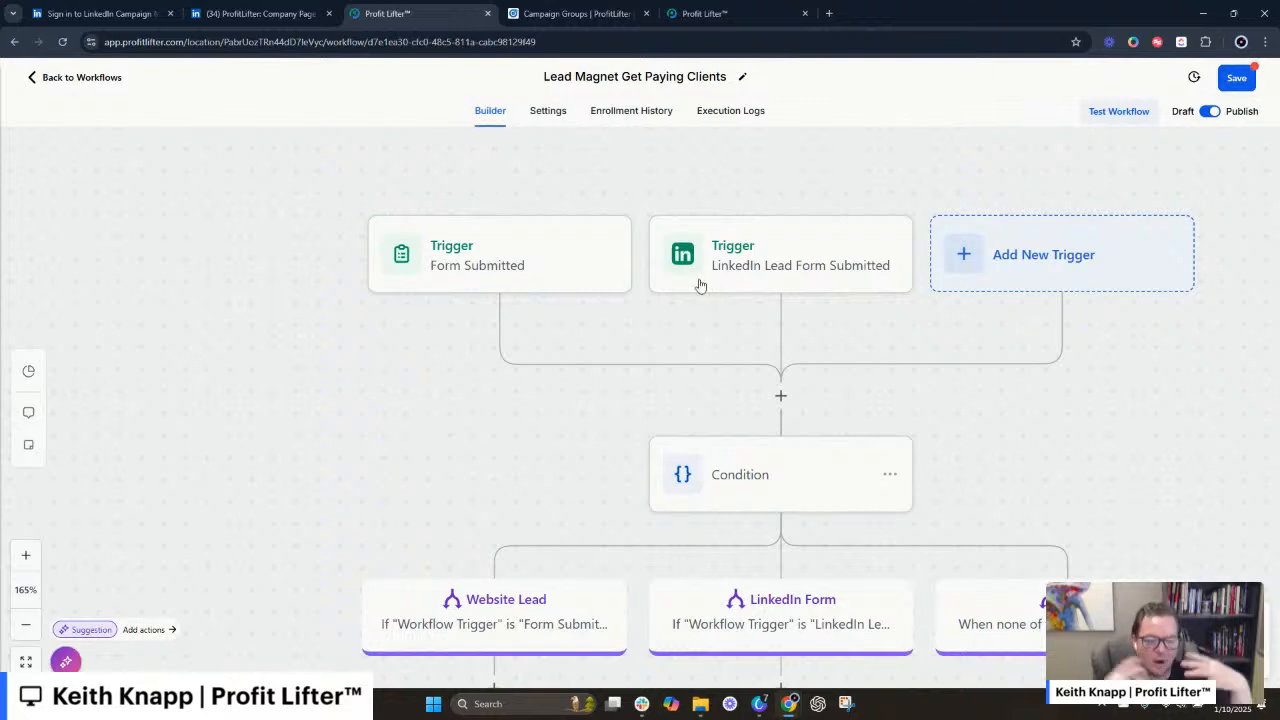
{"action": "scroll", "coordinate": [775, 338], "scroll_direction": "down", "scroll_amount": 2}
{"action": "scroll", "coordinate": [580, 390], "scroll_direction": "down", "scroll_amount": 1}
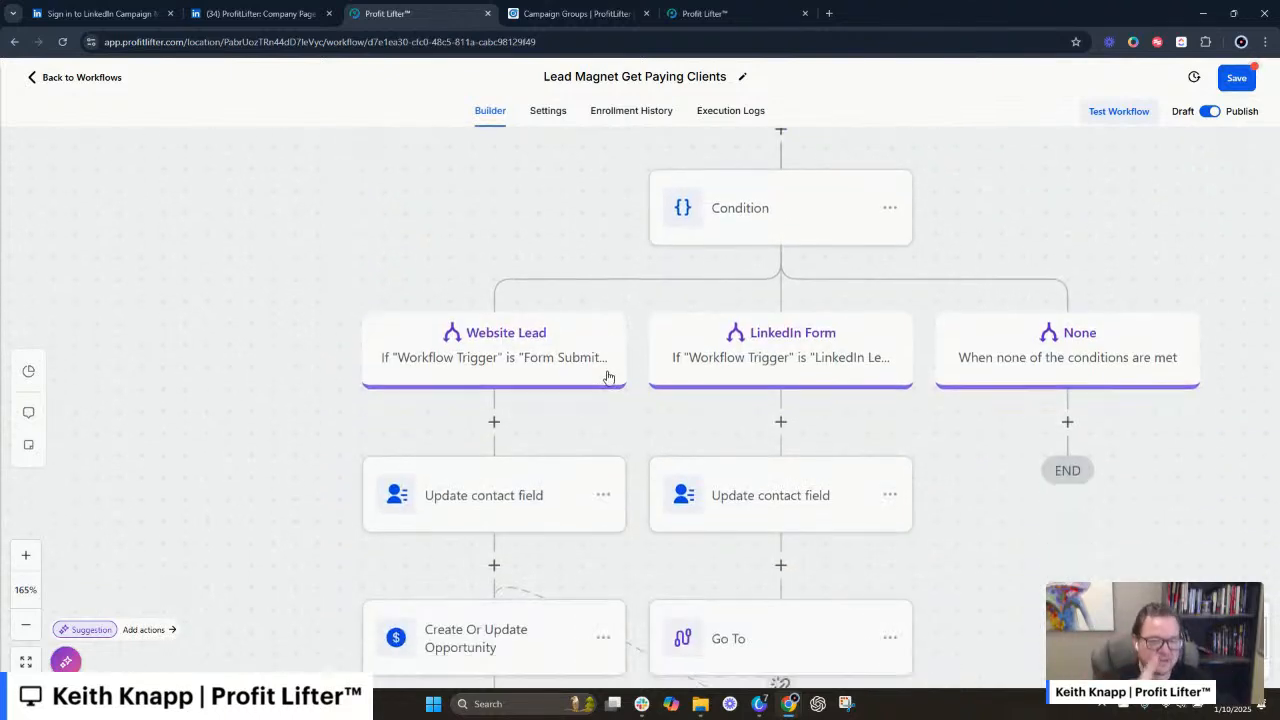
{"action": "scroll", "coordinate": [800, 268], "scroll_direction": "down", "scroll_amount": 1}
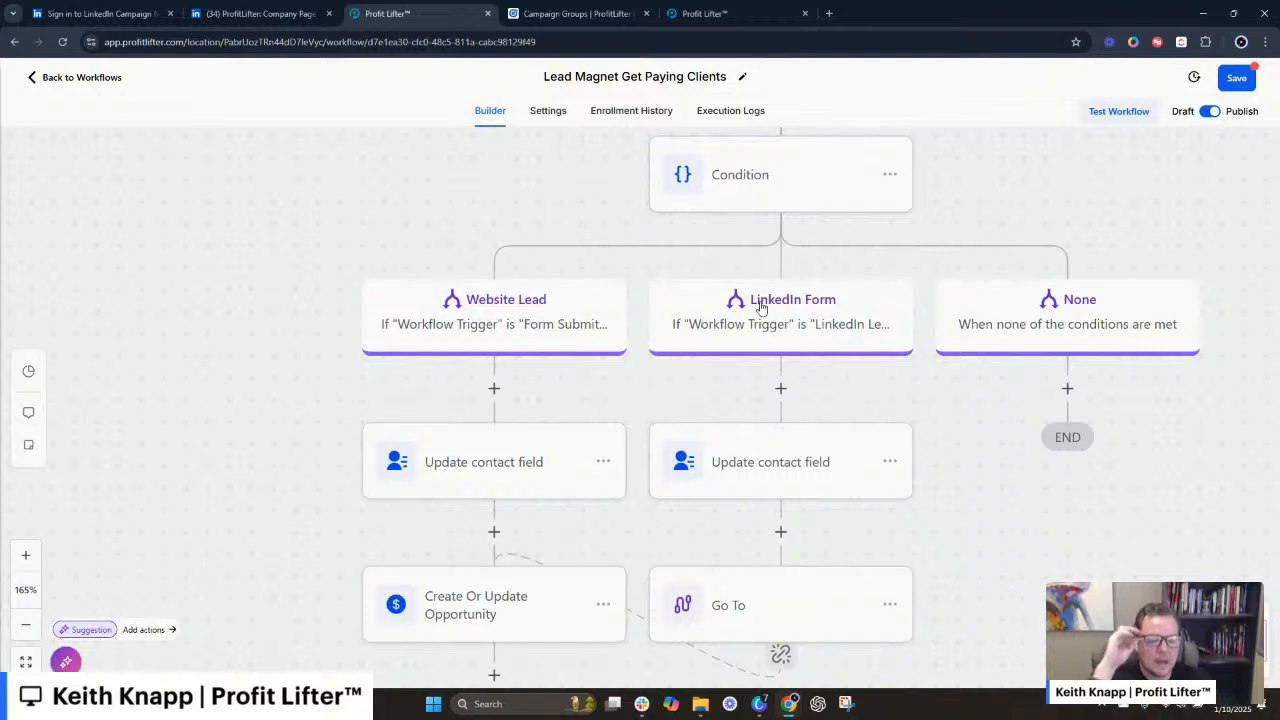
{"action": "scroll", "coordinate": [766, 320], "scroll_direction": "down", "scroll_amount": 1}
{"action": "scroll", "coordinate": [783, 446], "scroll_direction": "down", "scroll_amount": 1}
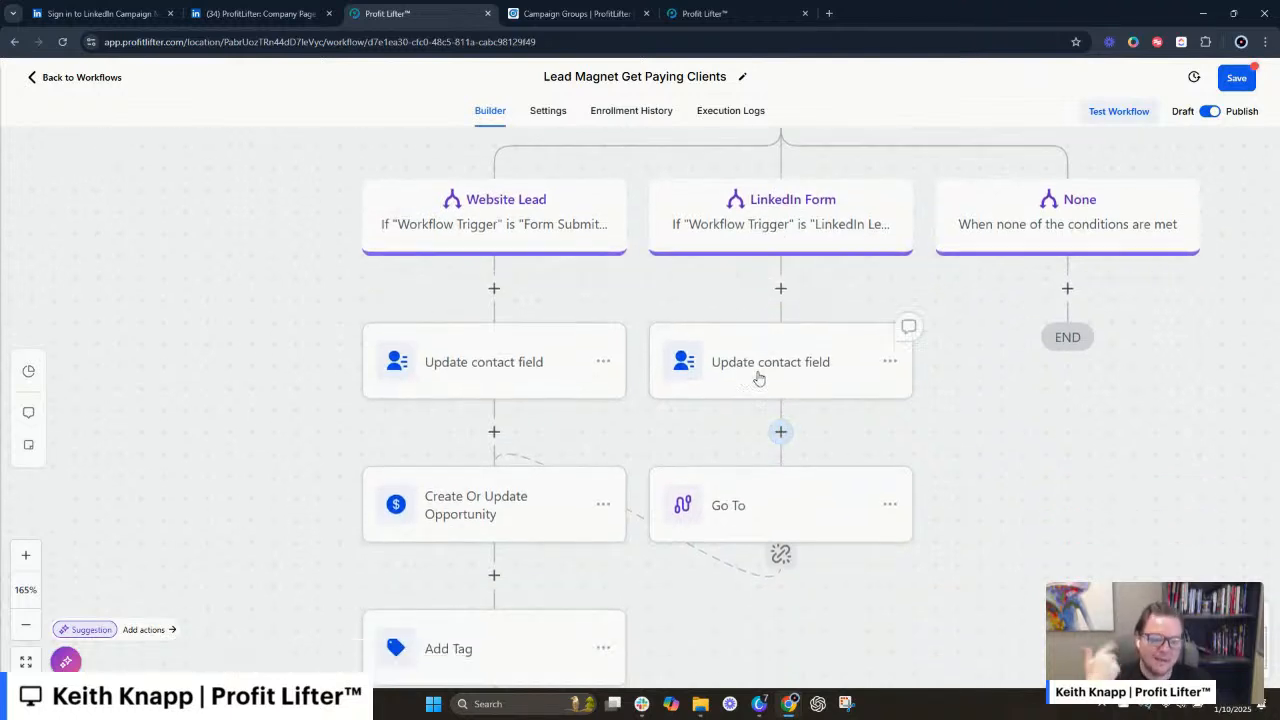
{"action": "scroll", "coordinate": [749, 437], "scroll_direction": "down", "scroll_amount": 1}
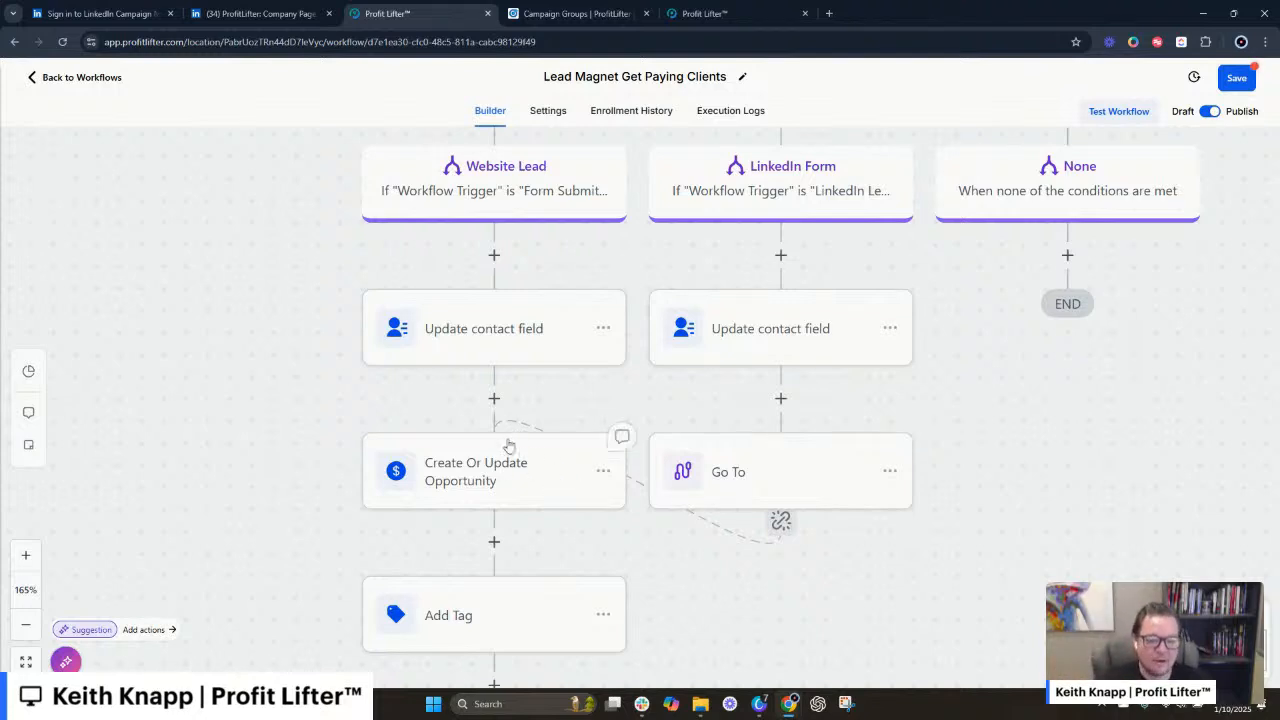
{"action": "scroll", "coordinate": [500, 455], "scroll_direction": "down", "scroll_amount": 1}
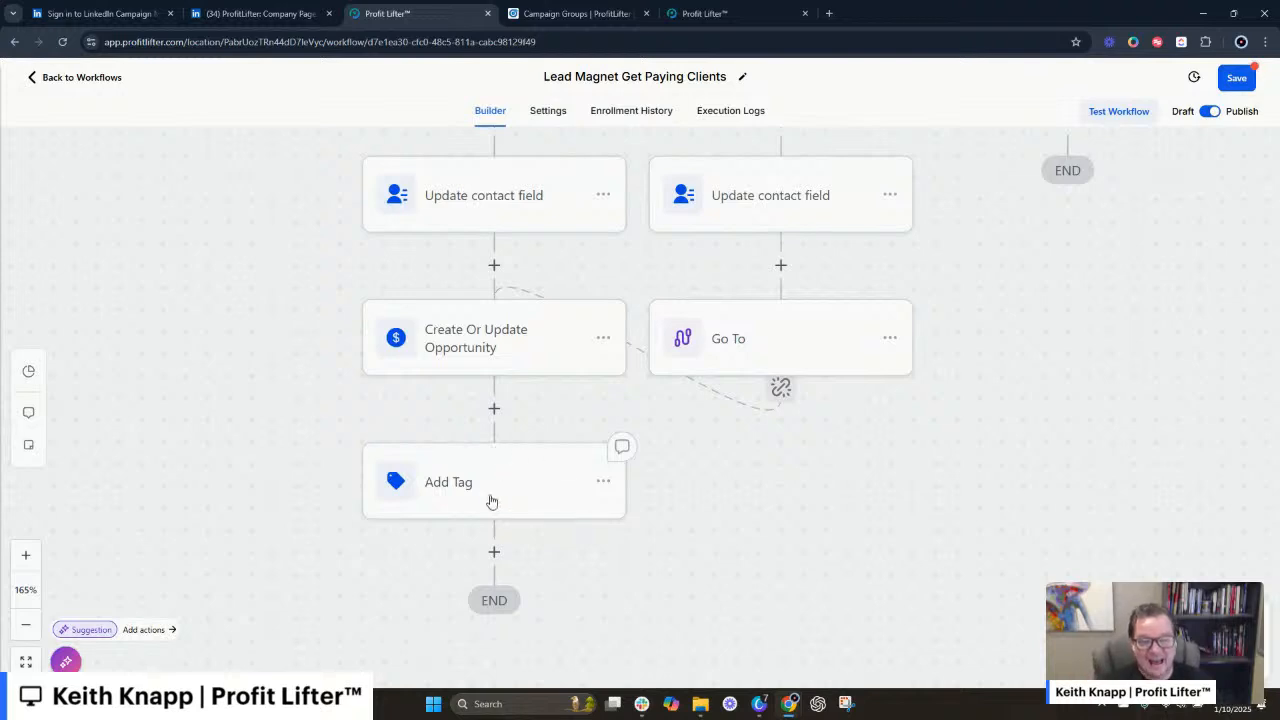
{"action": "scroll", "coordinate": [484, 446], "scroll_direction": "up", "scroll_amount": 1}
{"action": "scroll", "coordinate": [511, 486], "scroll_direction": "down", "scroll_amount": 1}
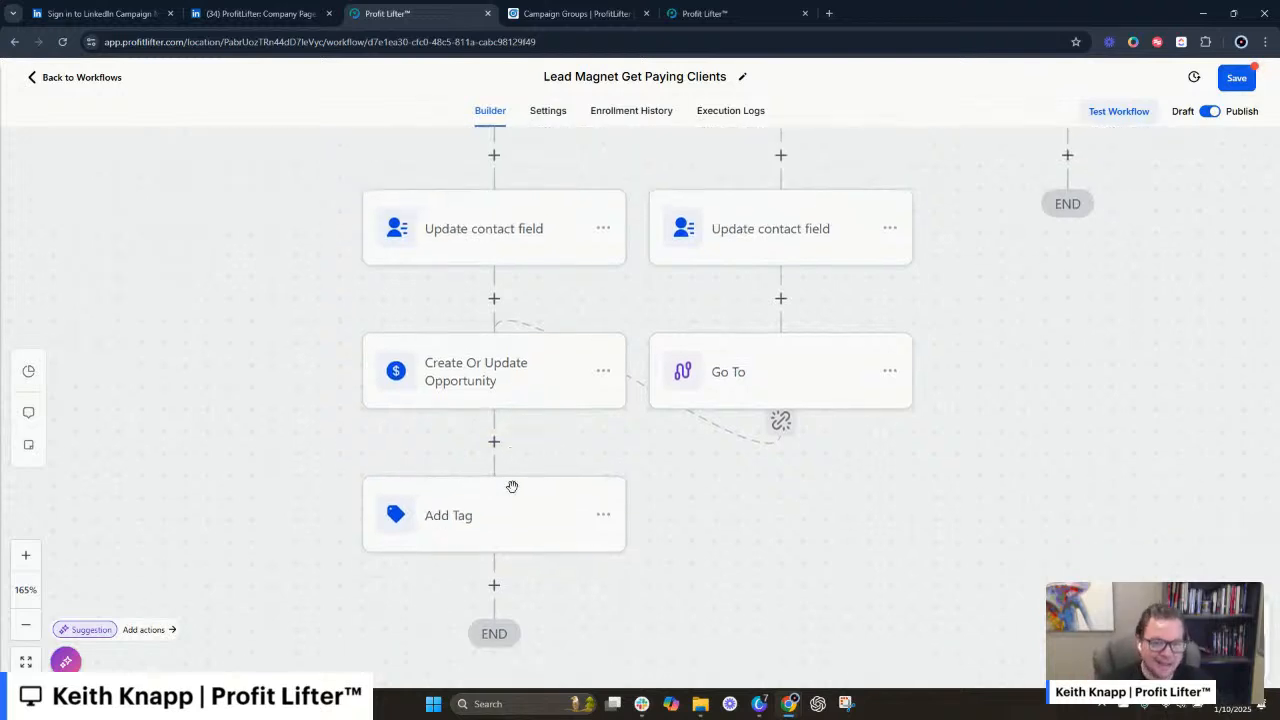
{"action": "scroll", "coordinate": [512, 490], "scroll_direction": "up", "scroll_amount": 2}
{"action": "scroll", "coordinate": [513, 493], "scroll_direction": "down", "scroll_amount": 1}
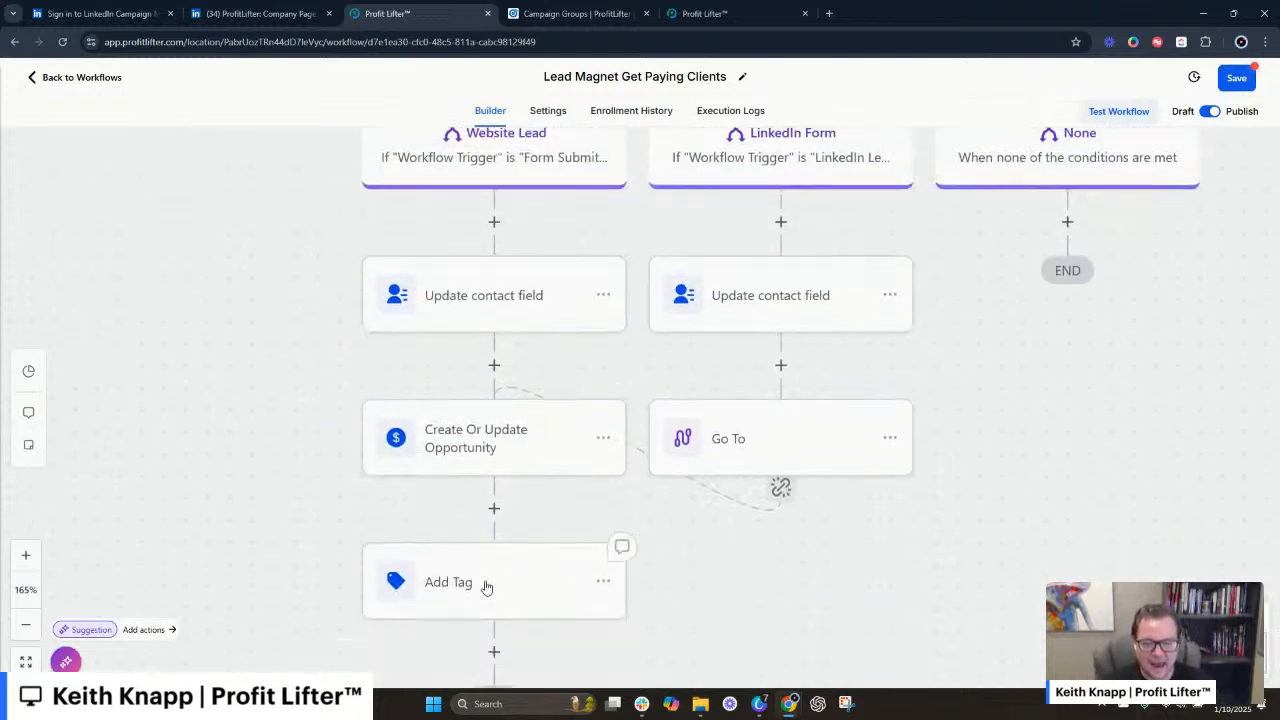
{"action": "scroll", "coordinate": [663, 354], "scroll_direction": "up", "scroll_amount": 5}
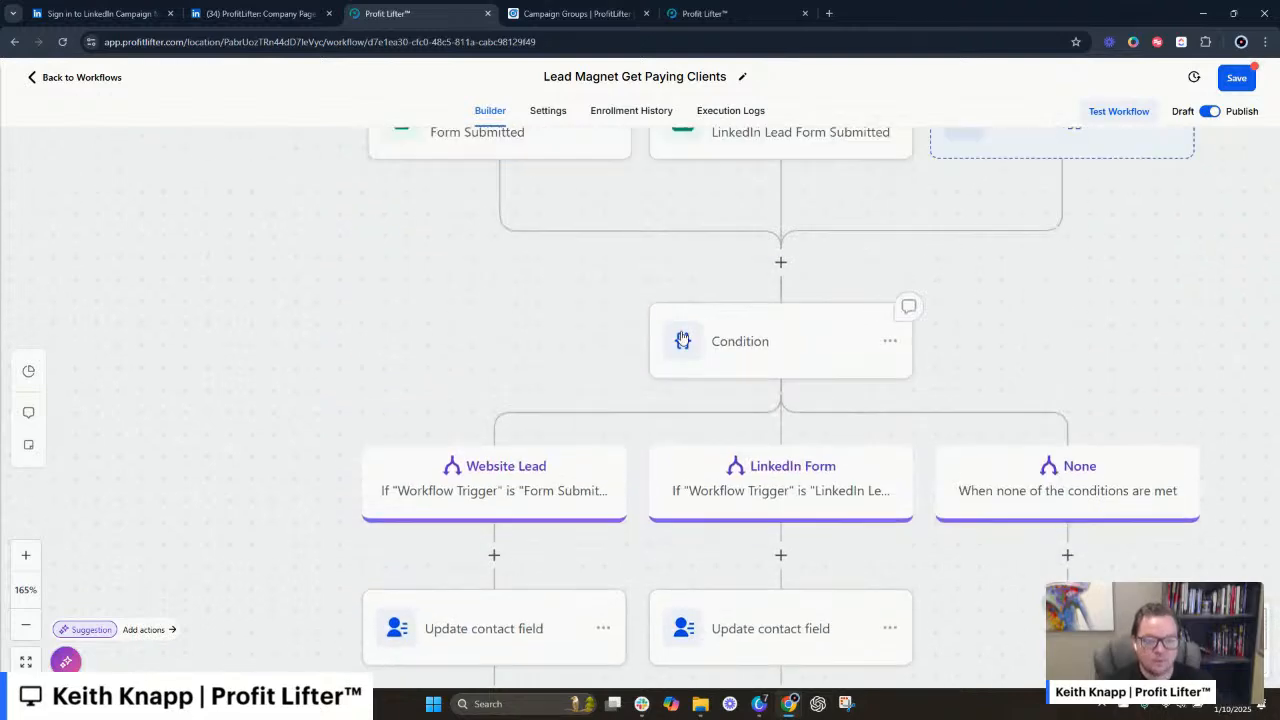
{"action": "left_click", "coordinate": [1038, 322]}
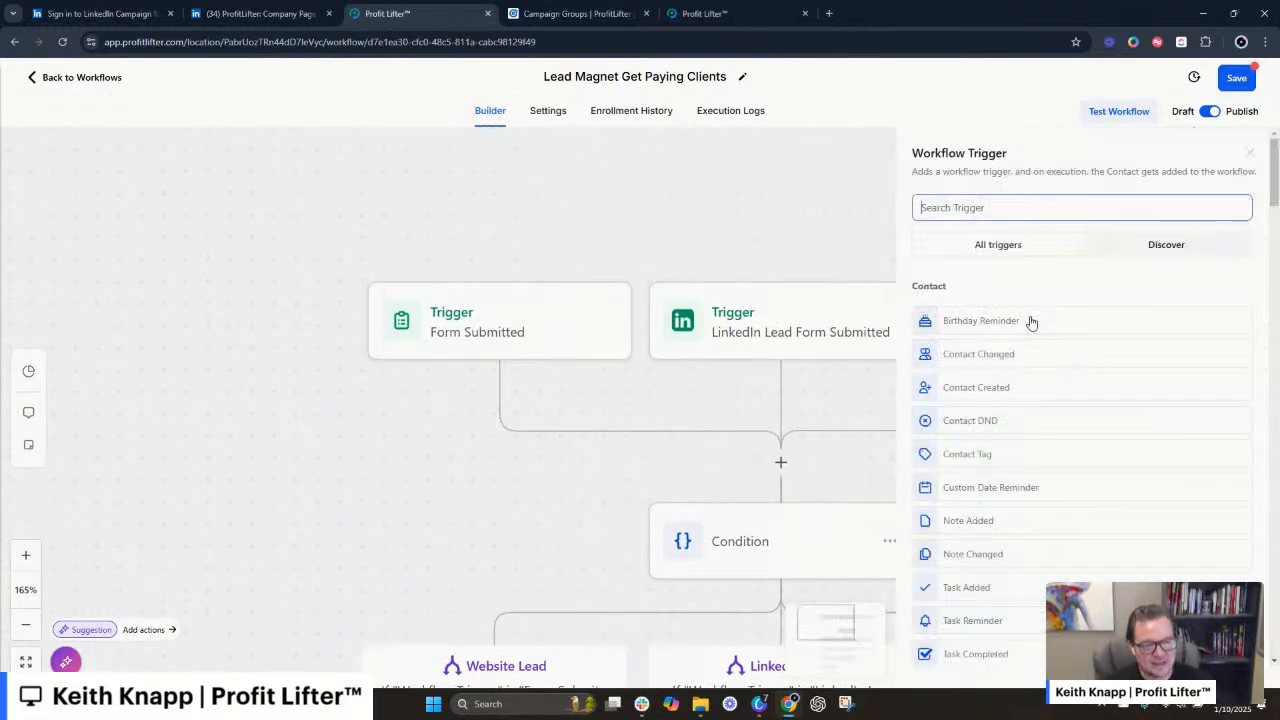
{"action": "type", "text": "face"}
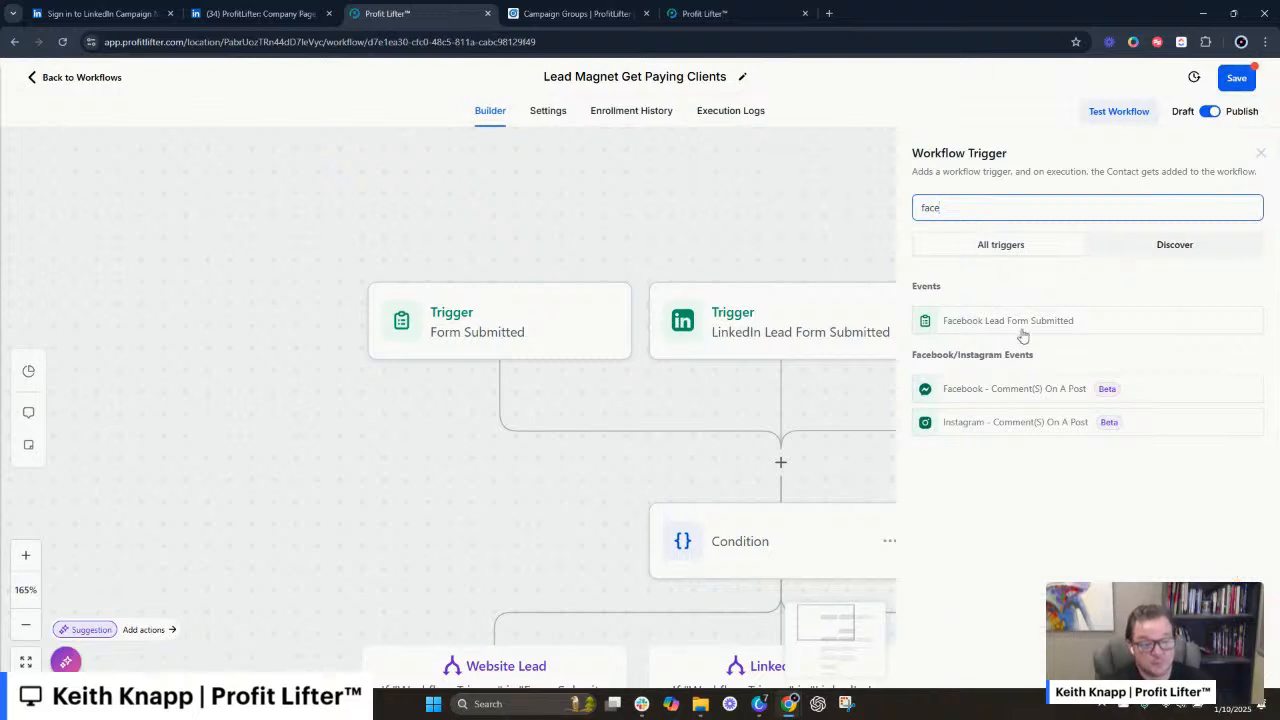
{"action": "left_click", "coordinate": [1018, 325]}
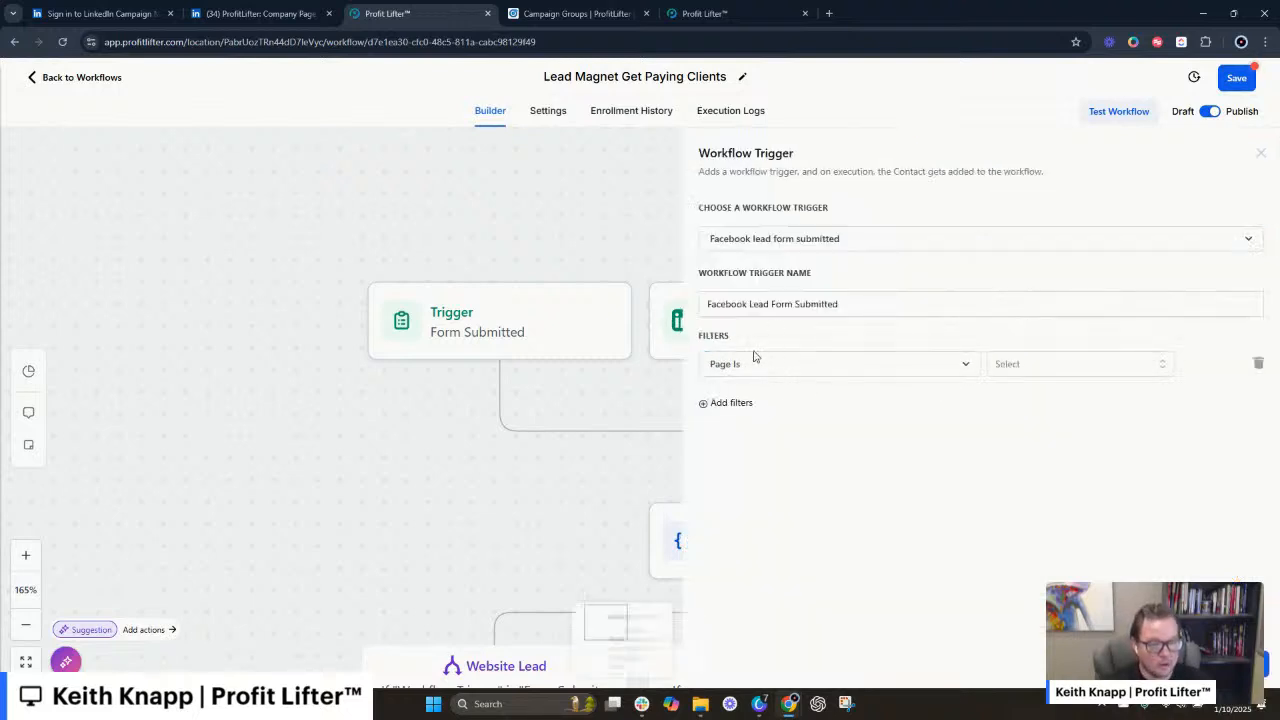
{"action": "left_click", "coordinate": [1015, 370]}
{"action": "left_click", "coordinate": [1027, 428]}
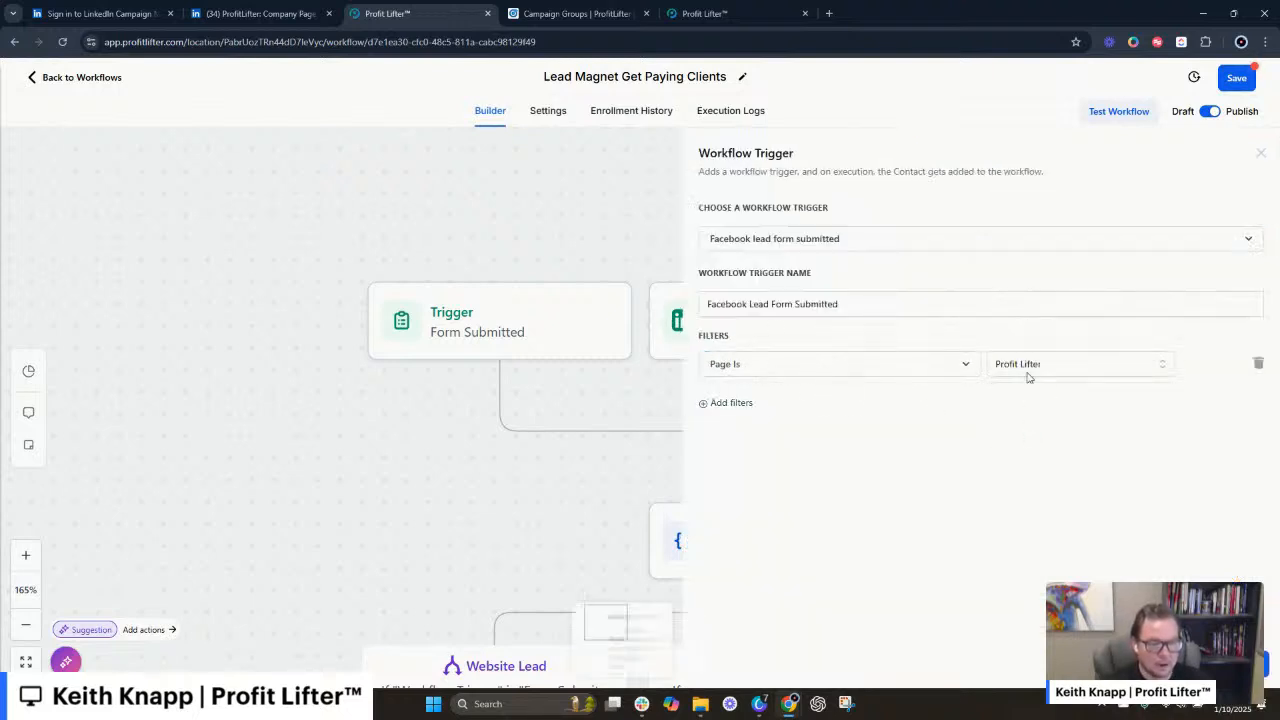
{"action": "left_click", "coordinate": [727, 404]}
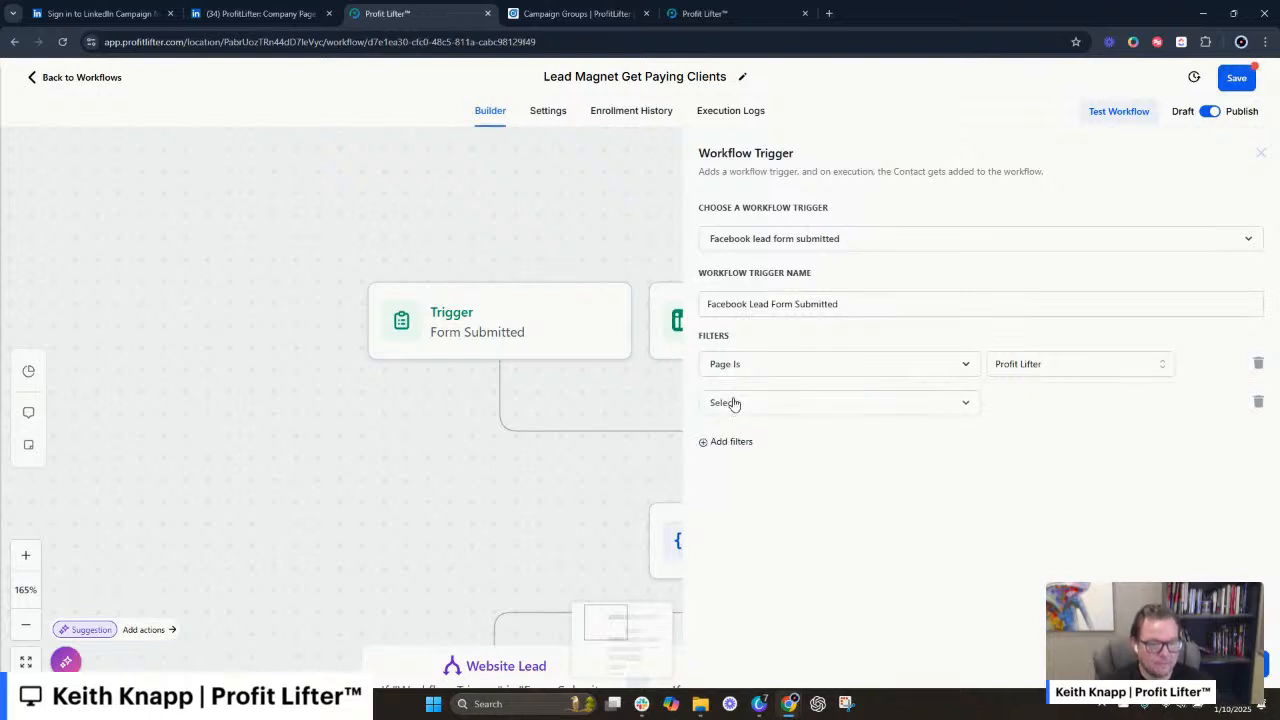
{"action": "left_click", "coordinate": [731, 402]}
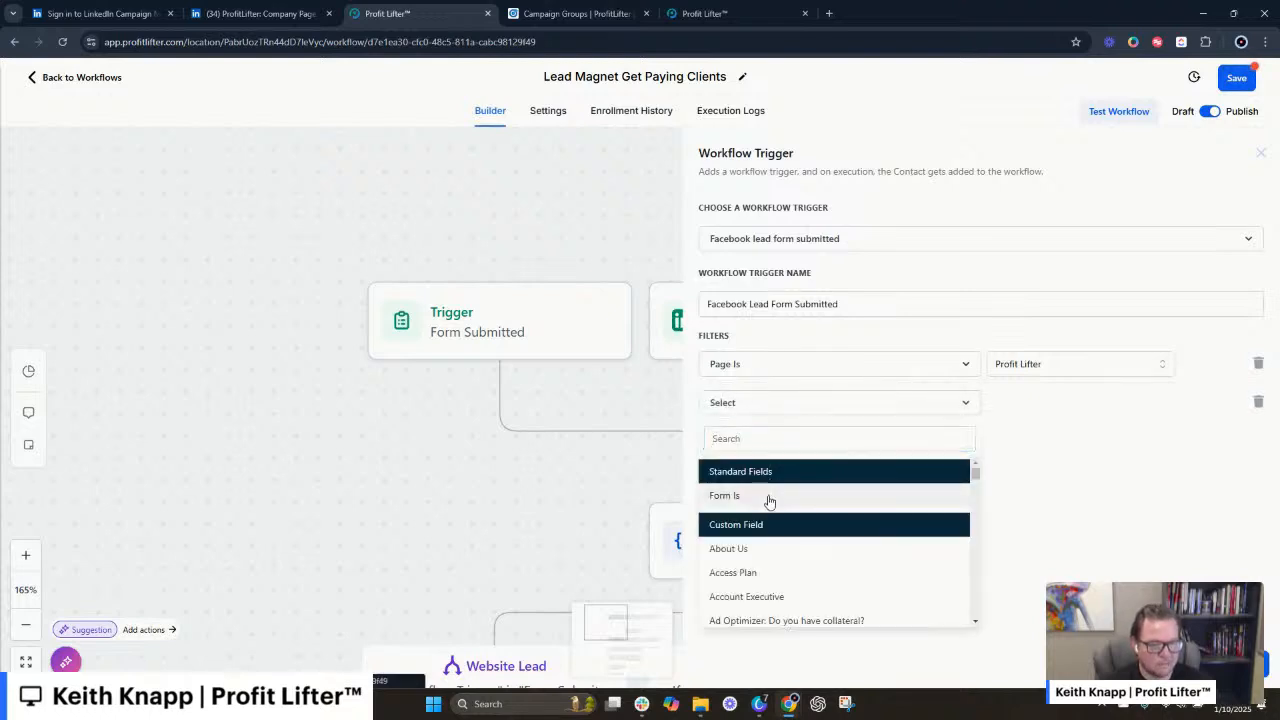
{"action": "left_click", "coordinate": [769, 494]}
{"action": "left_click", "coordinate": [1072, 410]}
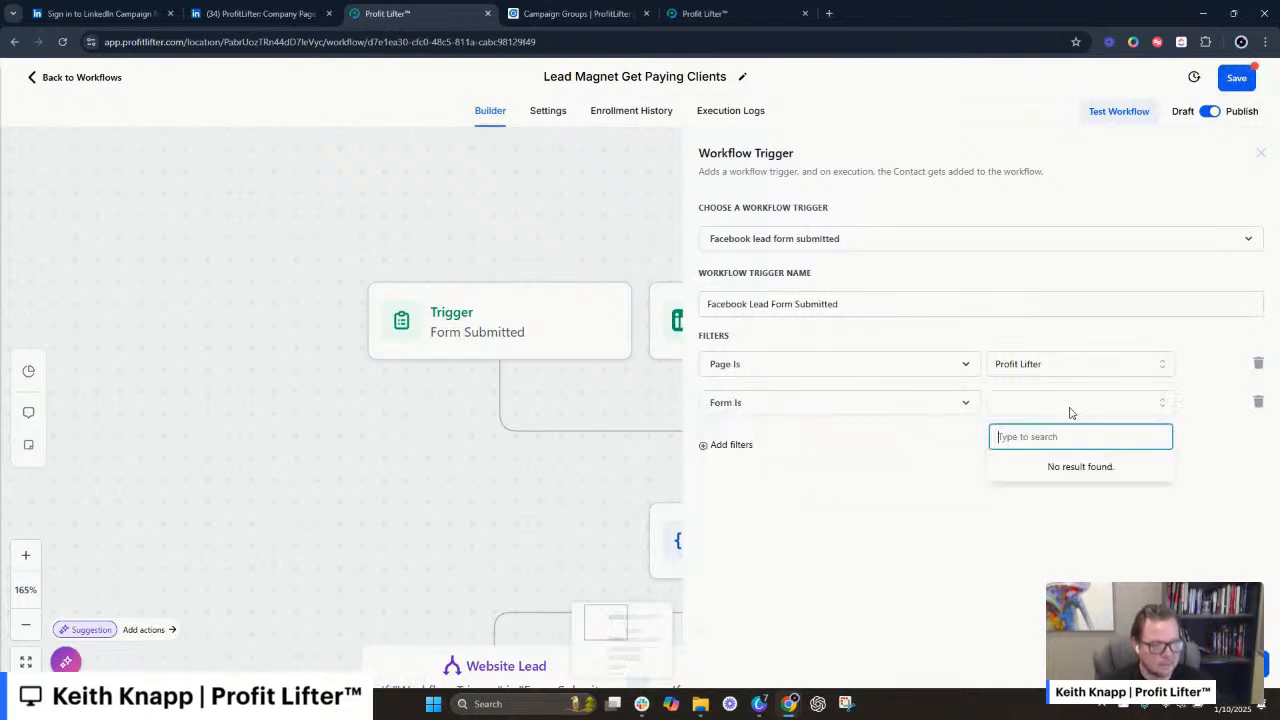
{"action": "left_click", "coordinate": [877, 443]}
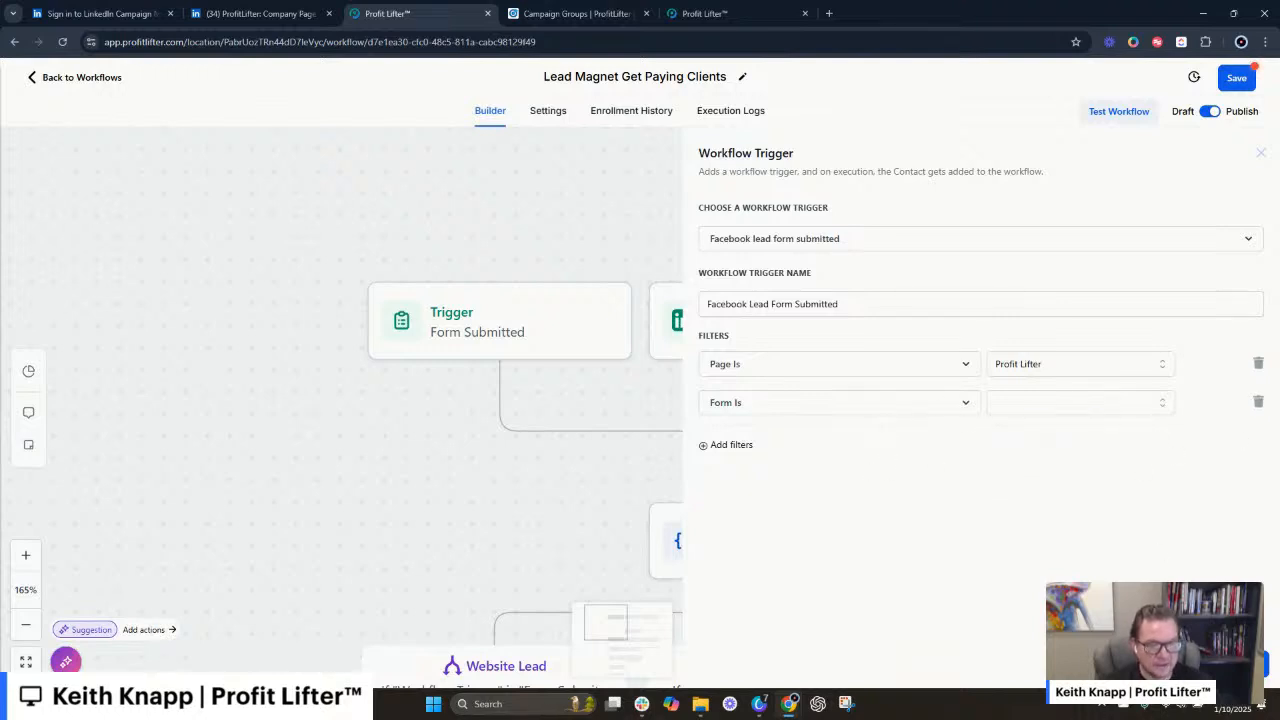
{"action": "left_click", "coordinate": [1140, 663]}
- Examine how the condition splits leads by trigger and how the LinkedIn Form branch rejoins the shared opportunity and tag actions
{"action": "scroll", "coordinate": [687, 332], "scroll_direction": "down", "scroll_amount": 1}
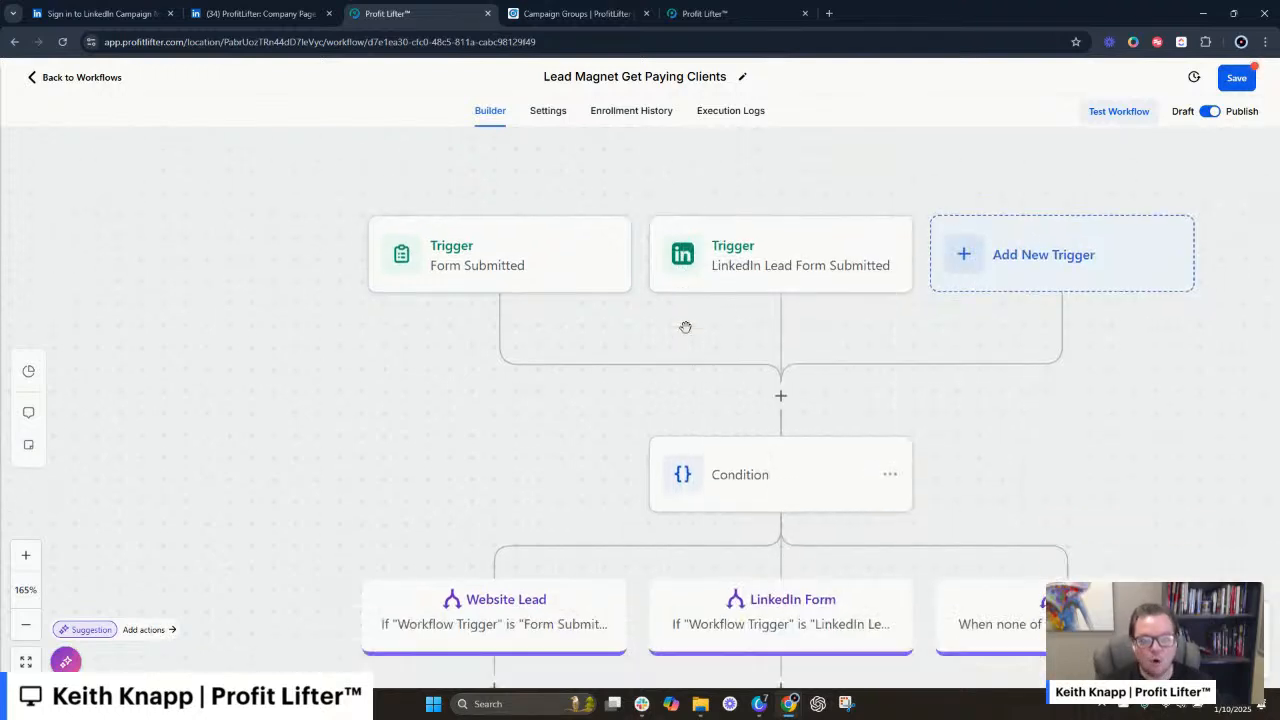
{"action": "scroll", "coordinate": [686, 327], "scroll_direction": "down", "scroll_amount": 1}
{"action": "scroll", "coordinate": [686, 327], "scroll_direction": "right", "scroll_amount": 2}
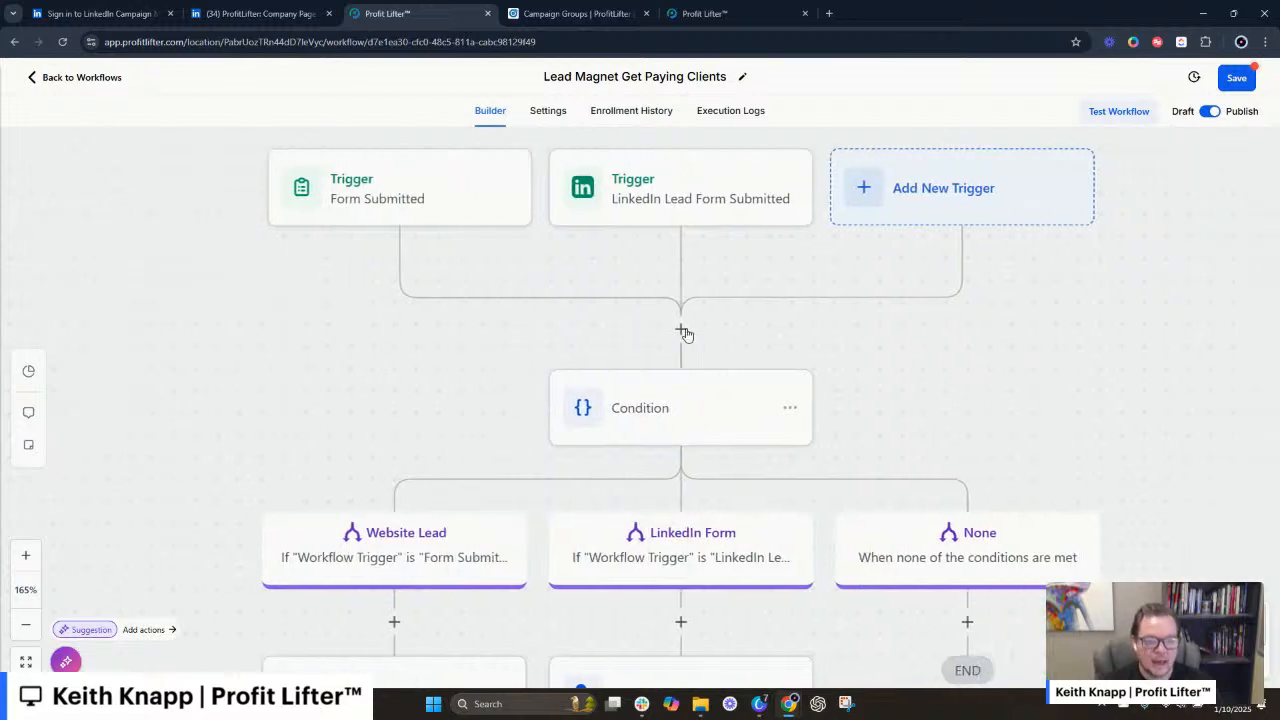
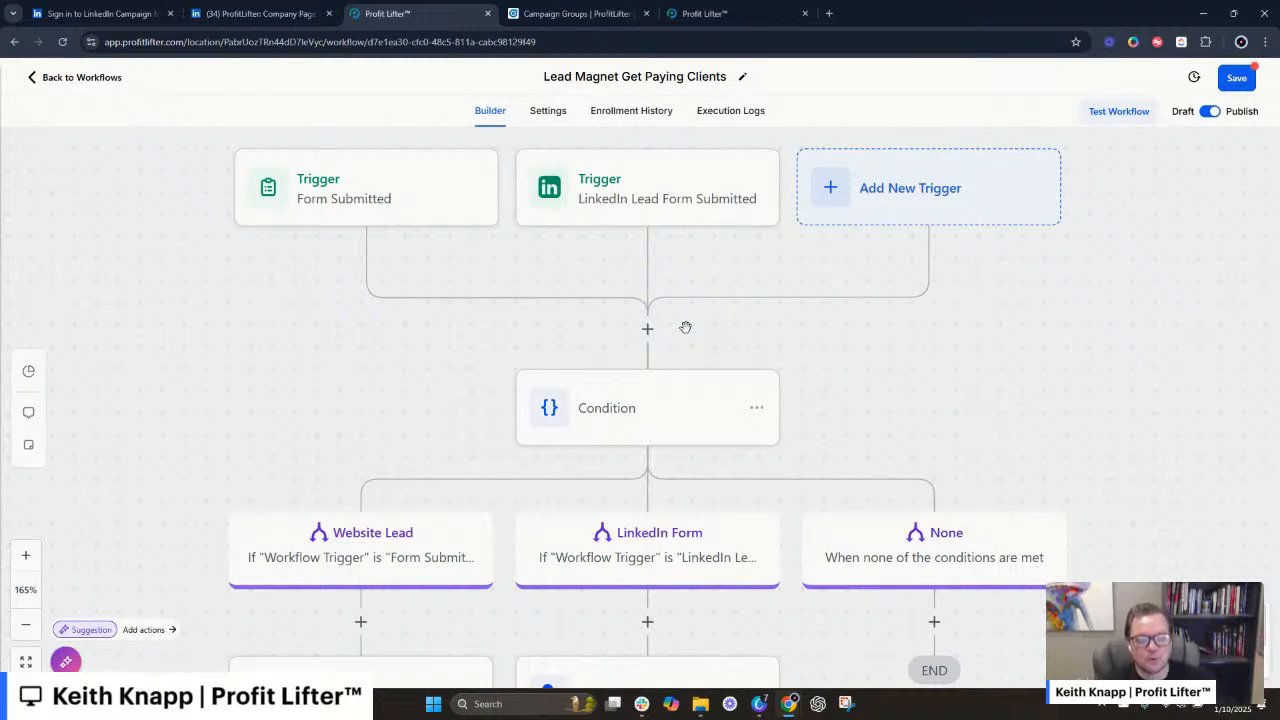
{"action": "scroll", "coordinate": [526, 343], "scroll_direction": "down", "scroll_amount": 3}
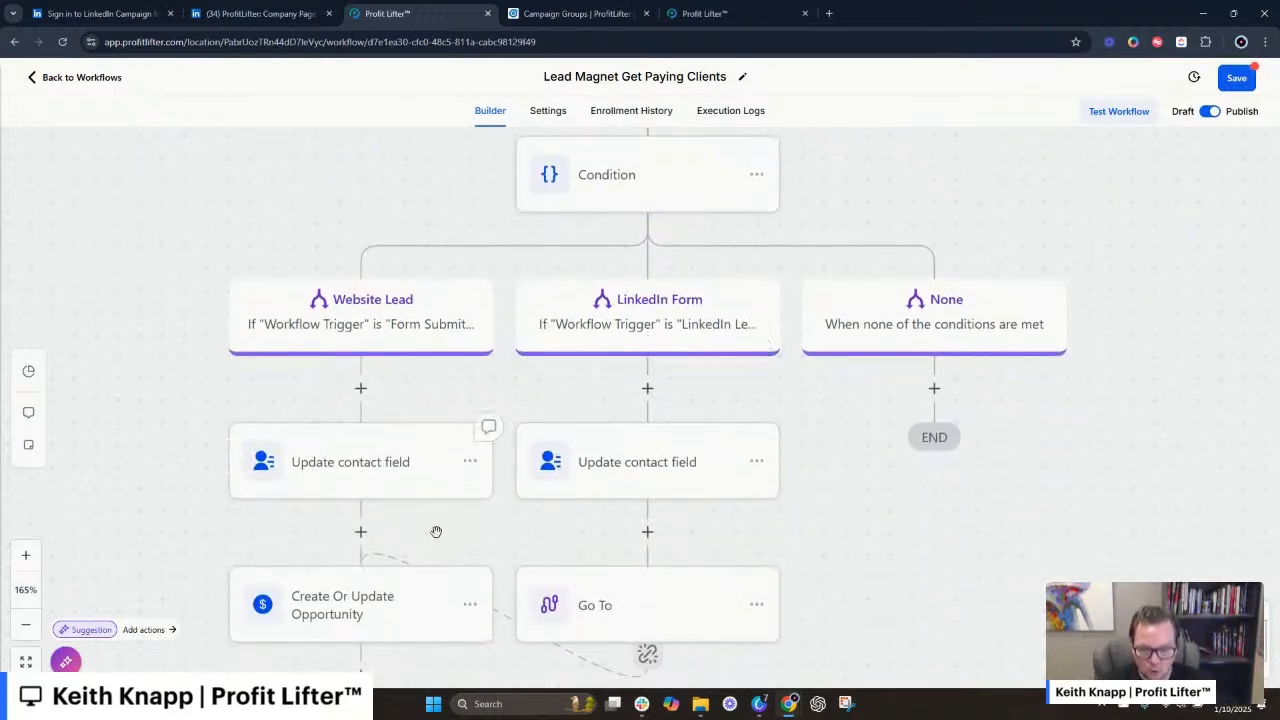
{"action": "scroll", "coordinate": [433, 400], "scroll_direction": "down", "scroll_amount": 3}
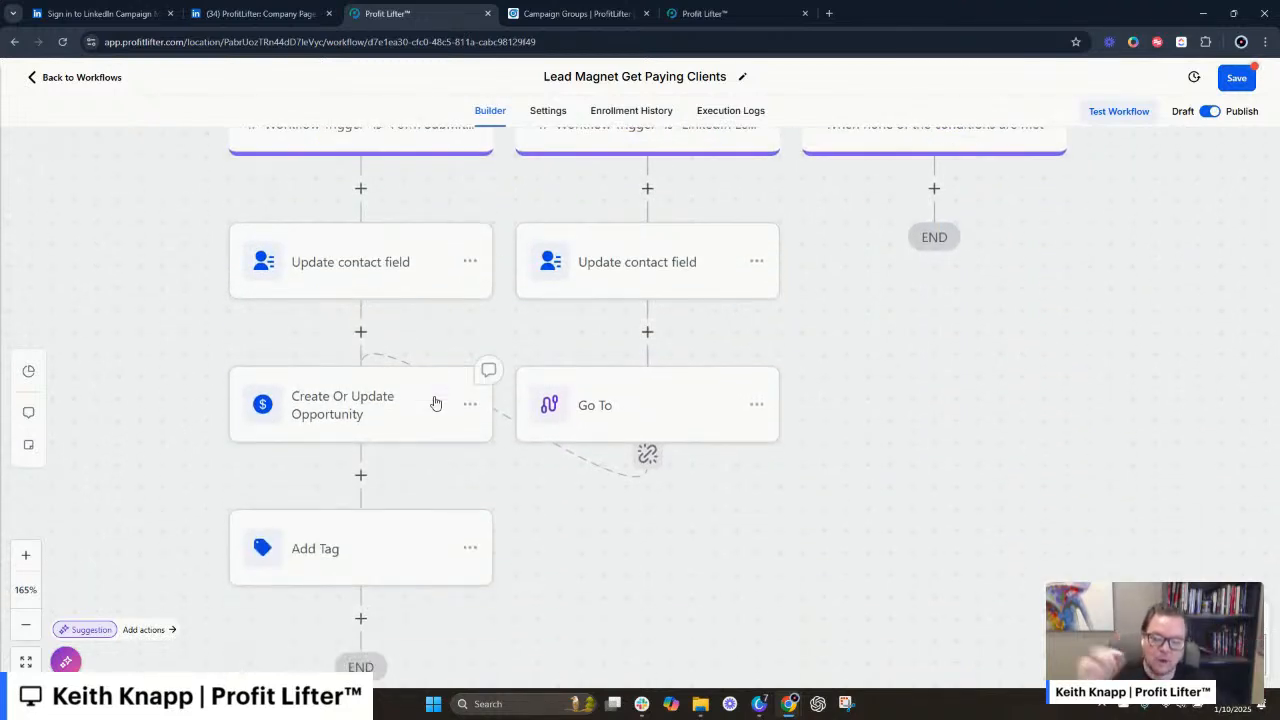
{"action": "scroll", "coordinate": [571, 528], "scroll_direction": "up", "scroll_amount": 3}
{"action": "scroll", "coordinate": [573, 525], "scroll_direction": "up", "scroll_amount": 1}
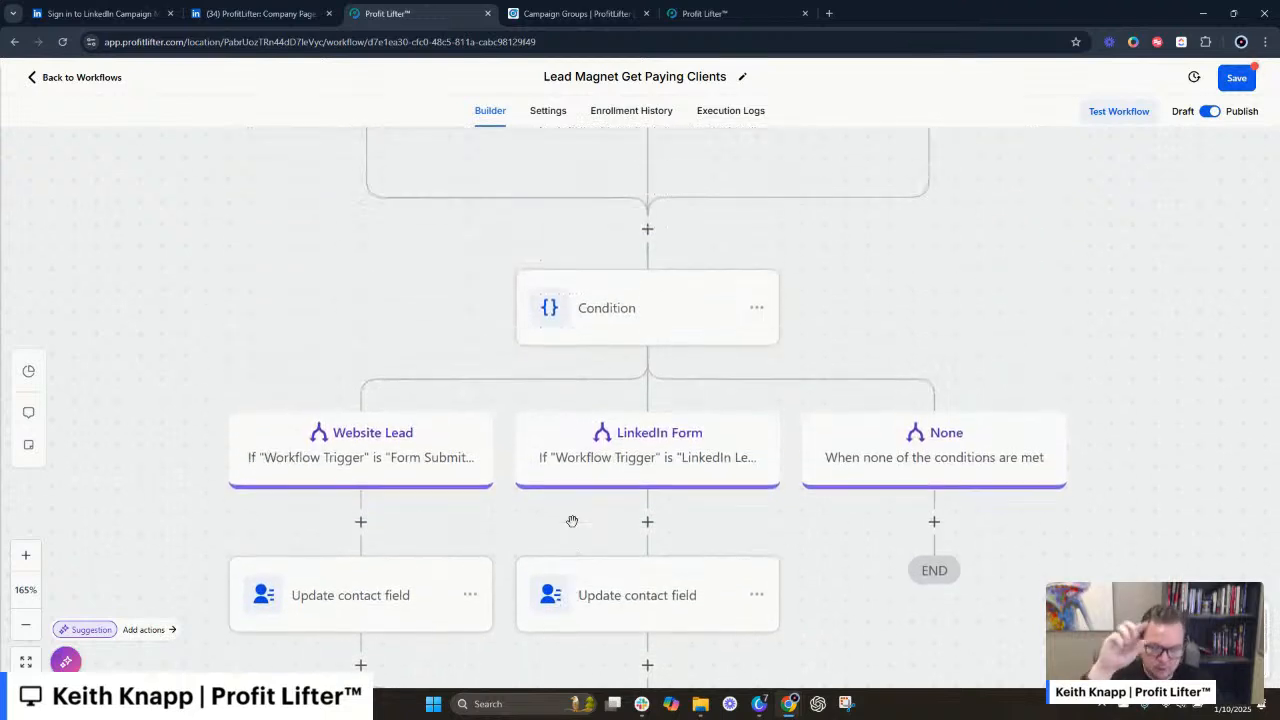
{"action": "scroll", "coordinate": [572, 521], "scroll_direction": "down", "scroll_amount": 4}
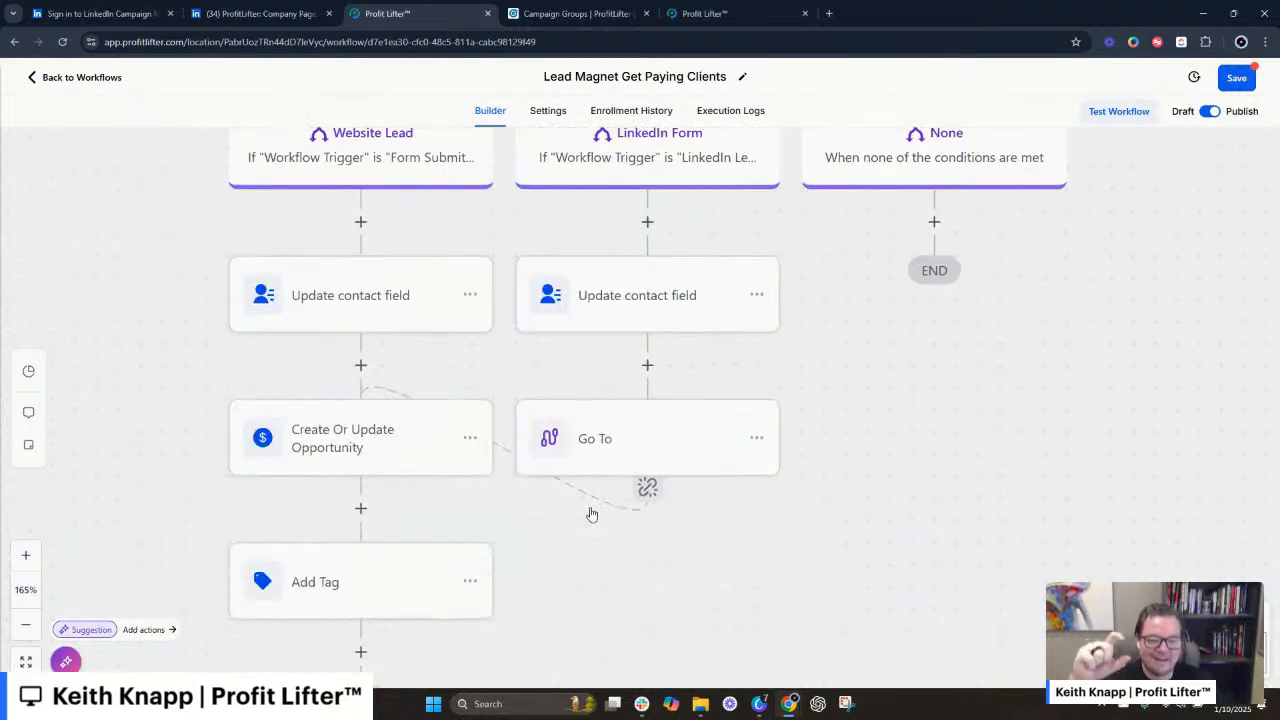
{"action": "scroll", "coordinate": [573, 481], "scroll_direction": "up", "scroll_amount": 1}
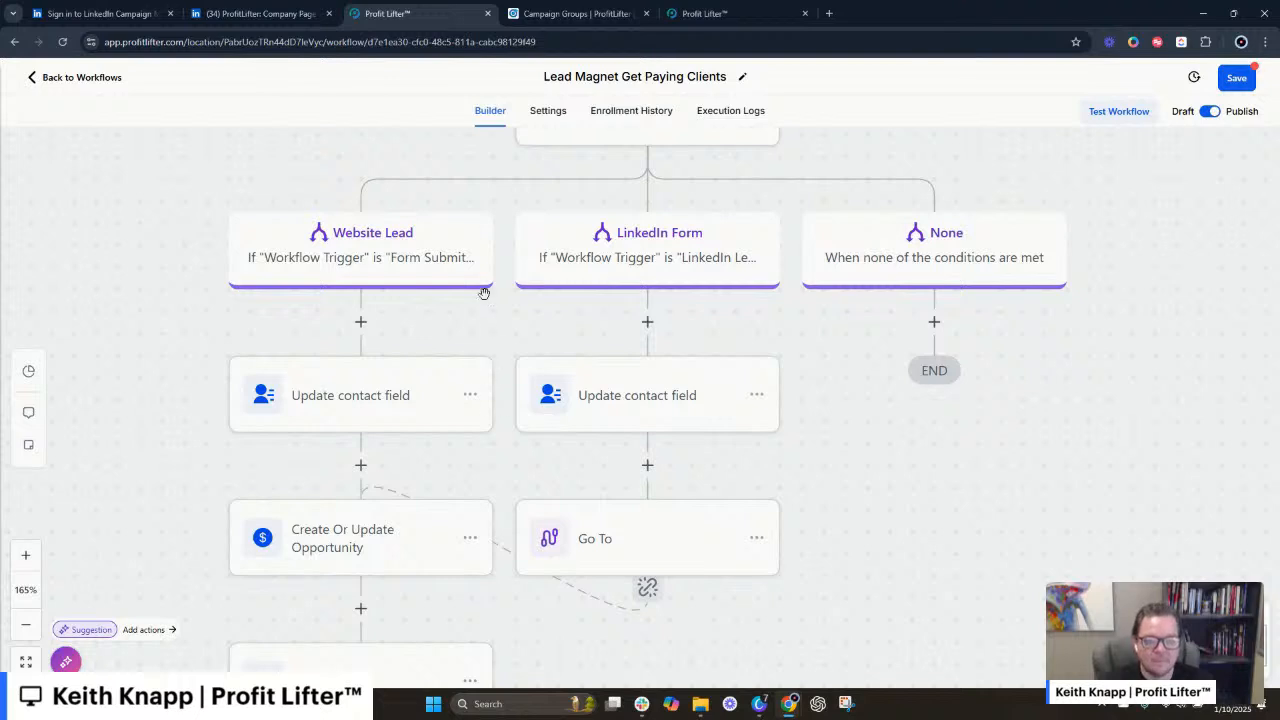
{"action": "scroll", "coordinate": [509, 270], "scroll_direction": "down", "scroll_amount": 2}
{"action": "scroll", "coordinate": [492, 265], "scroll_direction": "up", "scroll_amount": 9}
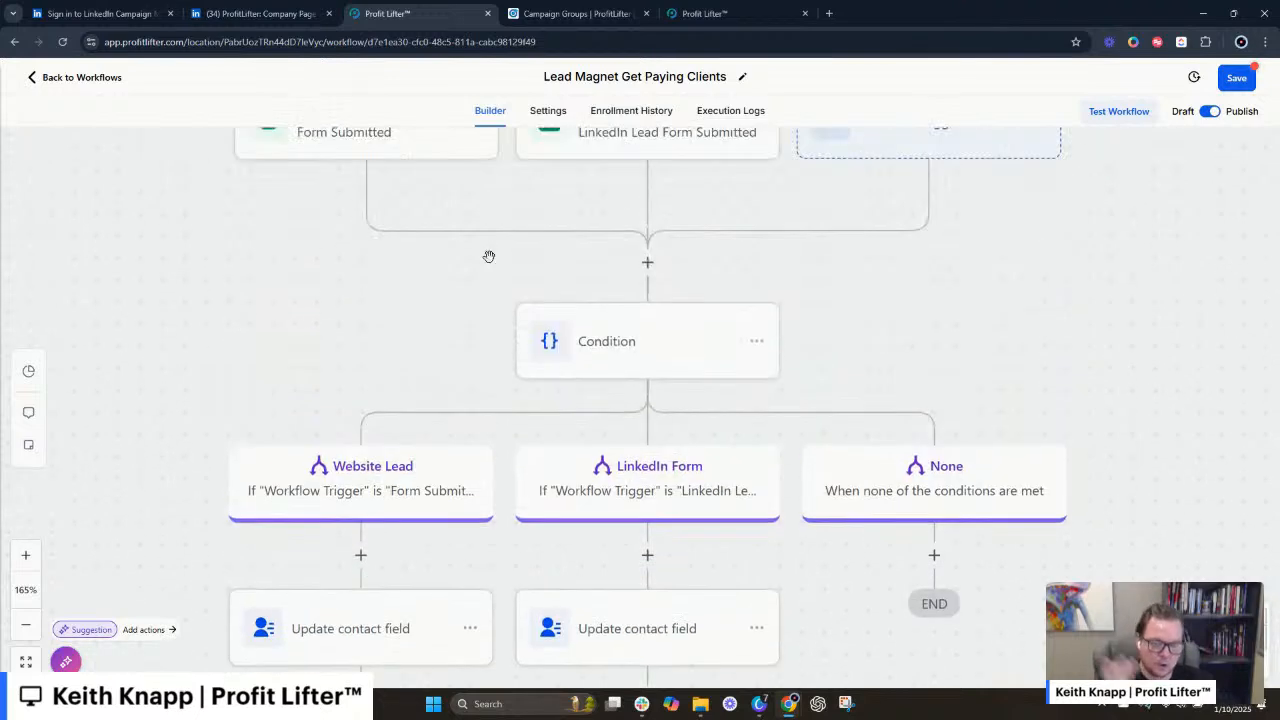
{"action": "scroll", "coordinate": [489, 257], "scroll_direction": "down", "scroll_amount": 4}
{"action": "scroll", "coordinate": [489, 257], "scroll_direction": "down", "scroll_amount": 3}
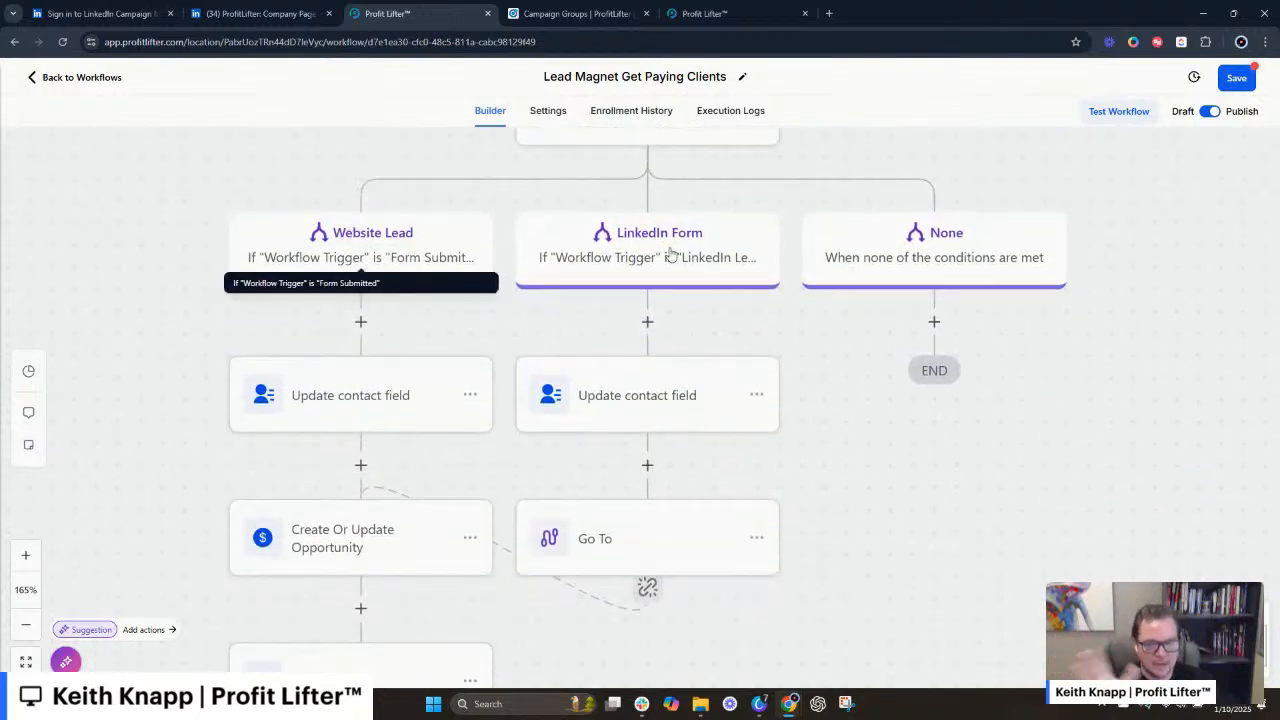
{"action": "scroll", "coordinate": [675, 260], "scroll_direction": "down", "scroll_amount": 3}
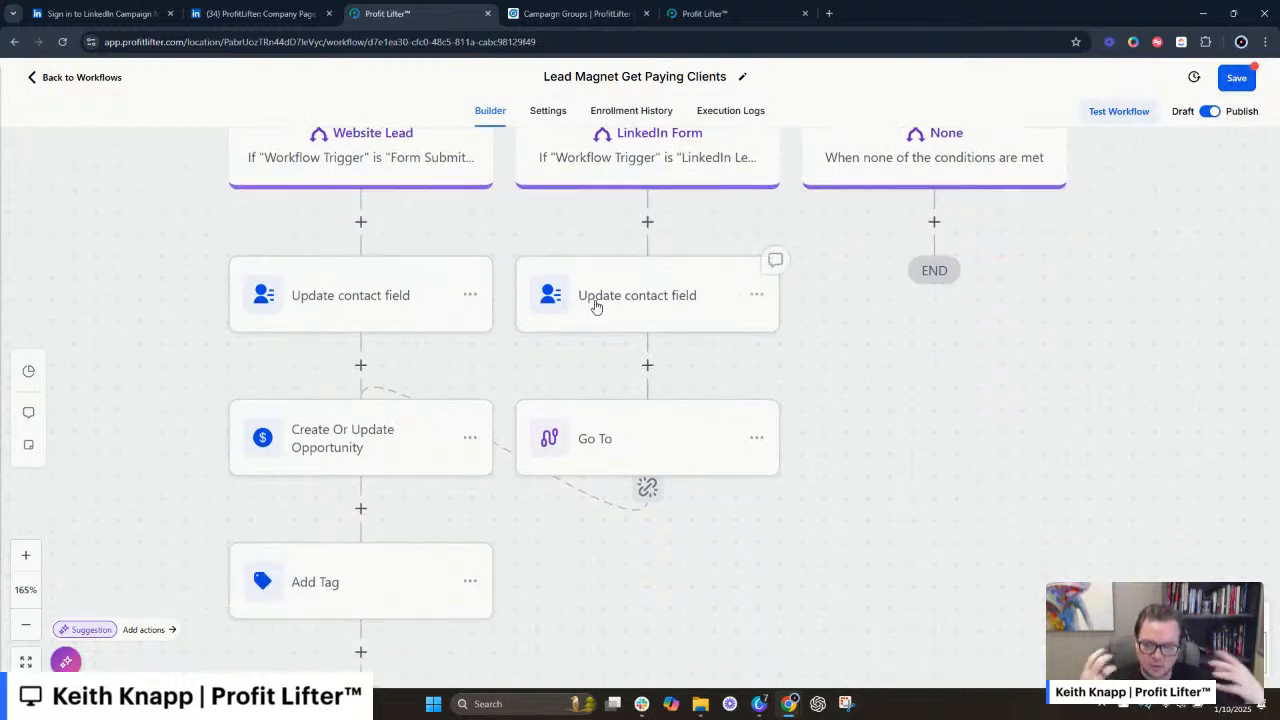
{"action": "scroll", "coordinate": [611, 314], "scroll_direction": "down", "scroll_amount": 2}
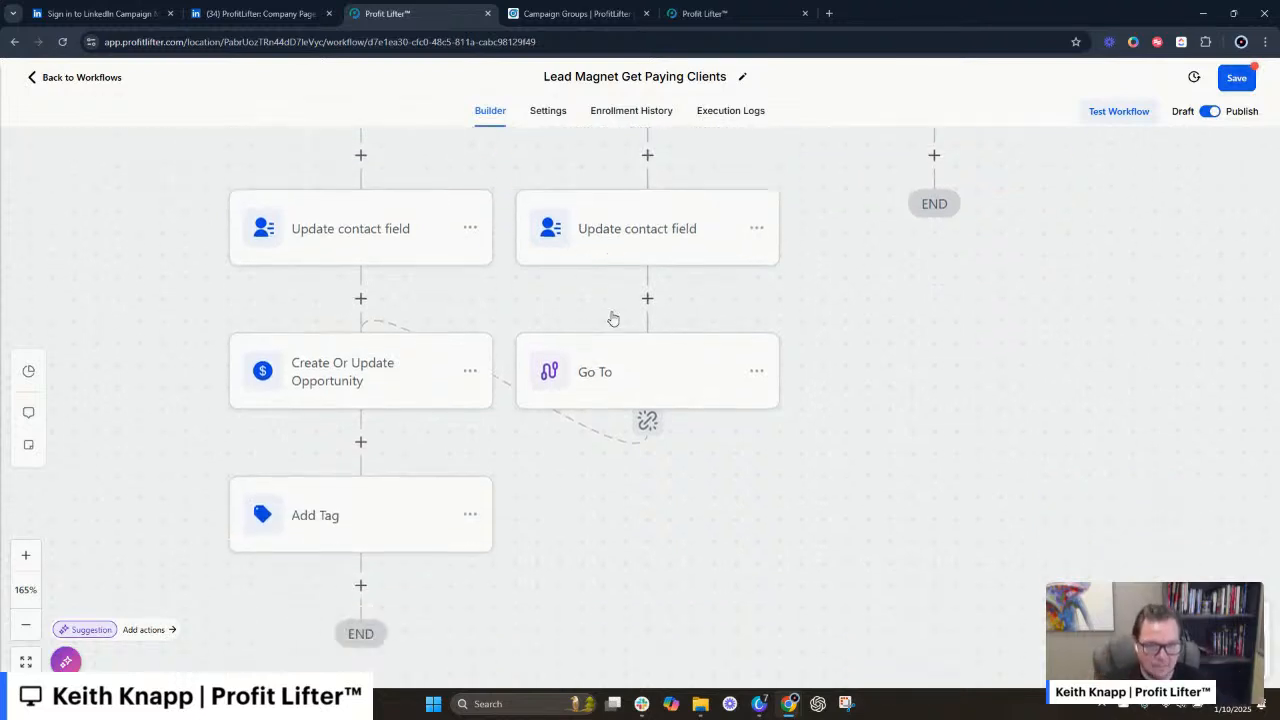
{"action": "scroll", "coordinate": [611, 310], "scroll_direction": "up", "scroll_amount": 4}
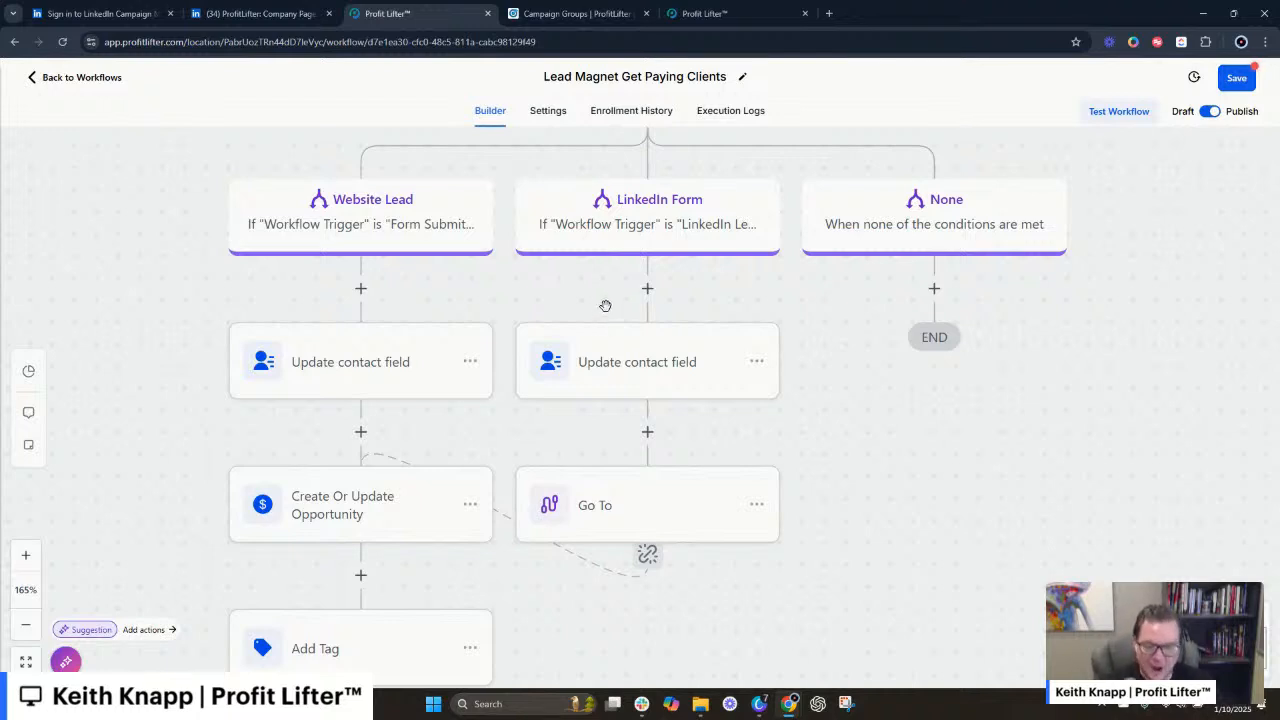
{"action": "scroll", "coordinate": [605, 305], "scroll_direction": "down", "scroll_amount": 5}
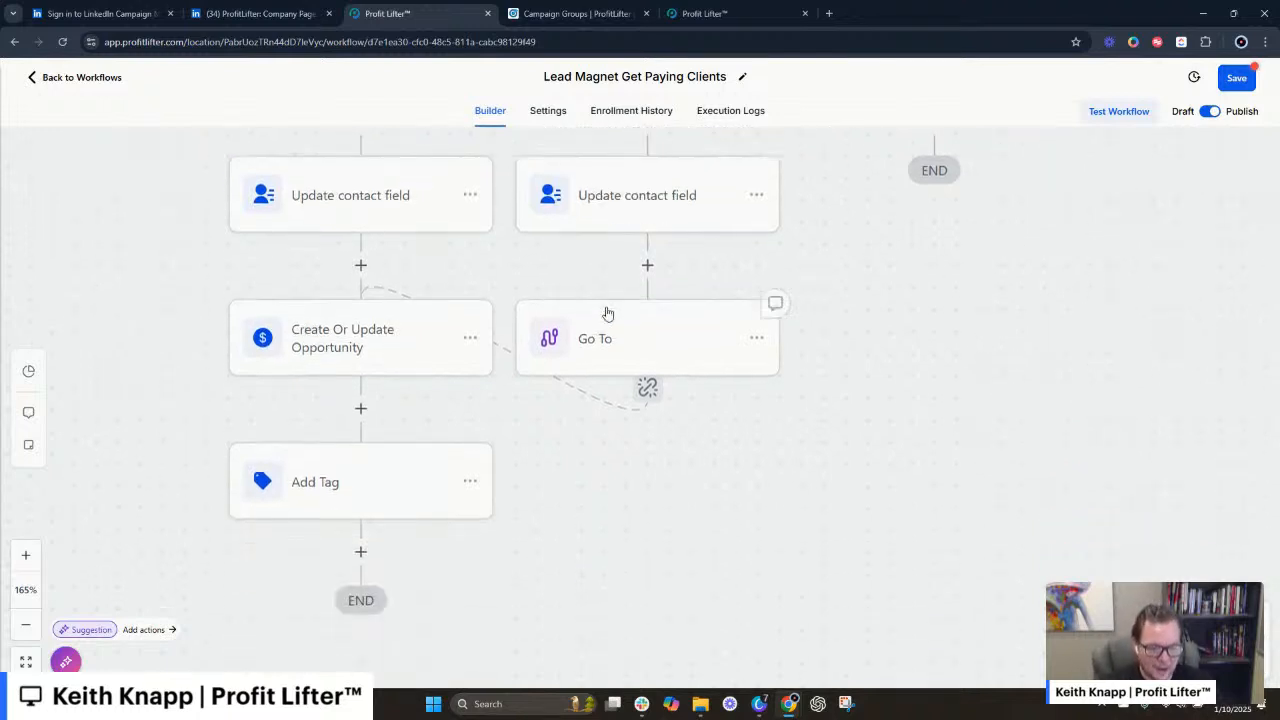
{"action": "scroll", "coordinate": [607, 314], "scroll_direction": "up", "scroll_amount": 4}
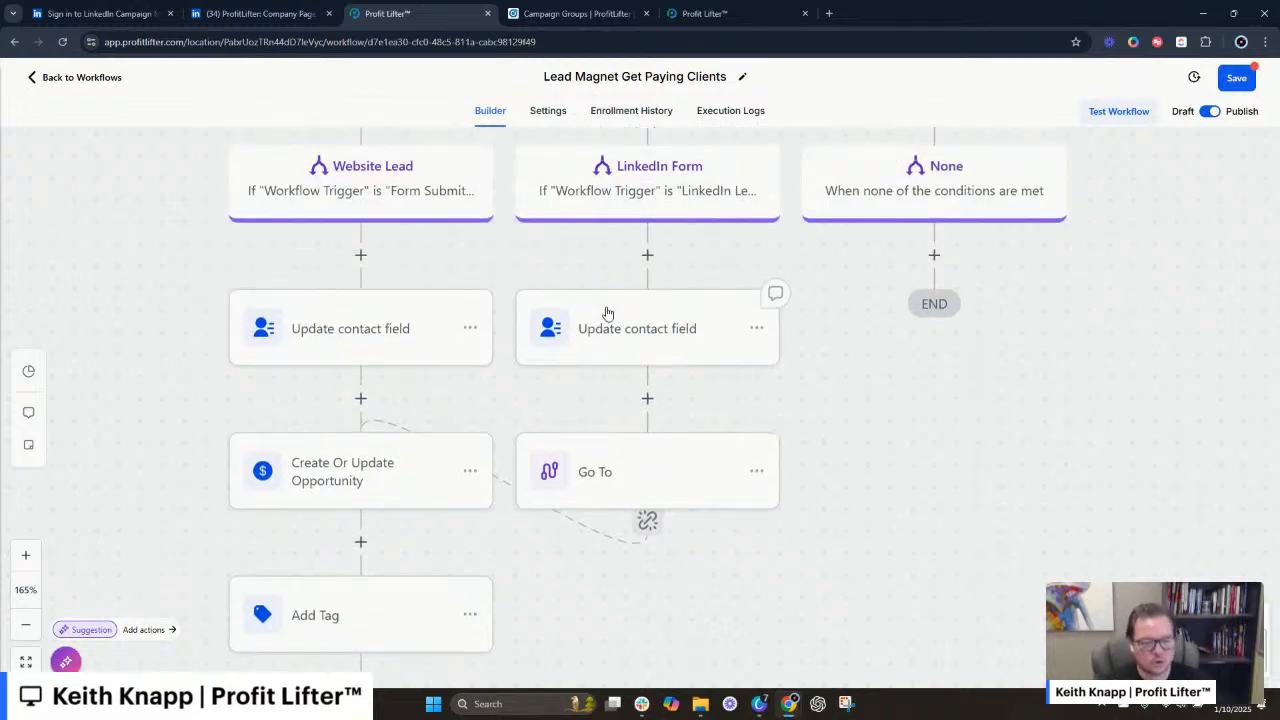
{"action": "scroll", "coordinate": [607, 314], "scroll_direction": "up", "scroll_amount": 6}
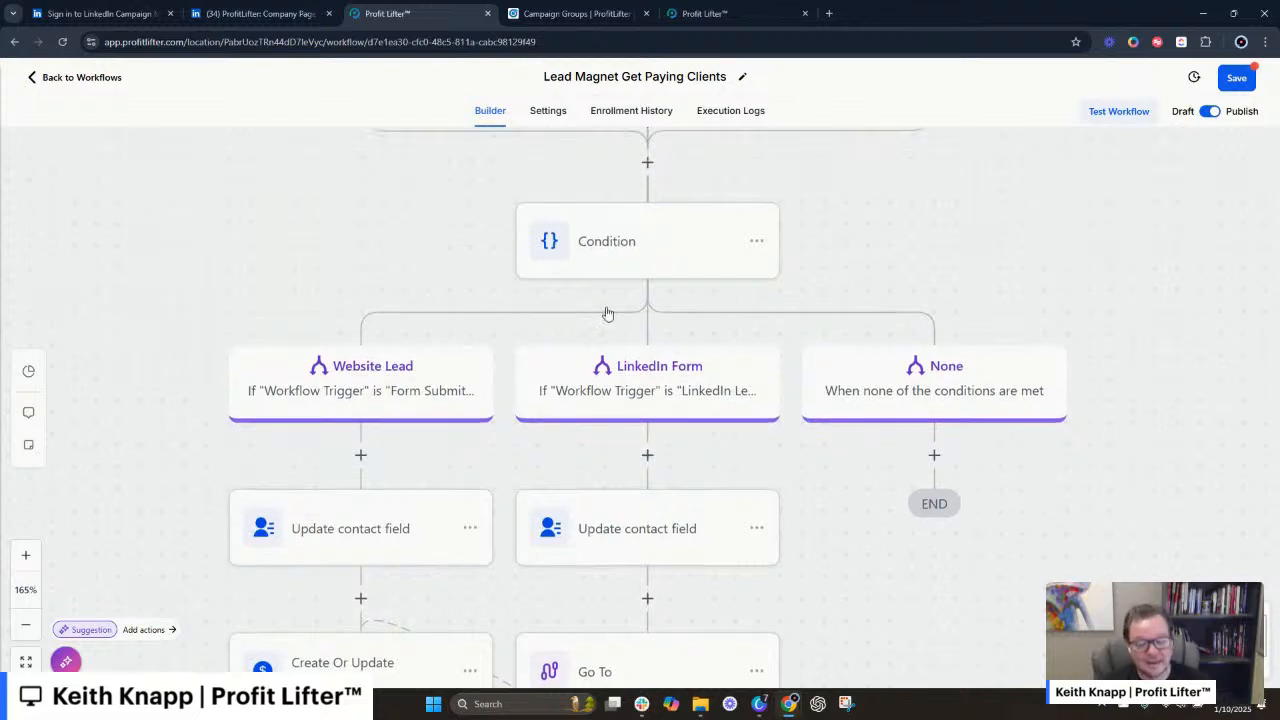
{"action": "scroll", "coordinate": [606, 310], "scroll_direction": "up", "scroll_amount": 6}
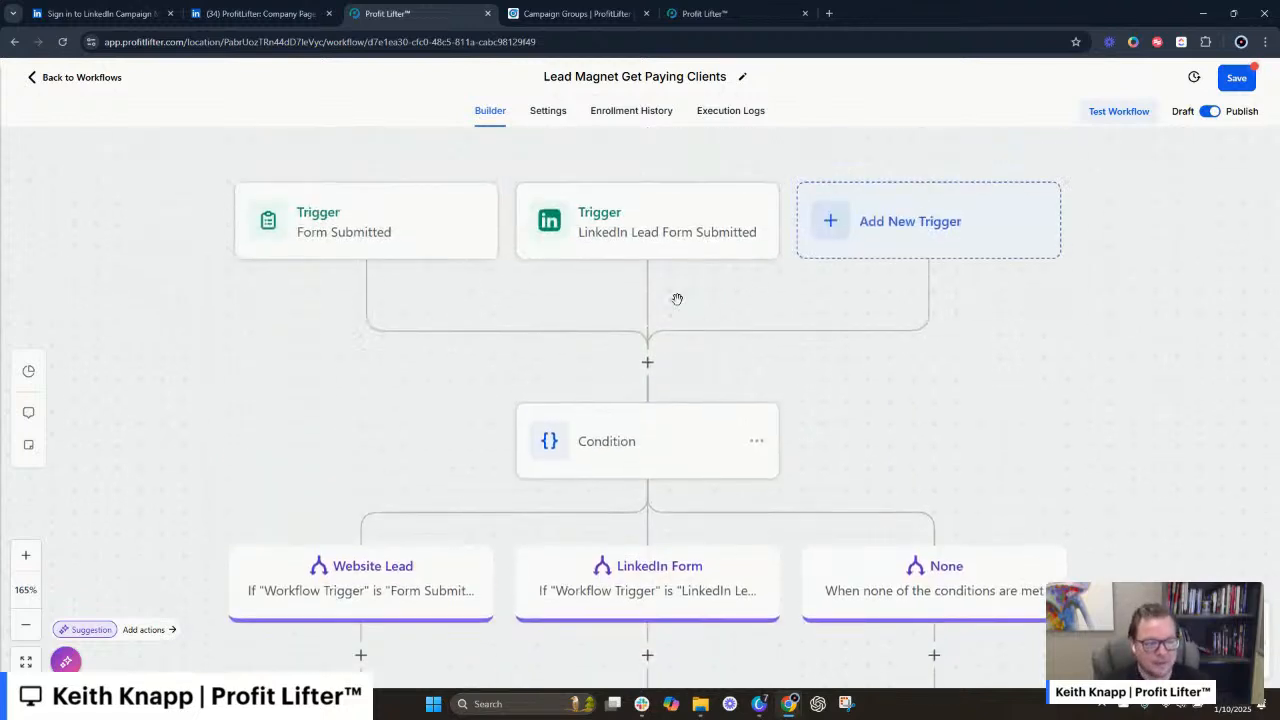
{"action": "scroll", "coordinate": [651, 300], "scroll_direction": "down", "scroll_amount": 5}
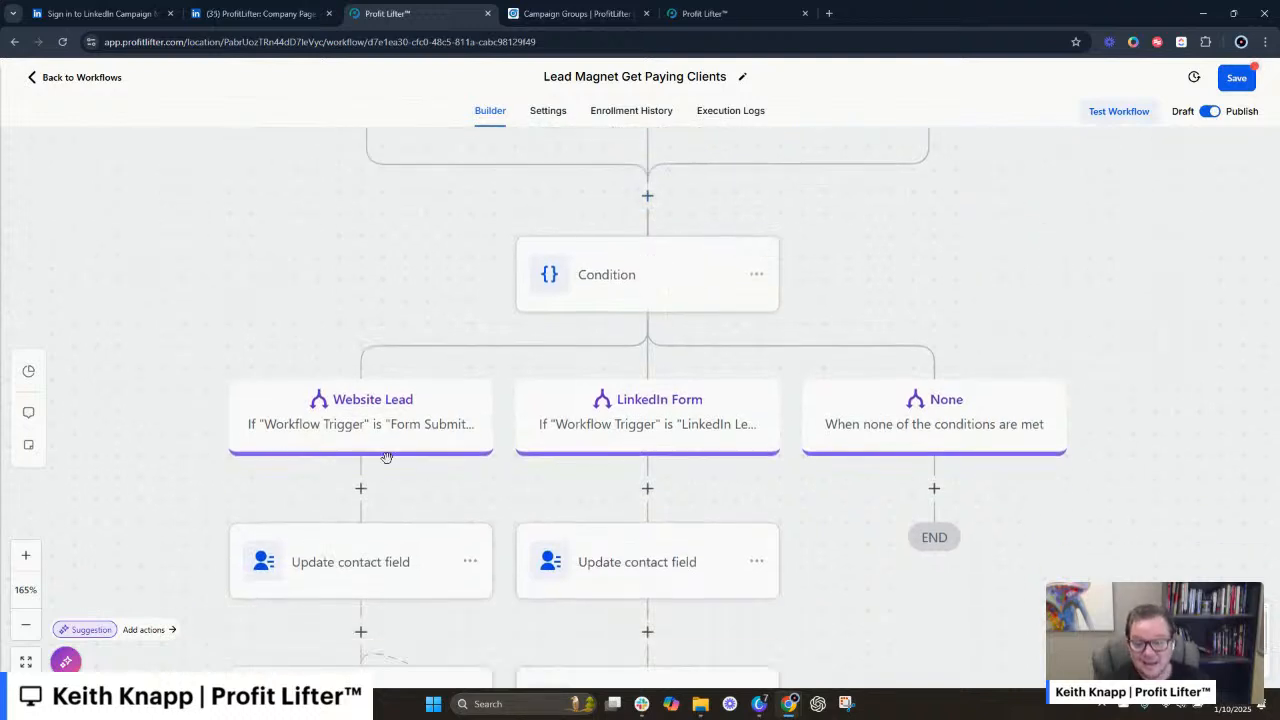
- Review the page and form filters of the LinkedIn Lead Form Submitted trigger, leaving them as they are
{"action": "scroll", "coordinate": [386, 428], "scroll_direction": "up", "scroll_amount": 6}
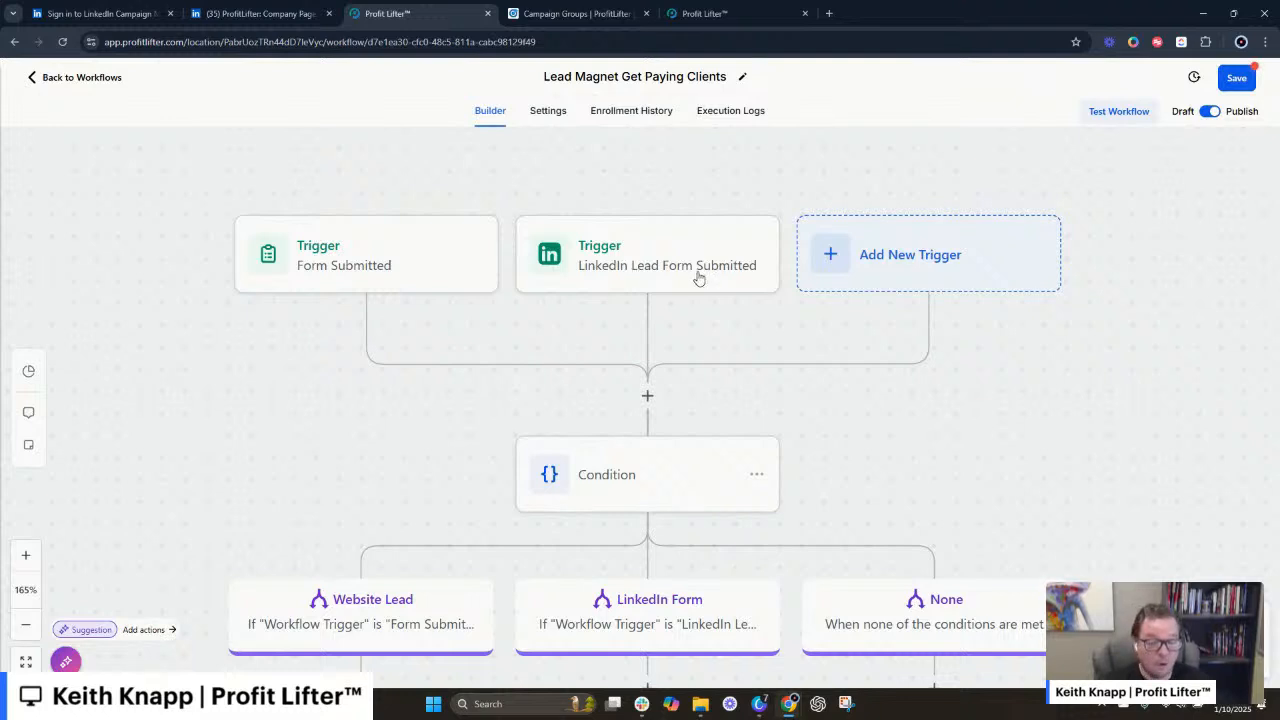
{"action": "left_click", "coordinate": [259, 11]}
{"action": "left_click", "coordinate": [414, 8]}
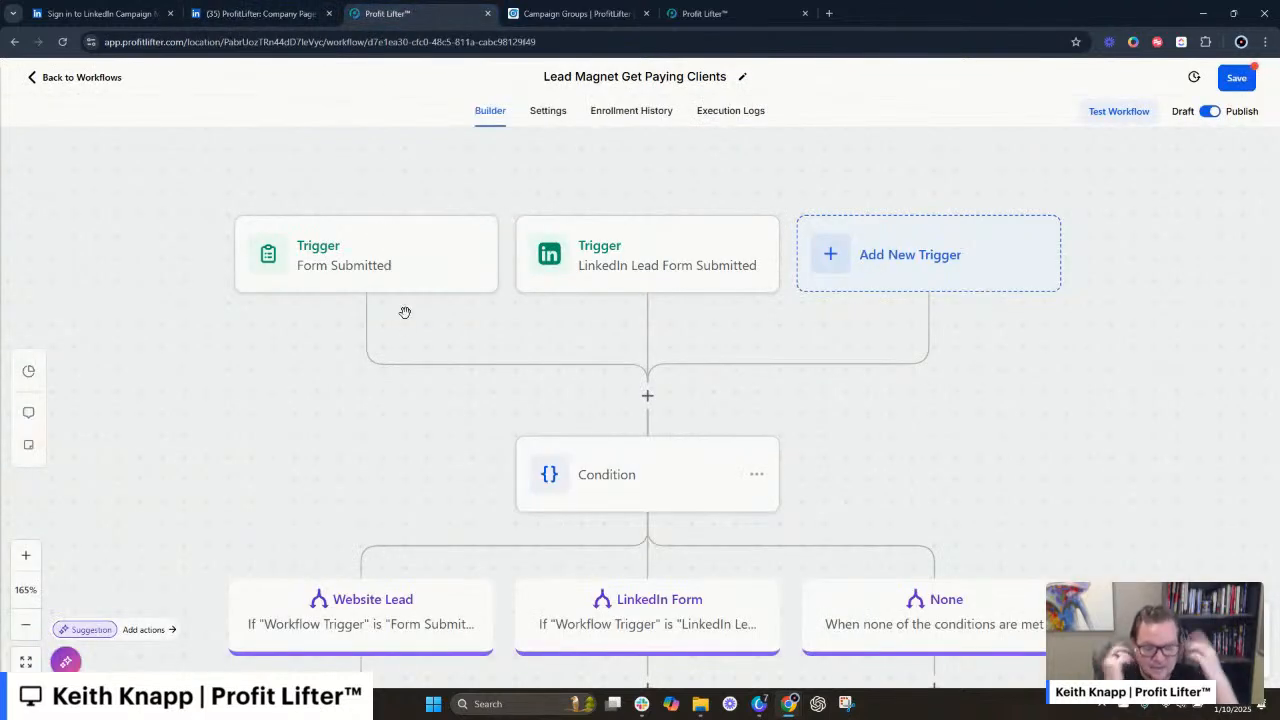
{"action": "left_click", "coordinate": [266, 11]}
{"action": "left_click", "coordinate": [389, 12]}
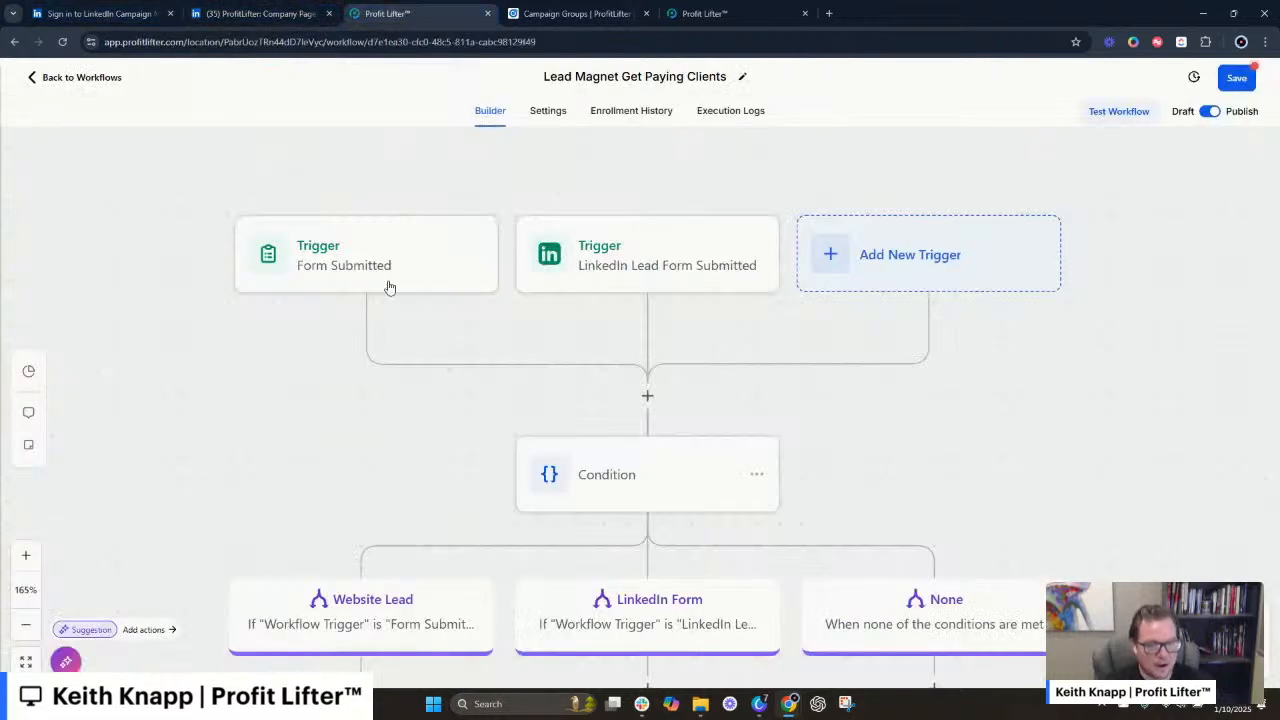
{"action": "left_click", "coordinate": [645, 280]}
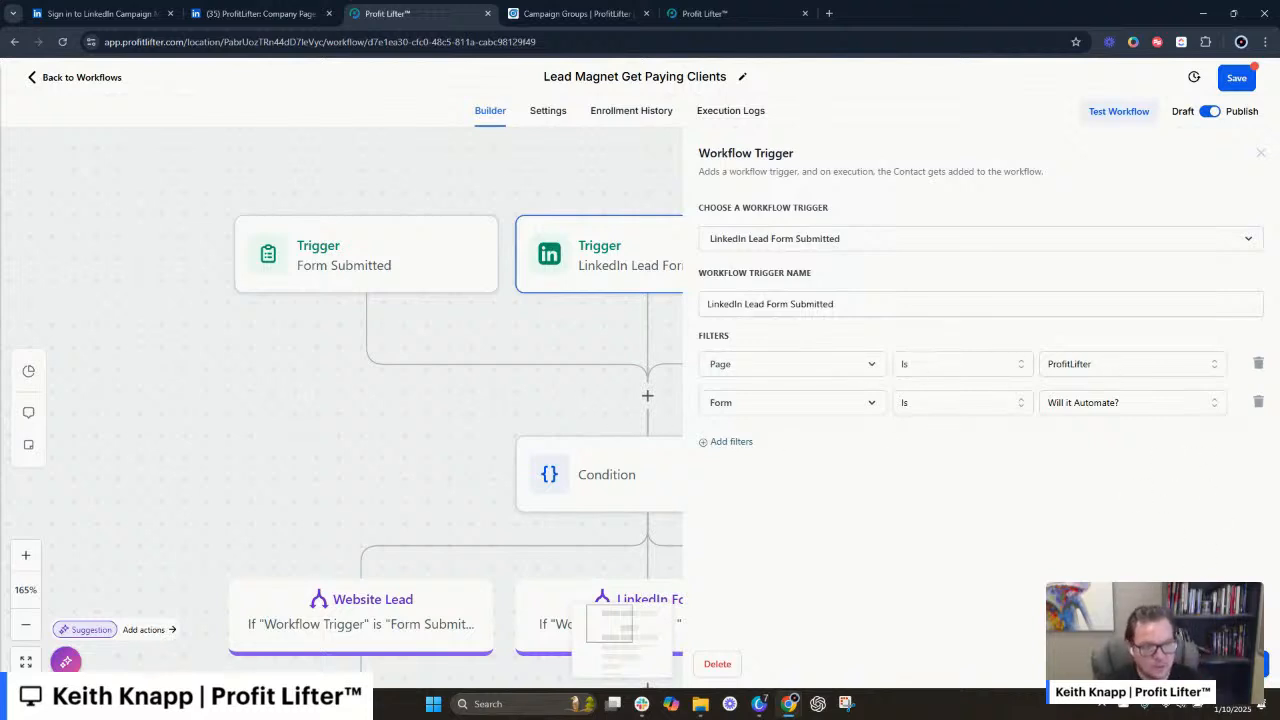
{"action": "left_click", "coordinate": [1261, 153]}
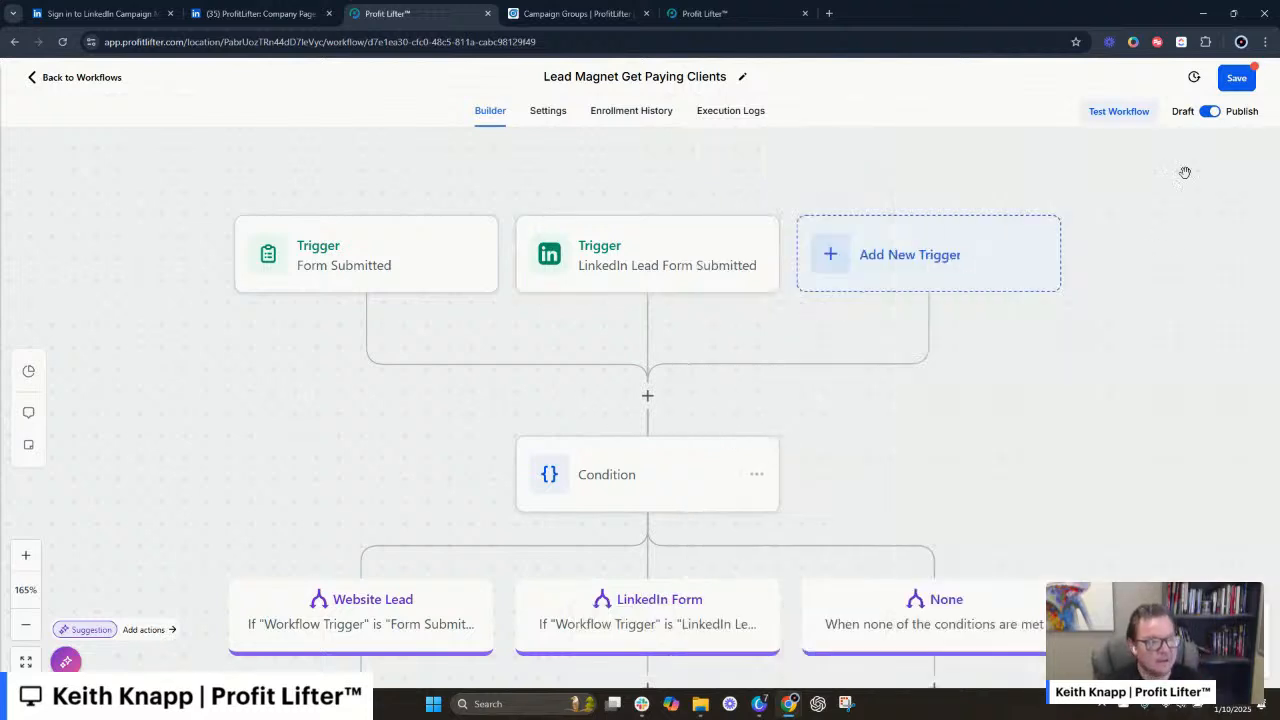
- Save the Lead Magnet Get Paying Clients workflow and look over its triggers and branches
{"action": "left_click", "coordinate": [1242, 77]}
{"action": "scroll", "coordinate": [697, 350], "scroll_direction": "down", "scroll_amount": 3}
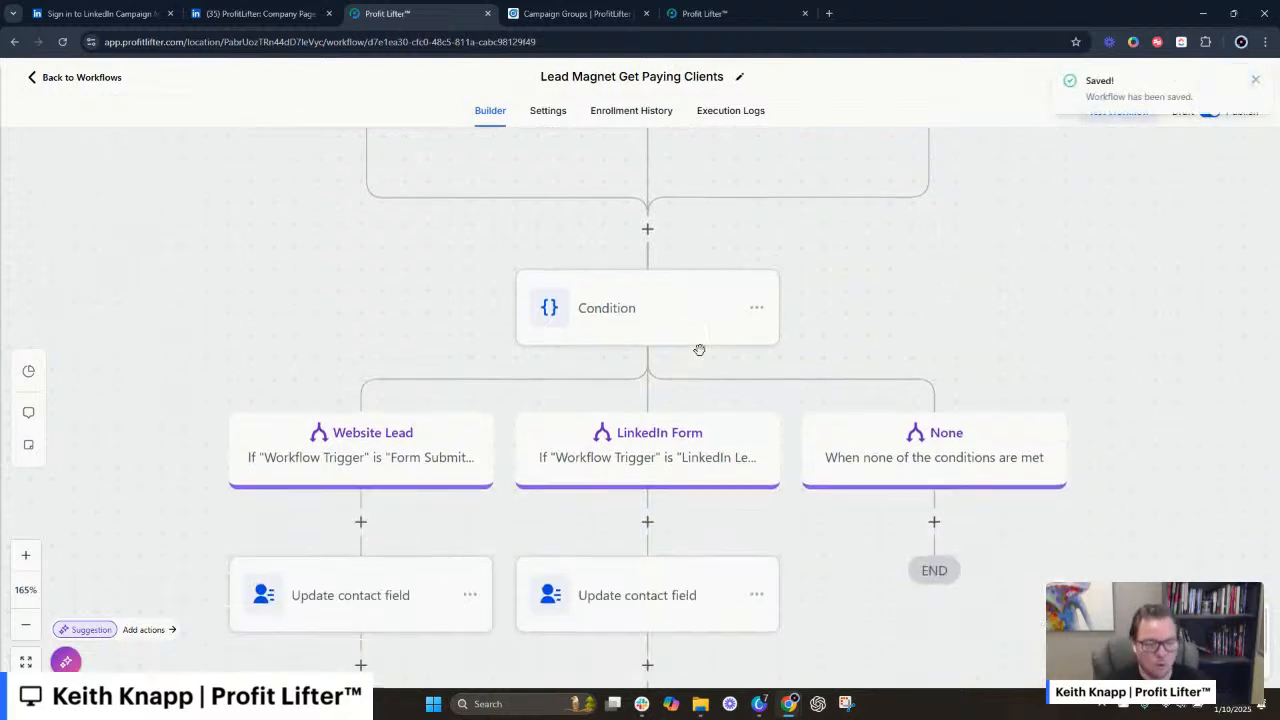
{"action": "scroll", "coordinate": [699, 350], "scroll_direction": "up", "scroll_amount": 3}
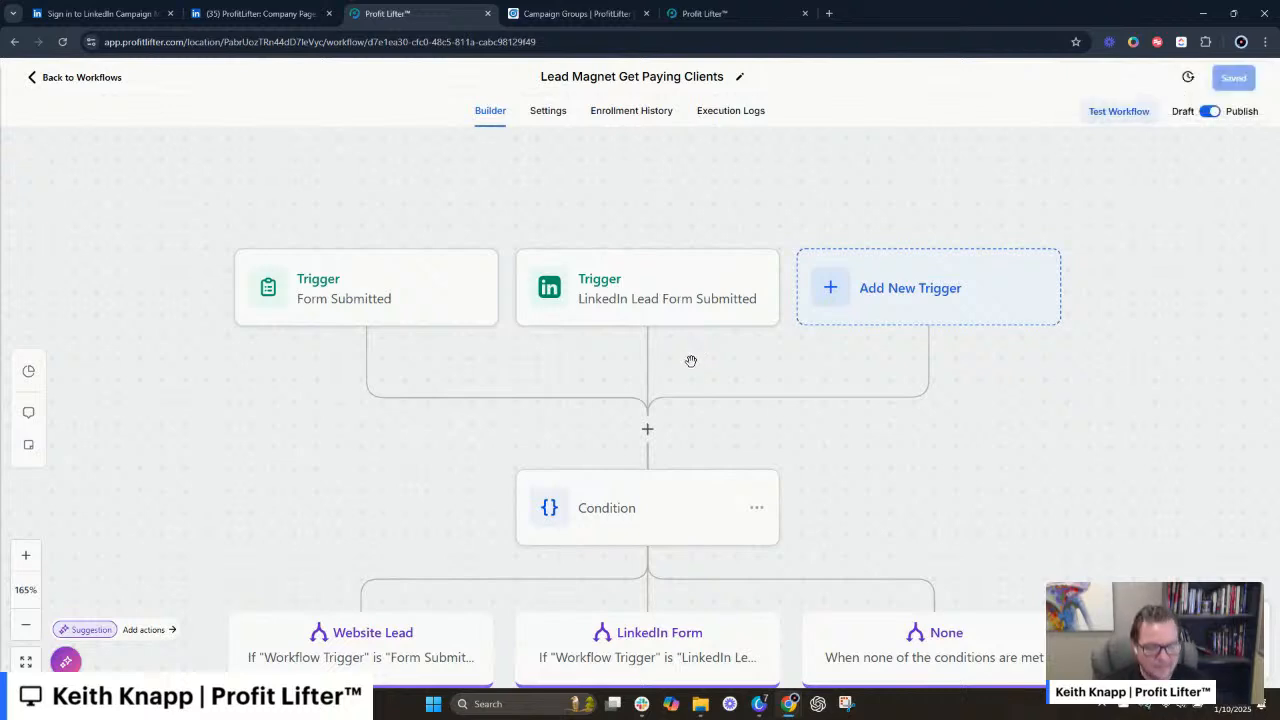
{"action": "scroll", "coordinate": [691, 361], "scroll_direction": "down", "scroll_amount": 2}
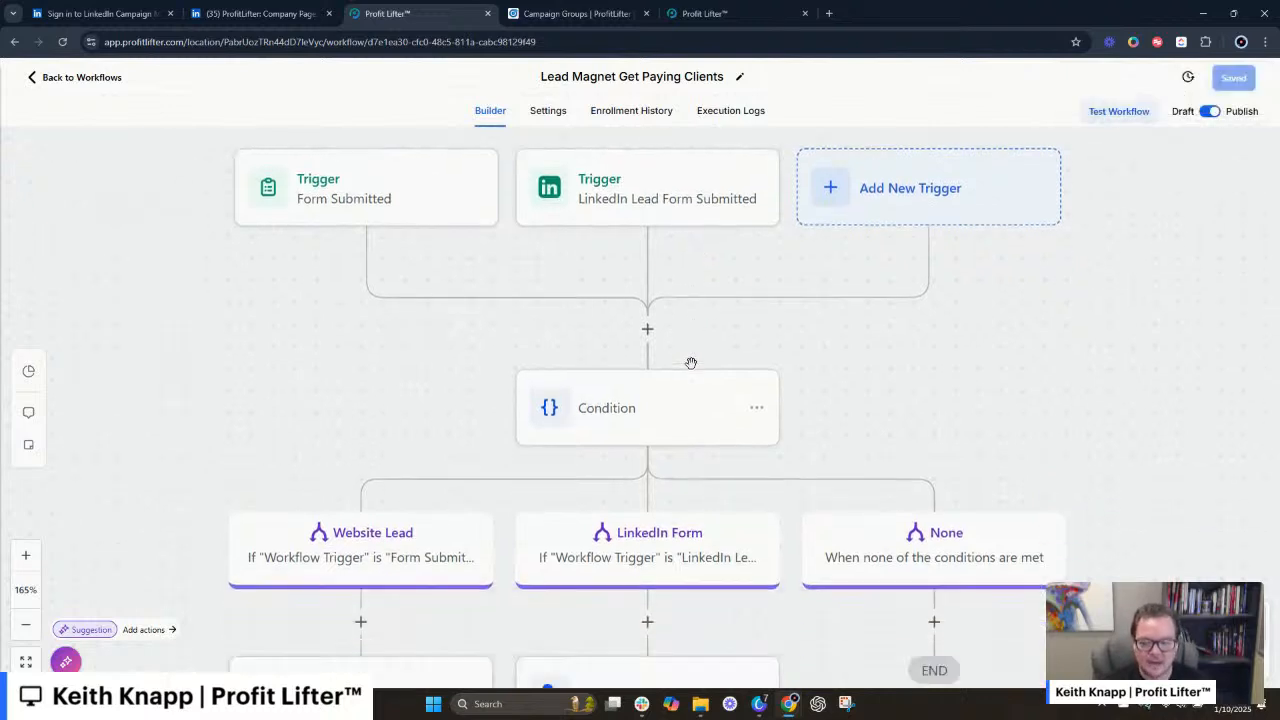
{"action": "scroll", "coordinate": [691, 362], "scroll_direction": "down", "scroll_amount": 5}
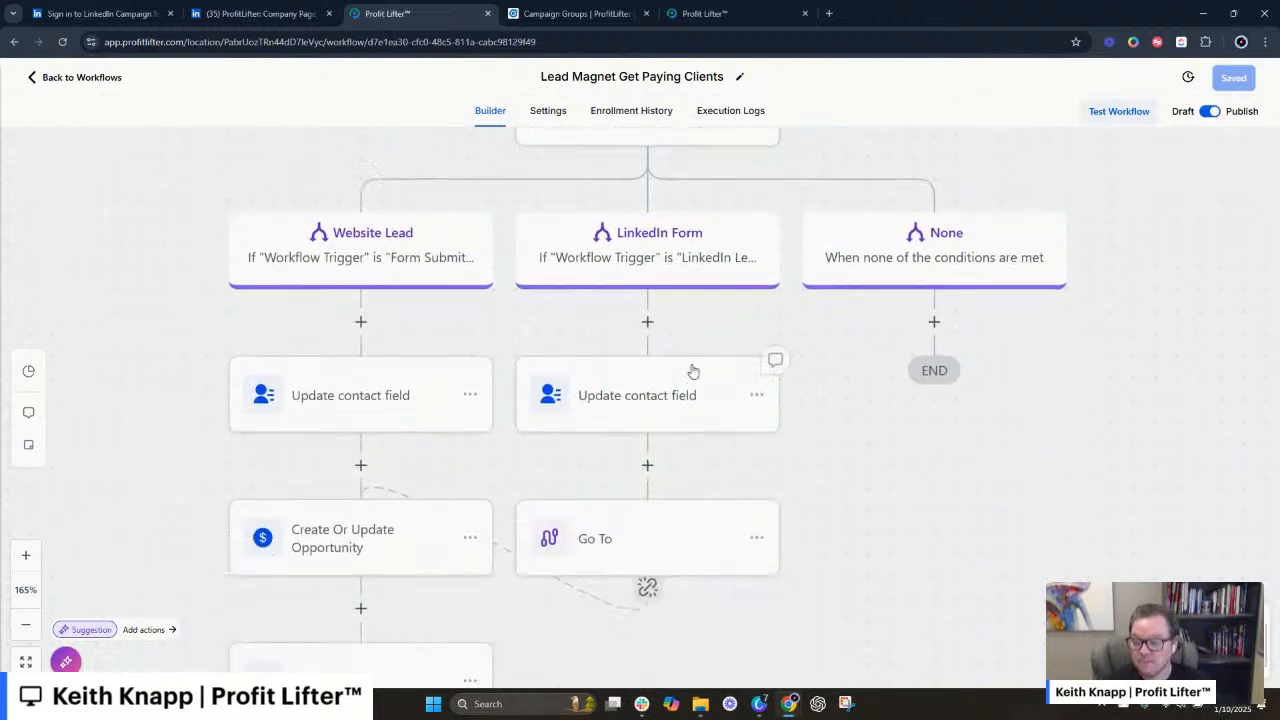
- Switch to the Create Campaign page and review the LinkedIn ad from its creative to its leads form and budget sections
{"action": "left_click", "coordinate": [731, 10]}
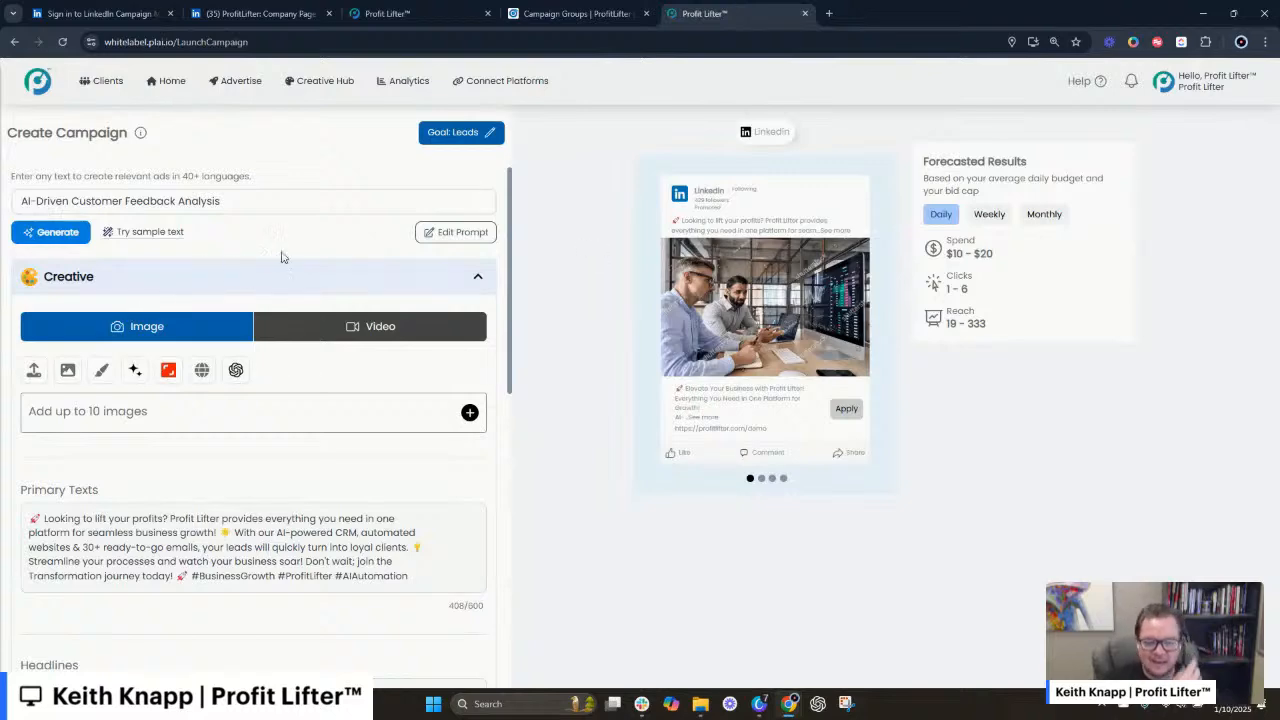
{"action": "scroll", "coordinate": [233, 253], "scroll_direction": "down", "scroll_amount": 10}
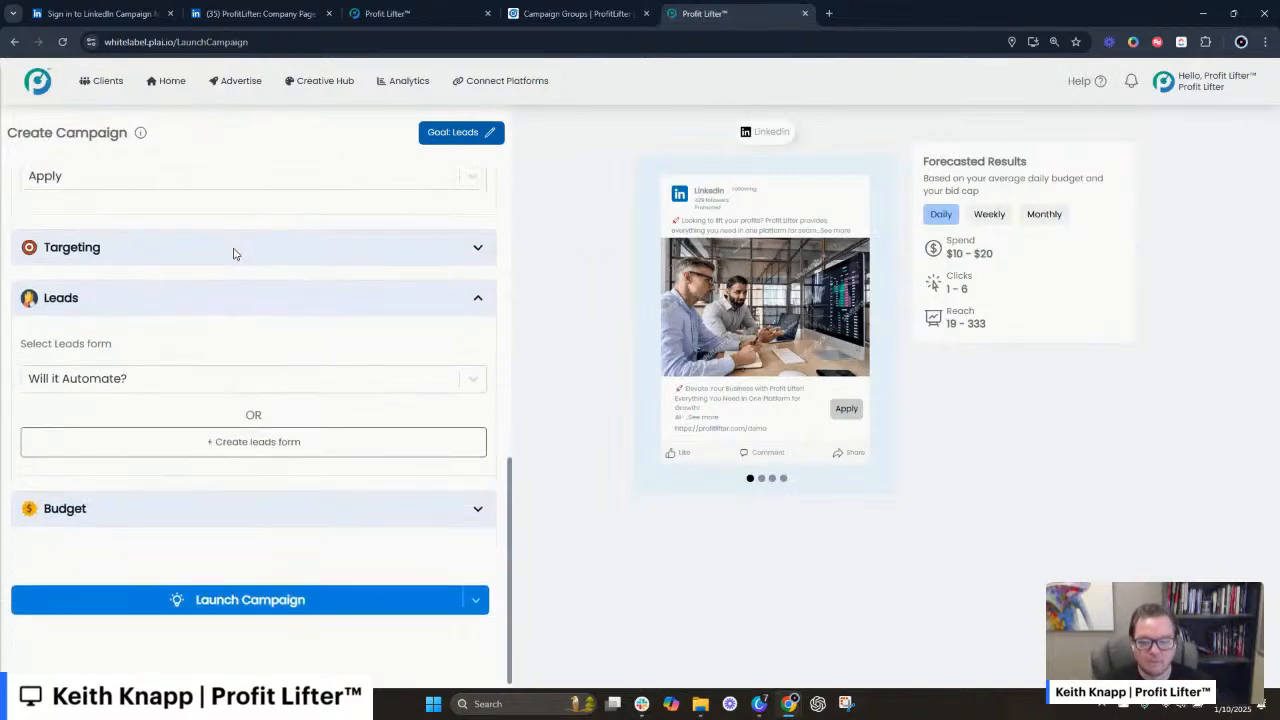
{"action": "scroll", "coordinate": [233, 253], "scroll_direction": "up", "scroll_amount": 10}
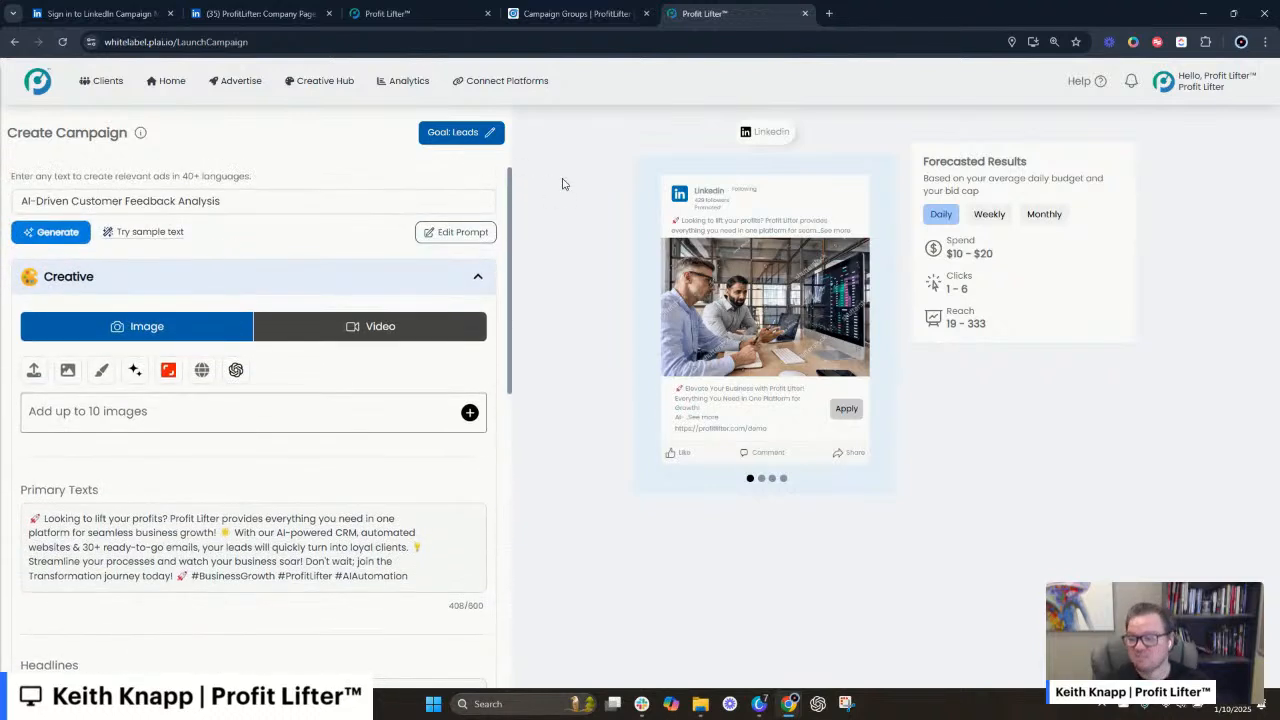
- Switch to LinkedIn Campaign Manager and open the account's lead generation forms list
{"action": "left_click", "coordinate": [565, 13]}
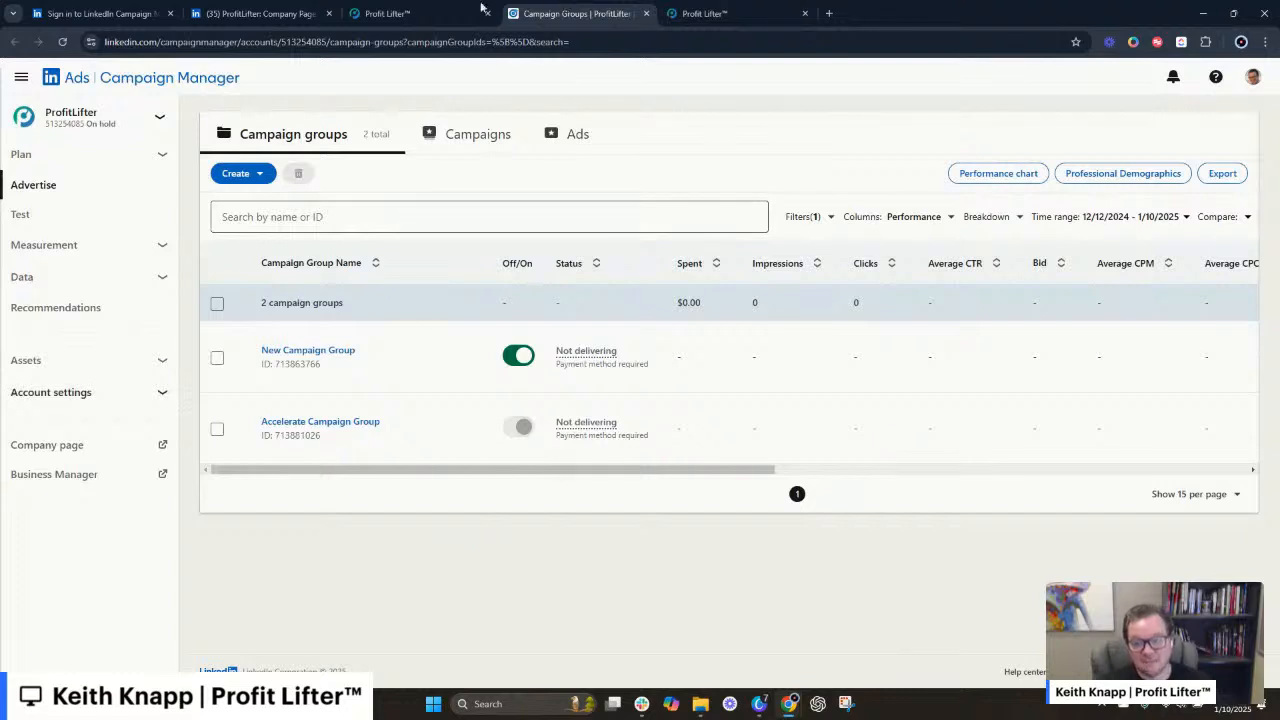
{"action": "left_click", "coordinate": [56, 247]}
{"action": "left_click", "coordinate": [58, 247]}
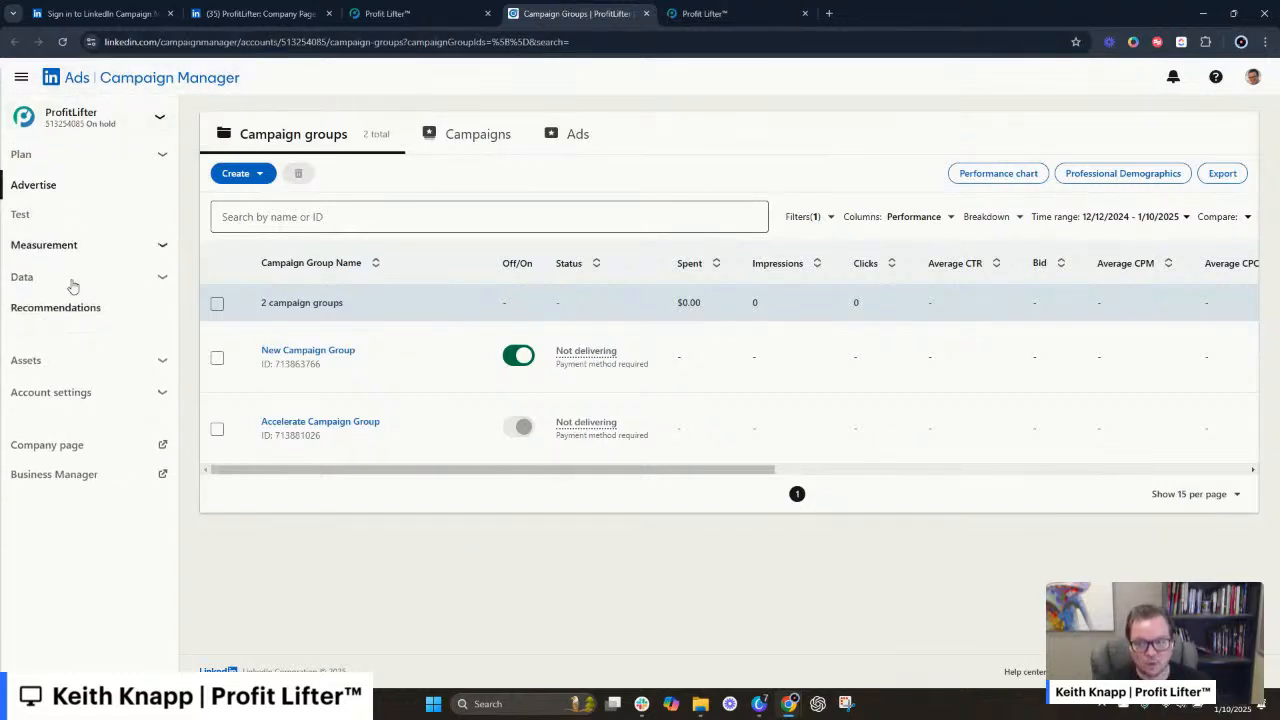
{"action": "left_click", "coordinate": [66, 361]}
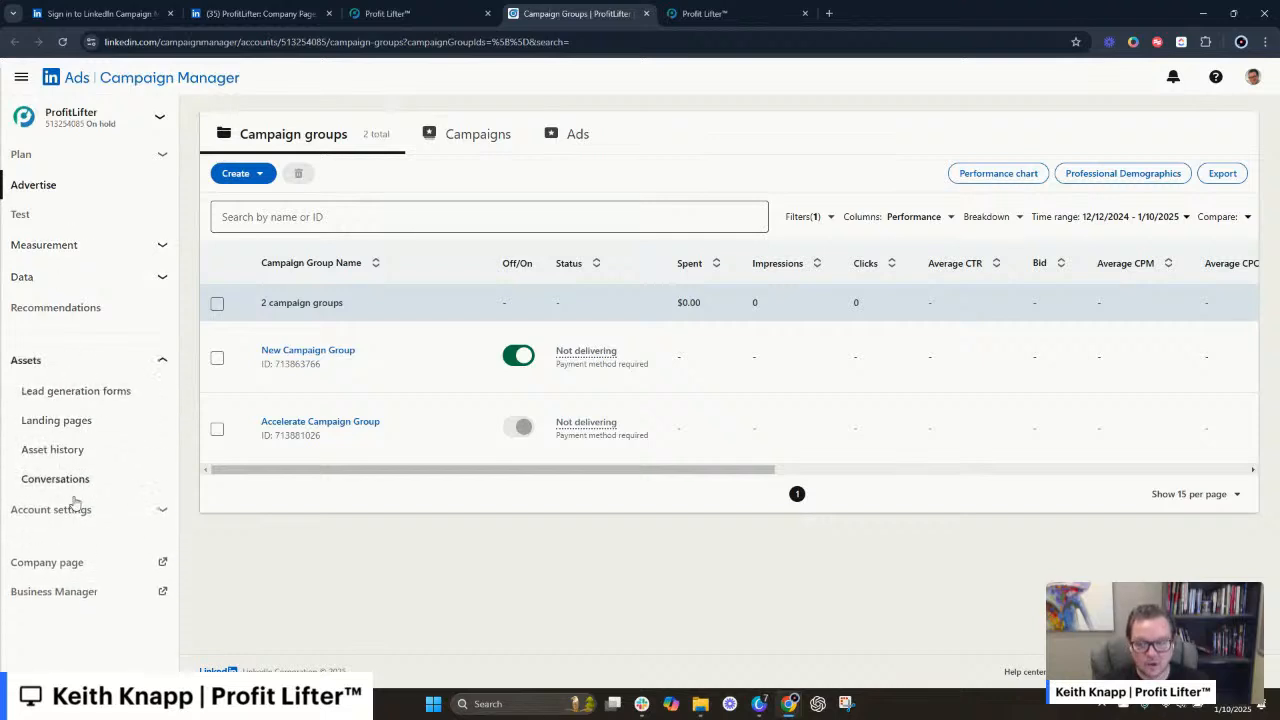
{"action": "left_click", "coordinate": [86, 395]}
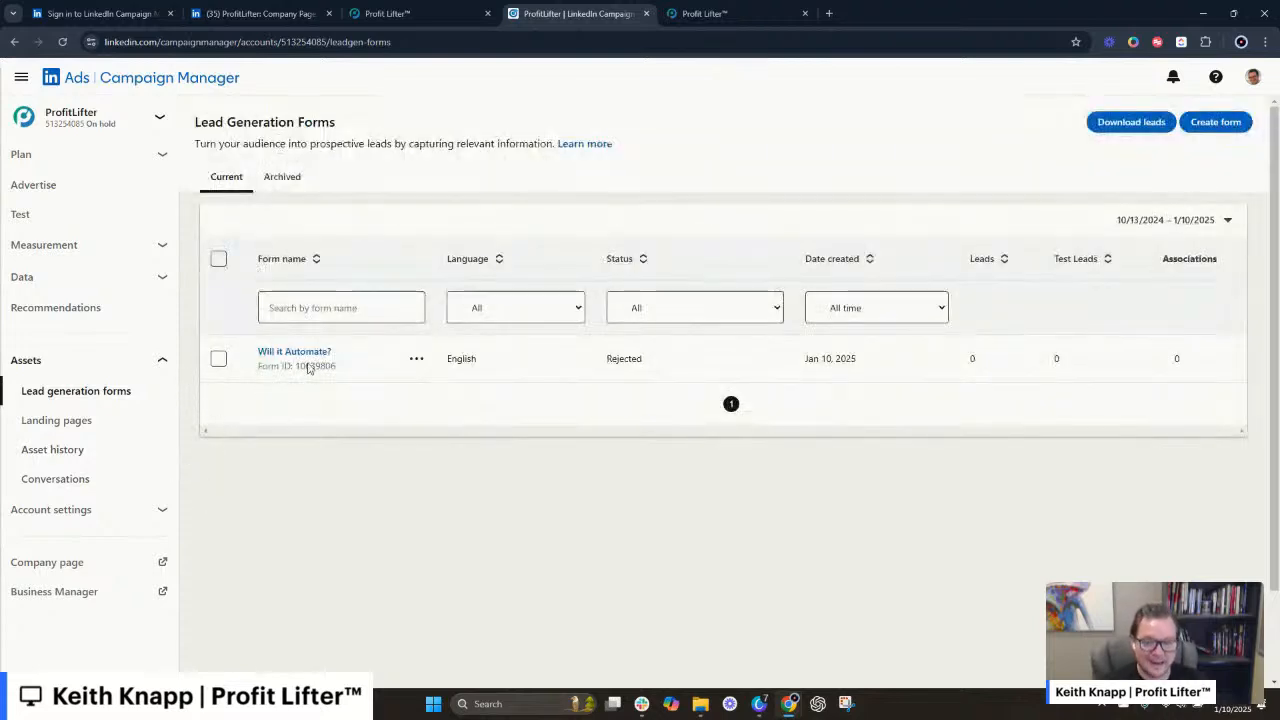
- Return to the Create Campaign page and check the ad's texts, headlines, call to action and selected leads form
{"action": "left_click", "coordinate": [726, 9]}
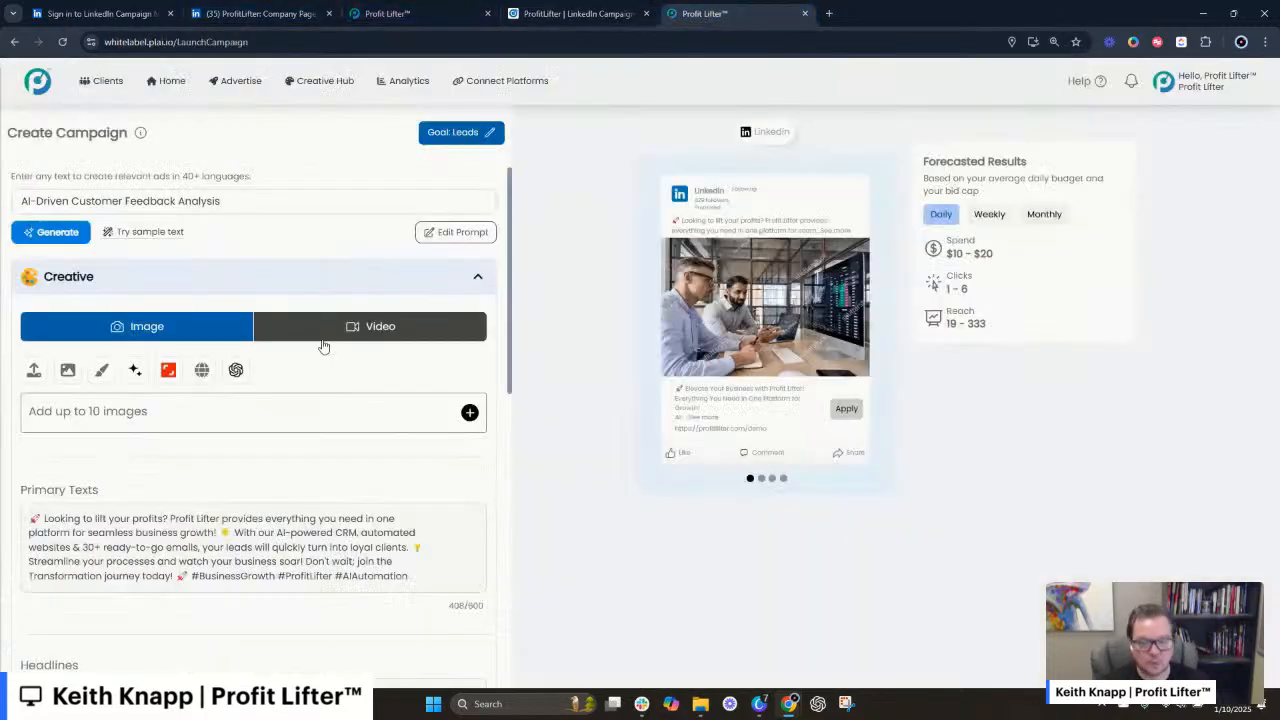
{"action": "scroll", "coordinate": [320, 403], "scroll_direction": "down", "scroll_amount": 6}
{"action": "scroll", "coordinate": [320, 403], "scroll_direction": "up", "scroll_amount": 5}
{"action": "scroll", "coordinate": [320, 403], "scroll_direction": "up", "scroll_amount": 2}
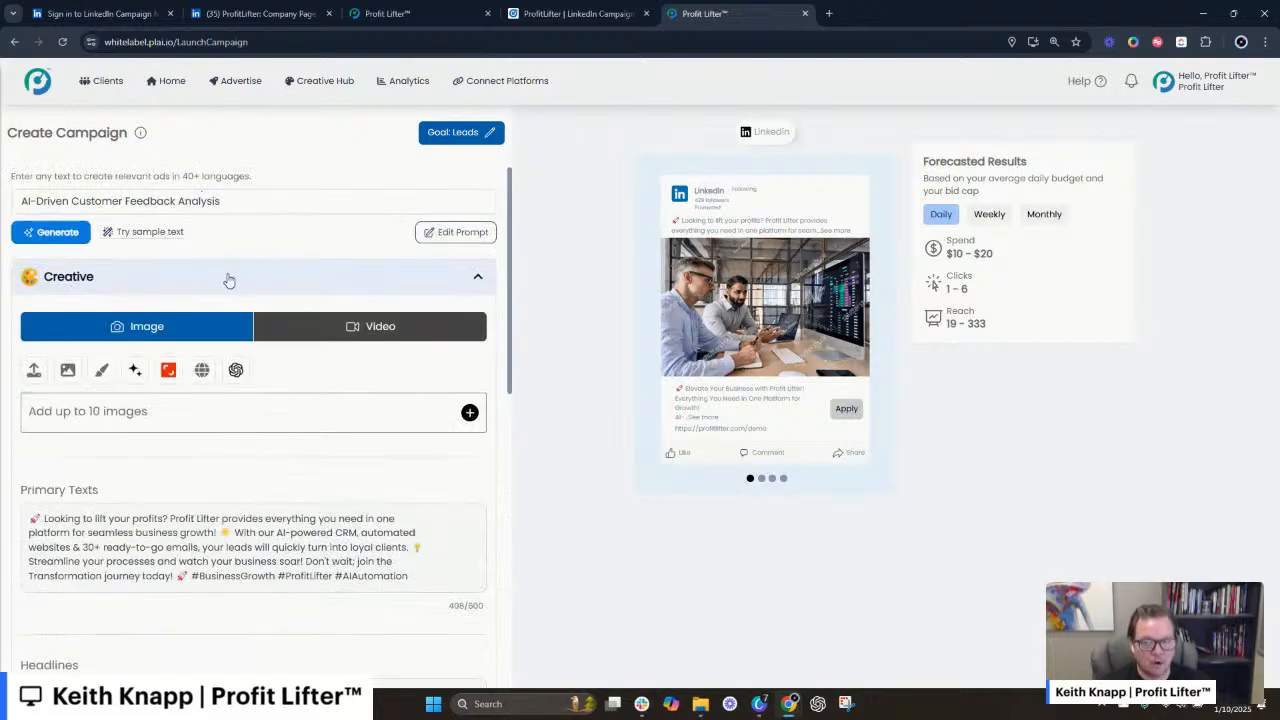
{"action": "scroll", "coordinate": [370, 266], "scroll_direction": "down", "scroll_amount": 4}
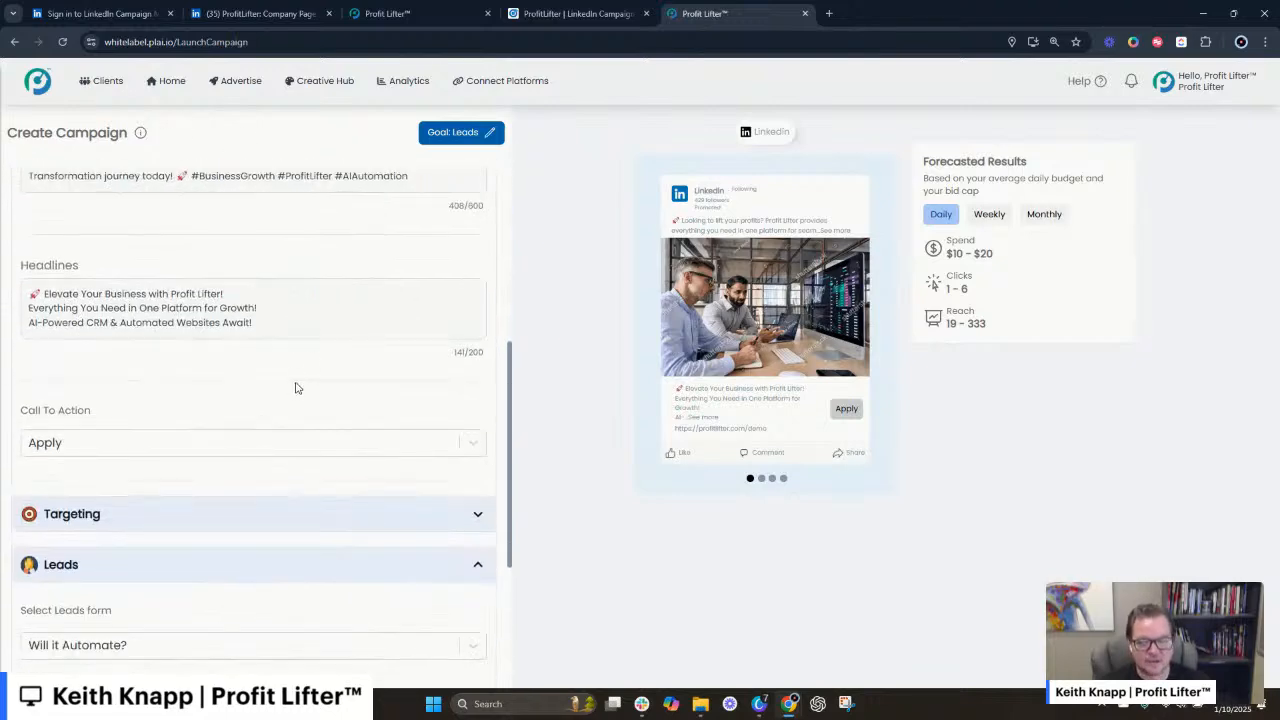
- Return to the Profit Lifter workflow and examine its path from both triggers through the condition branches to the Go To action
{"action": "left_click", "coordinate": [458, 6]}
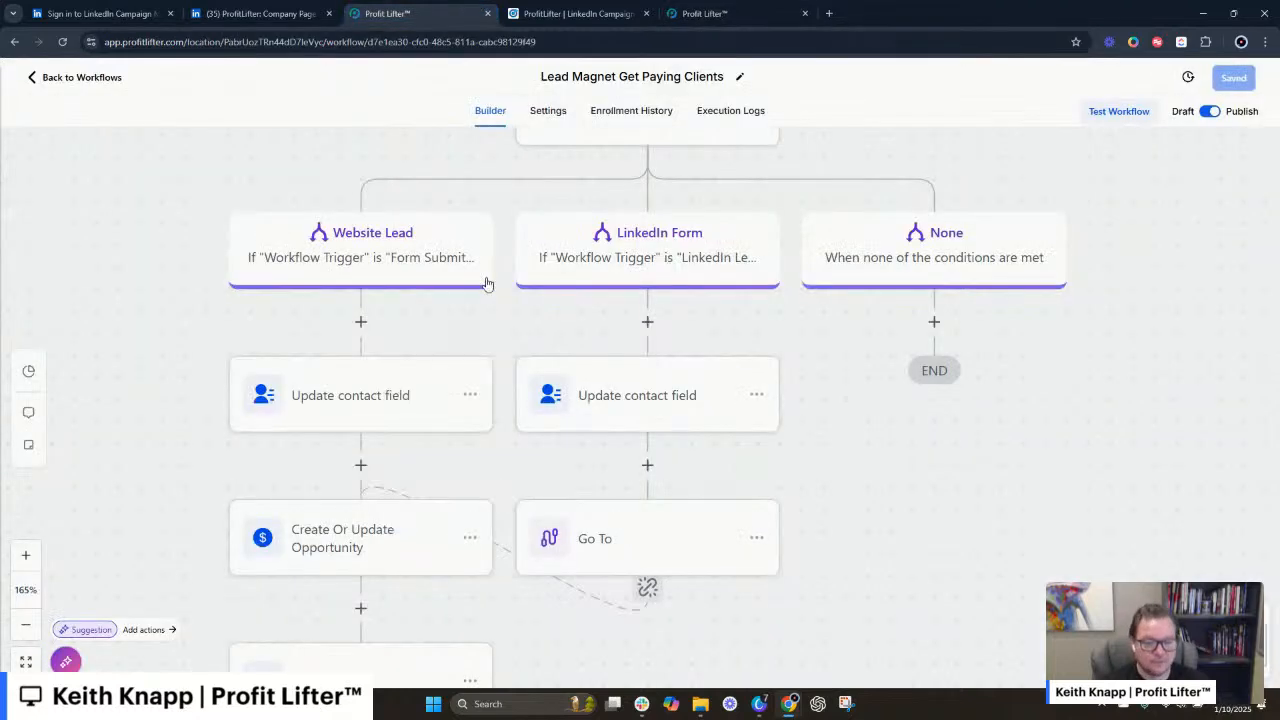
{"action": "scroll", "coordinate": [485, 300], "scroll_direction": "down", "scroll_amount": 1}
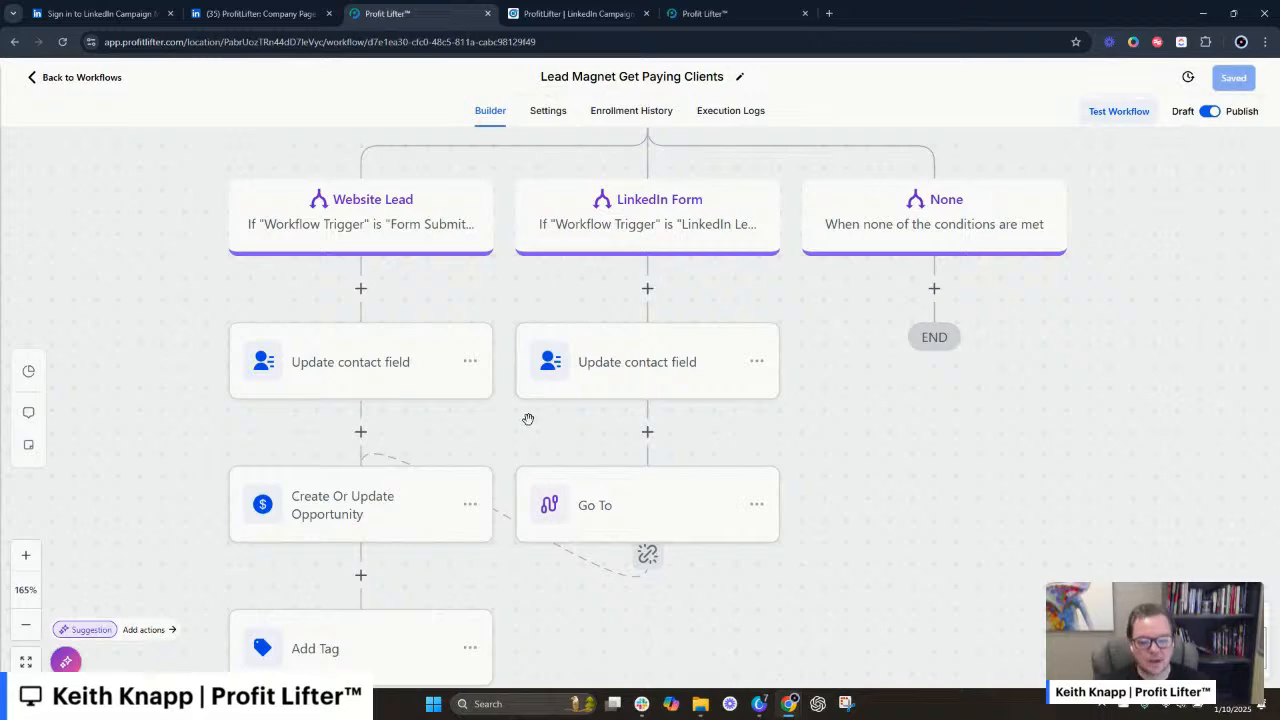
{"action": "scroll", "coordinate": [528, 424], "scroll_direction": "up", "scroll_amount": 5}
{"action": "scroll", "coordinate": [529, 422], "scroll_direction": "up", "scroll_amount": 2}
{"action": "scroll", "coordinate": [528, 420], "scroll_direction": "down", "scroll_amount": 4}
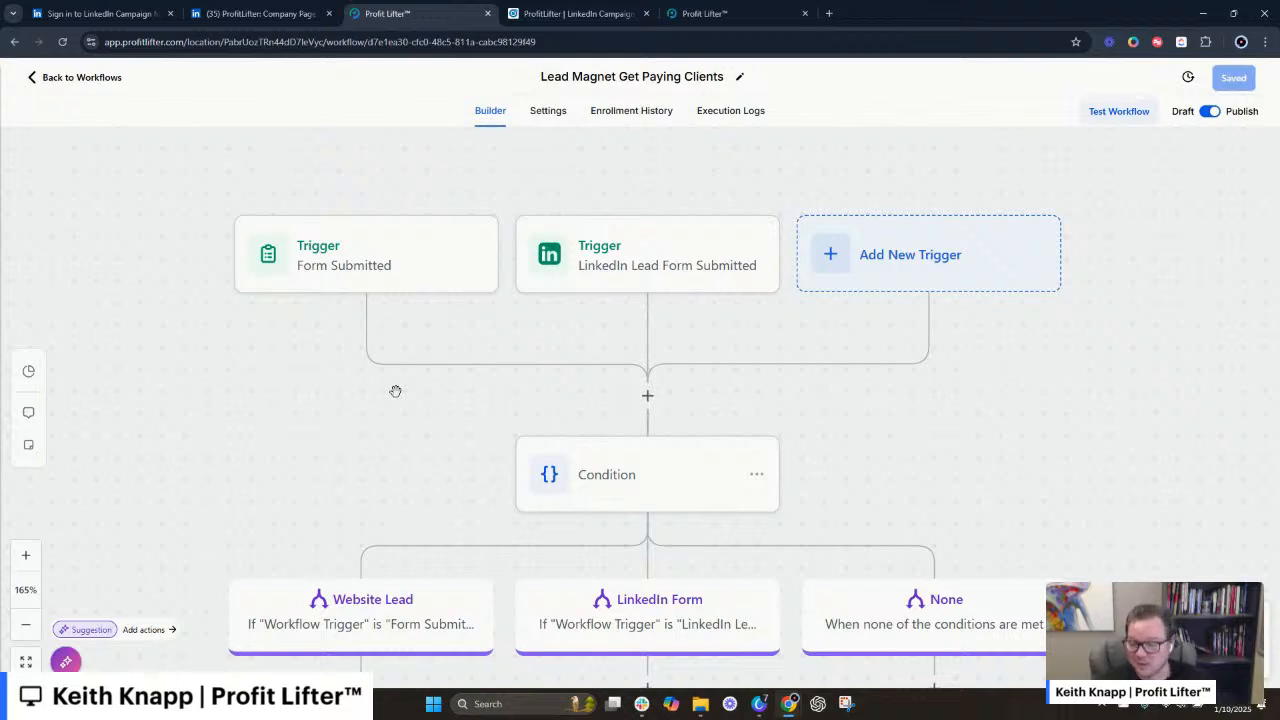
{"action": "scroll", "coordinate": [652, 409], "scroll_direction": "down", "scroll_amount": 2}
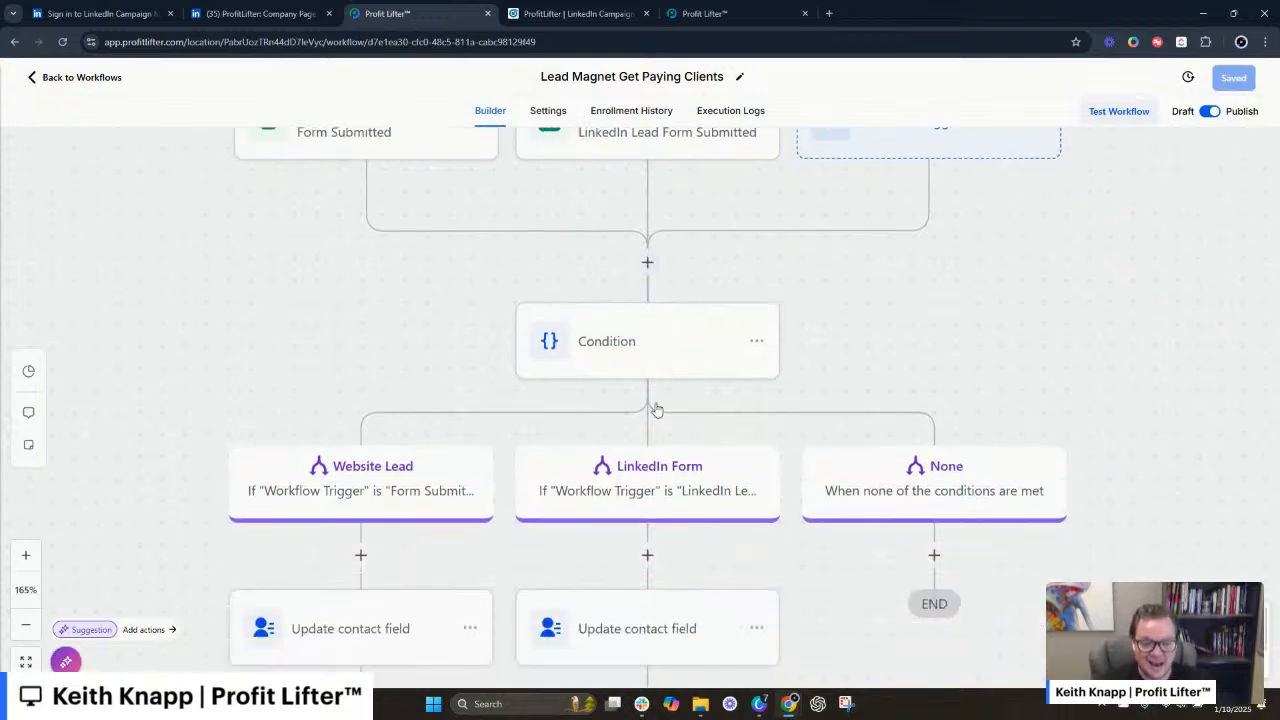
{"action": "scroll", "coordinate": [655, 409], "scroll_direction": "down", "scroll_amount": 3}
{"action": "scroll", "coordinate": [613, 475], "scroll_direction": "down", "scroll_amount": 2}
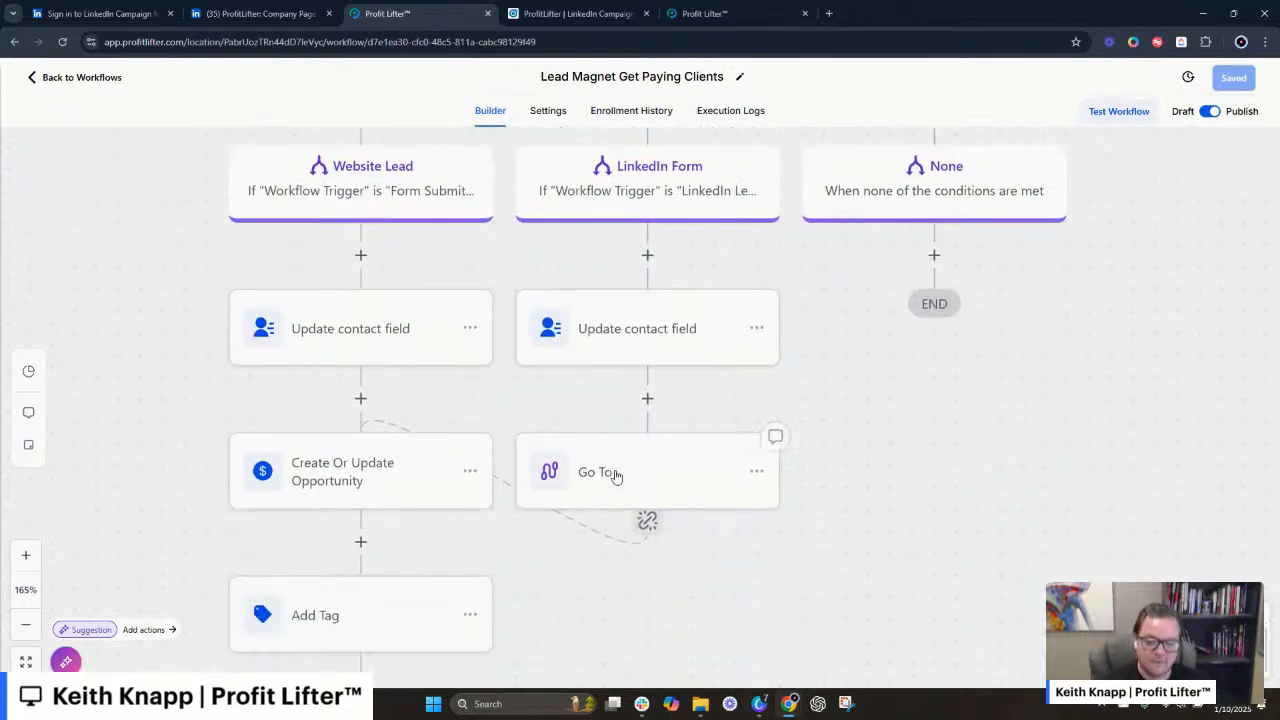